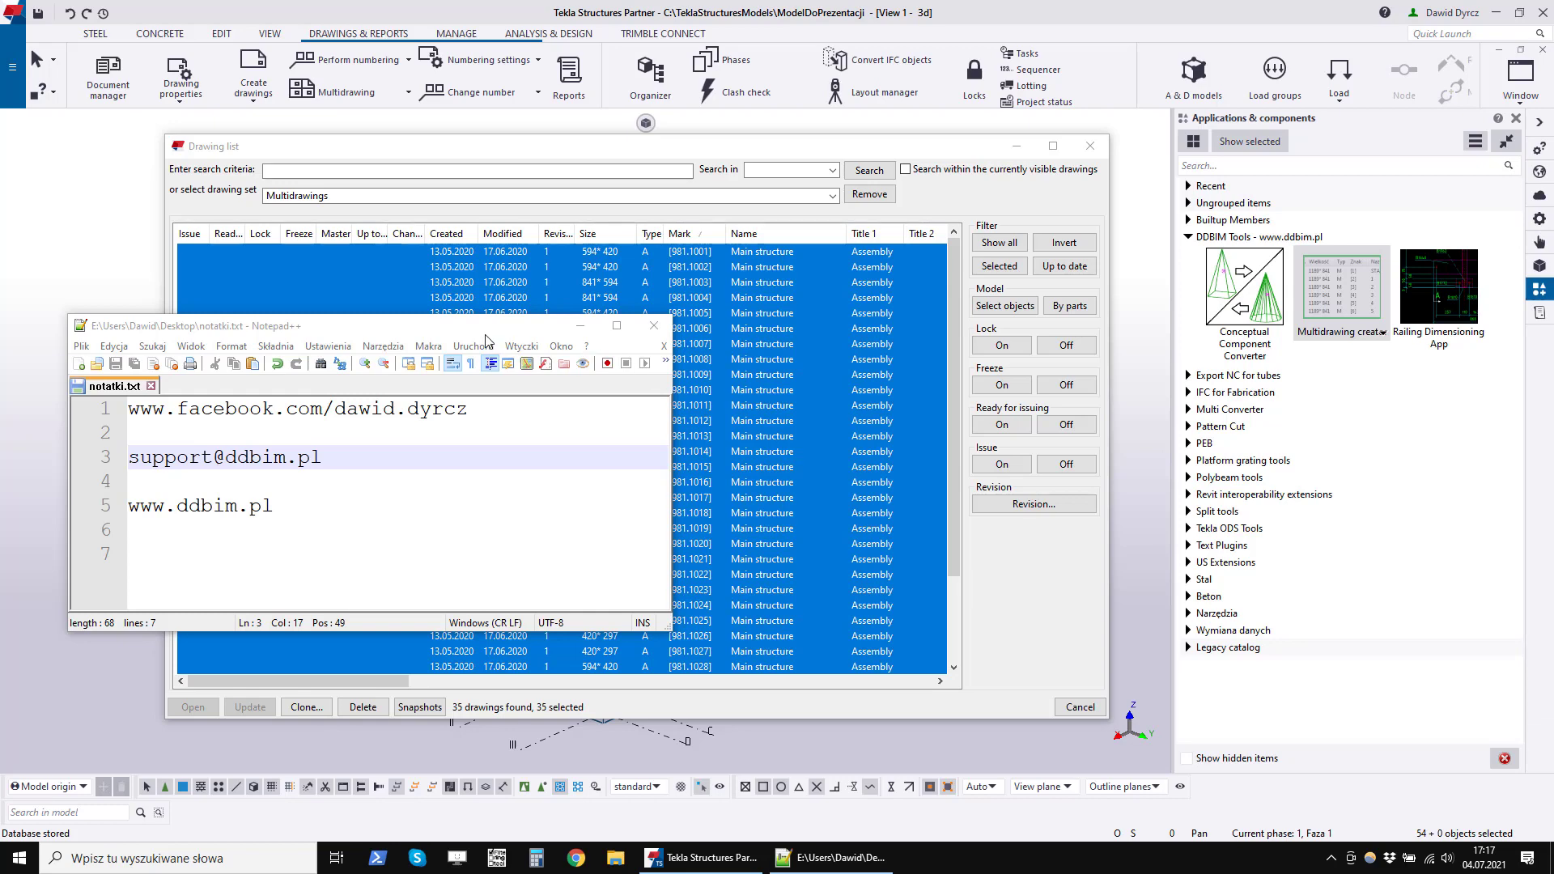
# Look over the contact lines in notatki.txt, then close the notes file in Notepad++.
pyautogui.moveTo(481, 336); pyautogui.dragTo(443, 354)
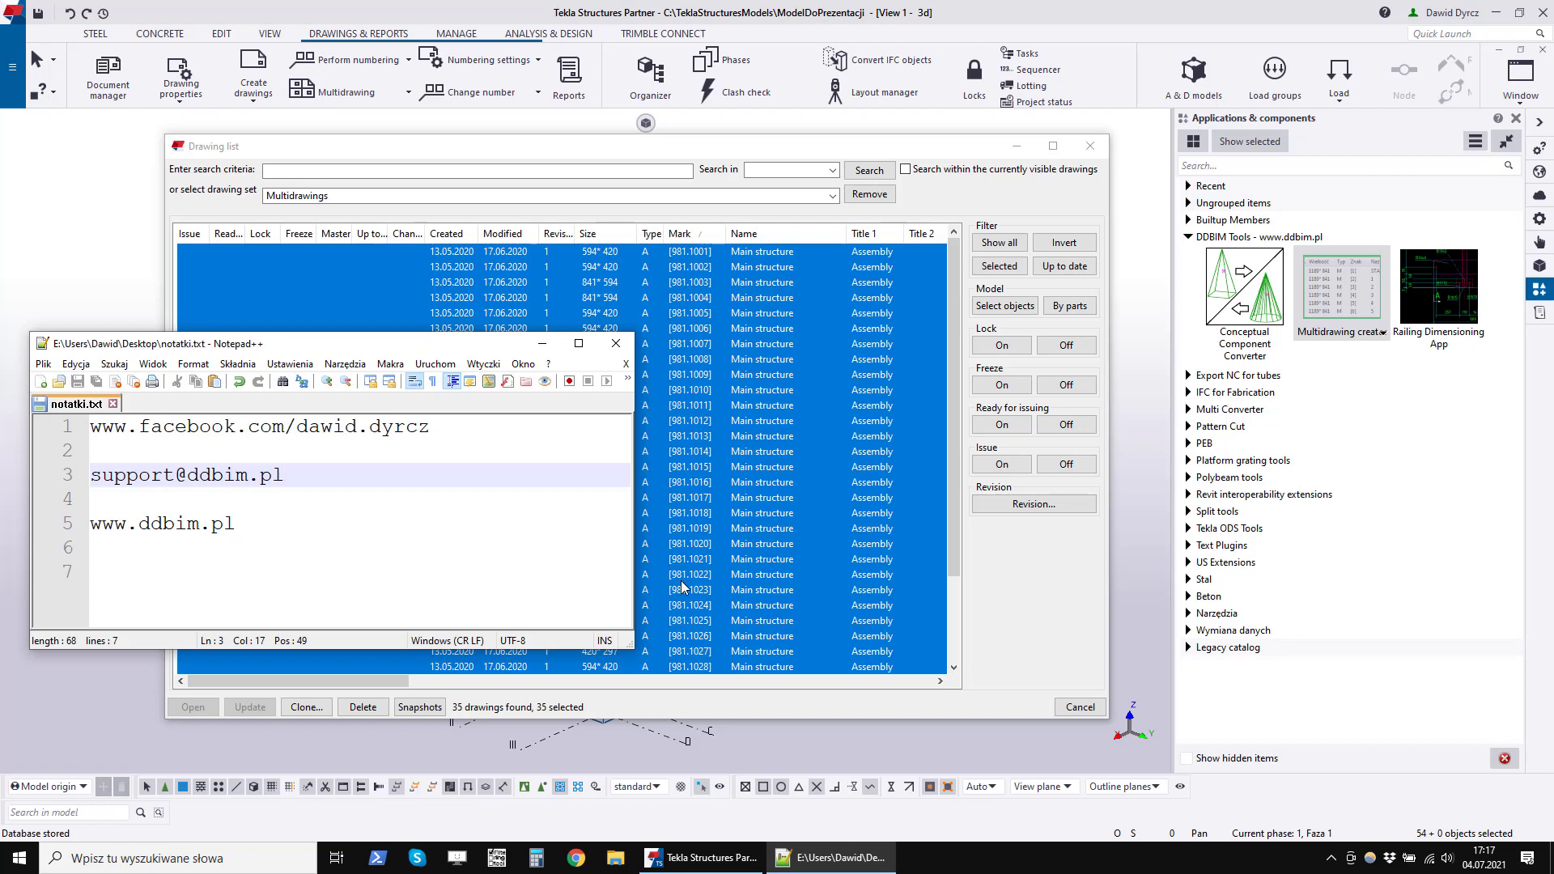
pyautogui.click(373, 515)
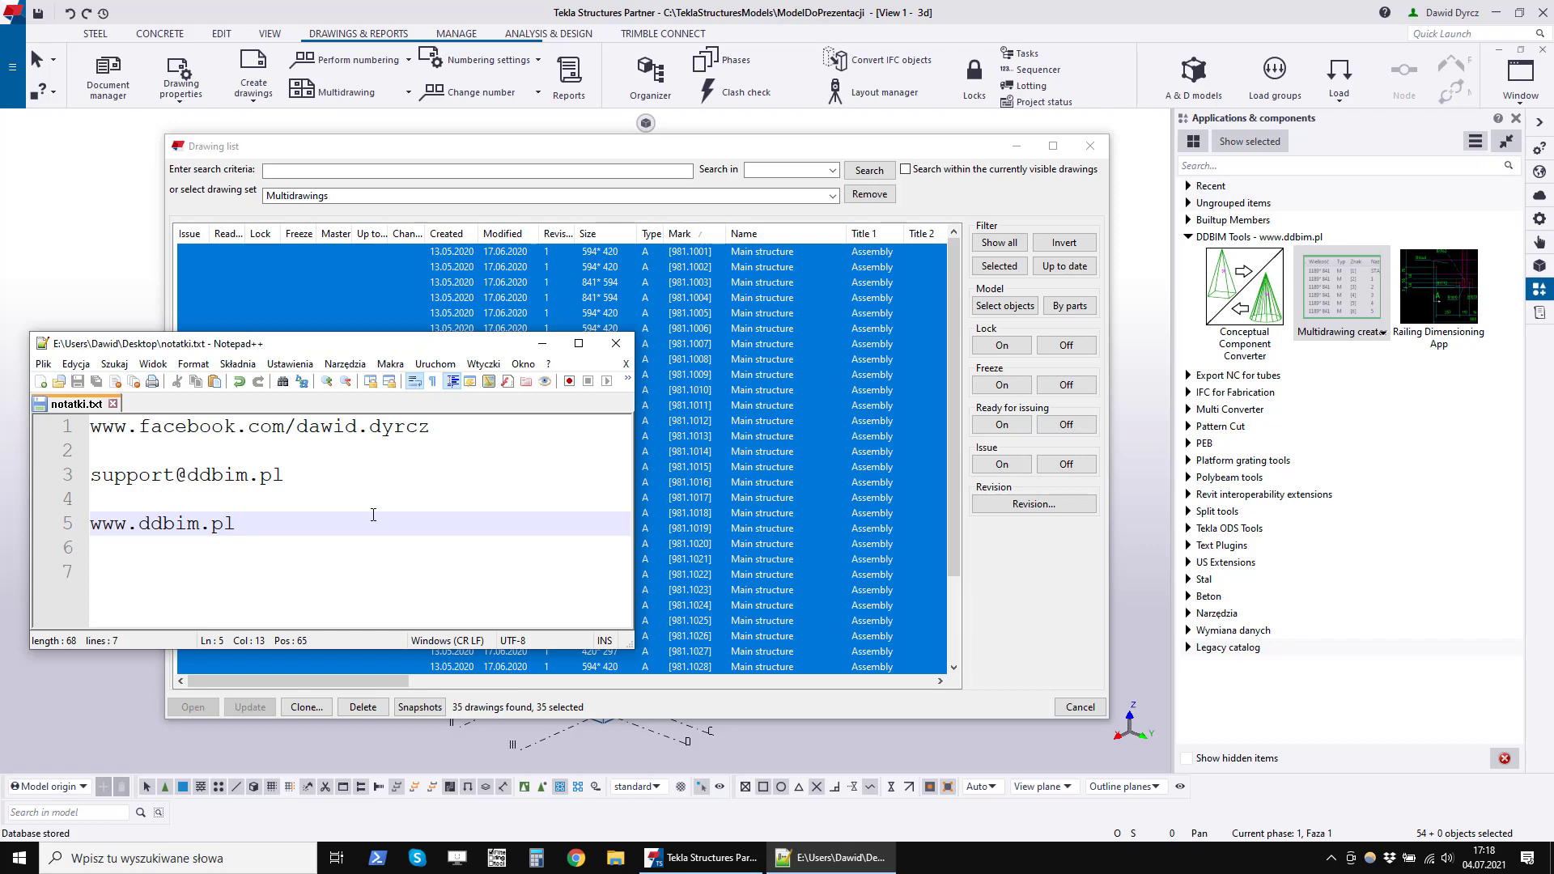
pyautogui.moveTo(433, 426); pyautogui.dragTo(21, 415)
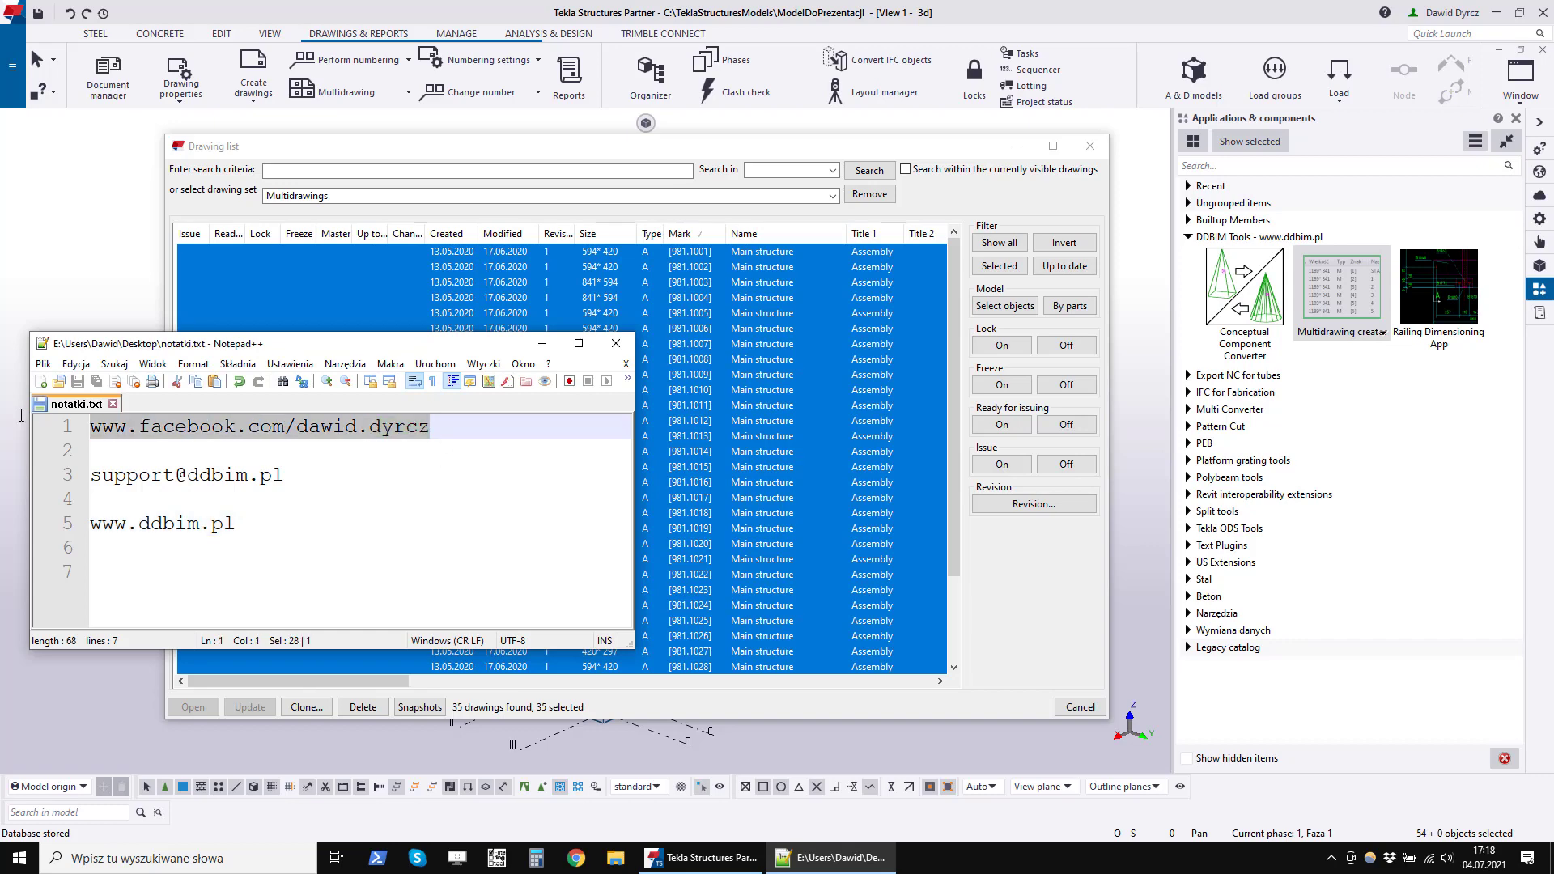
pyautogui.click(332, 476)
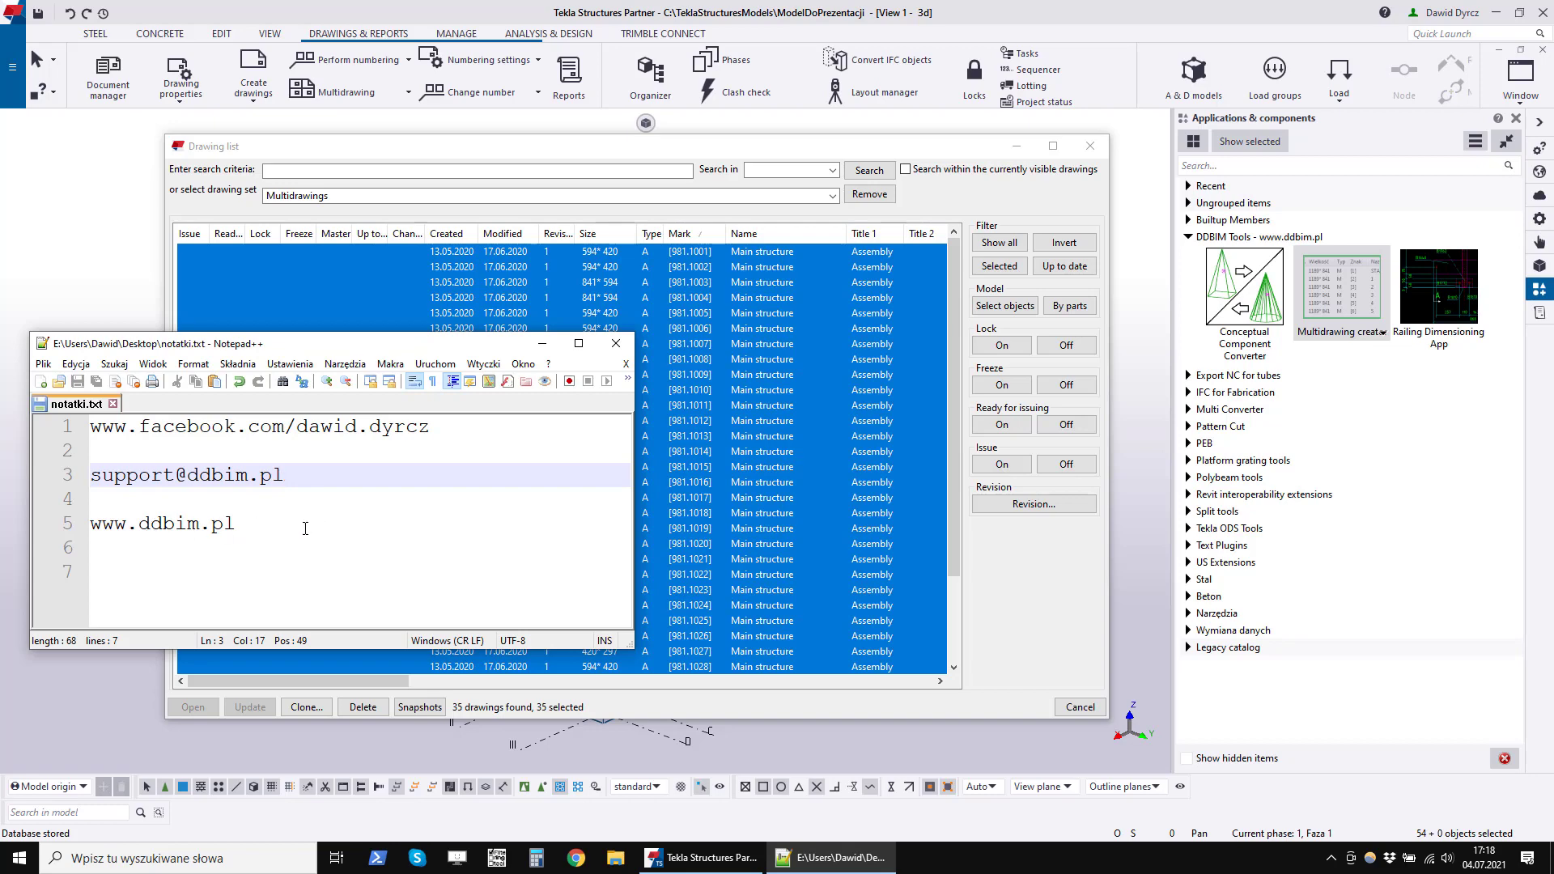
pyautogui.click(615, 344)
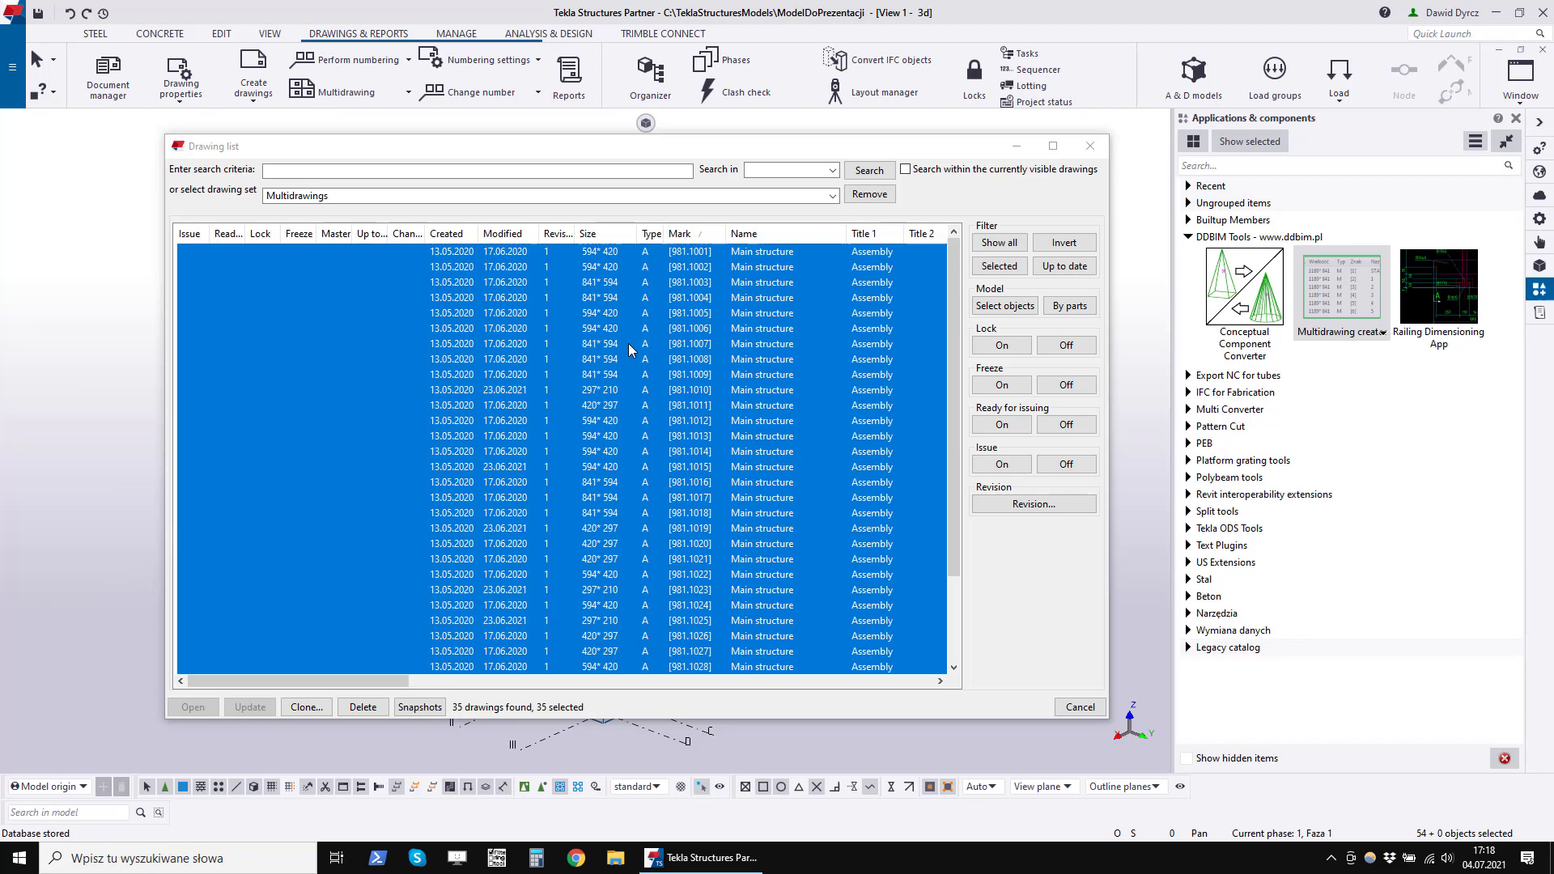
# Launch Multidrawing Creator and select all 35 drawings from [981.1001] down in the Drawing list.
pyautogui.click(1335, 344)
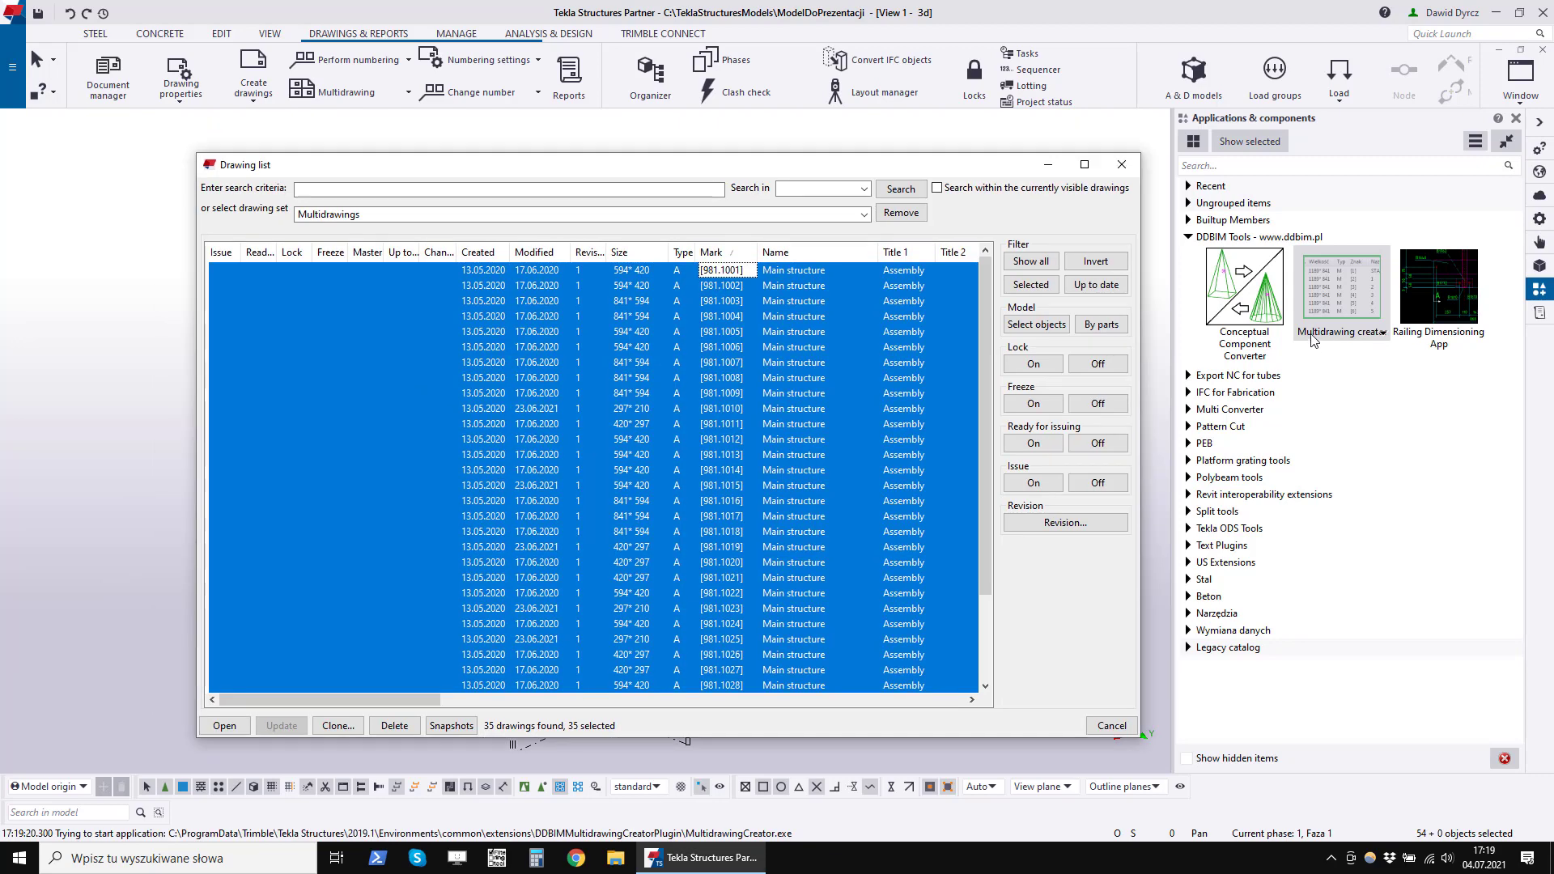
pyautogui.click(1353, 295)
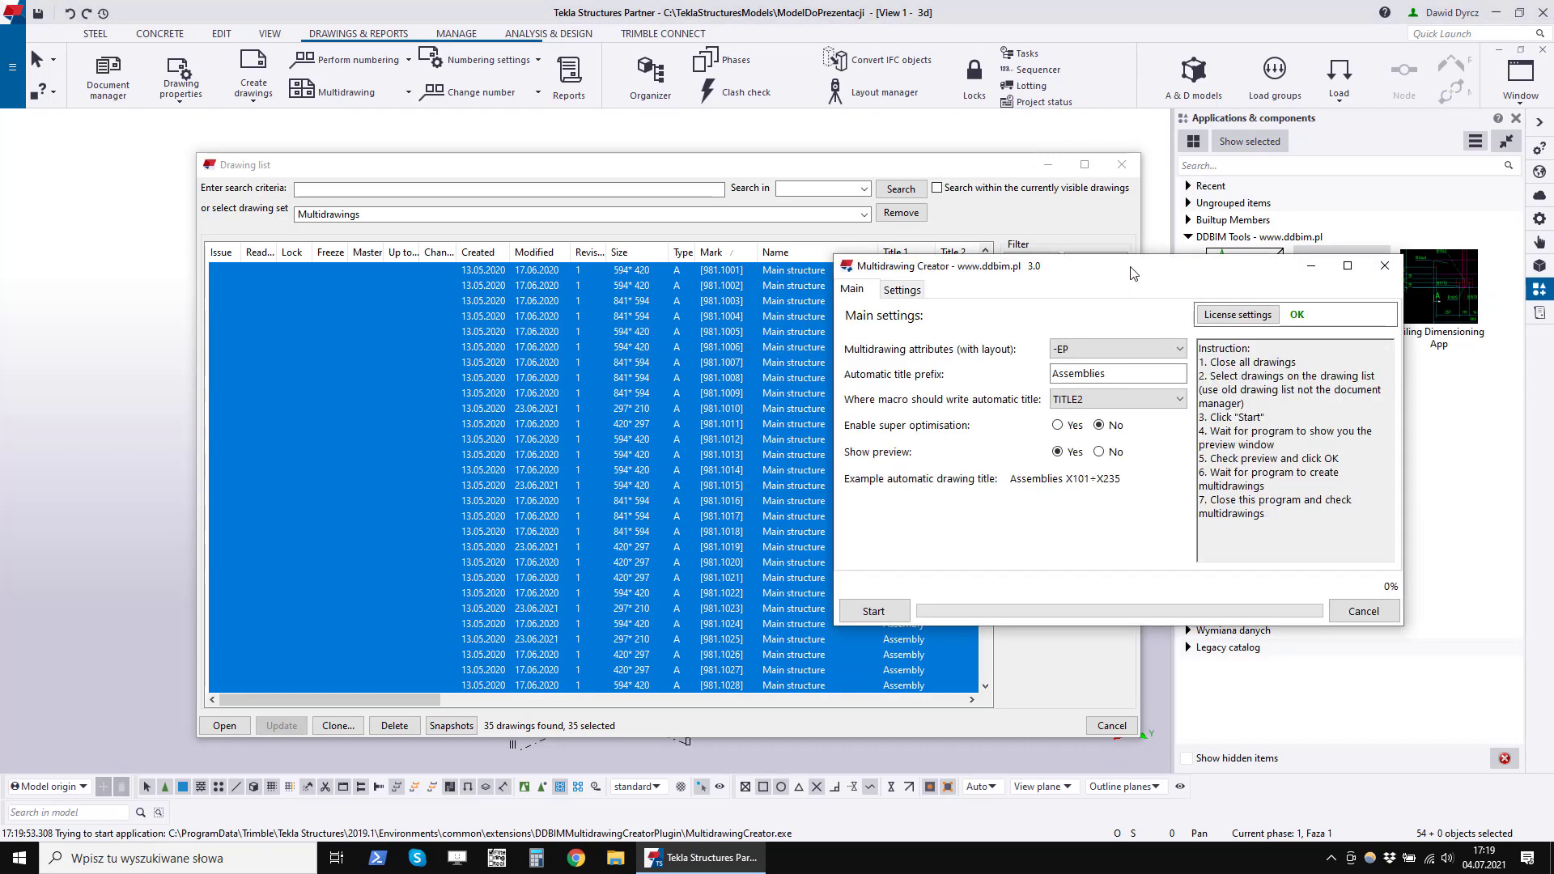
pyautogui.moveTo(1131, 273)
pyautogui.mouseDown()
pyautogui.moveTo(904, 447)
pyautogui.moveTo(1216, 247)
pyautogui.mouseUp()
pyautogui.moveTo(958, 177); pyautogui.dragTo(860, 172)
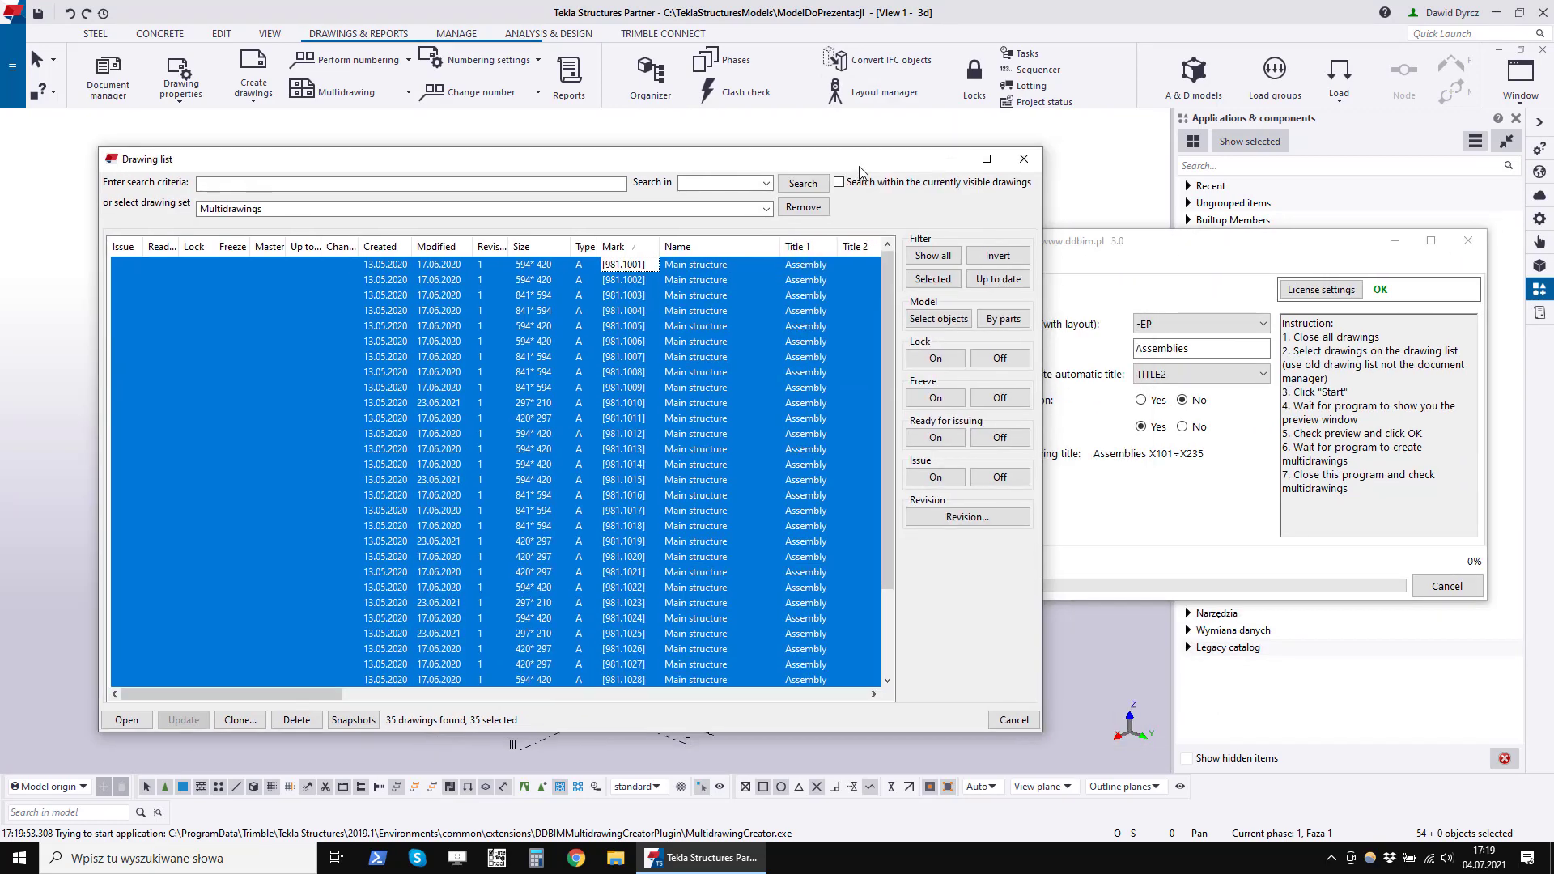
pyautogui.click(692, 389)
pyautogui.moveTo(887, 364); pyautogui.dragTo(881, 261)
pyautogui.click(653, 265)
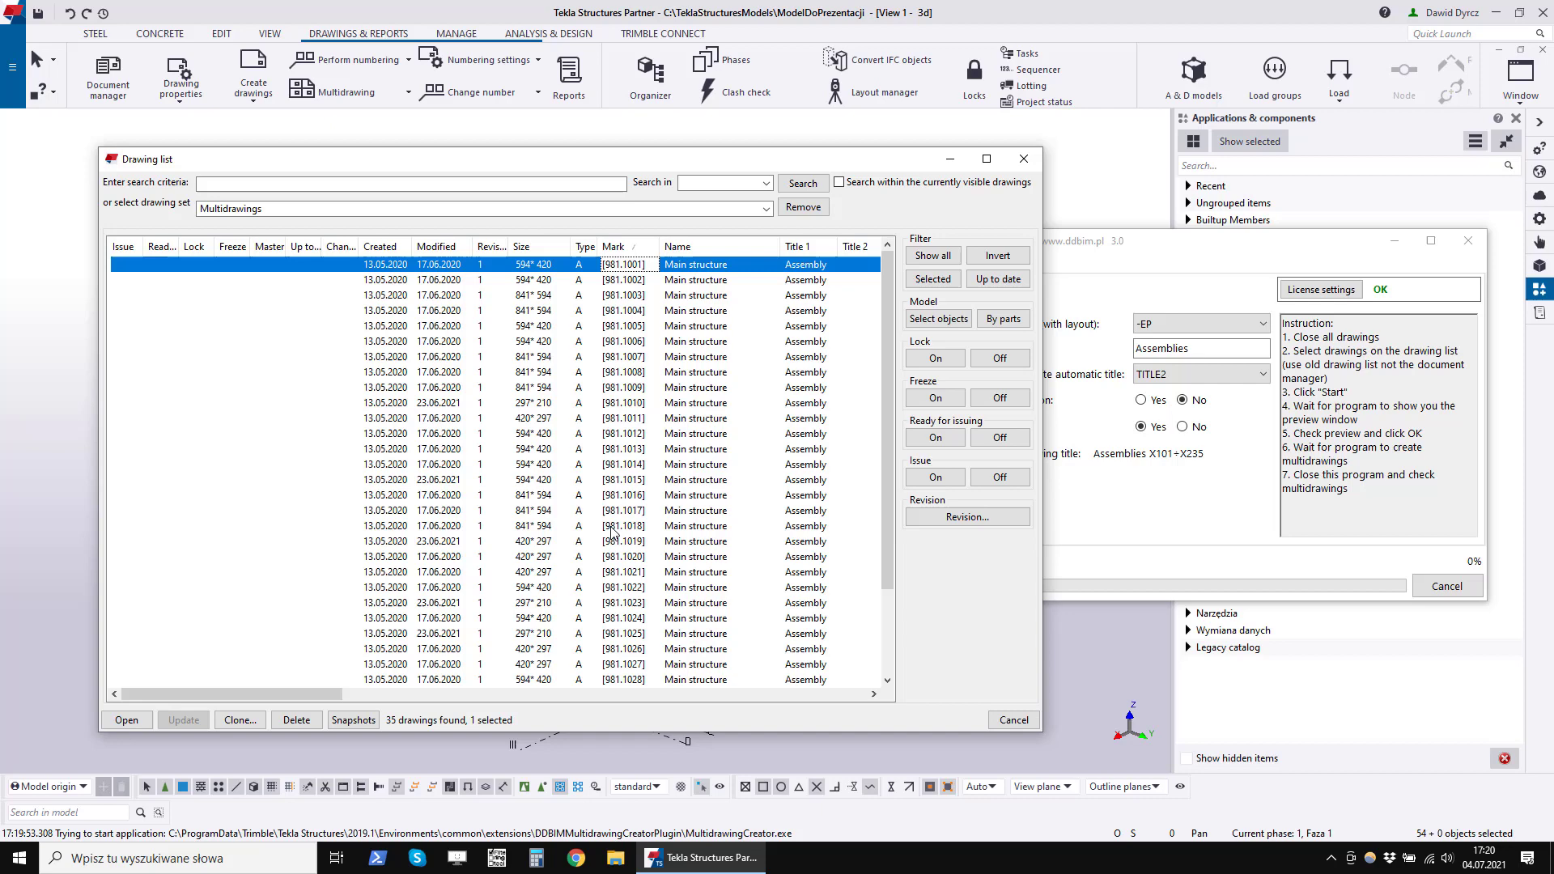
pyautogui.scroll(-3, 612, 532)
pyautogui.keyDown('shift'); pyautogui.click(633, 680); pyautogui.keyUp('shift')
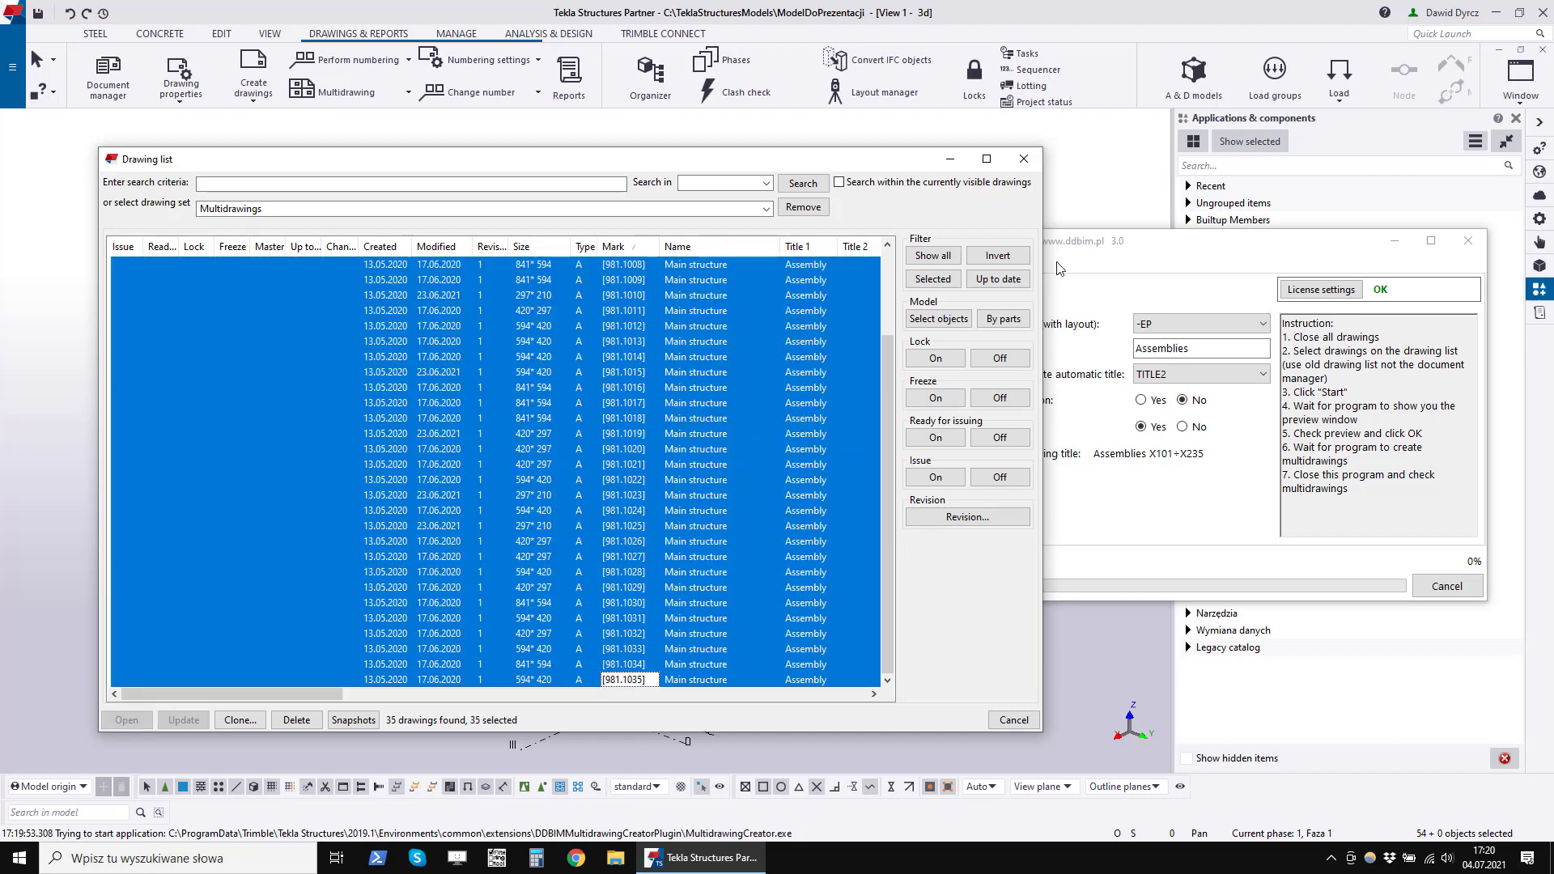
# Choose -EW attributes with super optimisation on, start, and confirm creation from 35 drawings.
pyautogui.moveTo(1162, 251); pyautogui.dragTo(998, 227)
pyautogui.click(1159, 300)
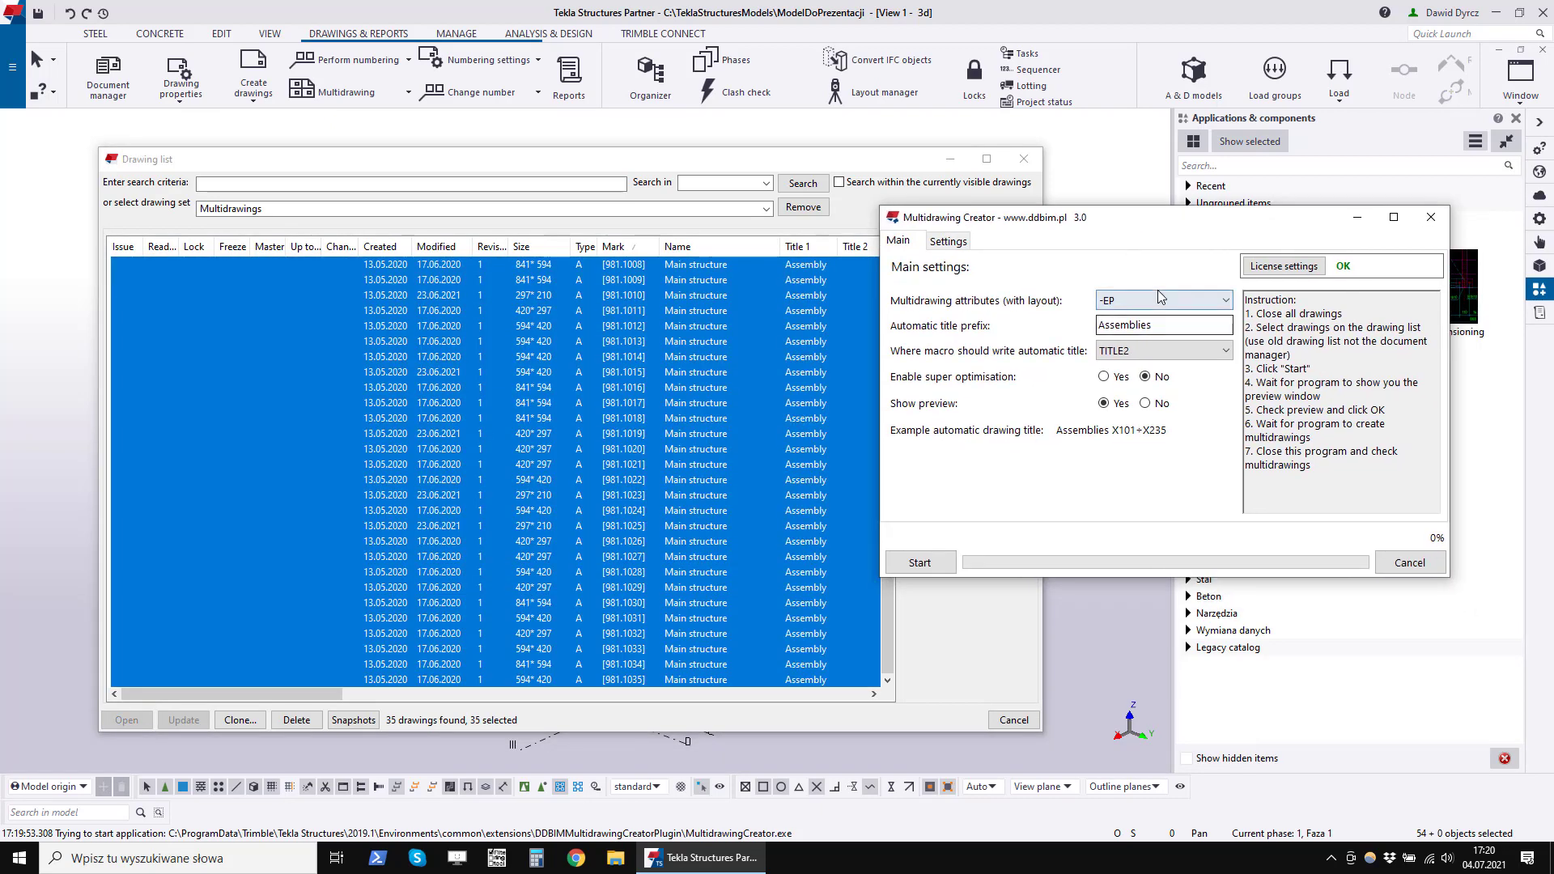
pyautogui.click(1153, 333)
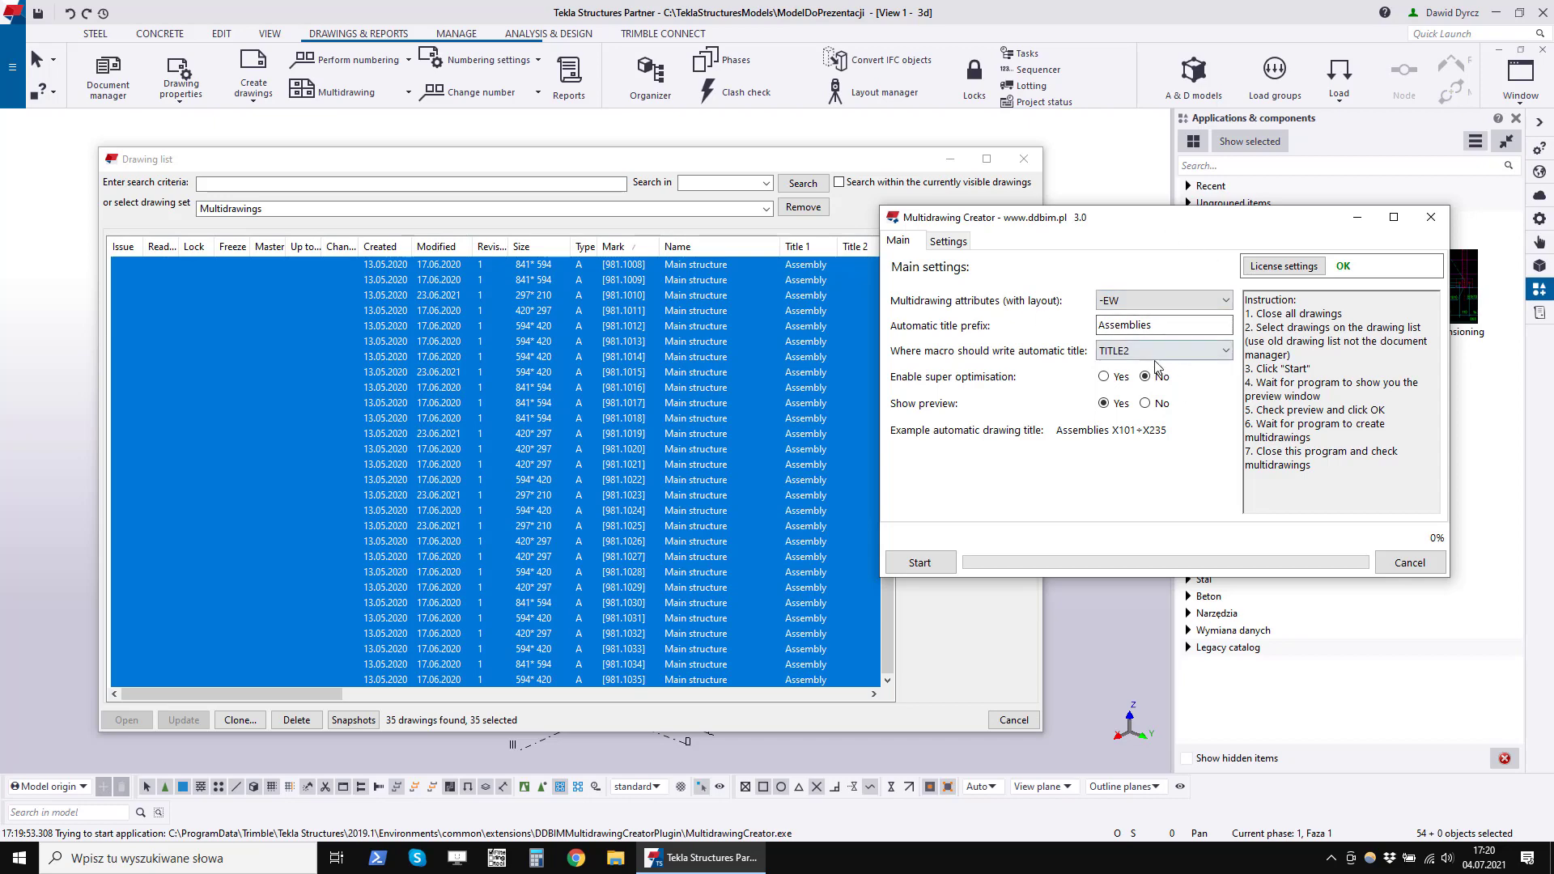
pyautogui.click(1115, 376)
pyautogui.click(934, 568)
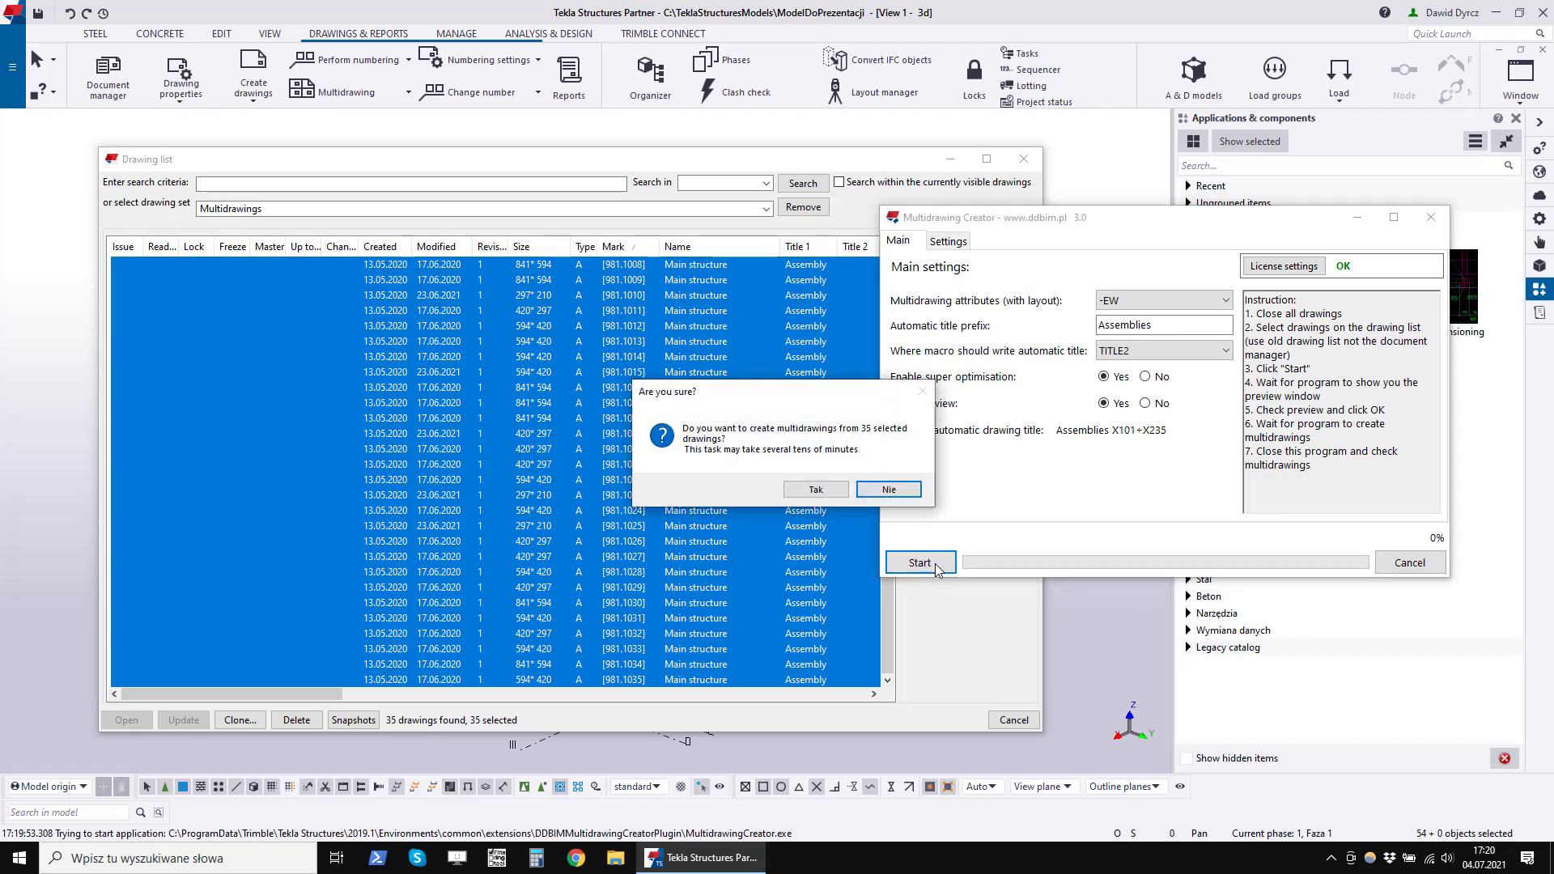
pyautogui.click(822, 491)
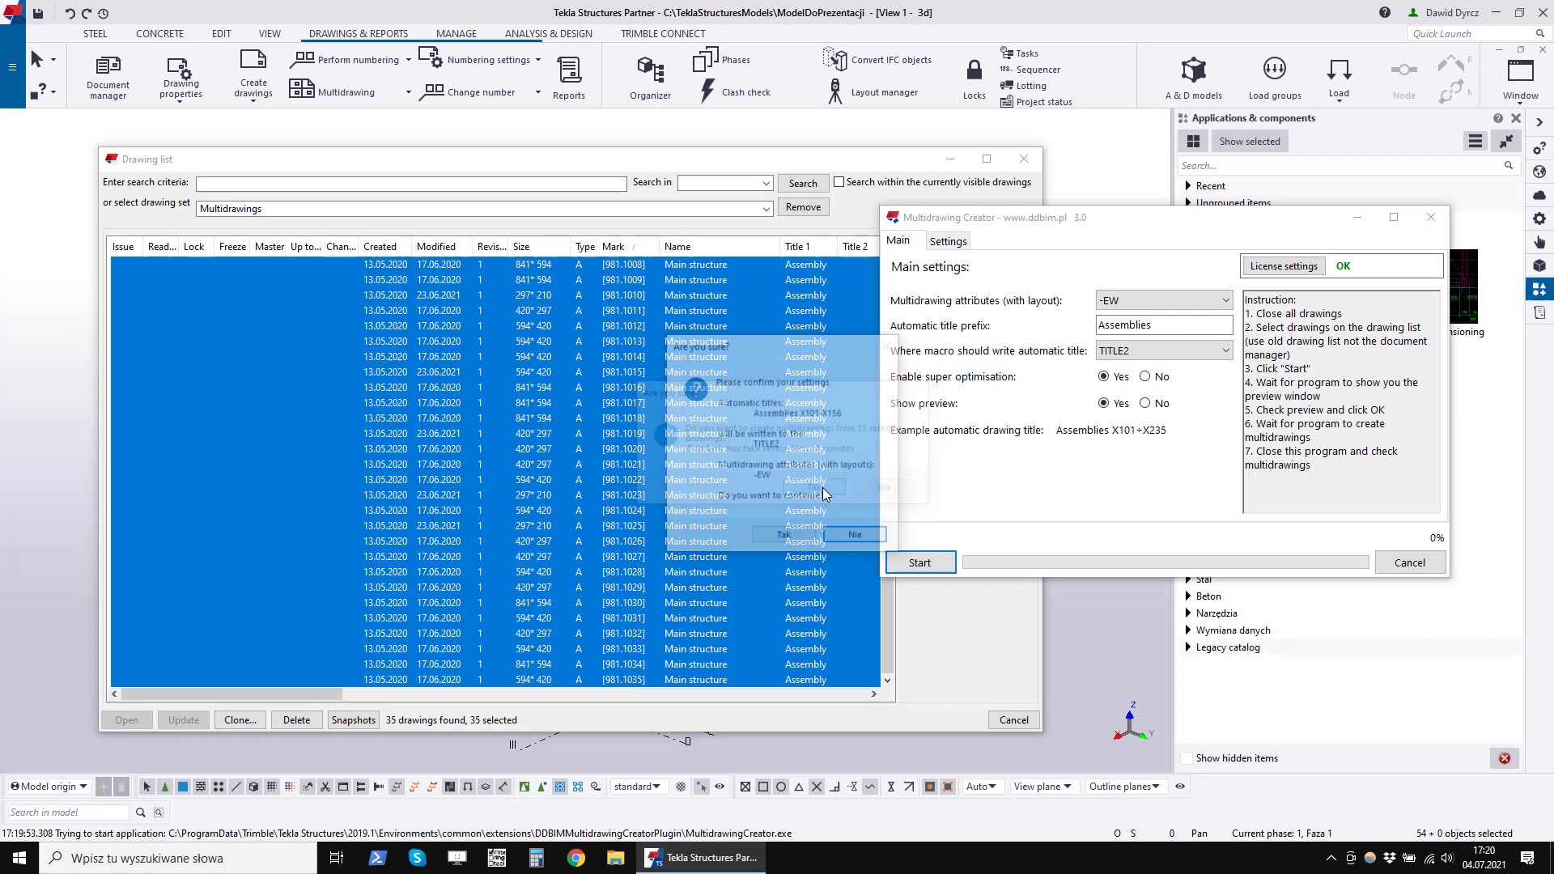
# Confirm the settings, scroll the preview drawings, and accept them with OK.
pyautogui.click(783, 540)
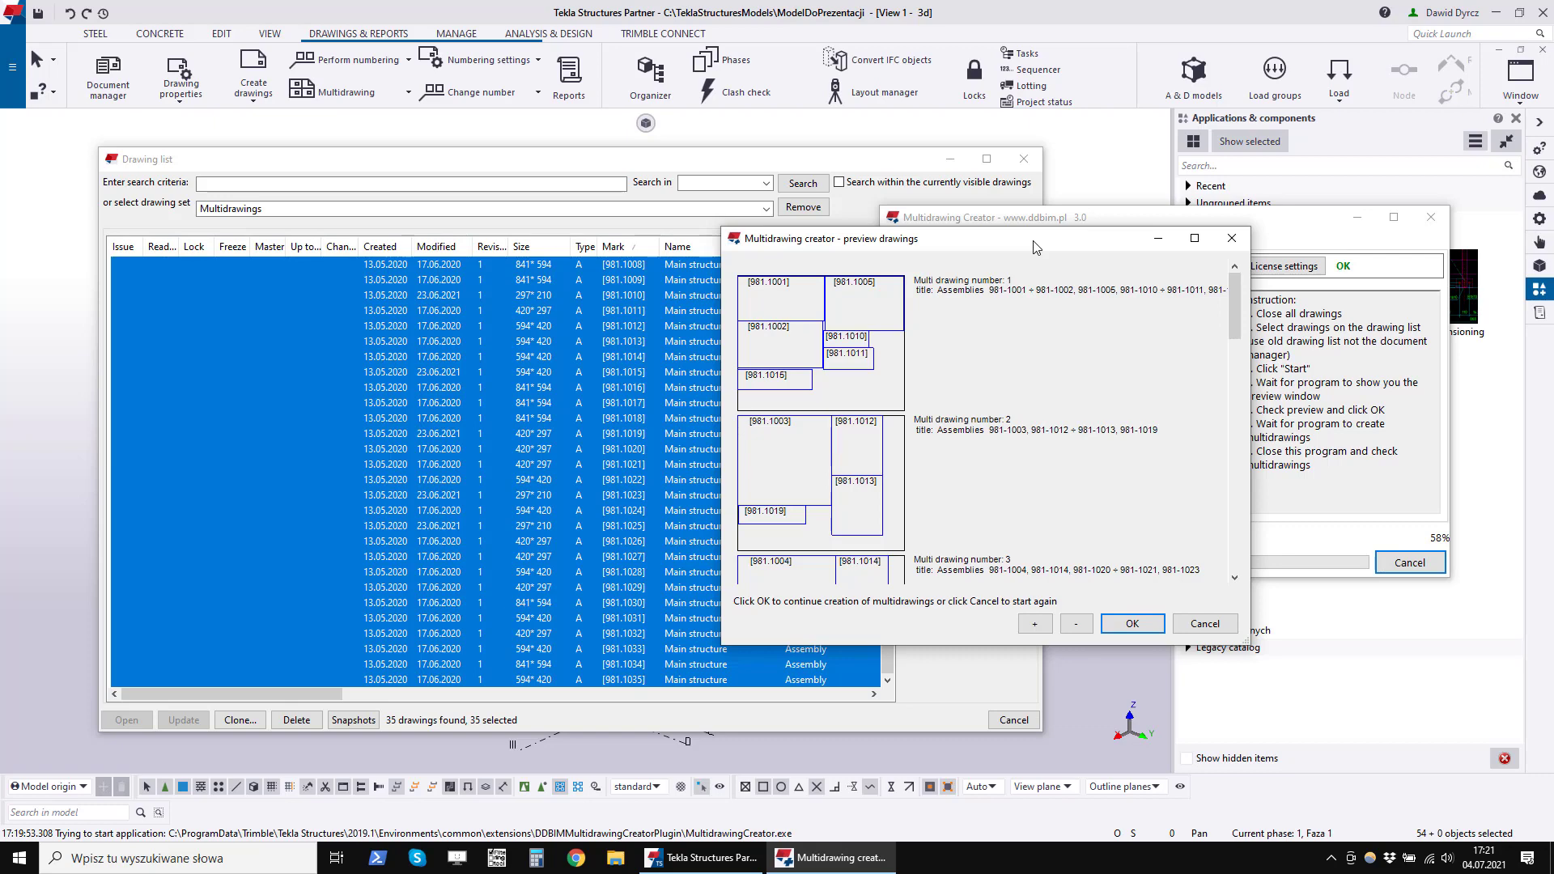
pyautogui.moveTo(1233, 320); pyautogui.dragTo(1226, 537)
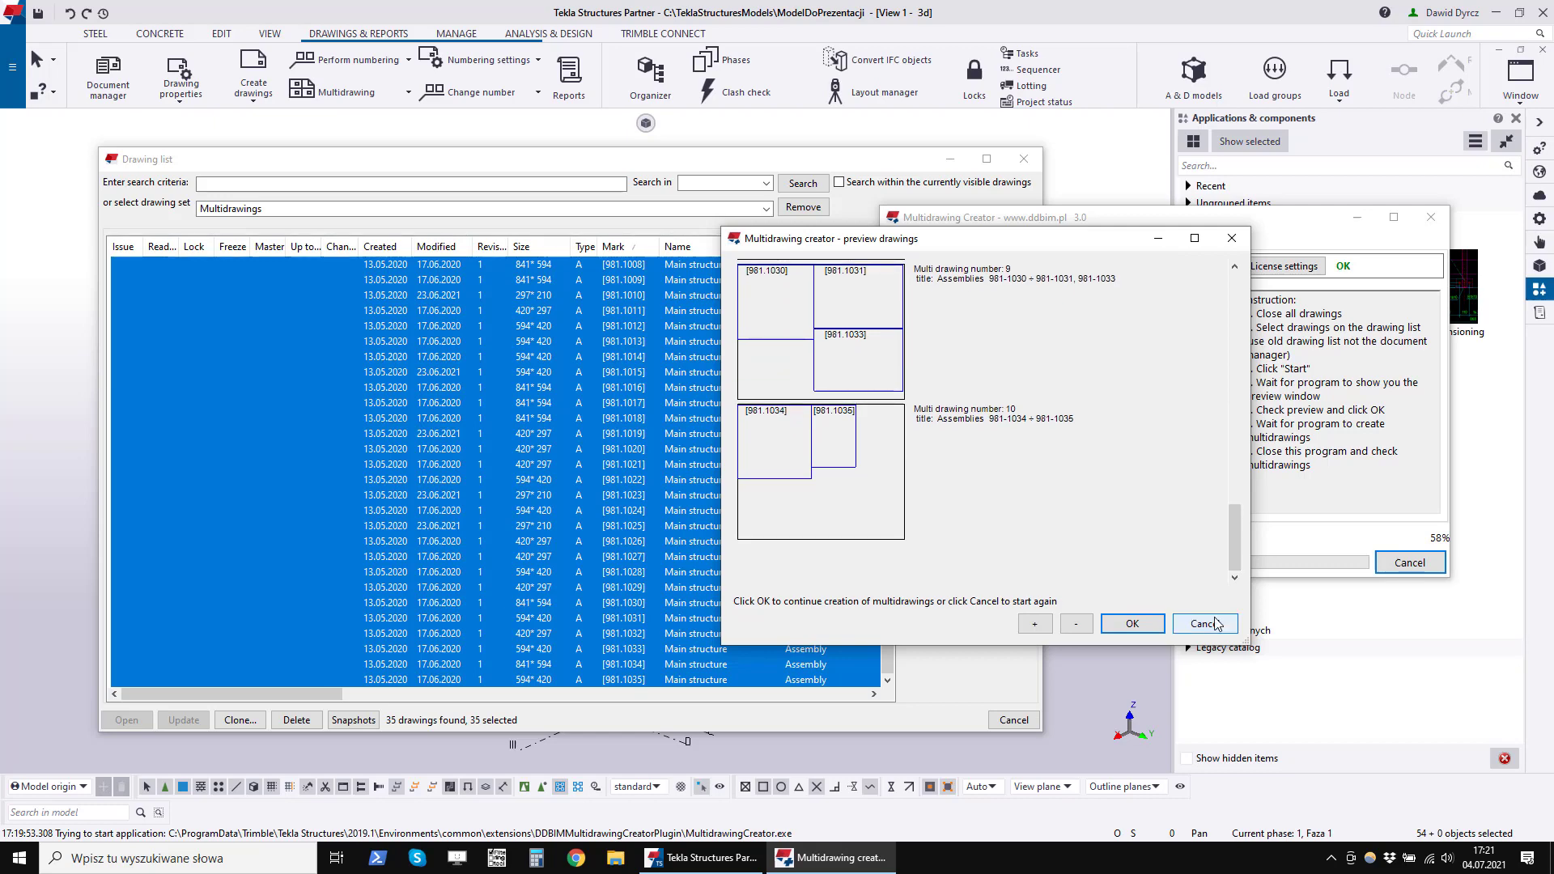
pyautogui.click(1131, 624)
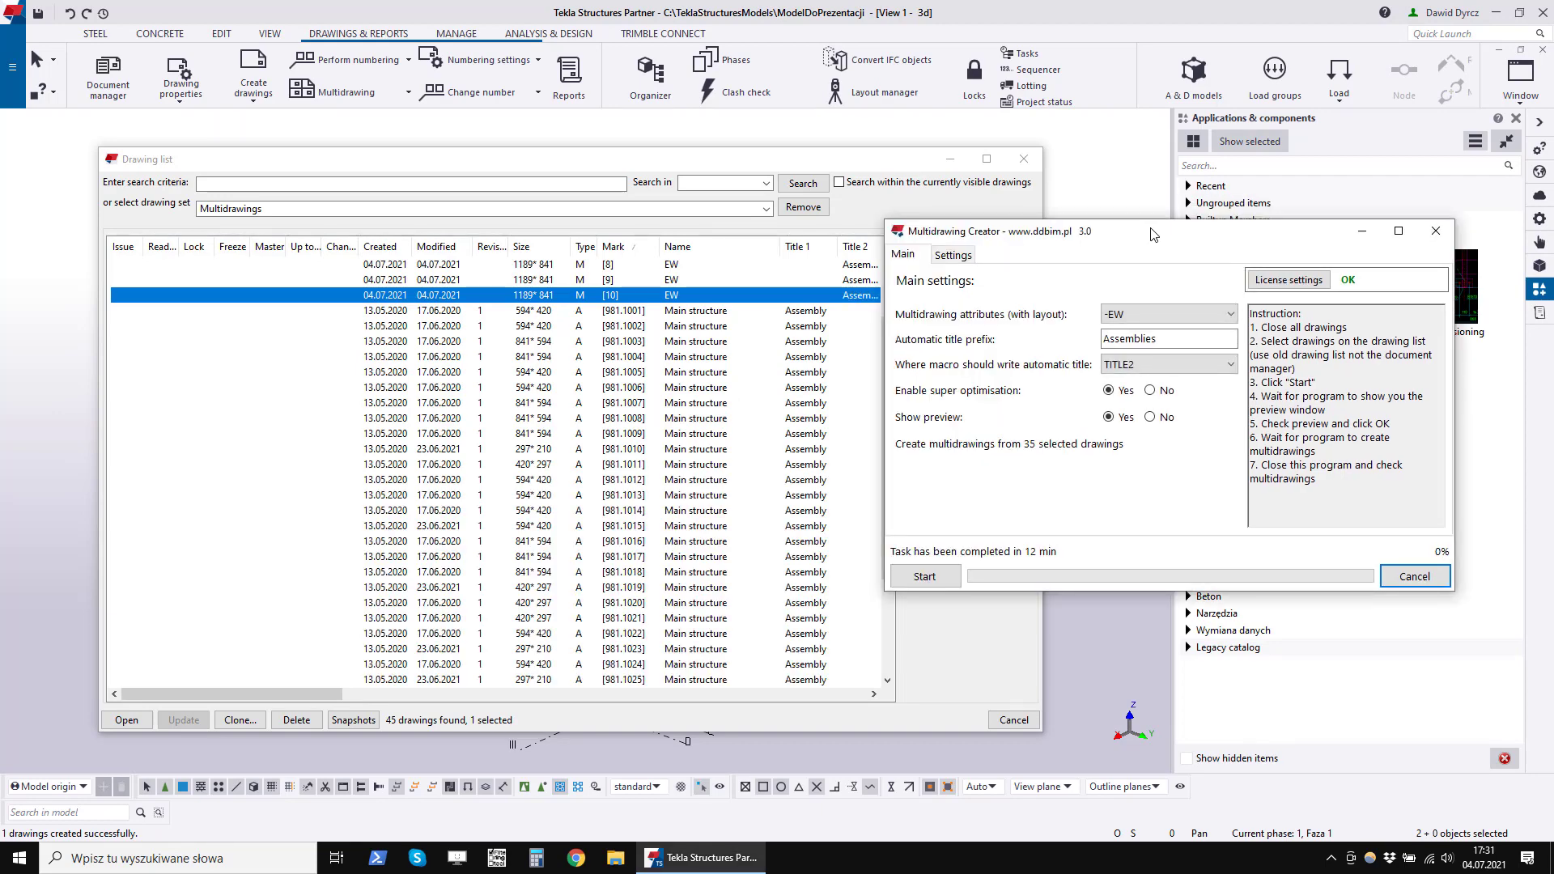
# Select multidrawings [1]–[10] and widen the Title 2 column to show full titles.
pyautogui.click(656, 422)
pyautogui.scroll(3, 670, 436)
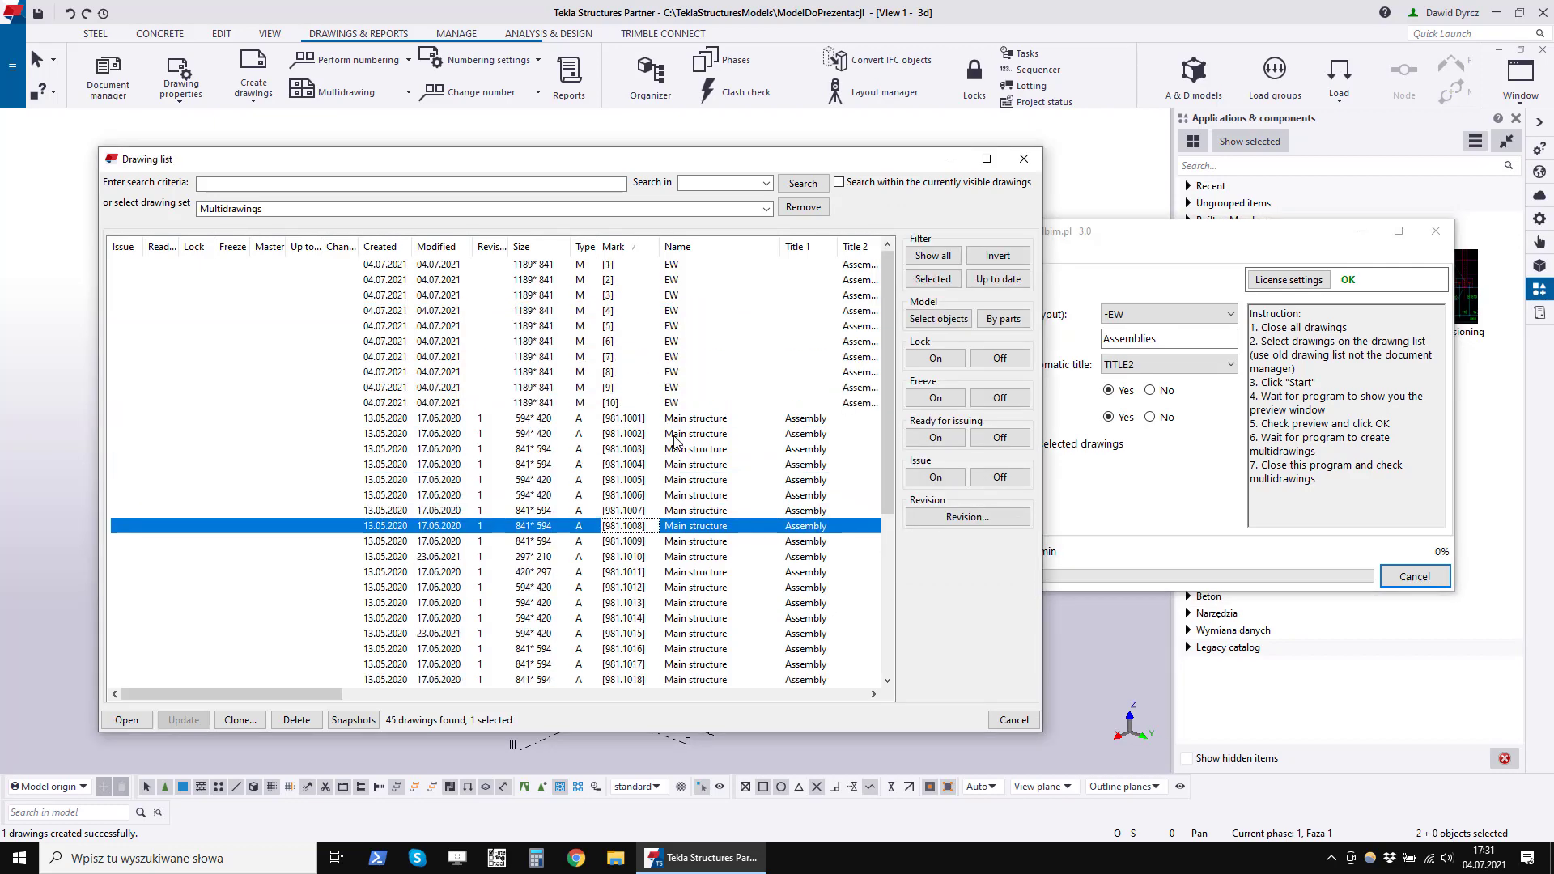
pyautogui.click(617, 404)
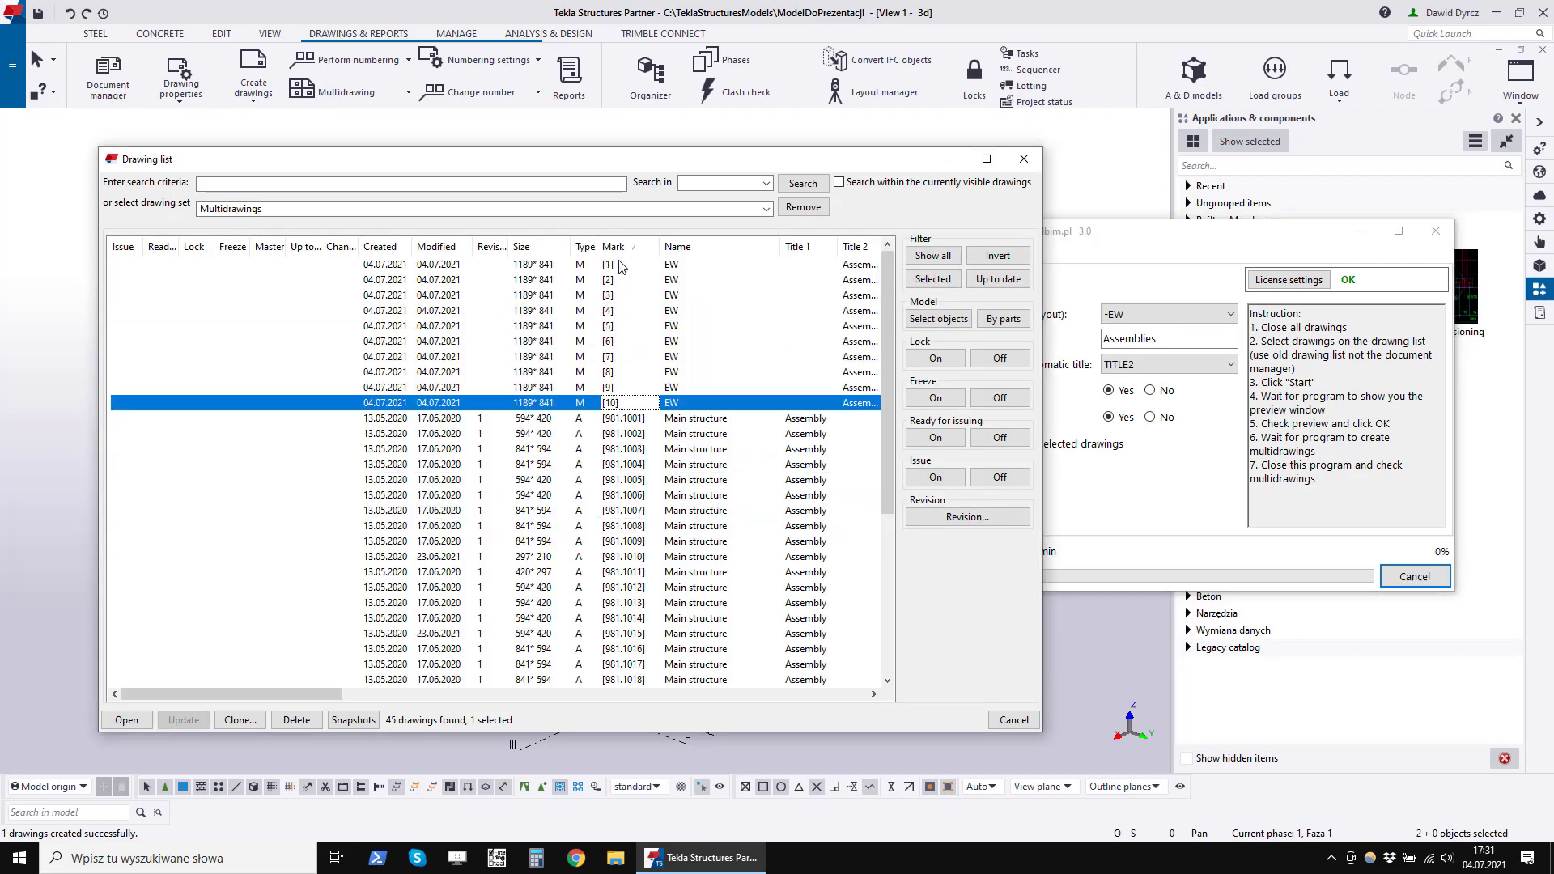
pyautogui.keyDown('shift'); pyautogui.click(621, 267); pyautogui.keyUp('shift')
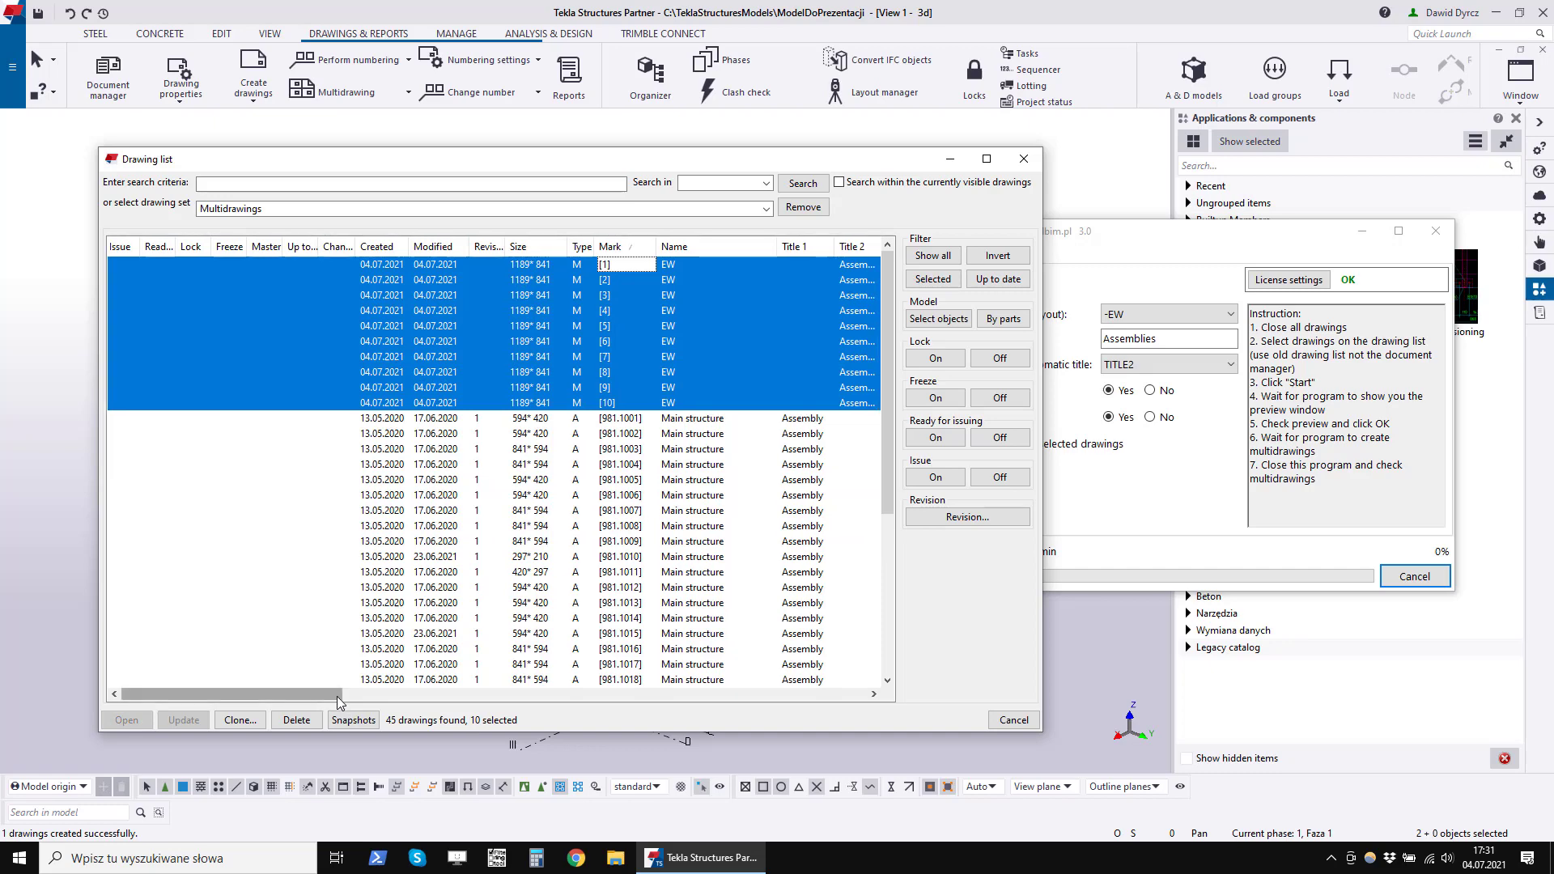
pyautogui.moveTo(338, 698); pyautogui.dragTo(402, 696)
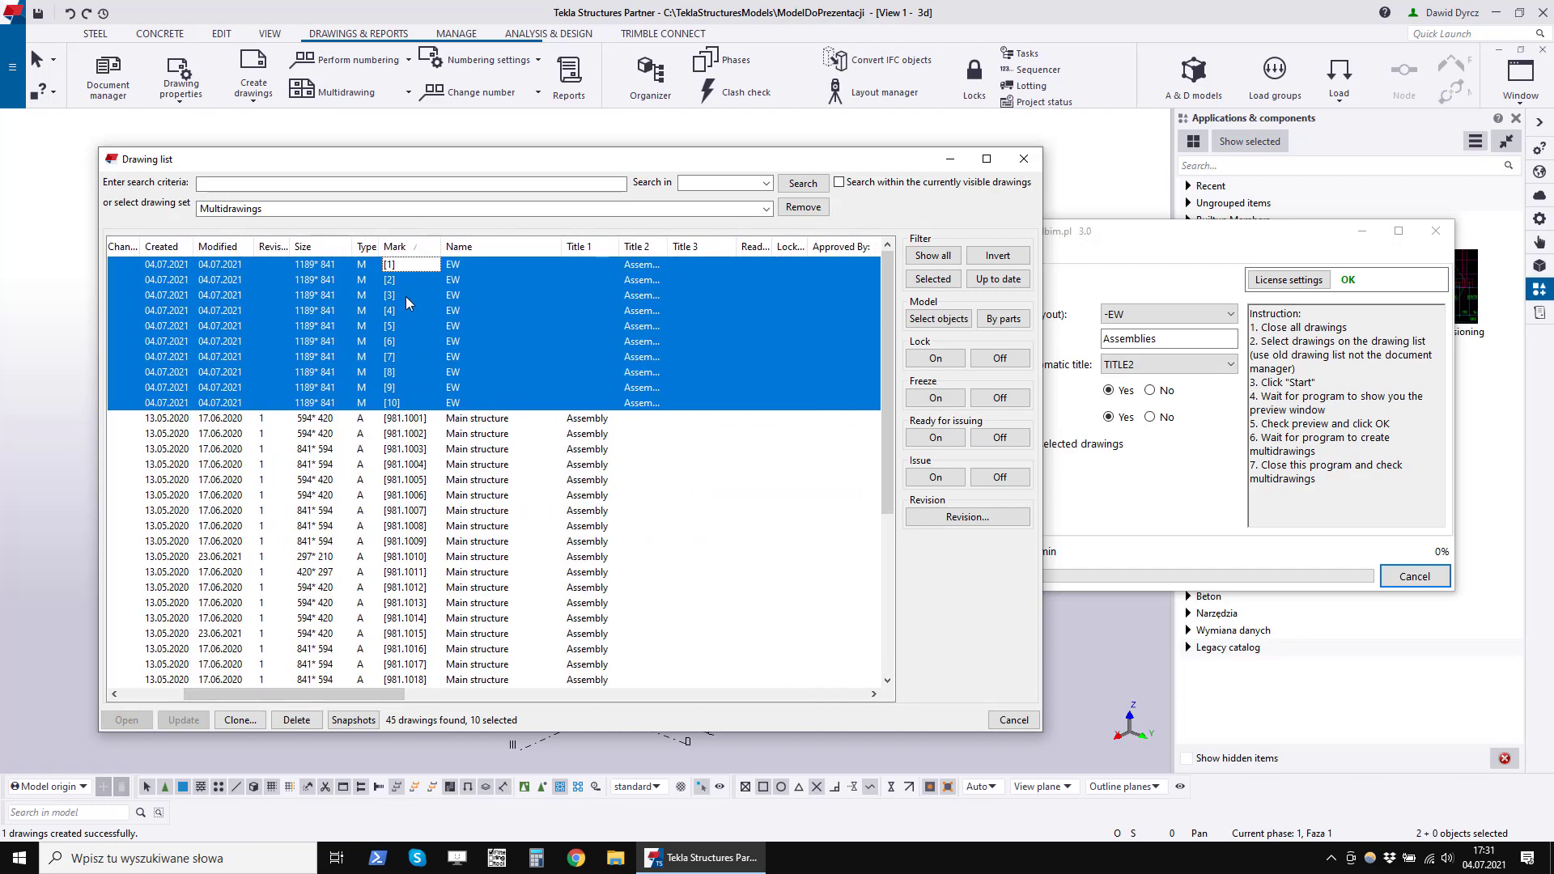
pyautogui.click(1066, 576)
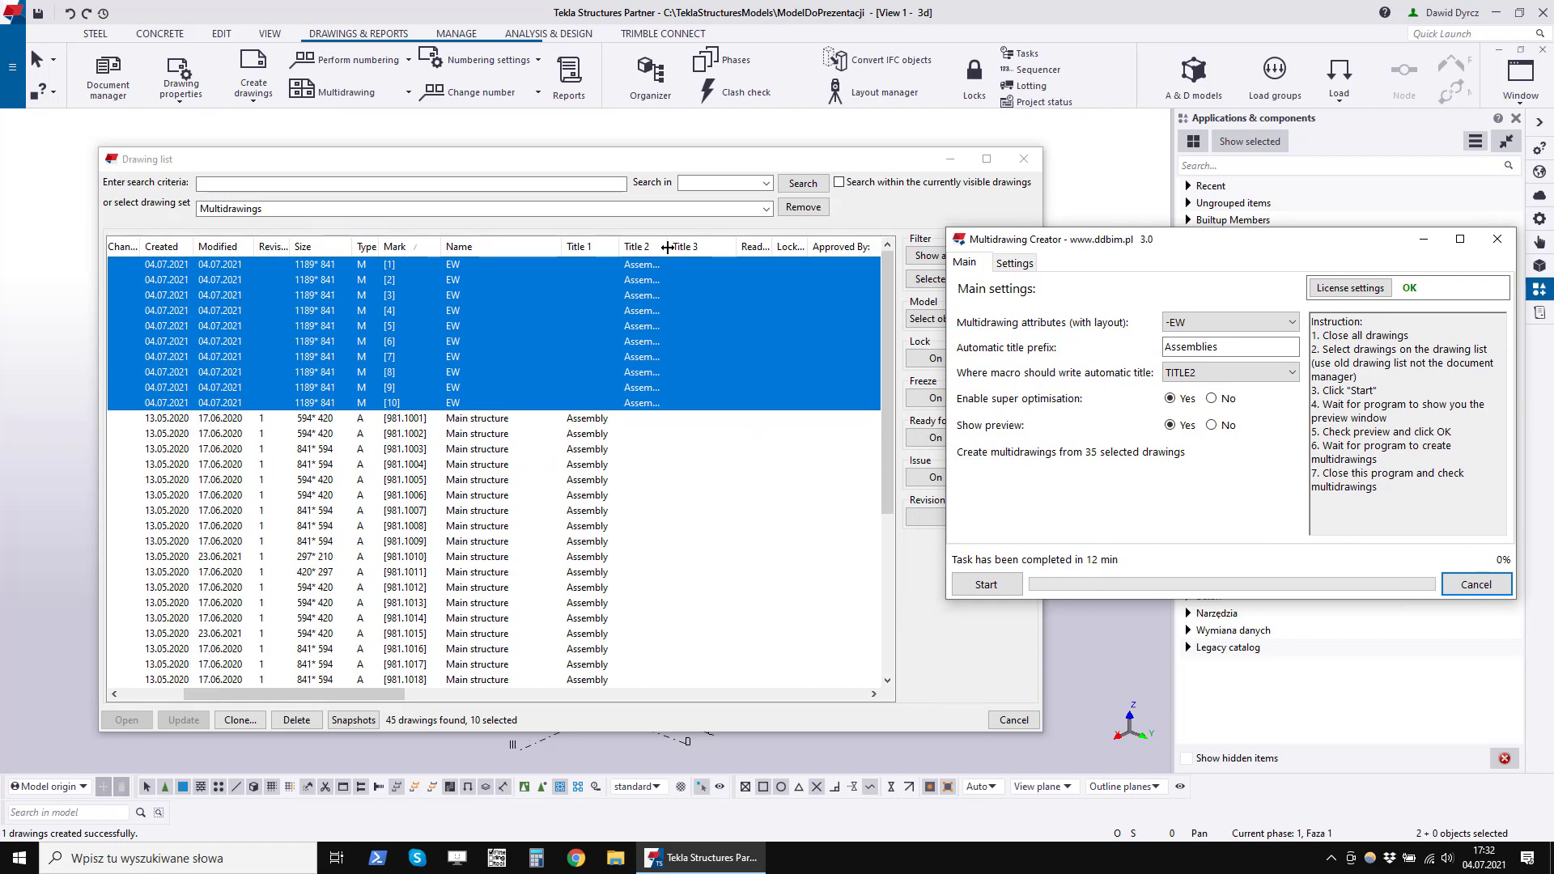
pyautogui.moveTo(668, 246); pyautogui.dragTo(810, 246)
# Read the titles of multidrawings [10], [4], [6], [8], then select [2].
pyautogui.click(694, 406)
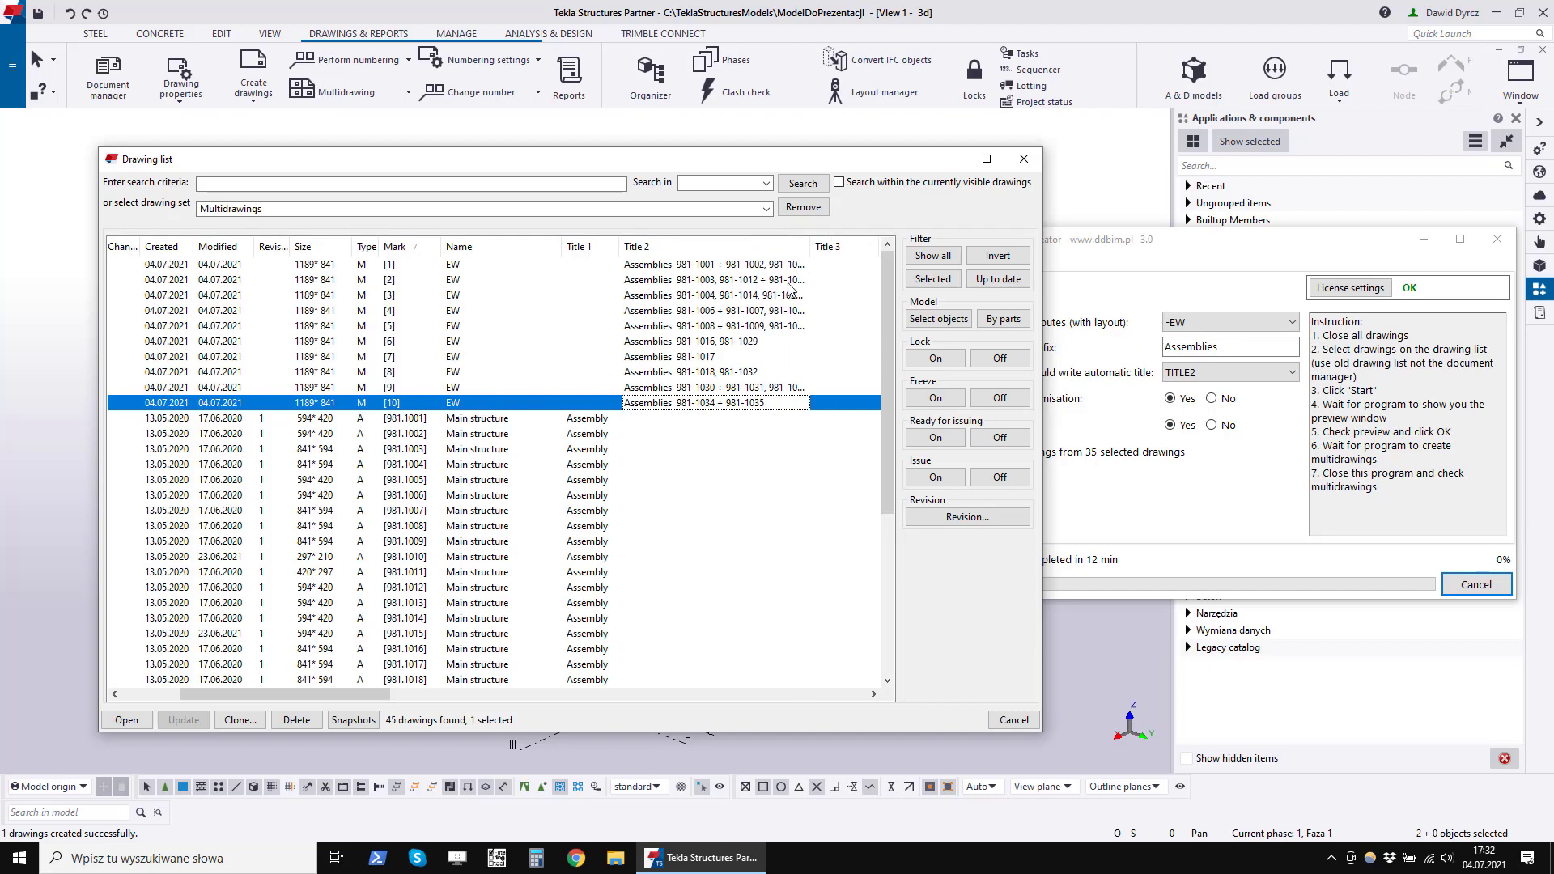
pyautogui.click(738, 312)
pyautogui.click(711, 343)
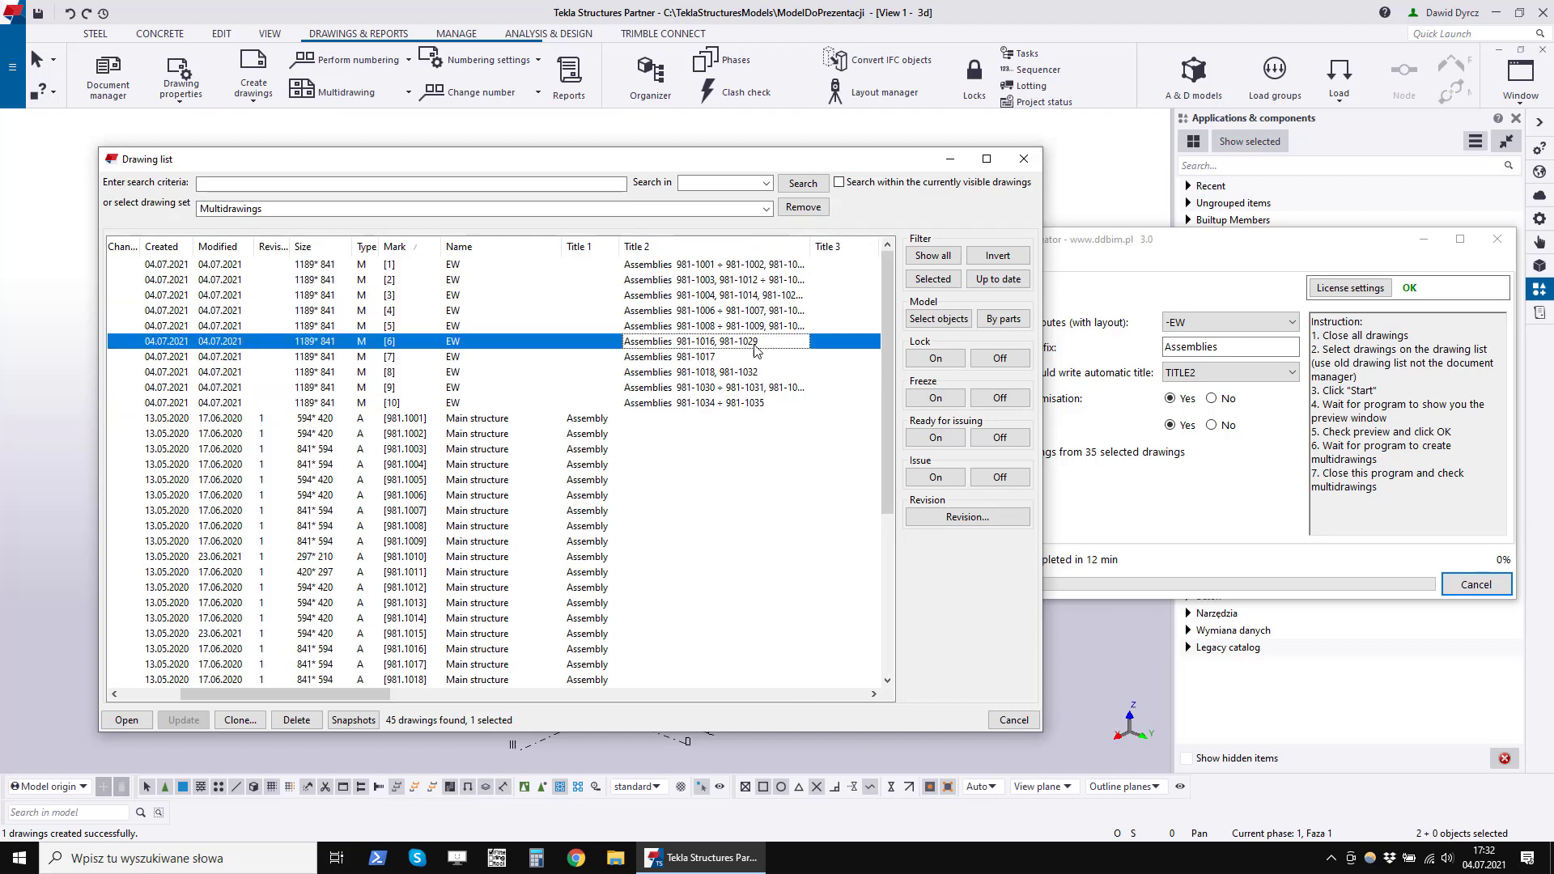
pyautogui.click(716, 375)
pyautogui.click(720, 405)
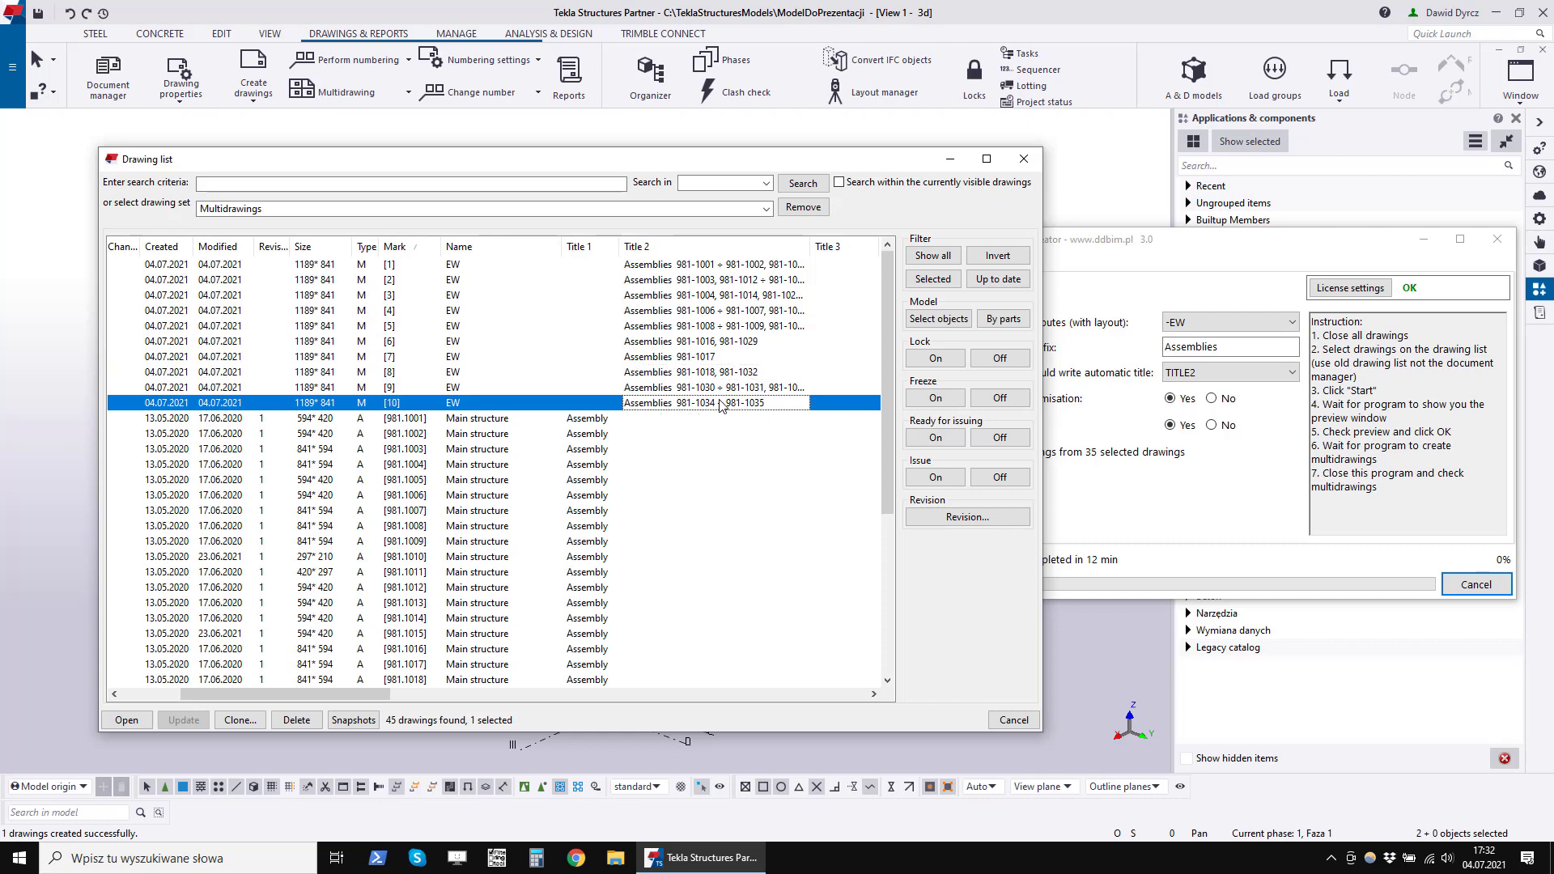
pyautogui.click(726, 280)
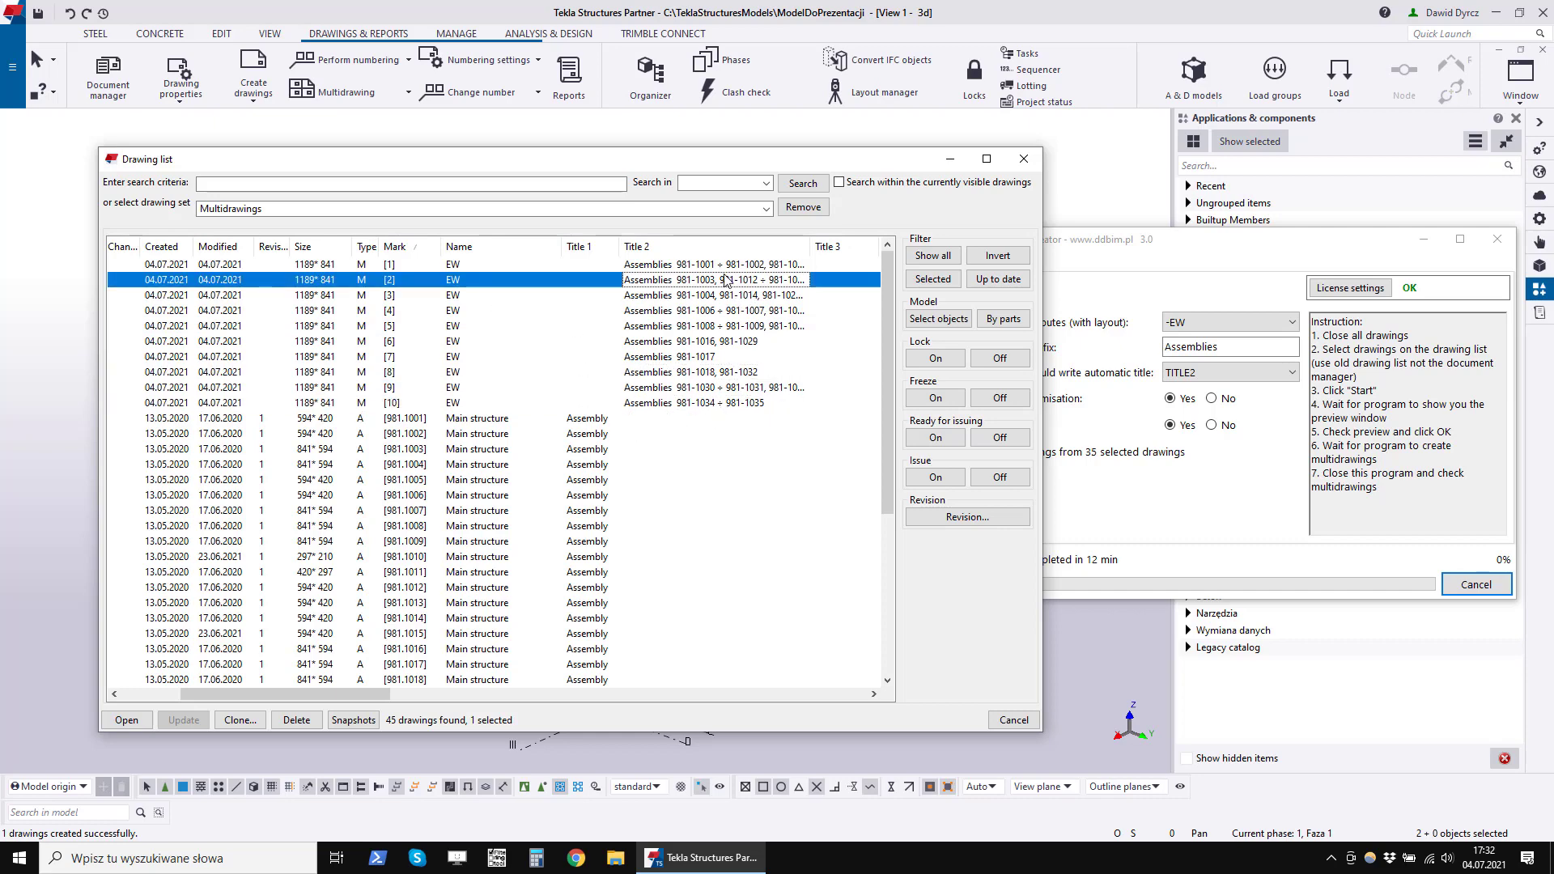
# Open multidrawing [2] and frame its section views on the sheet.
pyautogui.doubleClick(726, 280)
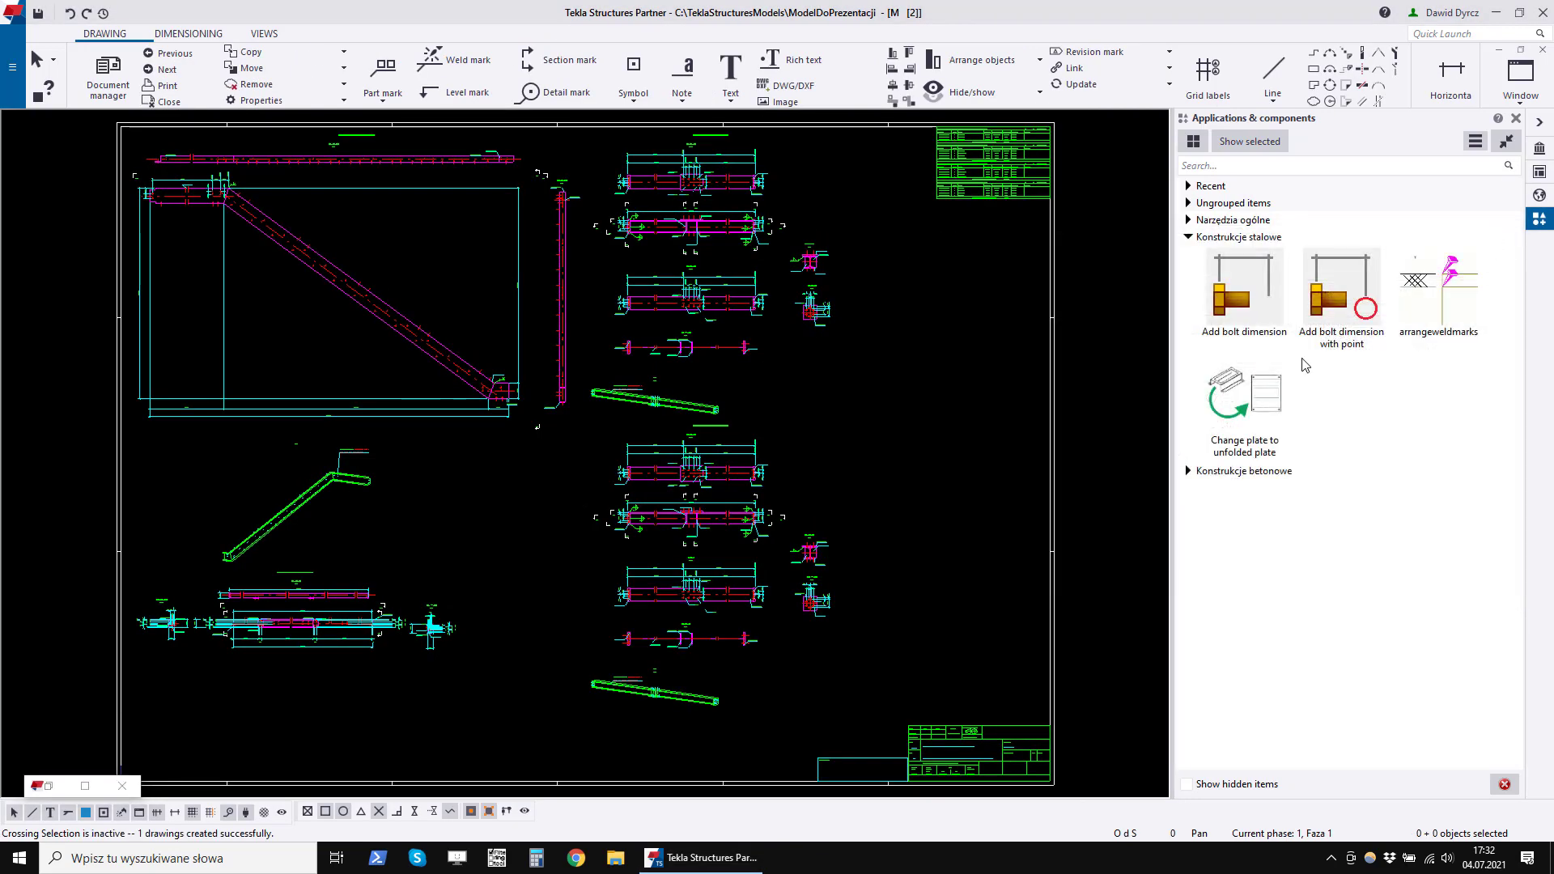
pyautogui.scroll(-1, 833, 639)
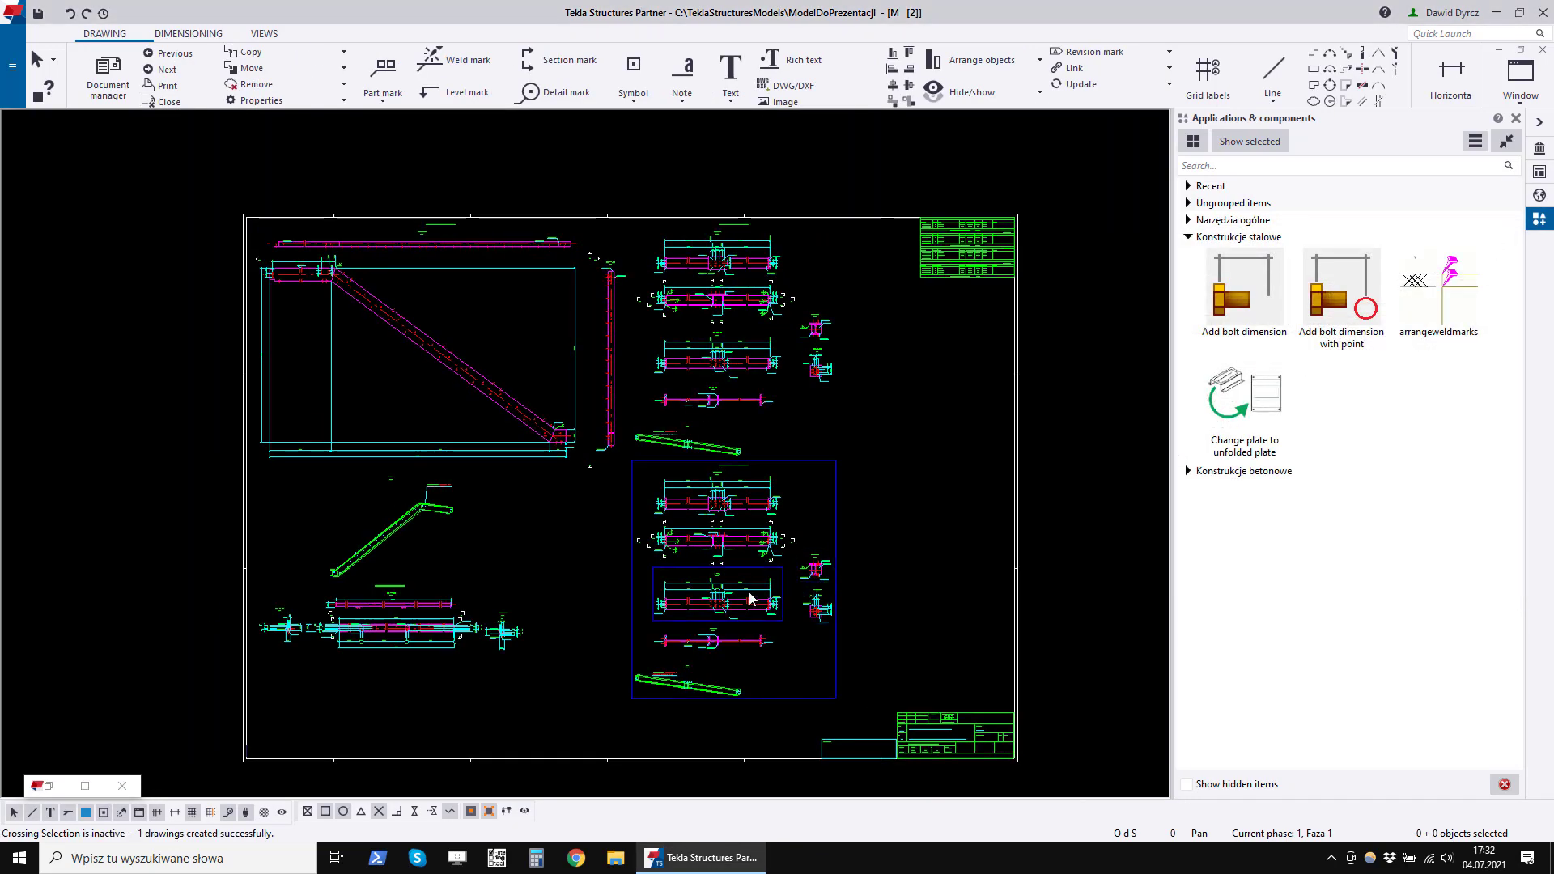
pyautogui.scroll(2, 978, 657)
pyautogui.moveTo(978, 657); pyautogui.dragTo(834, 255, button='middle')
pyautogui.scroll(4, 873, 560)
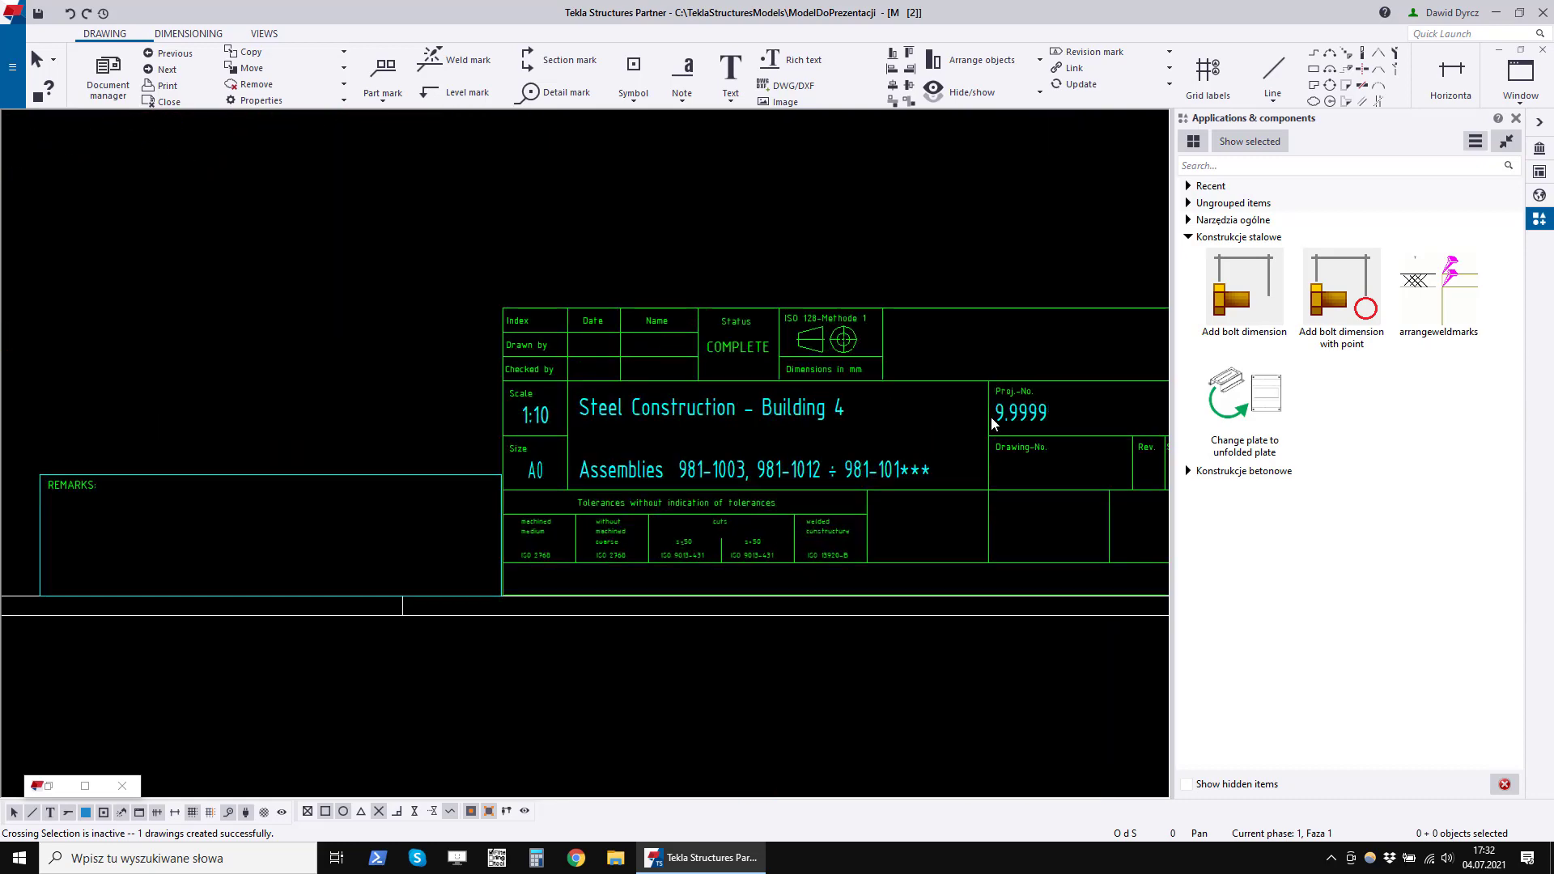
pyautogui.scroll(-7, 881, 720)
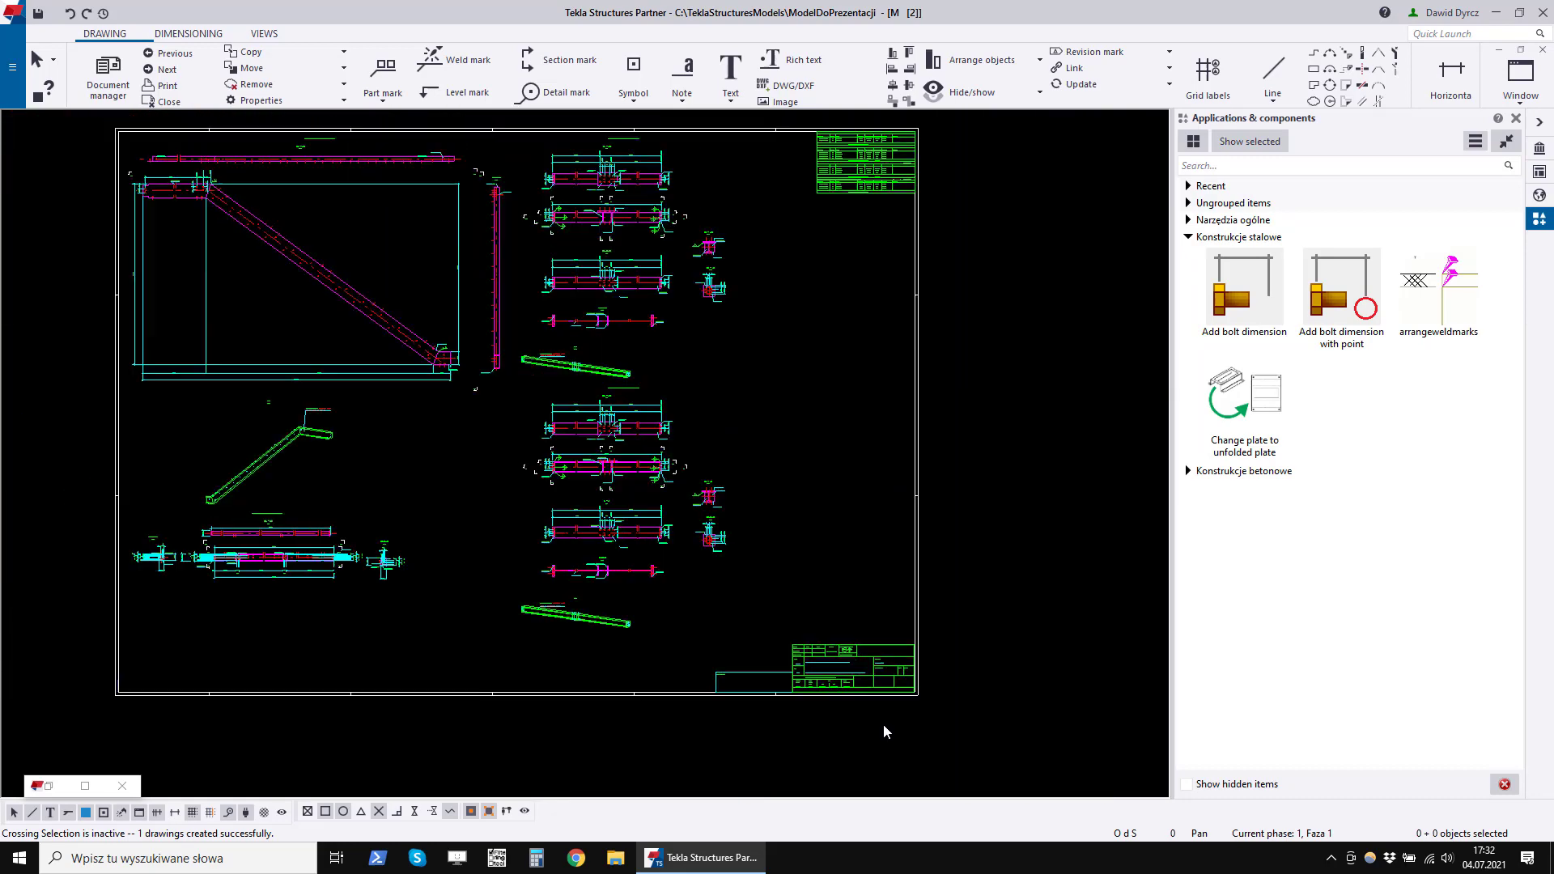
pyautogui.scroll(3, 892, 275)
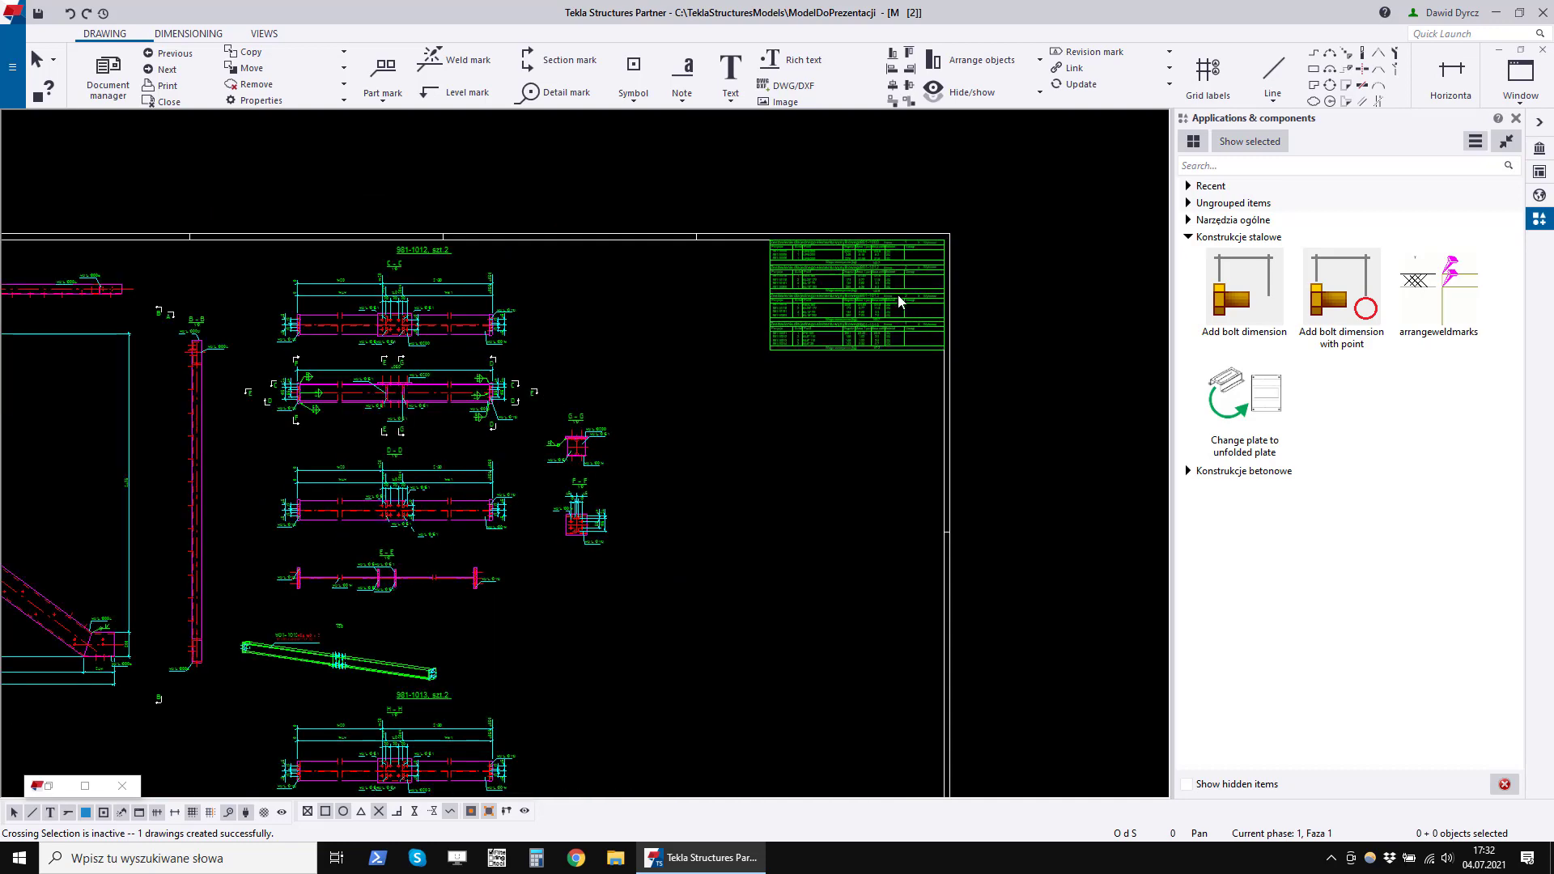
pyautogui.scroll(-3, 976, 259)
pyautogui.scroll(4, 514, 495)
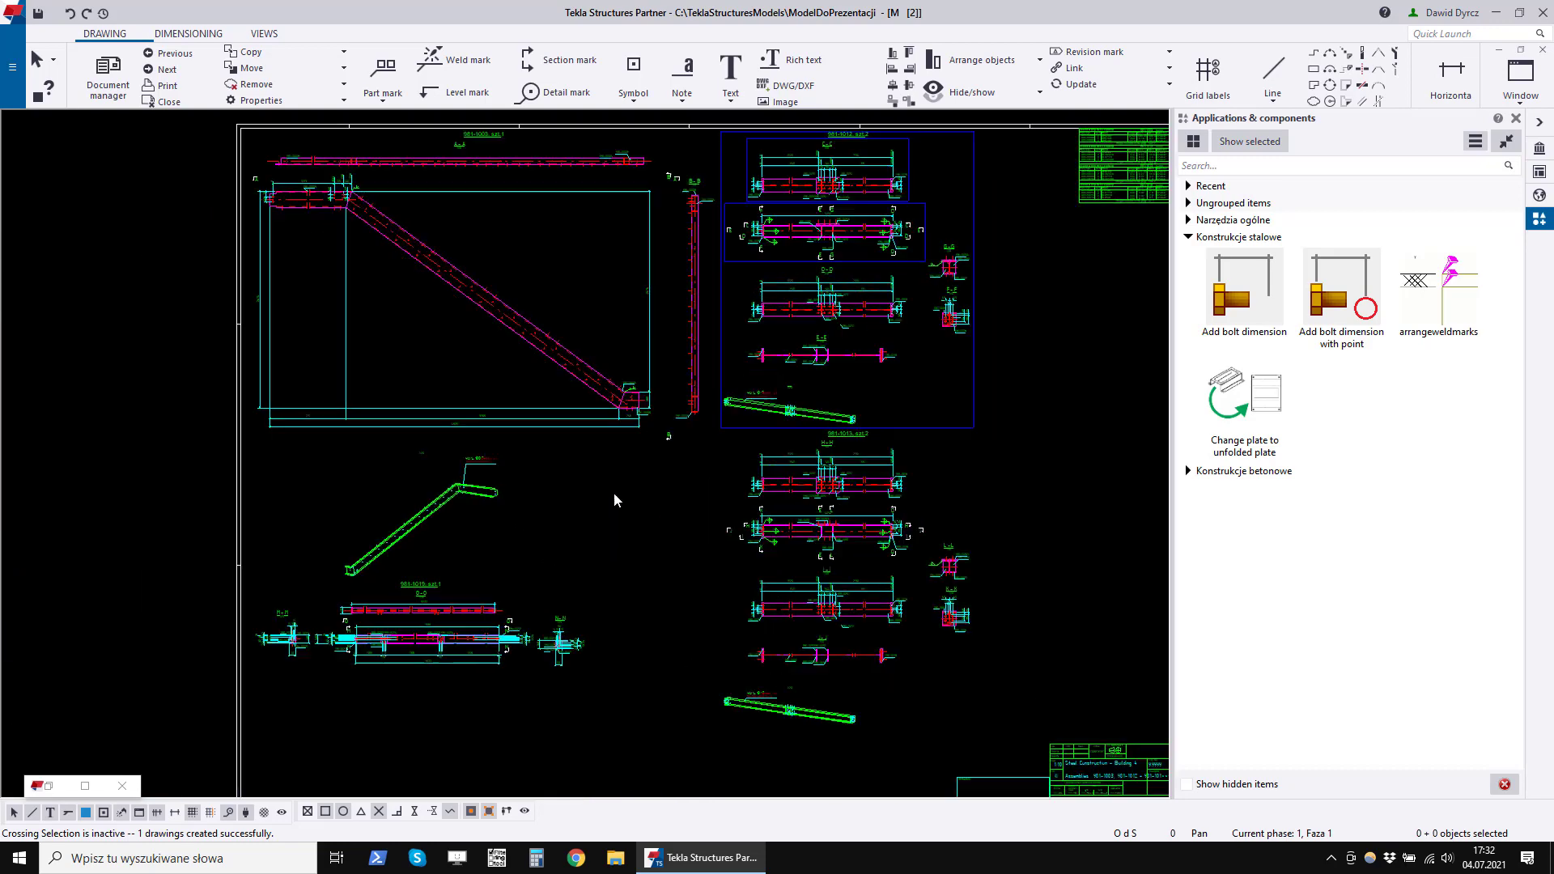
# Select a view on the multidrawing sheet and zoom in to inspect the layout.
pyautogui.click(455, 652)
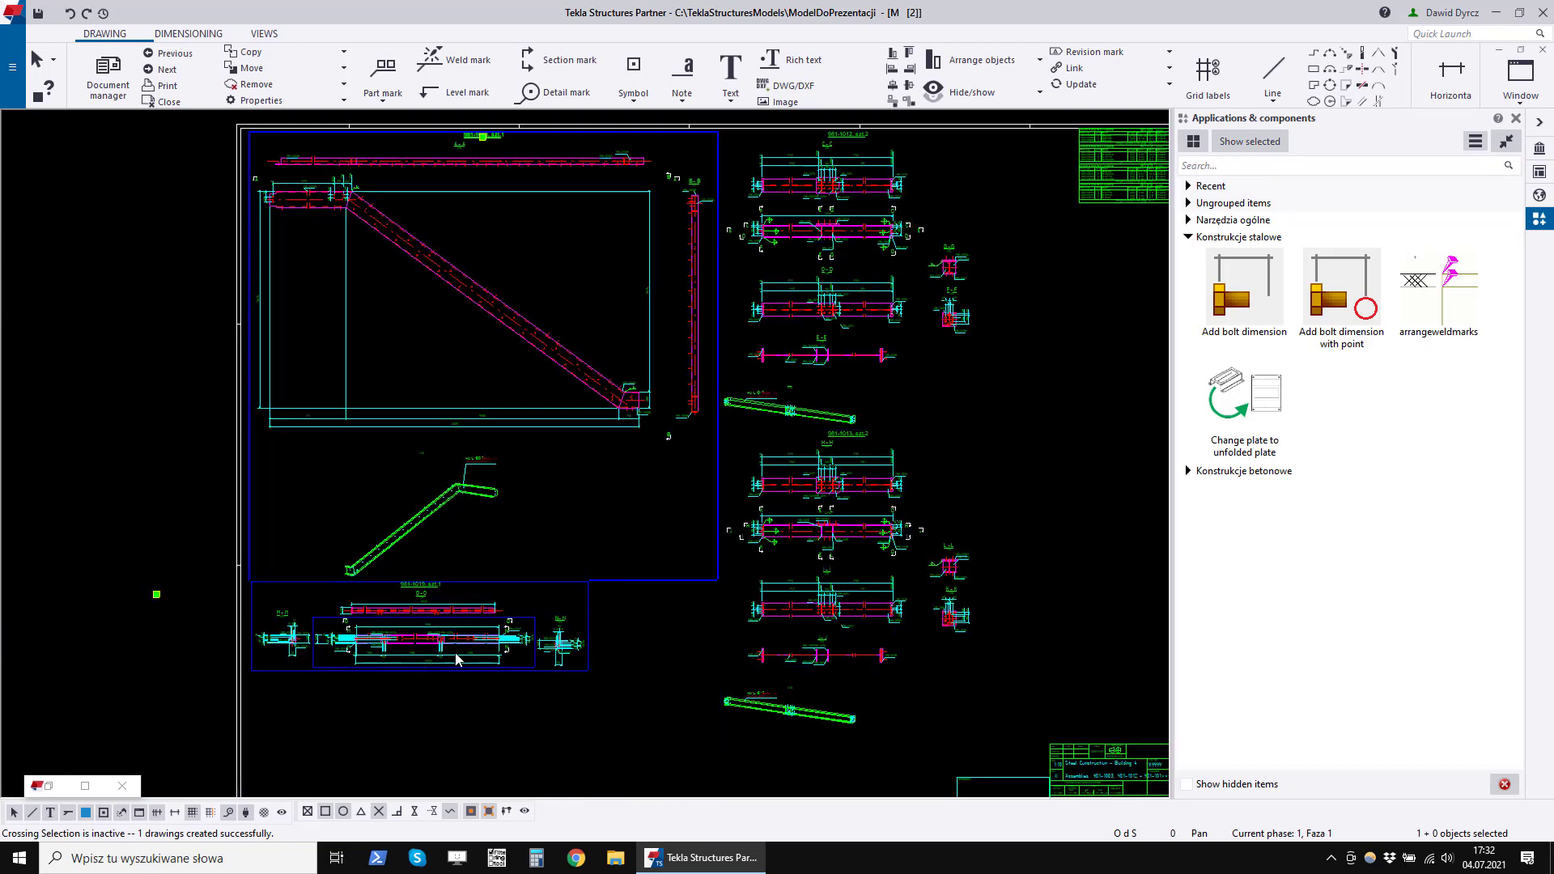
pyautogui.scroll(2, 455, 653)
pyautogui.scroll(1, 431, 660)
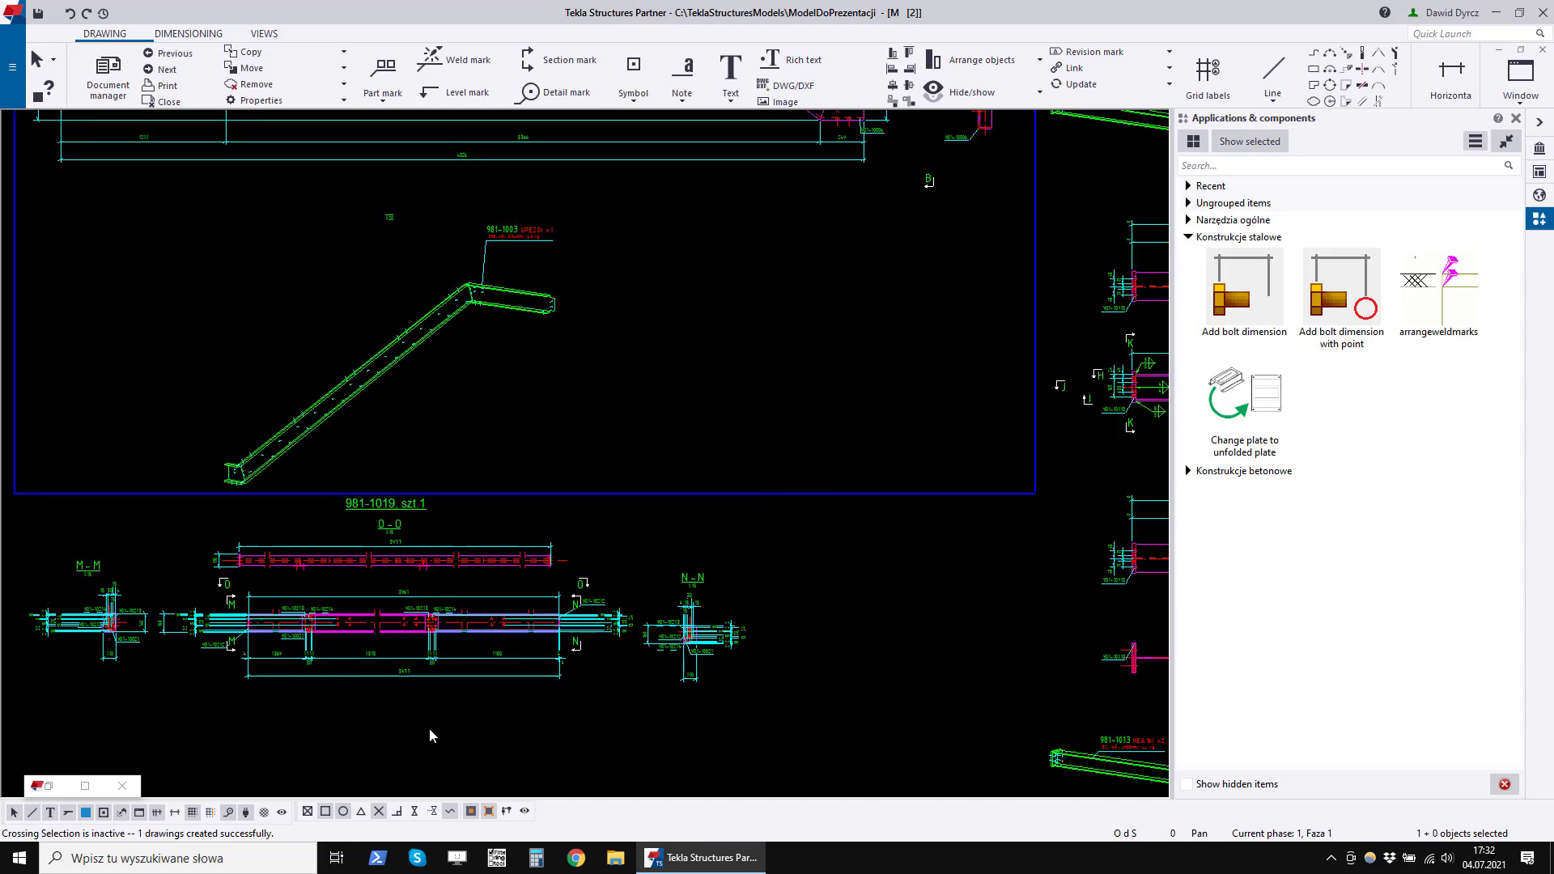
pyautogui.scroll(-1, 973, 570)
pyautogui.scroll(1, 972, 570)
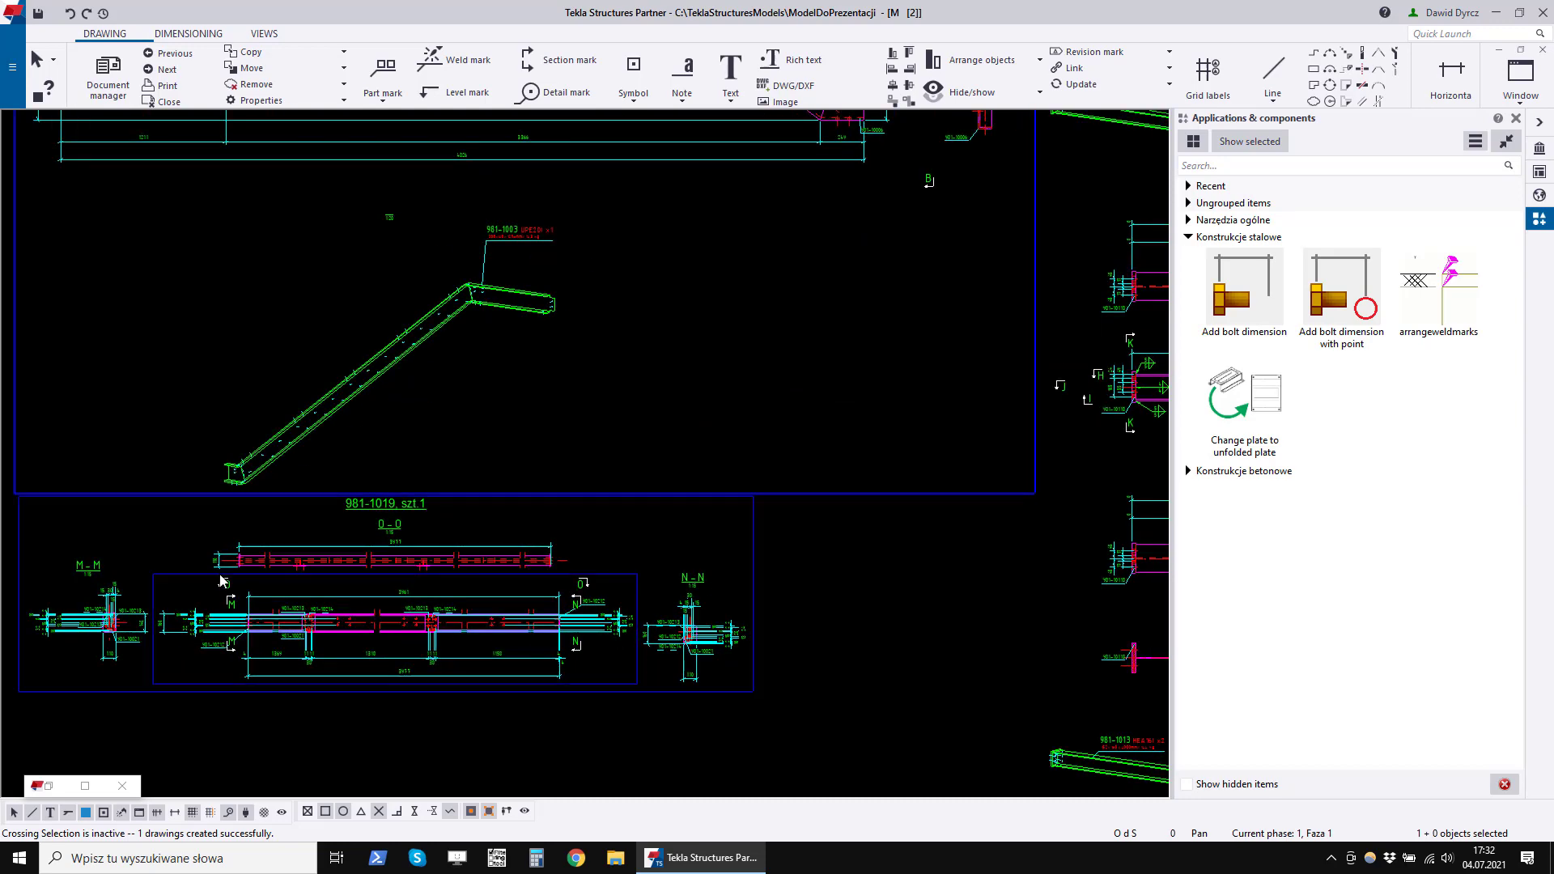
pyautogui.scroll(-2, 247, 590)
pyautogui.scroll(-3, 929, 614)
pyautogui.scroll(2, 721, 454)
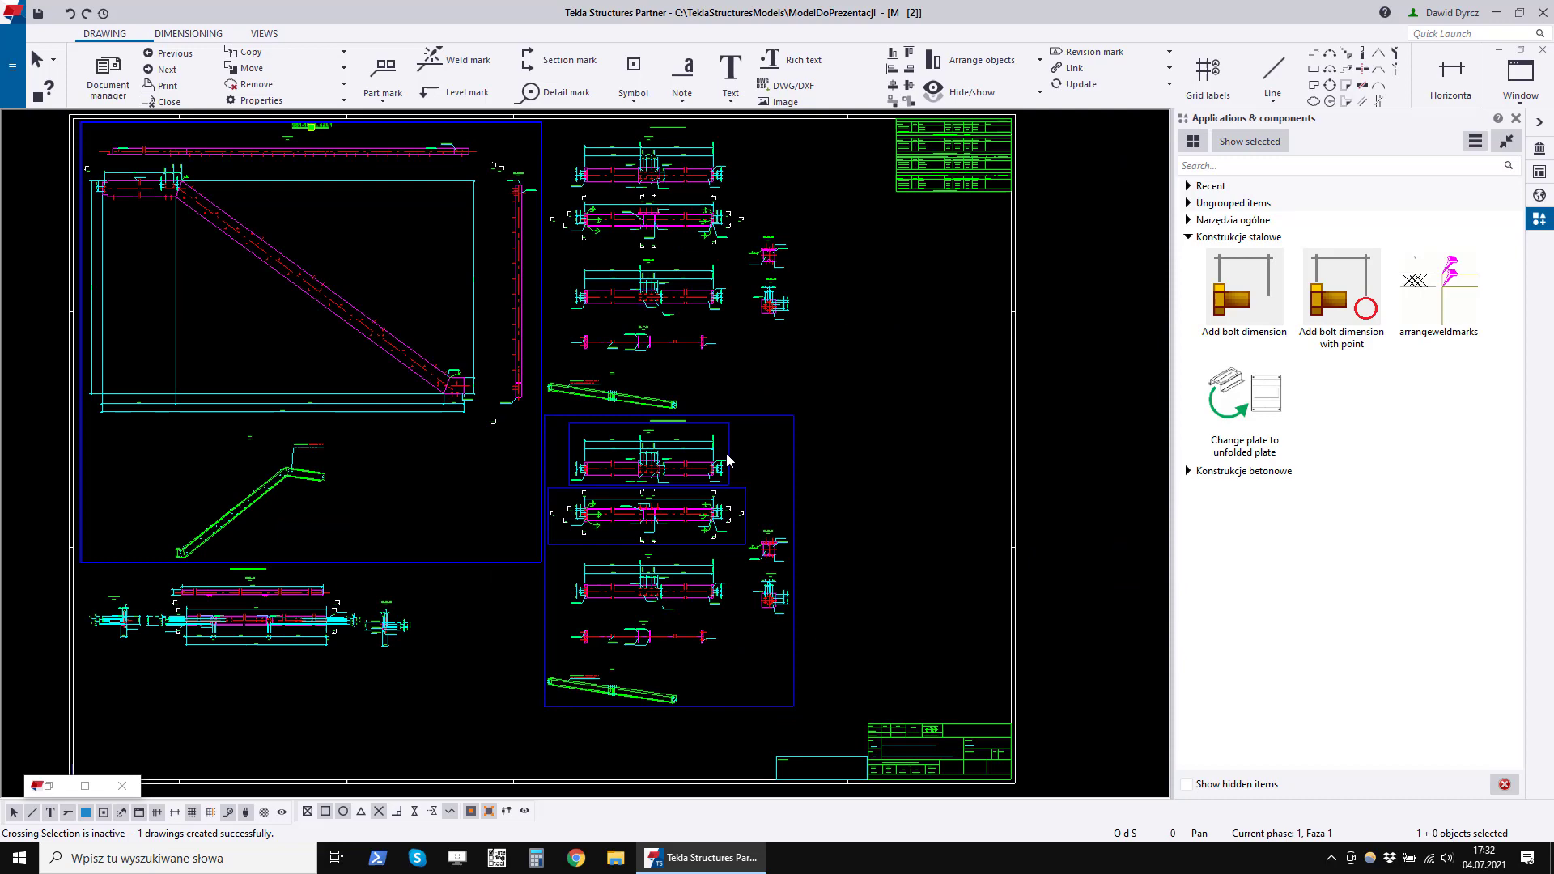
pyautogui.scroll(1, 834, 486)
# Nudge the 981-1013 view slightly right and down, then deselect it.
pyautogui.click(834, 484)
pyautogui.moveTo(833, 484); pyautogui.dragTo(870, 495)
pyautogui.scroll(4, 690, 393)
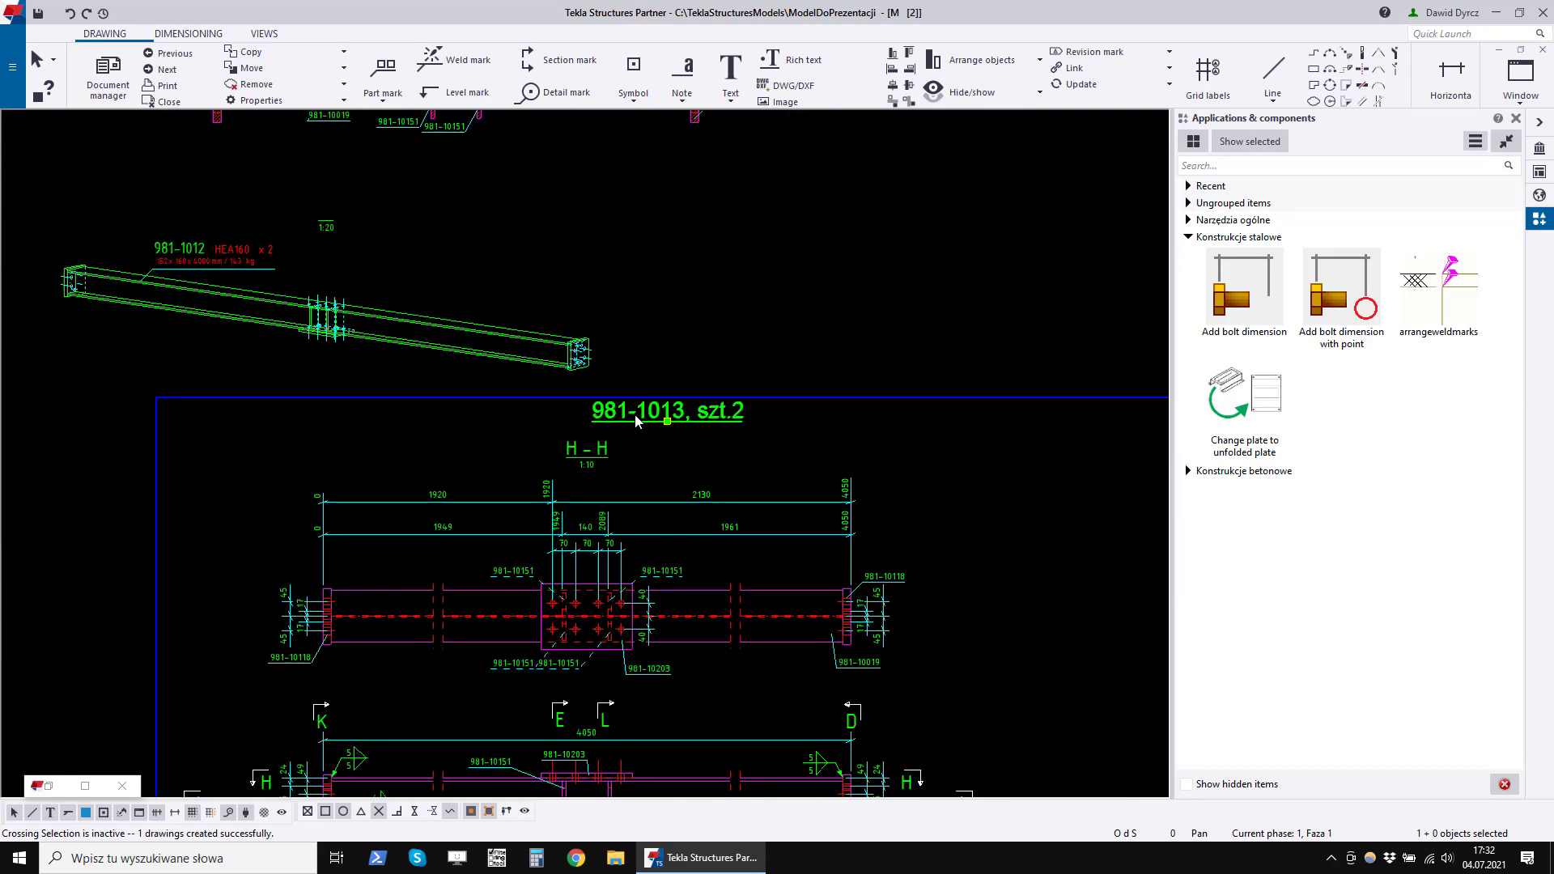
pyautogui.scroll(3, 668, 418)
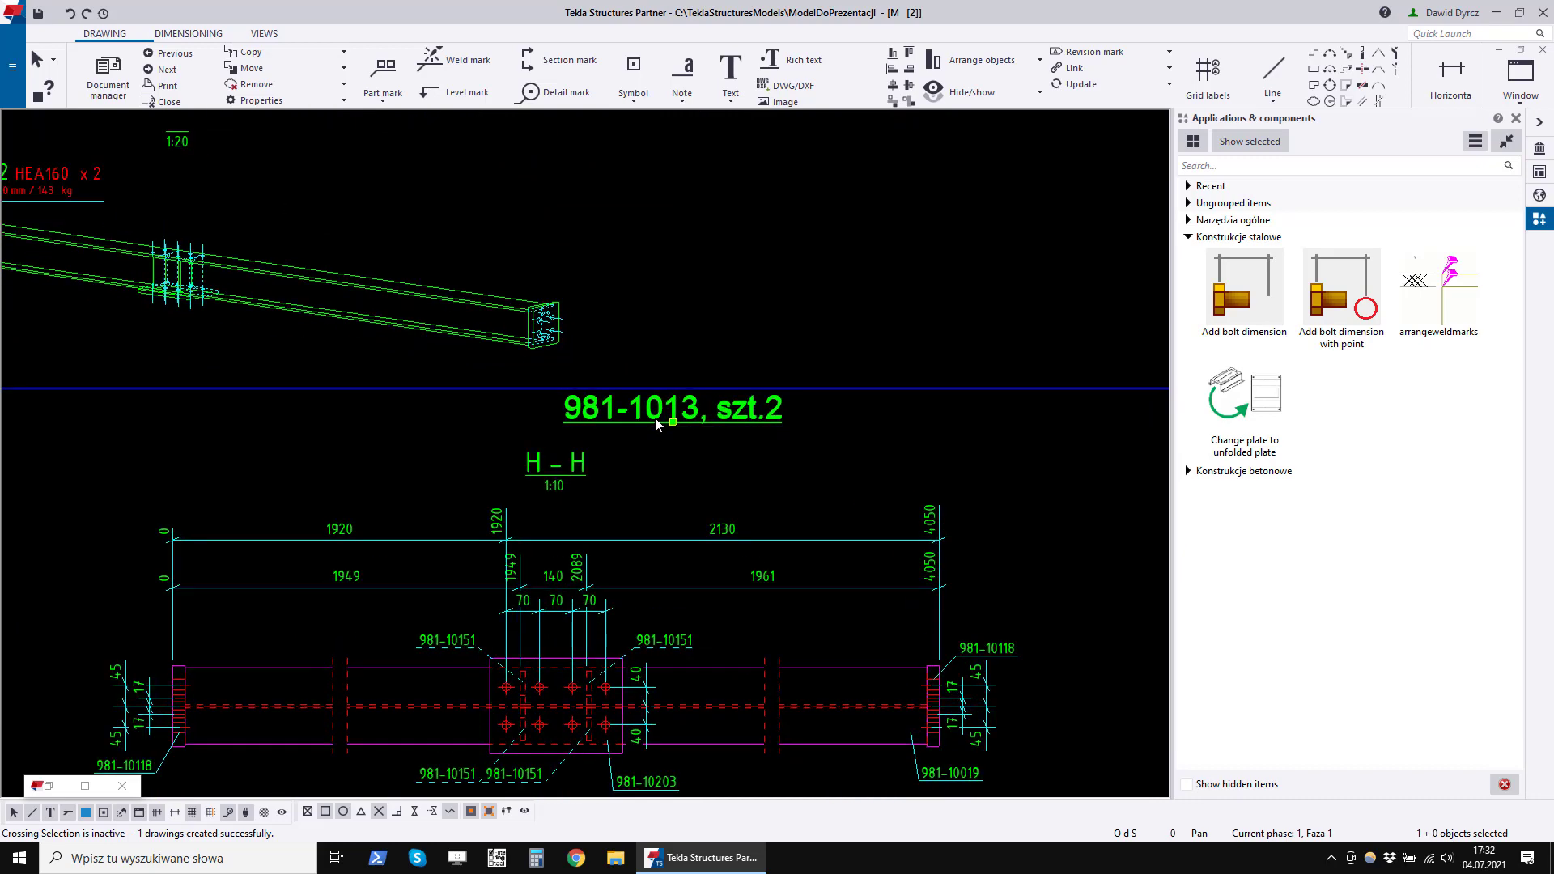
pyautogui.scroll(-2, 645, 435)
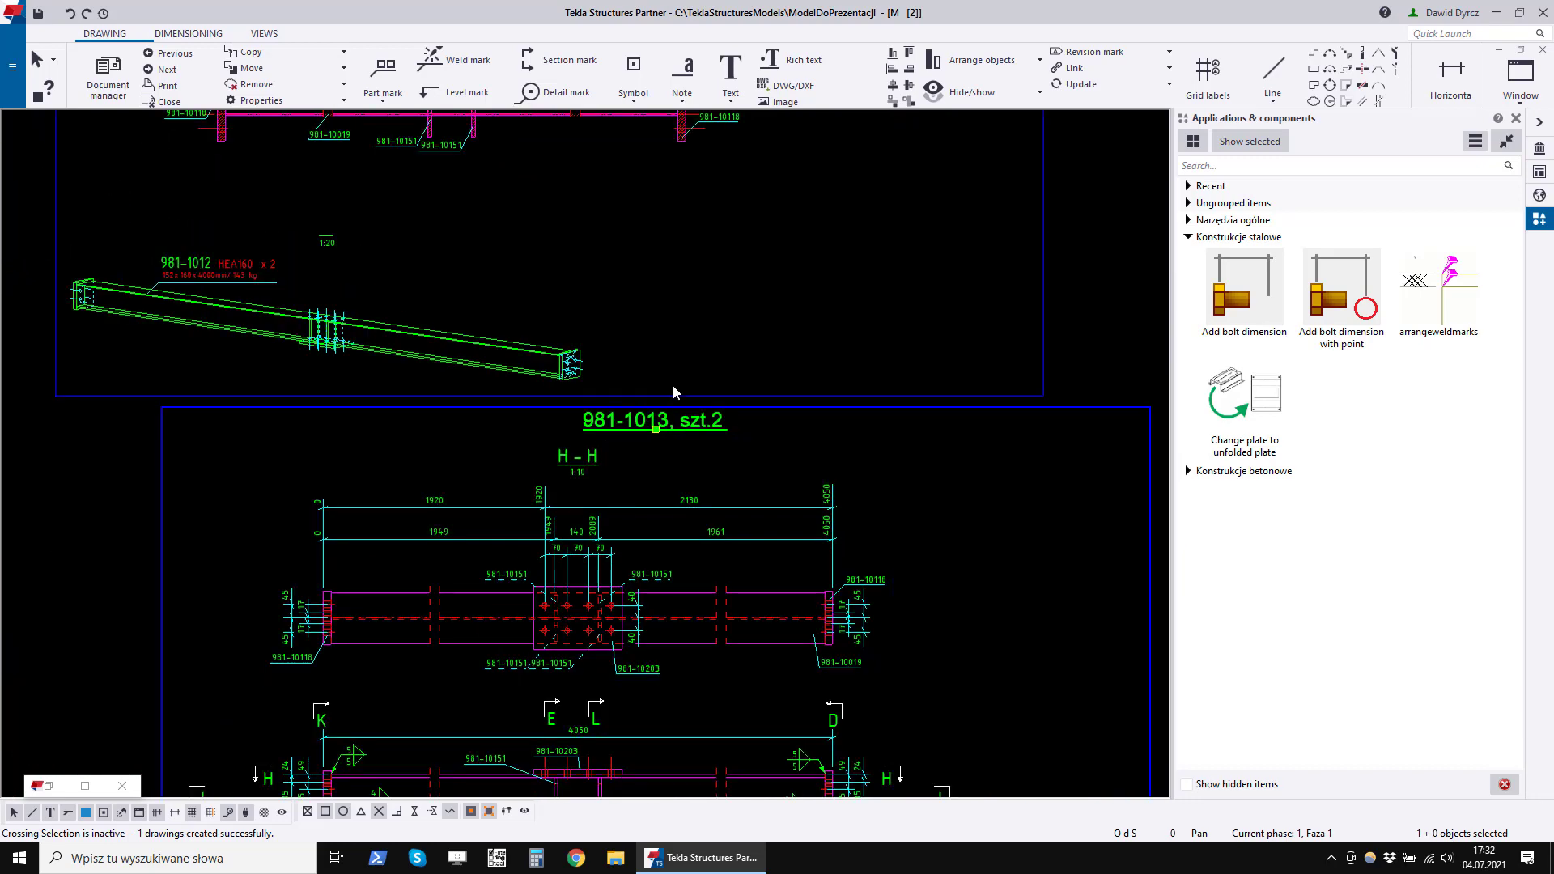
pyautogui.scroll(-6, 720, 477)
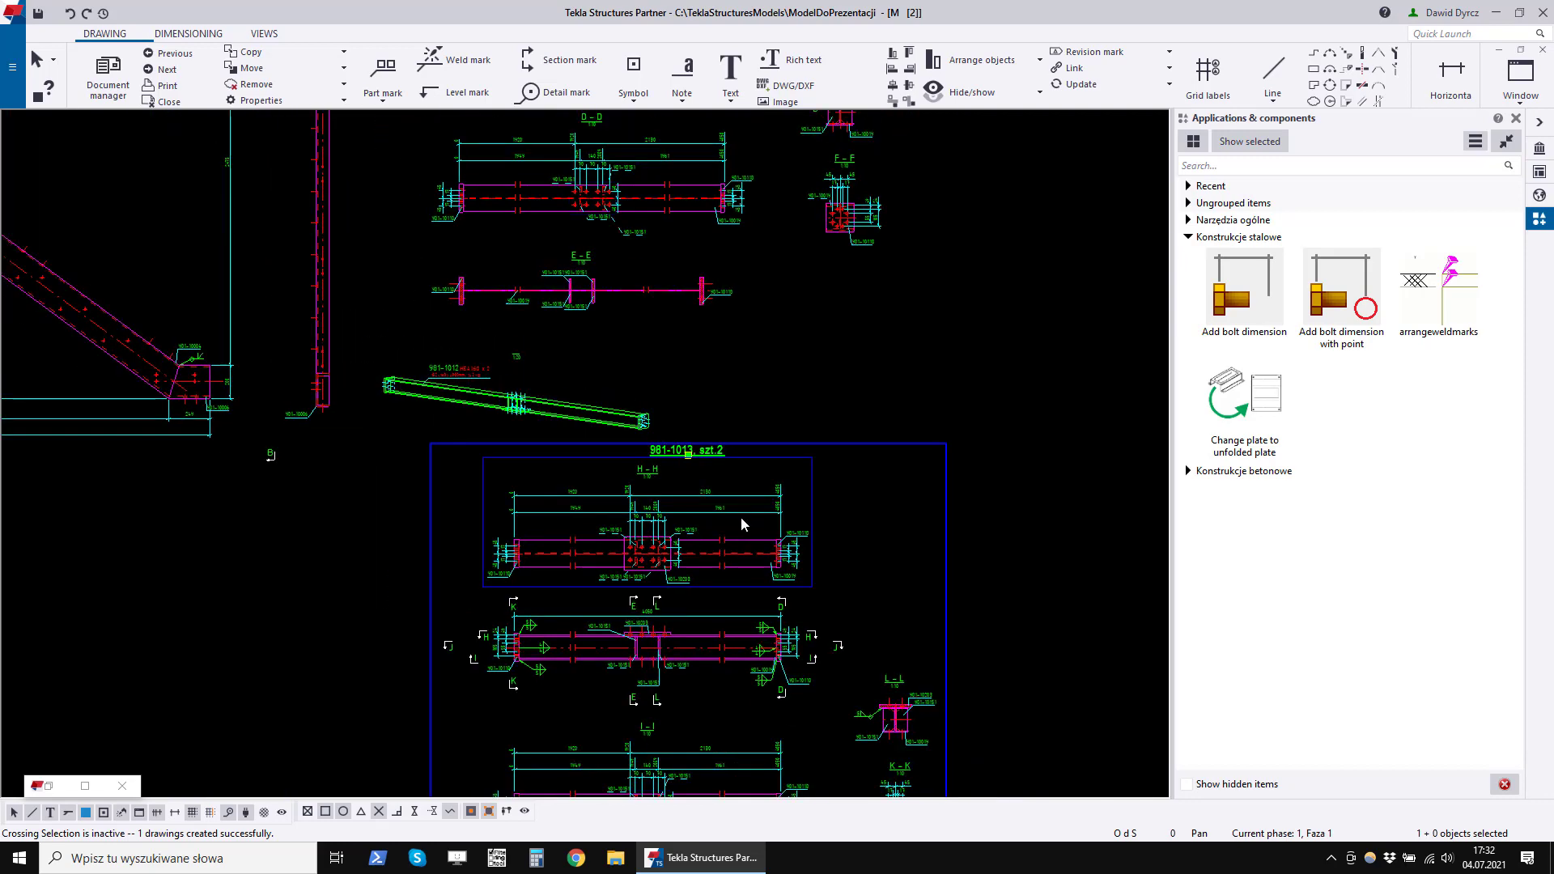
pyautogui.click(968, 502)
pyautogui.scroll(-4, 975, 340)
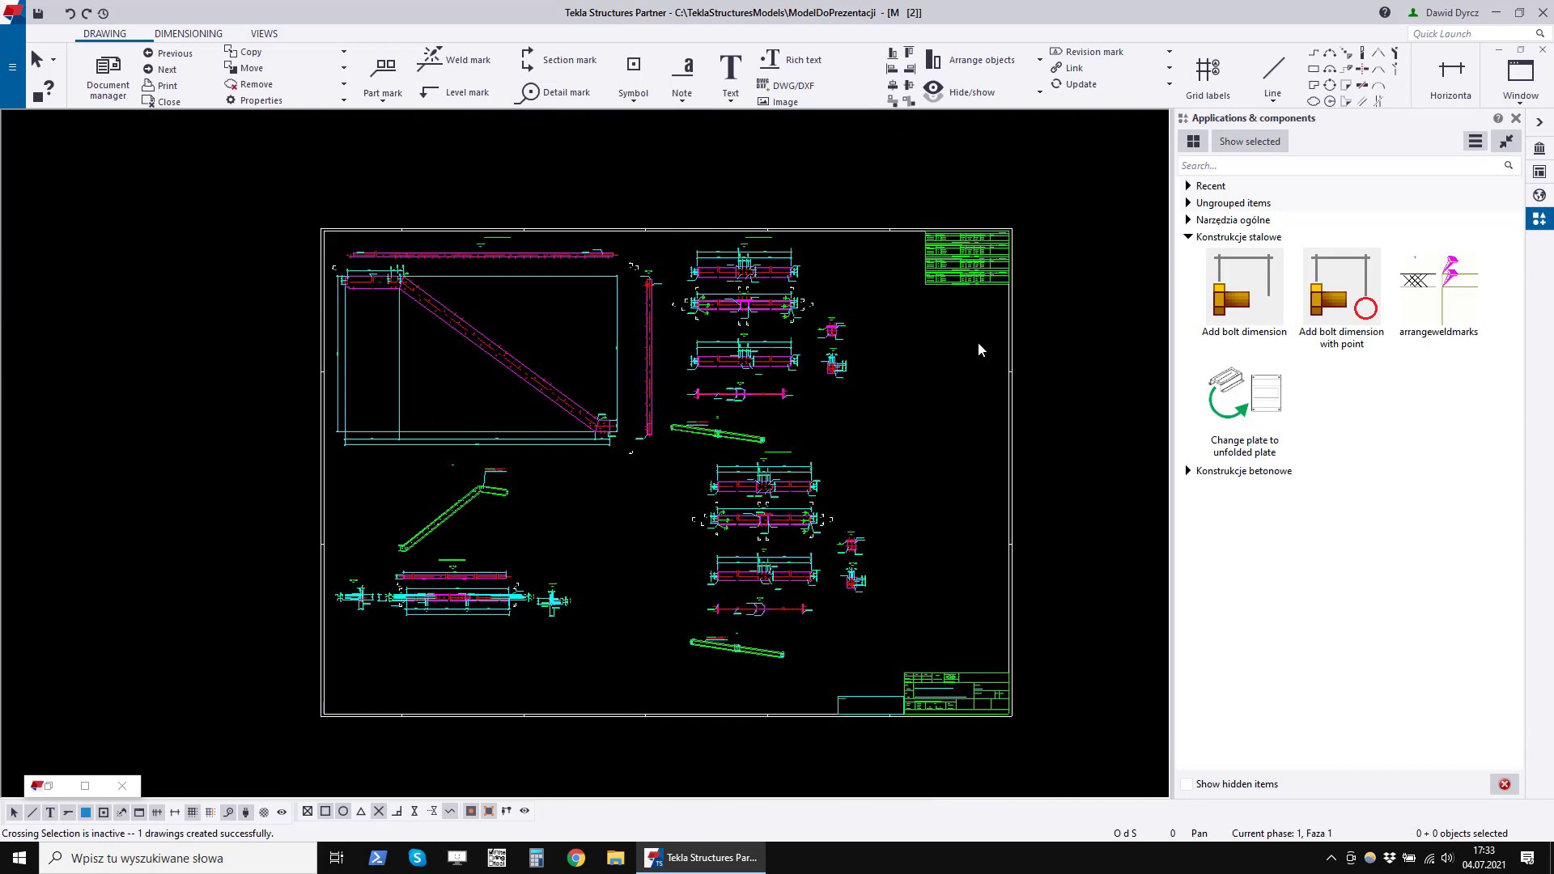
# Restore the Drawing list, select multidrawings [1]–[10], then assembly drawing [981.1001].
pyautogui.scroll(2, 638, 595)
pyautogui.click(85, 785)
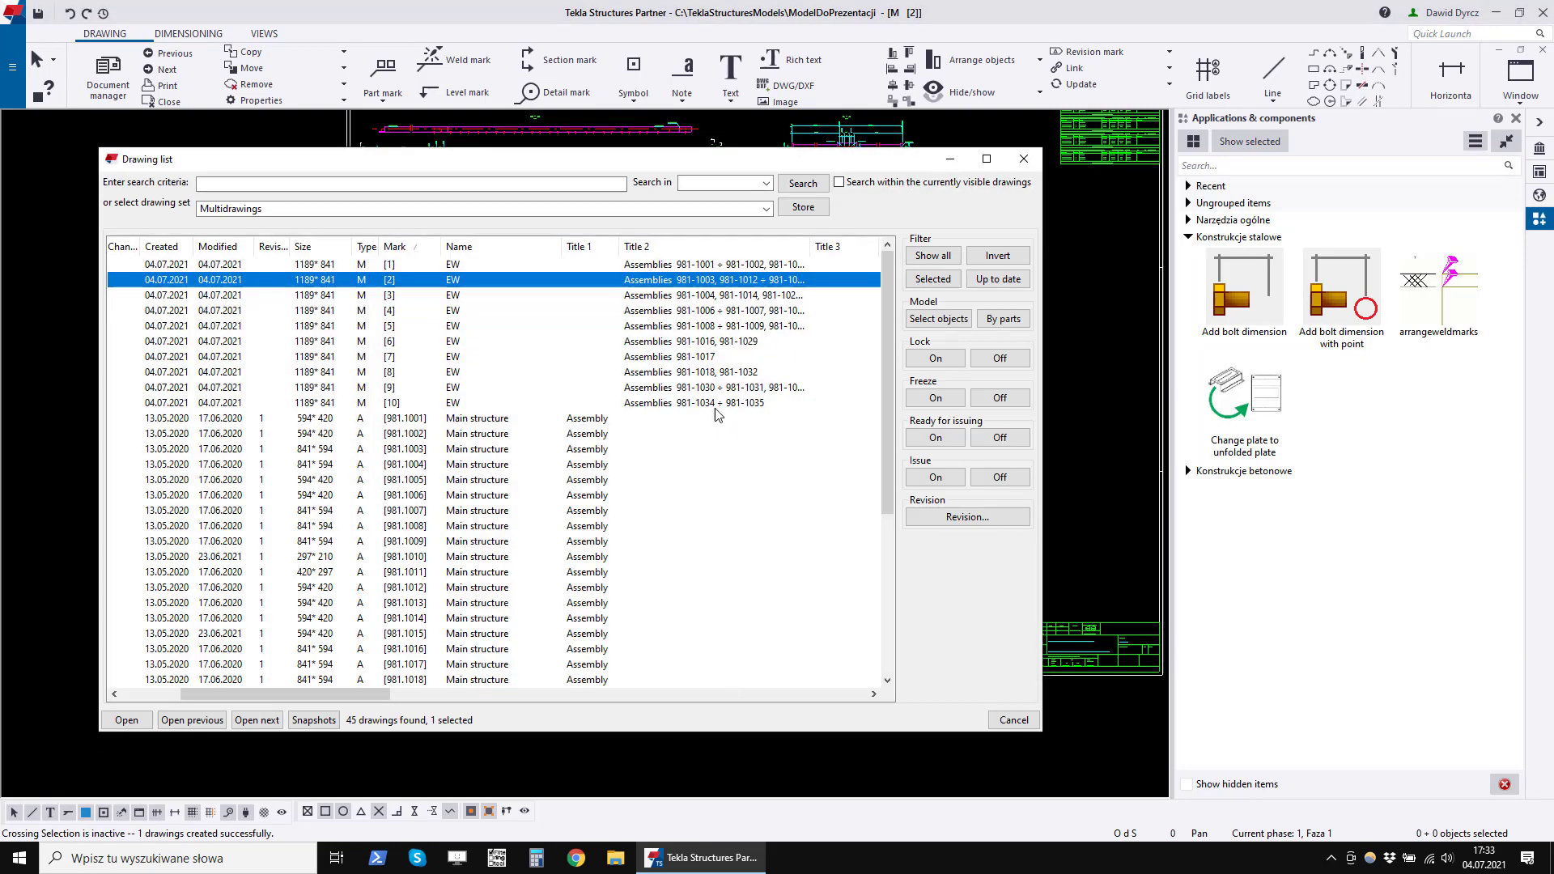
pyautogui.click(716, 406)
pyautogui.keyDown('shift'); pyautogui.click(459, 265); pyautogui.keyUp('shift')
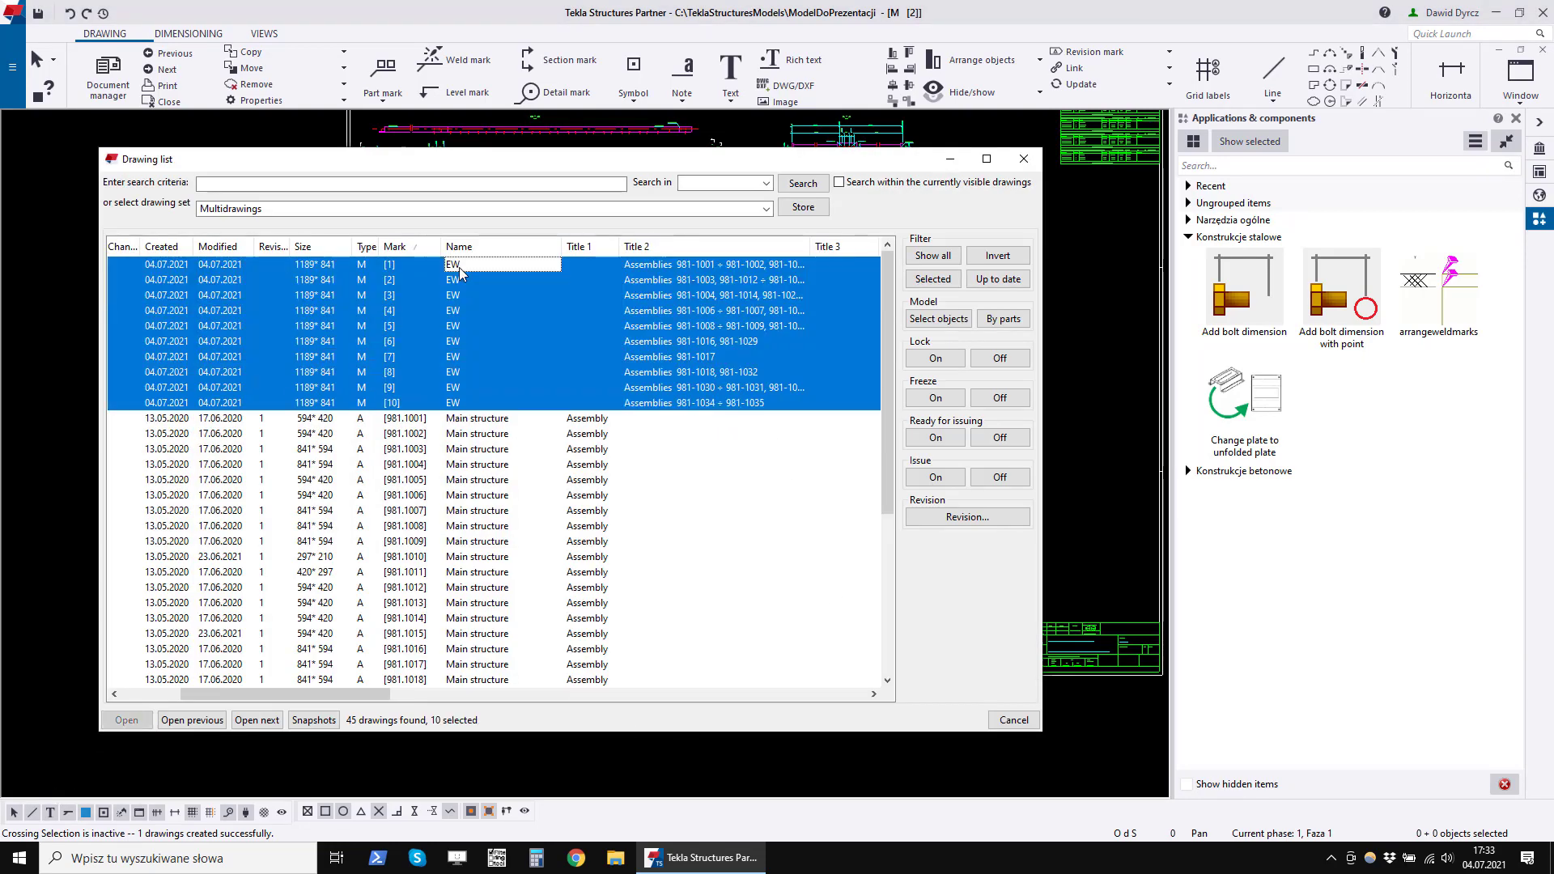
pyautogui.click(479, 420)
pyautogui.scroll(-6, 489, 433)
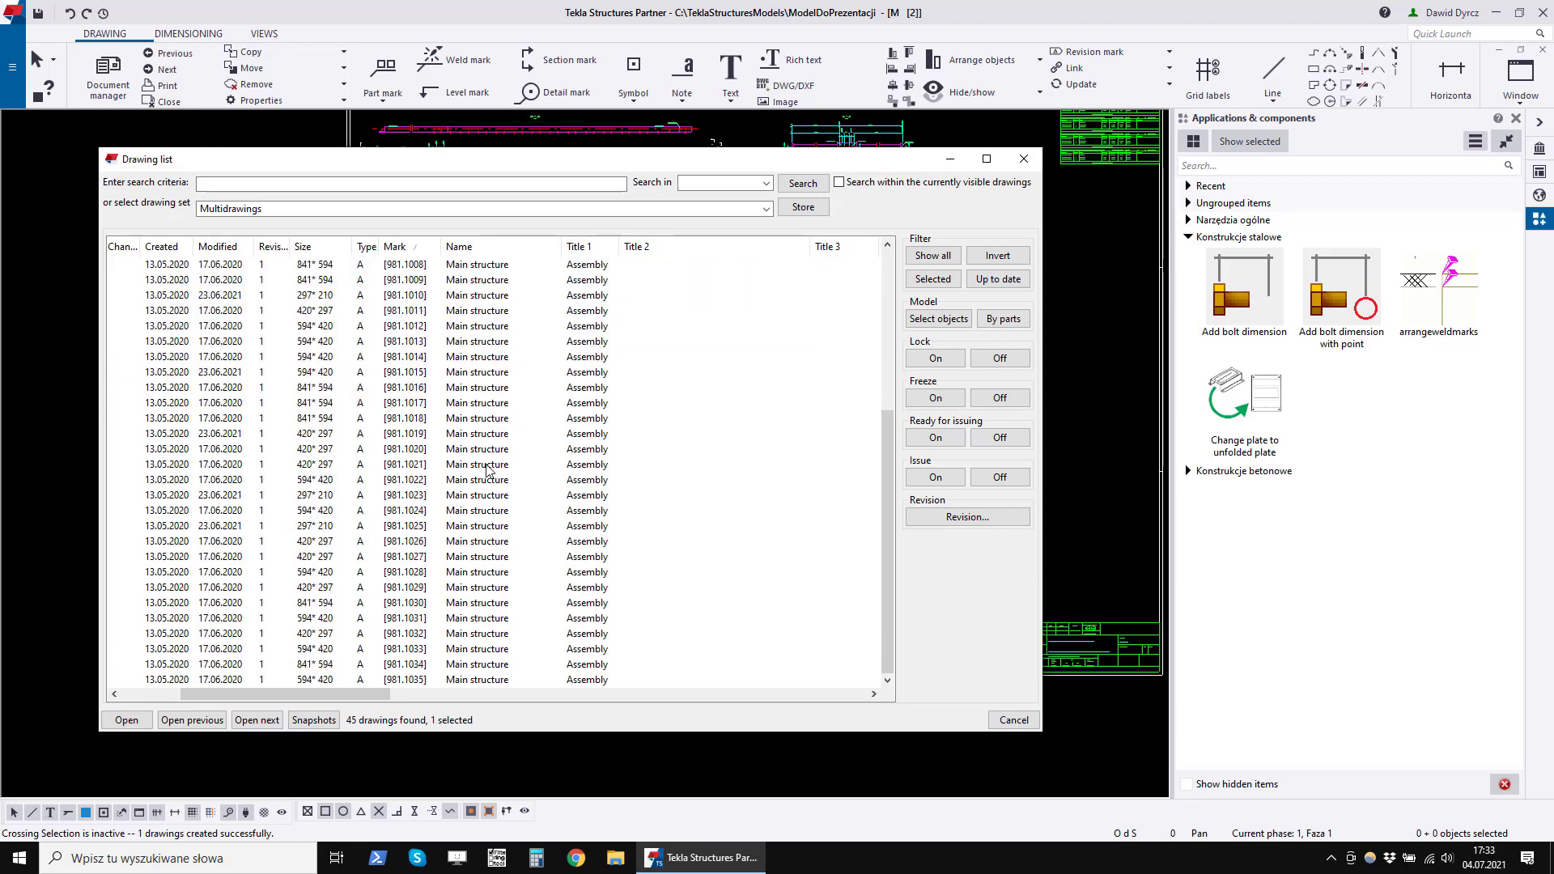
pyautogui.scroll(6, 488, 472)
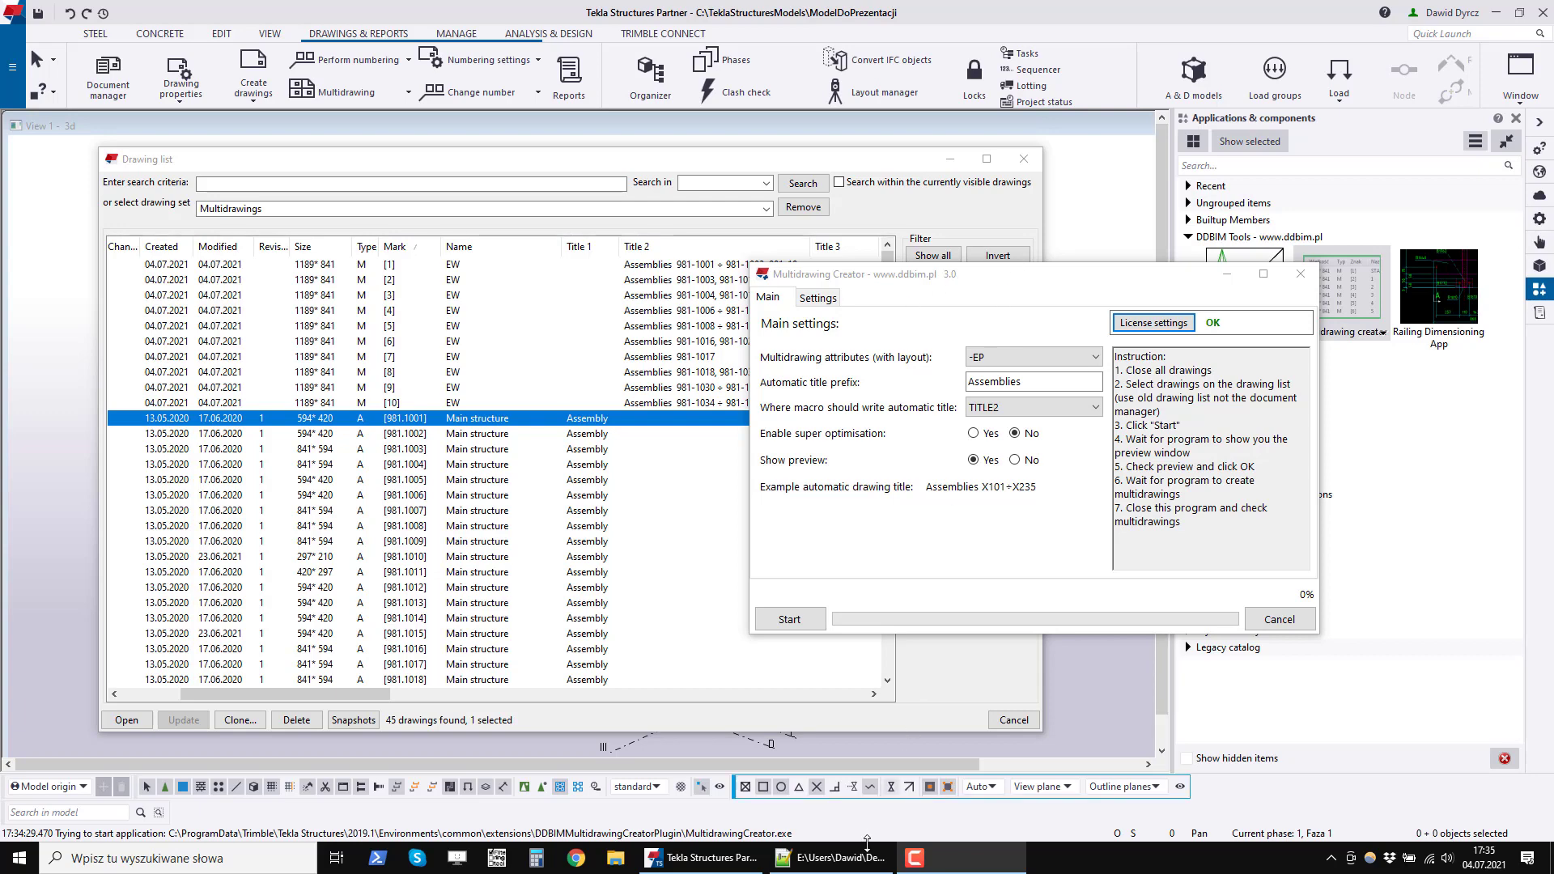
pyautogui.click(833, 857)
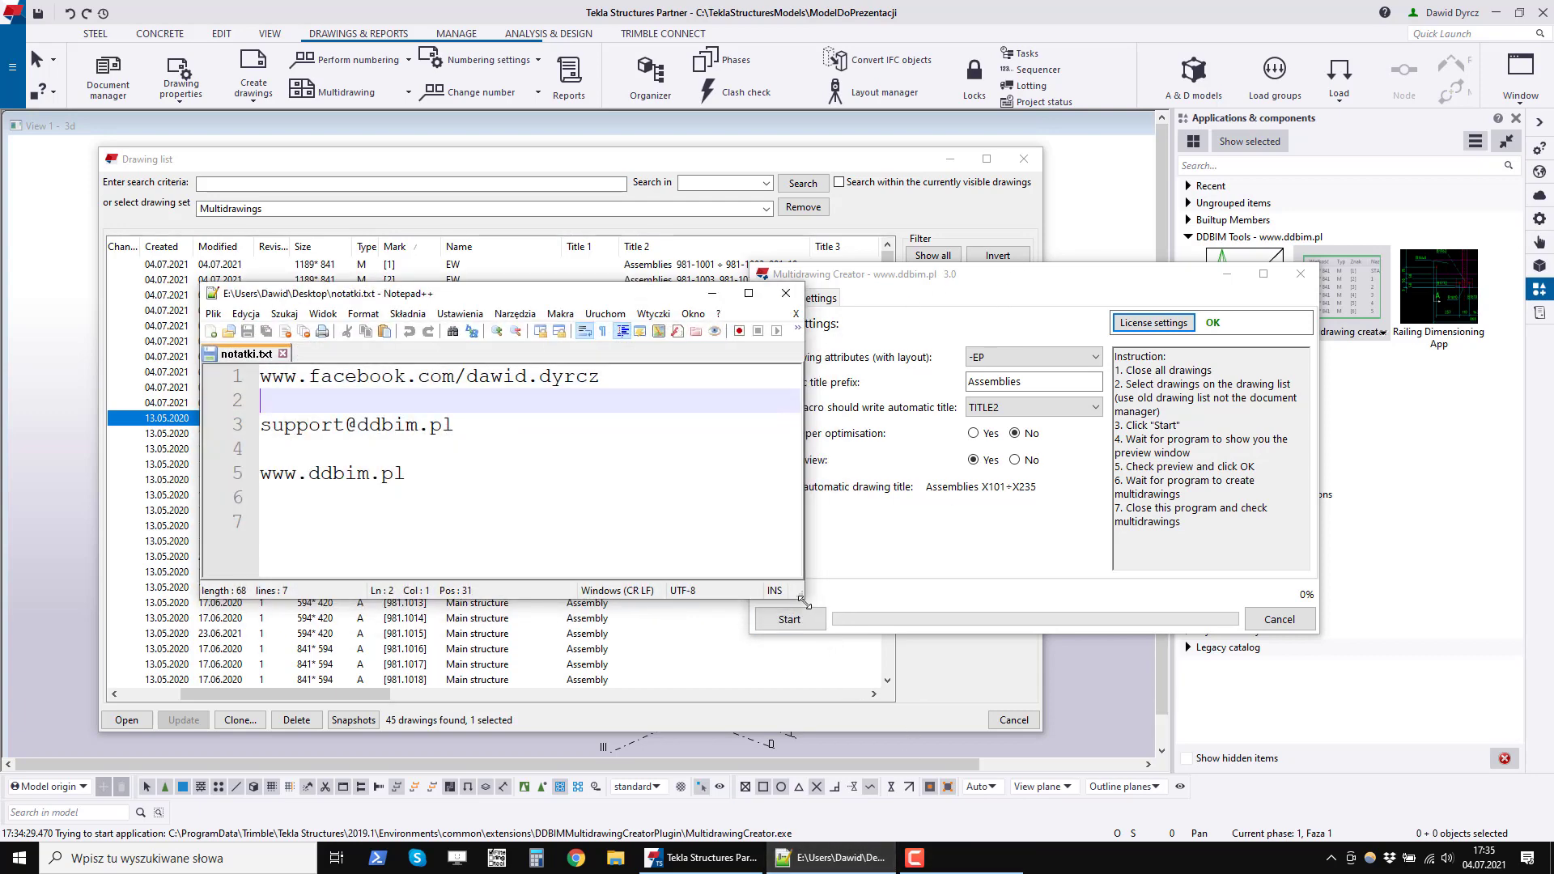
pyautogui.moveTo(804, 598); pyautogui.dragTo(839, 617)
pyautogui.moveTo(640, 373); pyautogui.dragTo(282, 382)
pyautogui.click(618, 382)
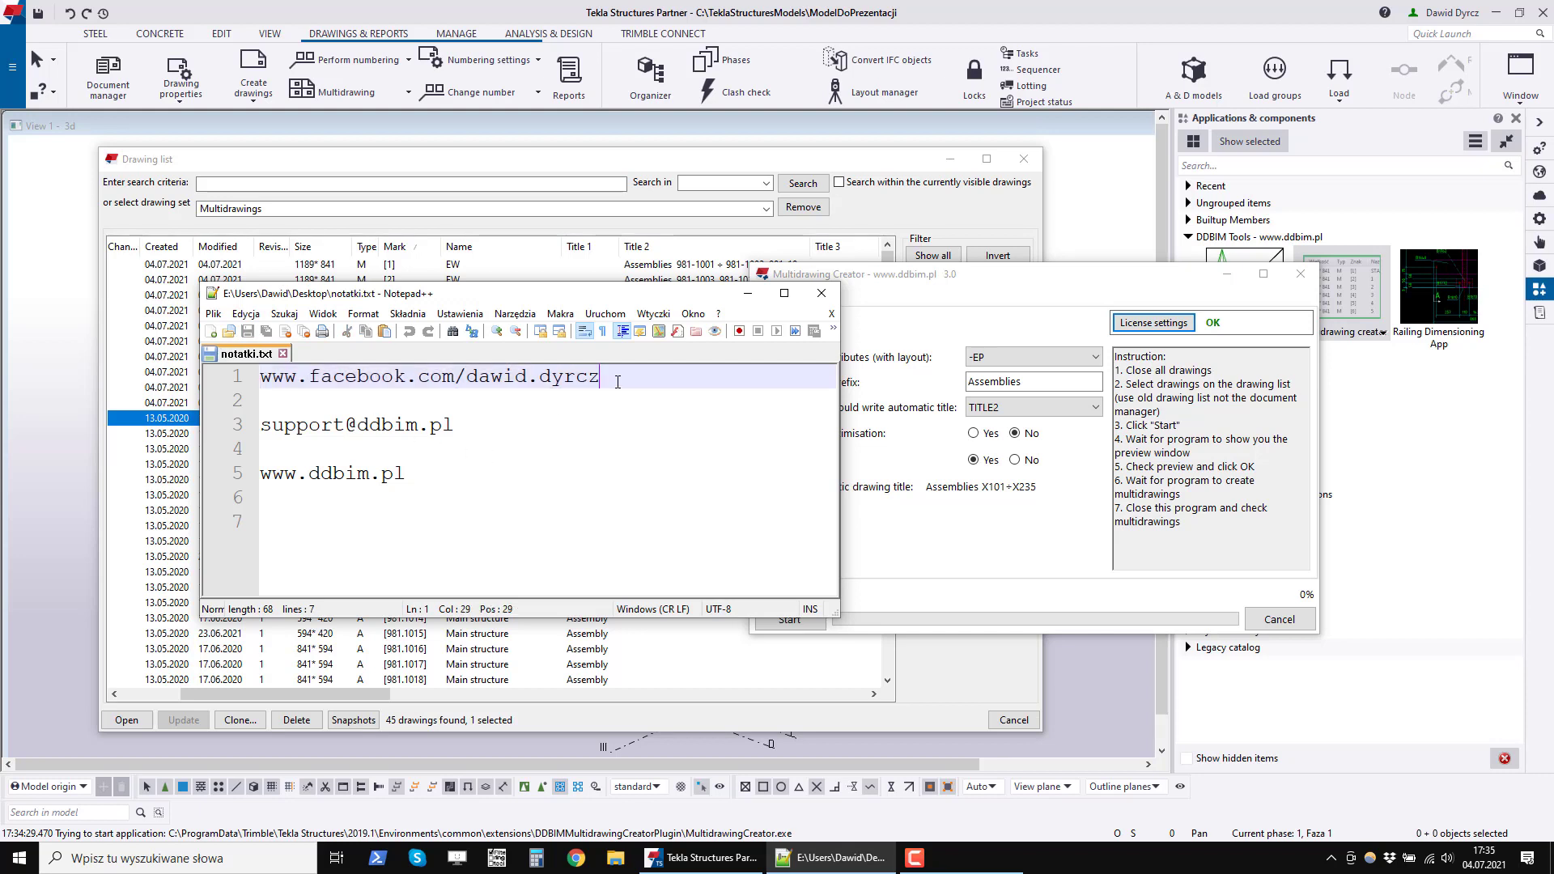
pyautogui.moveTo(468, 429); pyautogui.dragTo(257, 424)
pyautogui.click(495, 417)
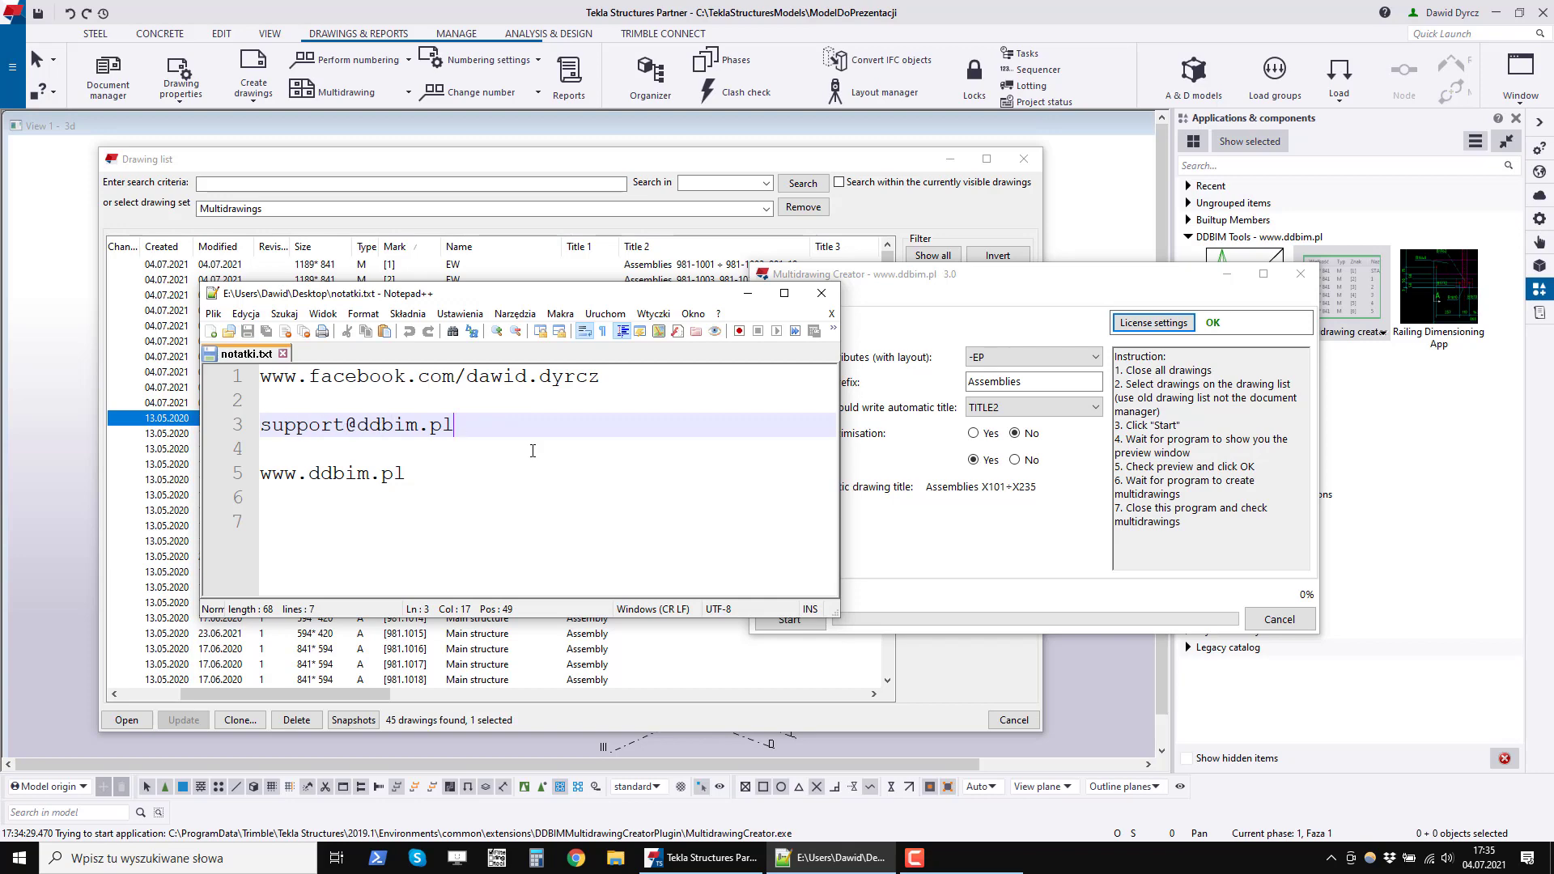
pyautogui.click(820, 292)
pyautogui.moveTo(1020, 287); pyautogui.dragTo(883, 296)
# Start the Multidrawing Creator trial licence via License settings and acknowledge it.
pyautogui.click(1018, 331)
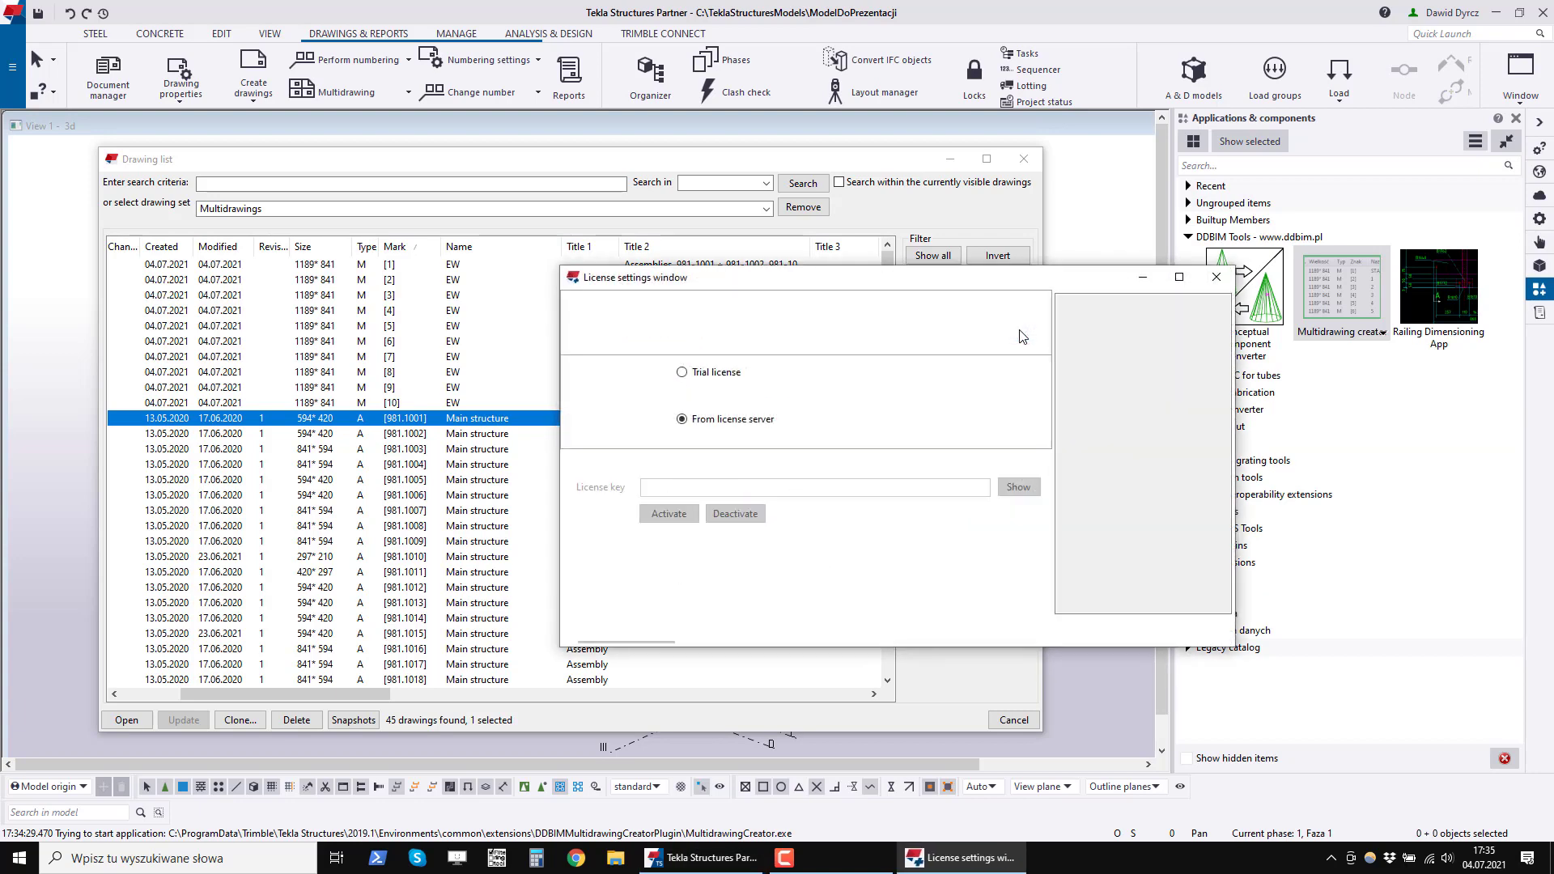
pyautogui.click(723, 379)
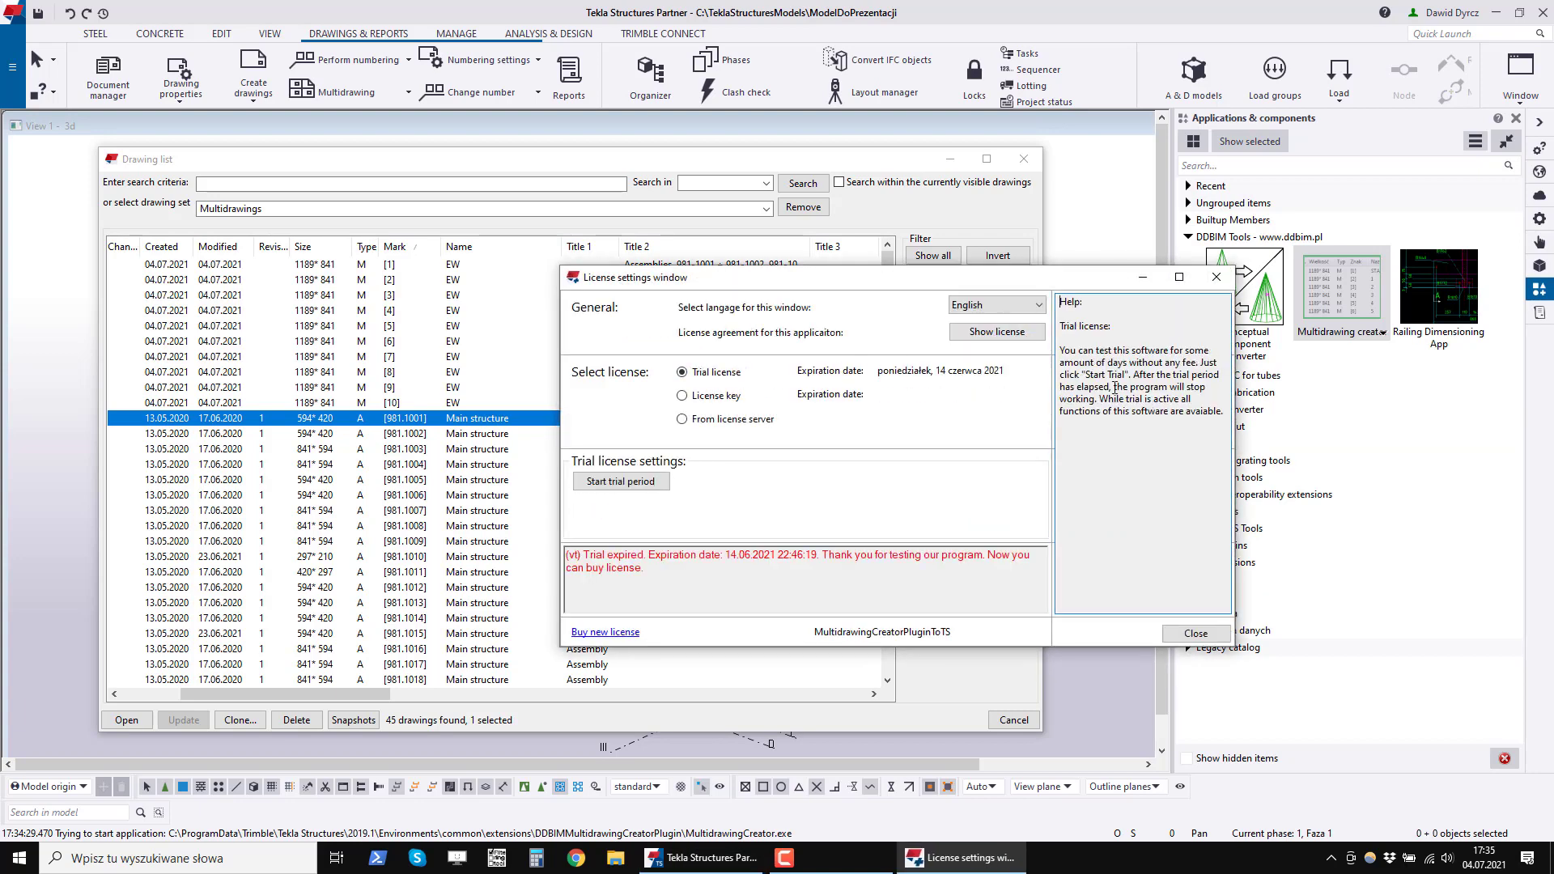
pyautogui.moveTo(1021, 287); pyautogui.dragTo(1082, 407)
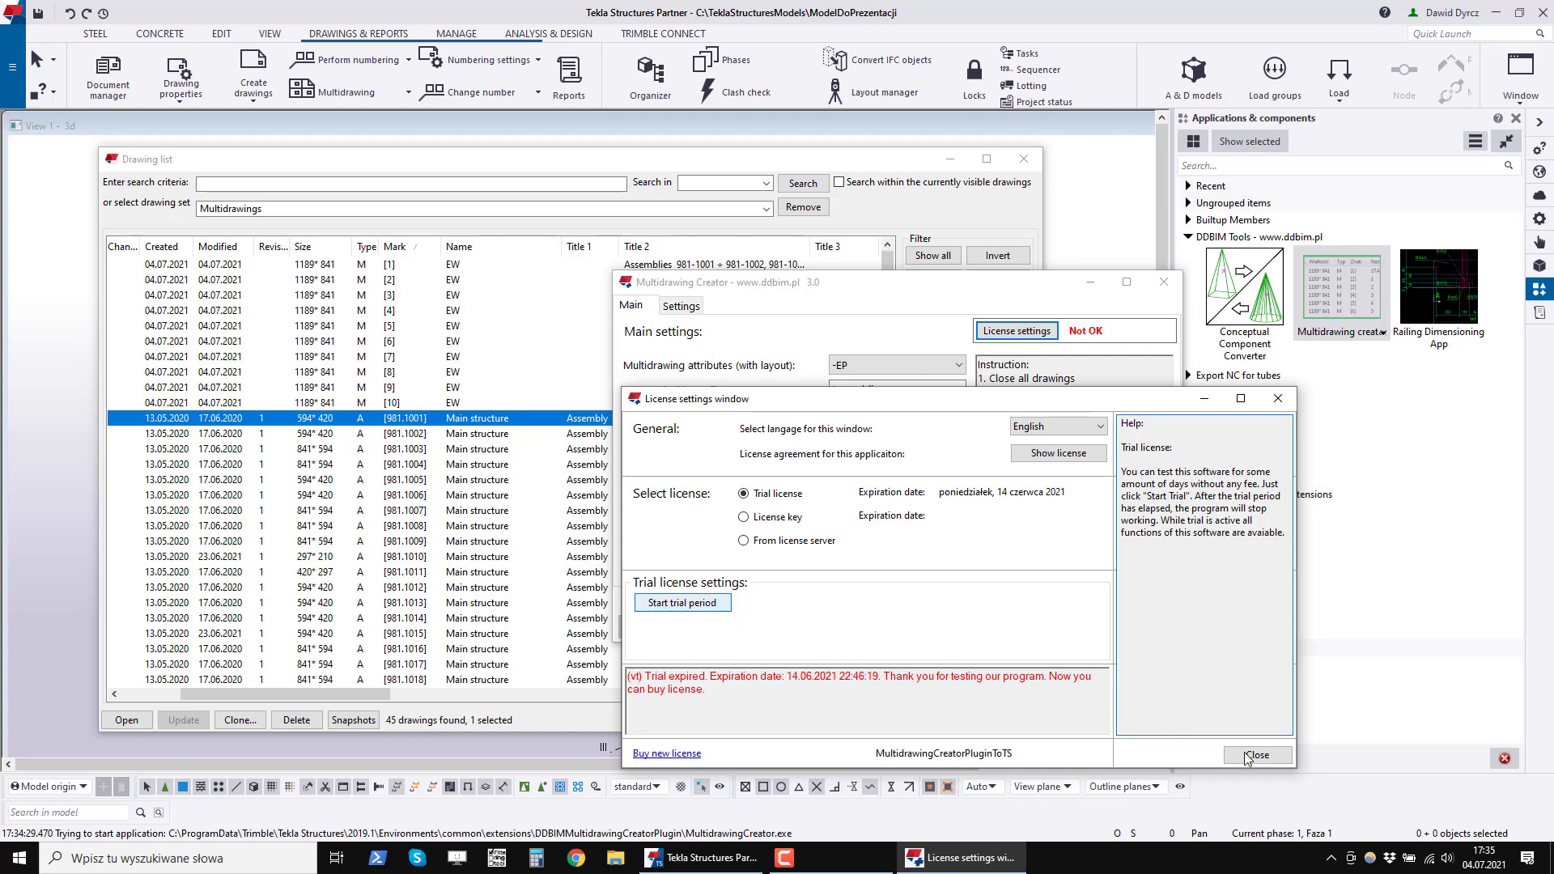
pyautogui.click(682, 602)
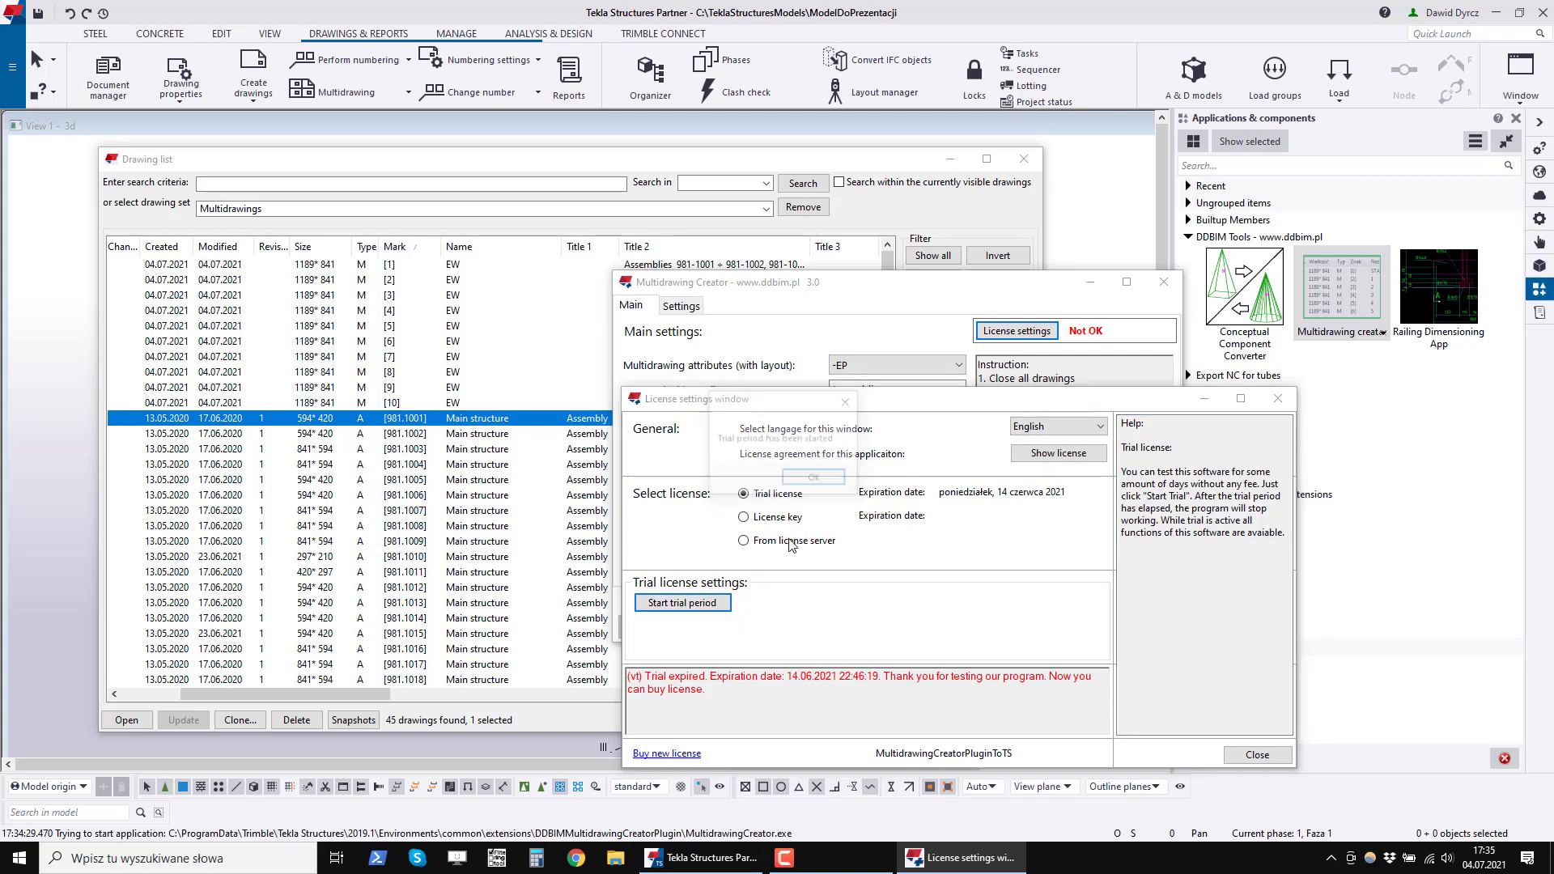
pyautogui.click(815, 479)
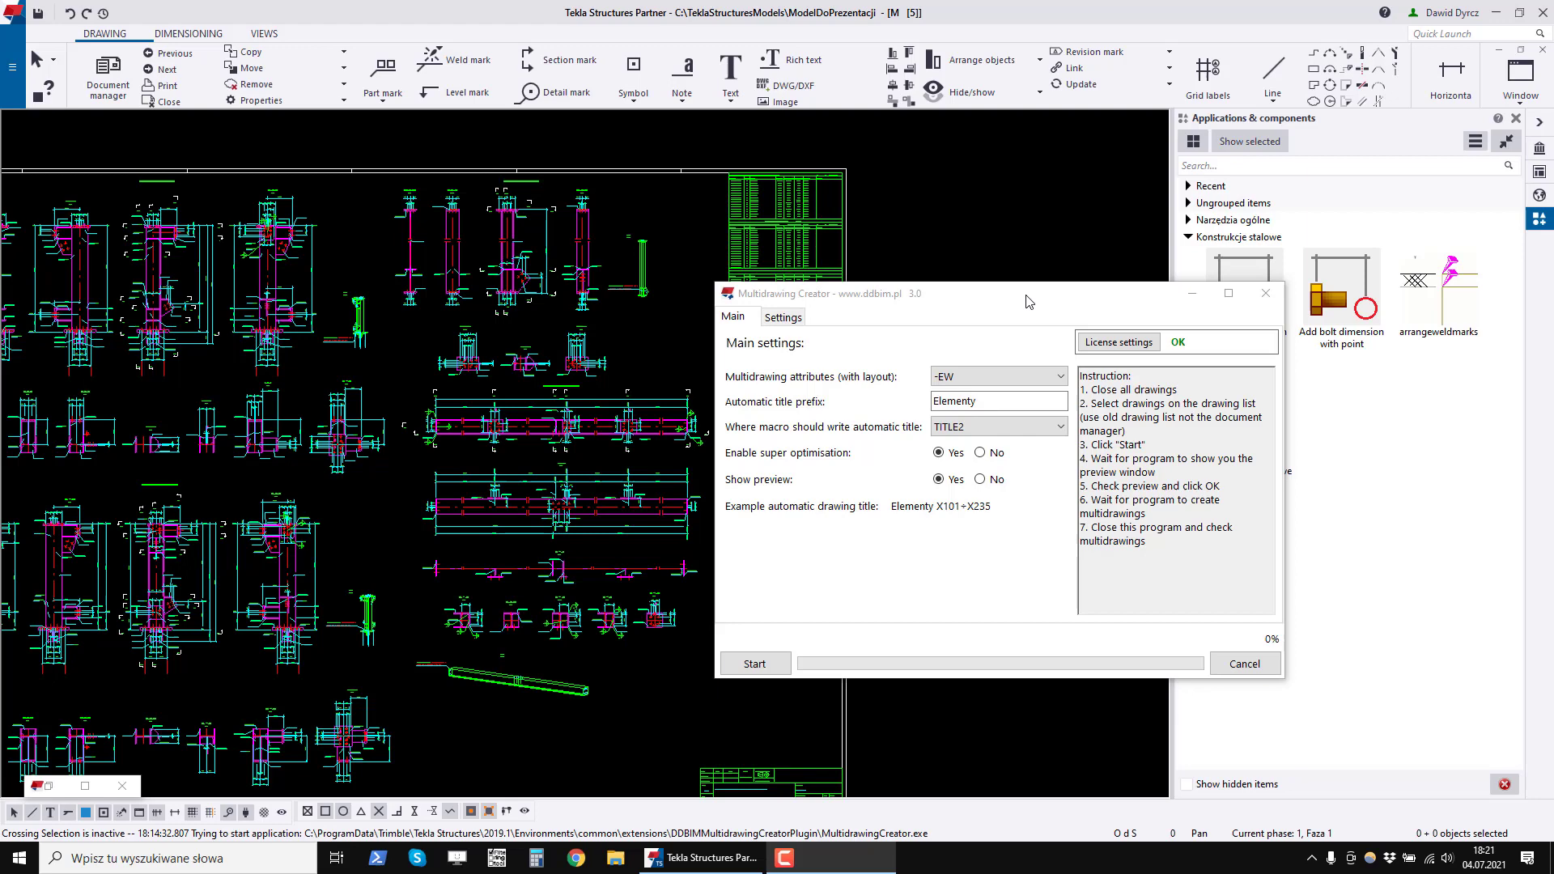
# Move Multidrawing Creator aside and switch between its Main and Settings tabs.
pyautogui.moveTo(1026, 302); pyautogui.dragTo(863, 290)
pyautogui.click(623, 296)
pyautogui.click(576, 297)
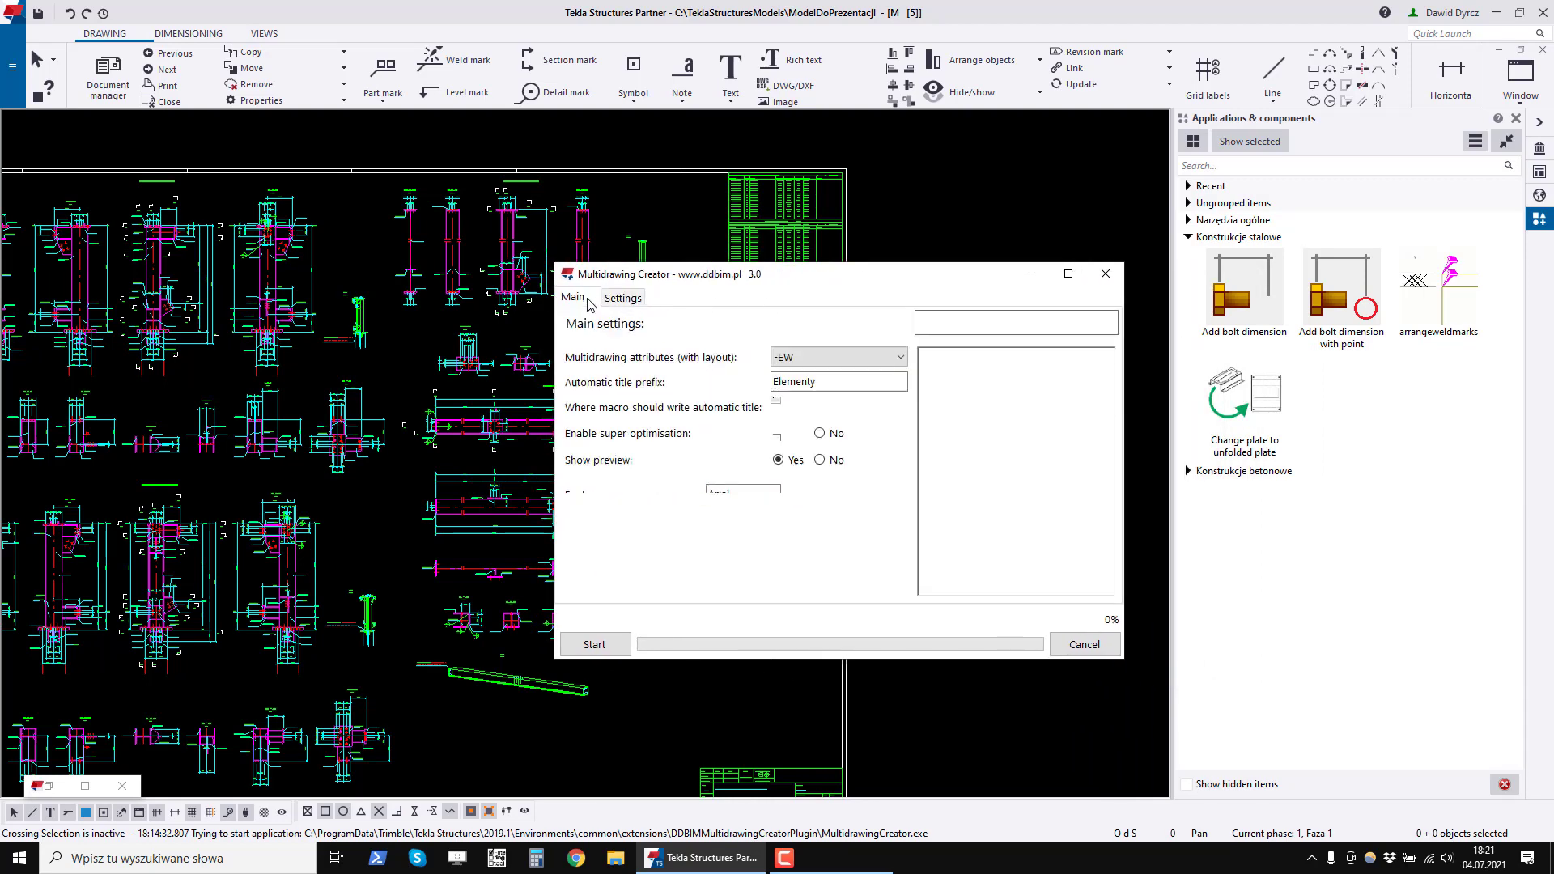
pyautogui.click(622, 297)
pyautogui.click(576, 297)
pyautogui.click(613, 303)
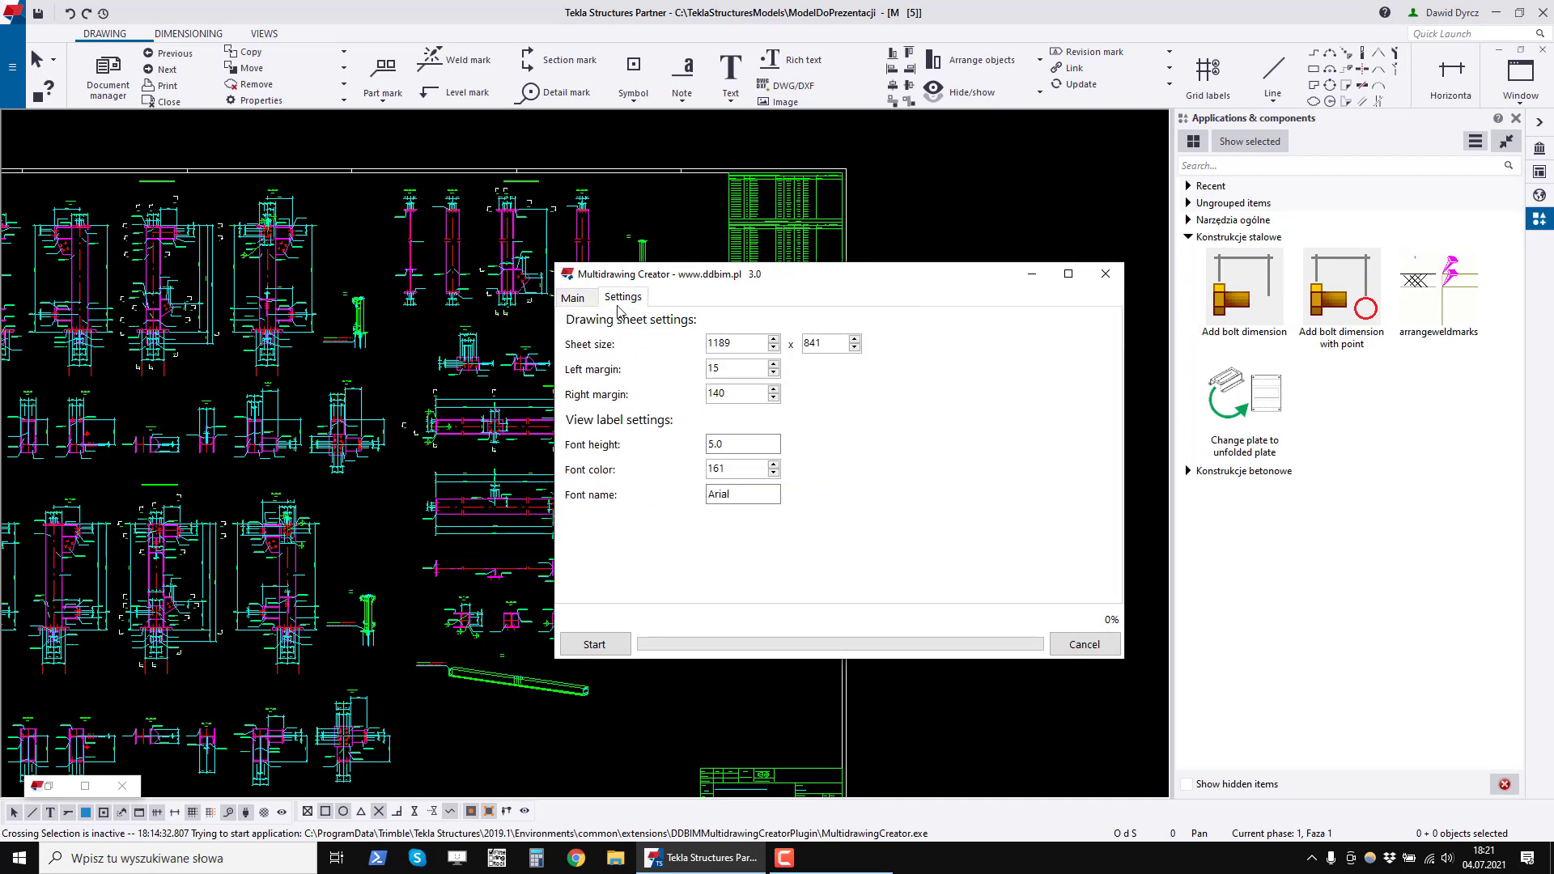
pyautogui.click(575, 305)
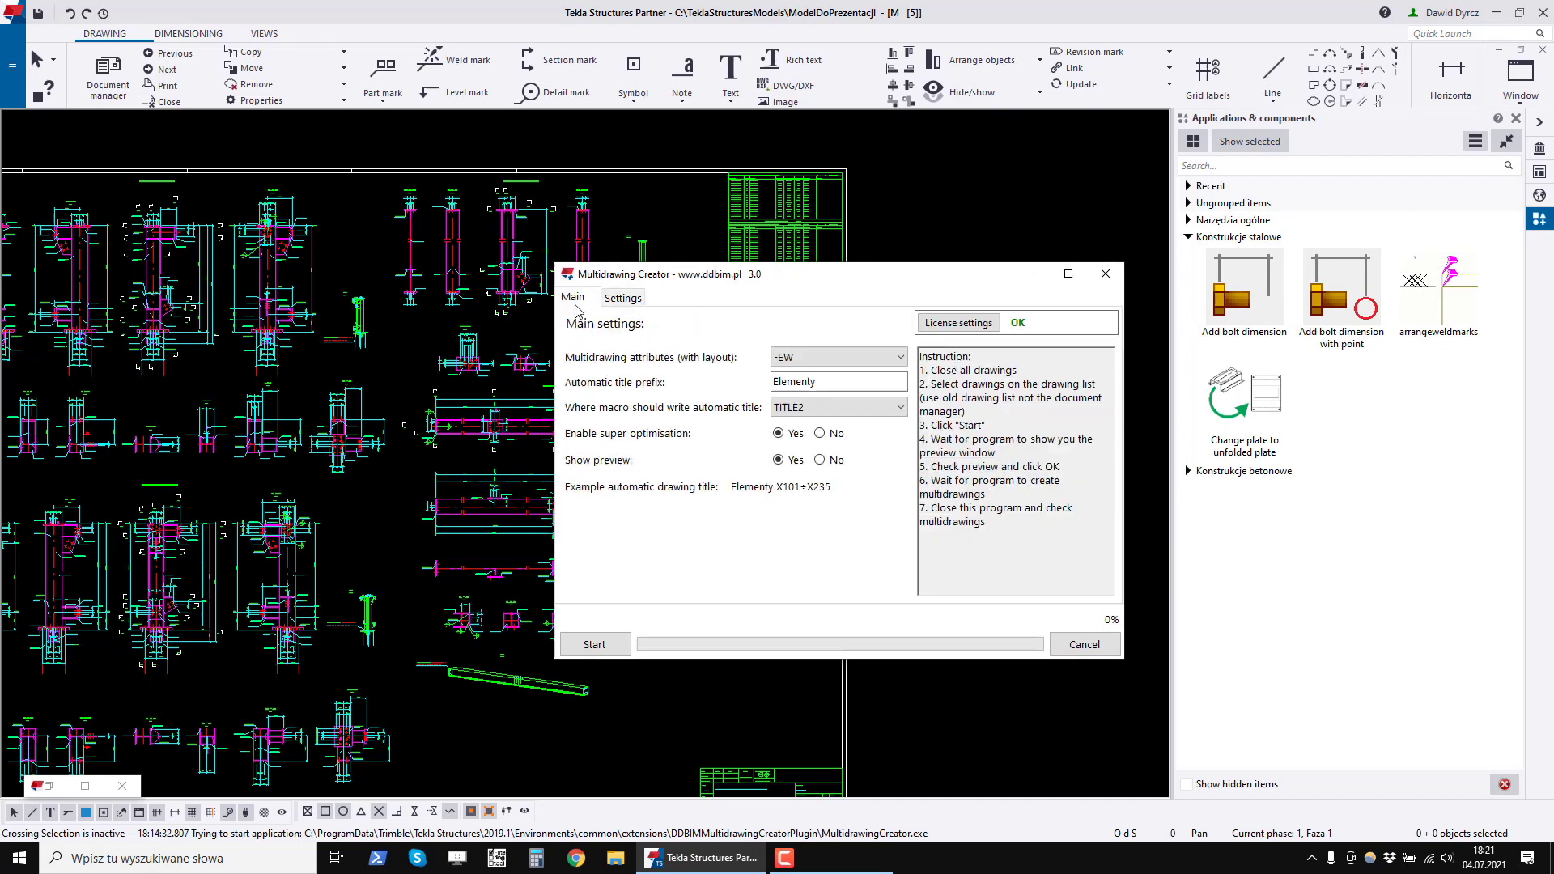
# Check the multidrawing layout dropdown, keeping the -EW attributes.
pyautogui.click(836, 357)
pyautogui.click(834, 369)
pyautogui.click(836, 357)
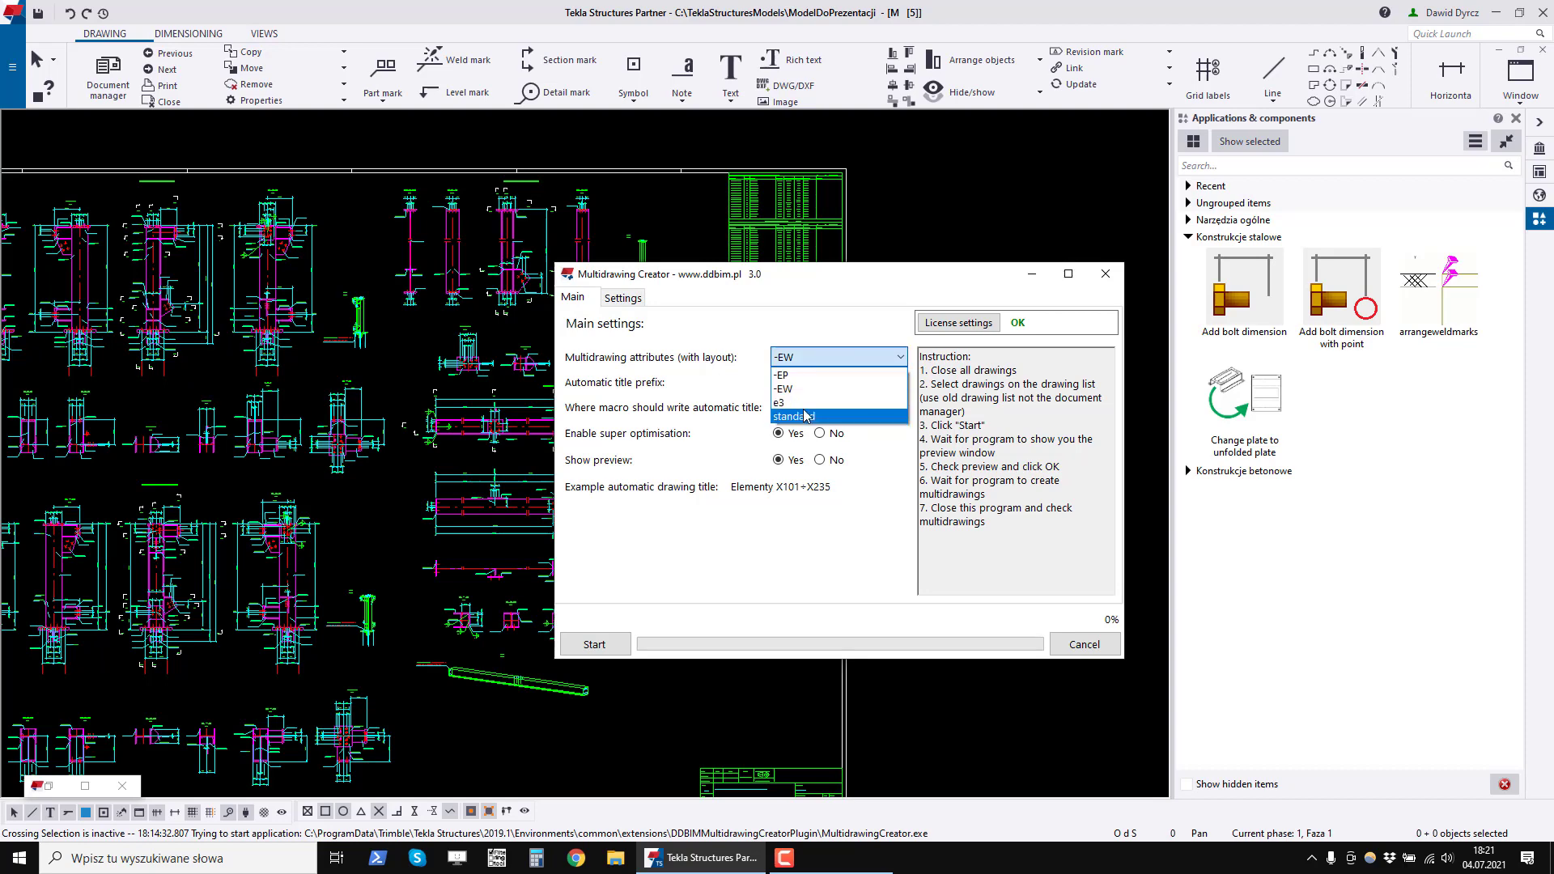
pyautogui.click(827, 389)
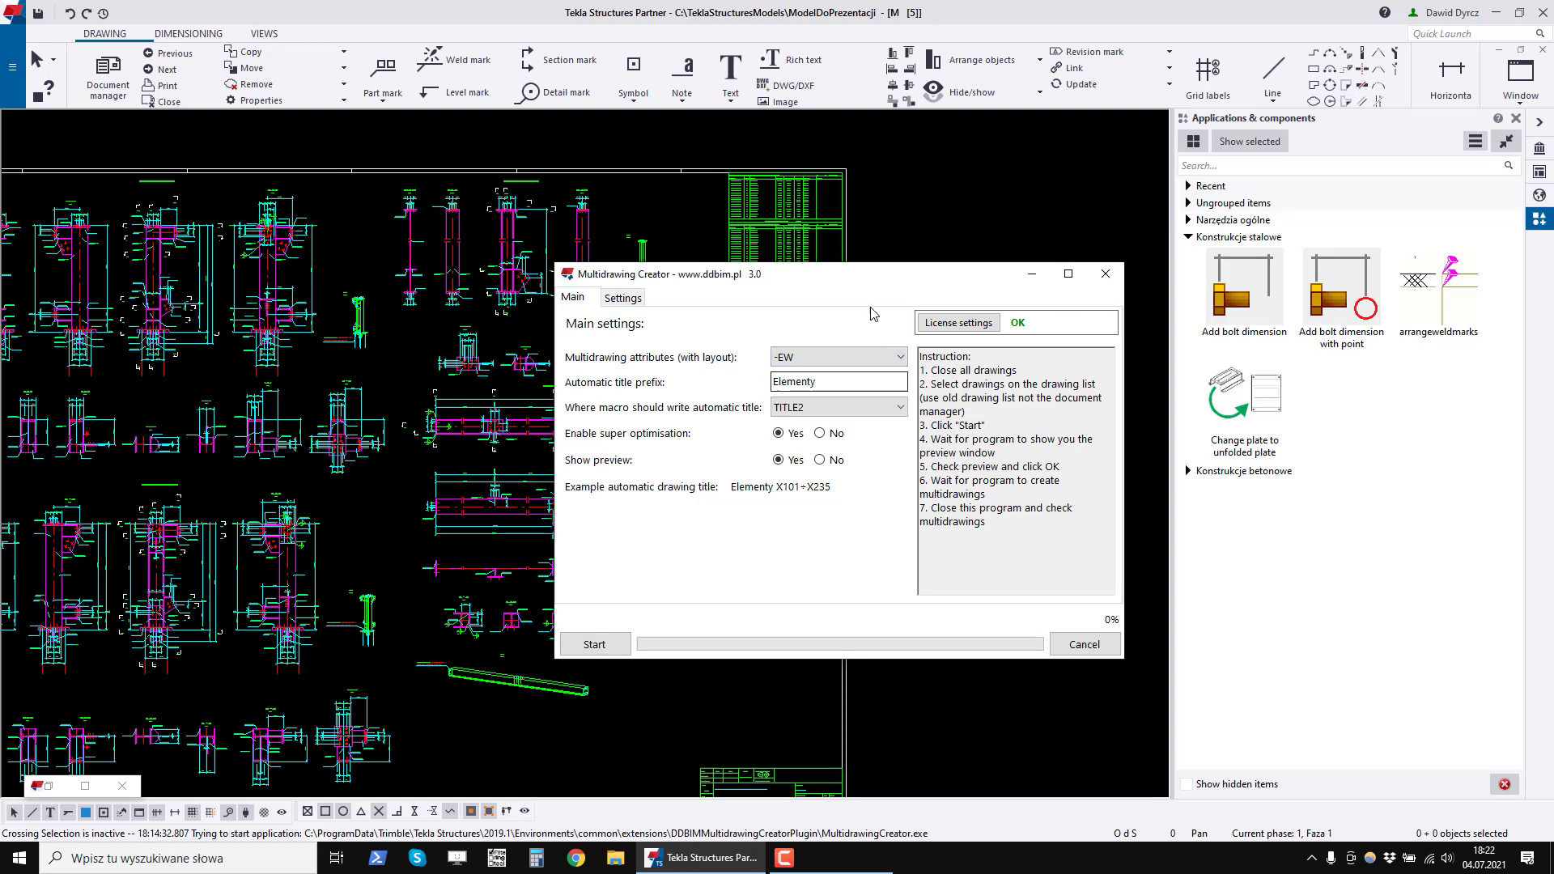
# Show the Settings tab: 1189 × 841 sheet, margins 15 and 140, Arial labels height 5.0.
pyautogui.moveTo(878, 274); pyautogui.dragTo(947, 271)
pyautogui.click(691, 295)
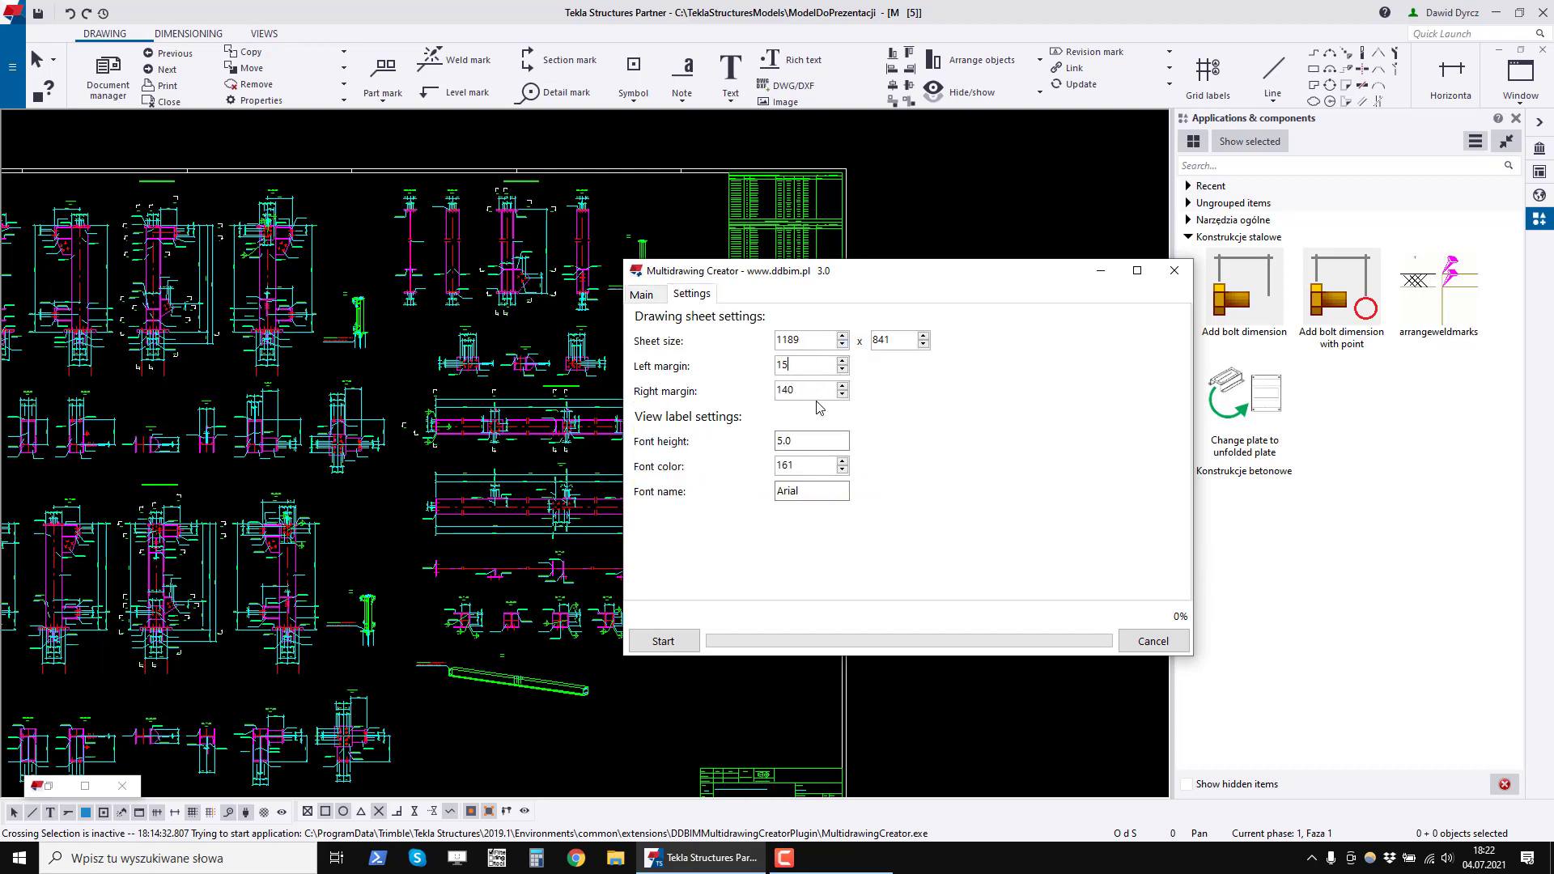
pyautogui.press('Tab')
pyautogui.press('Tab')
pyautogui.press('Tab')
pyautogui.moveTo(904, 285); pyautogui.dragTo(1026, 299)
# Return to the Main tab and check the available multidrawing attribute sets, keeping -EW.
pyautogui.click(765, 309)
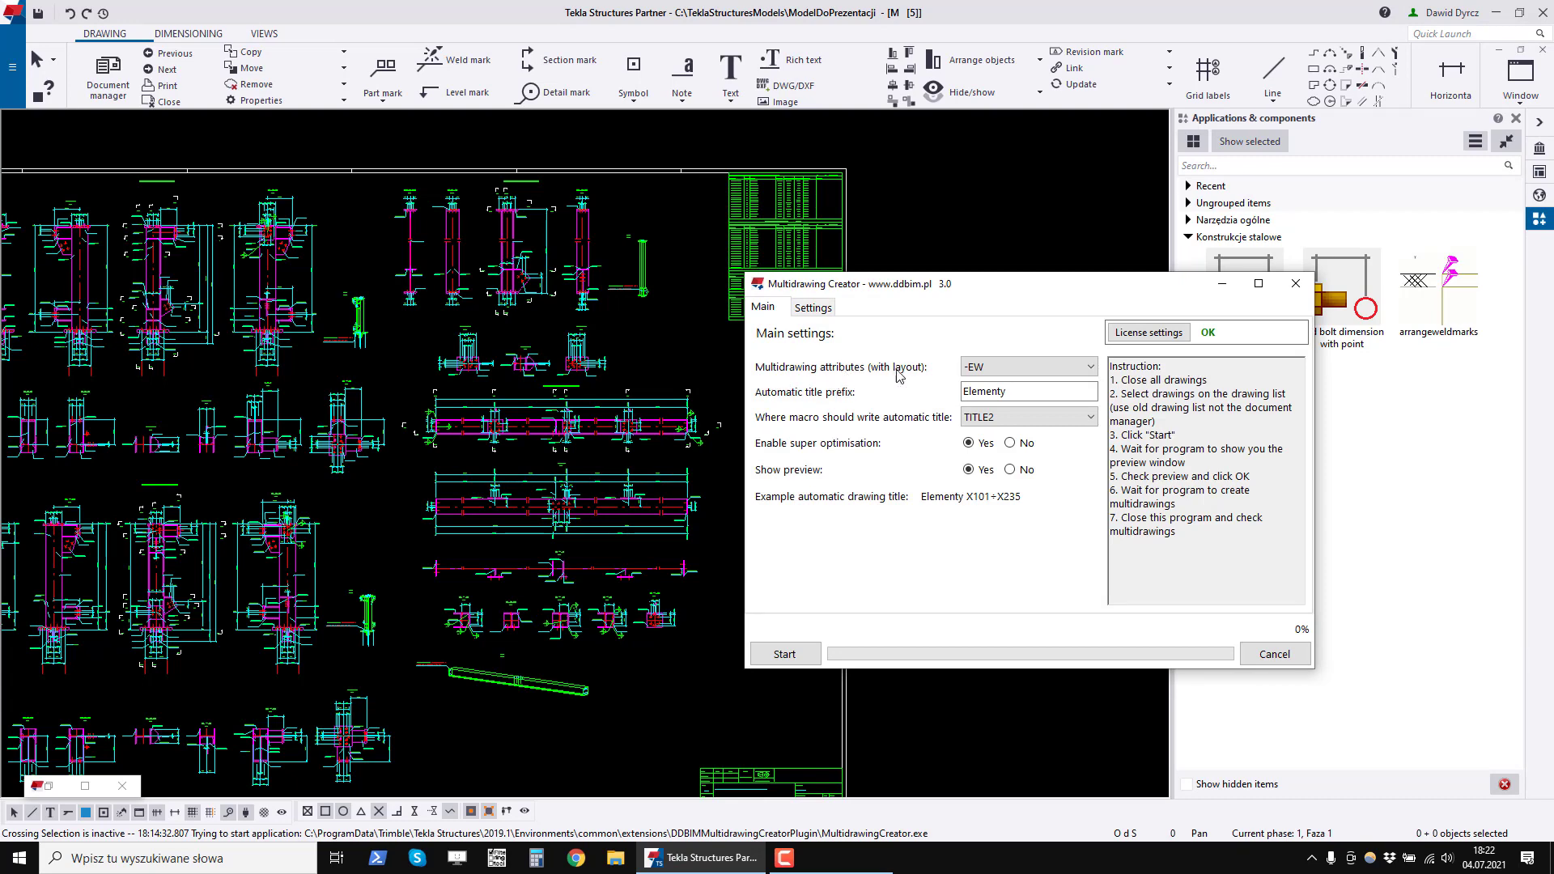
pyautogui.click(1028, 367)
pyautogui.click(1012, 380)
pyautogui.click(933, 197)
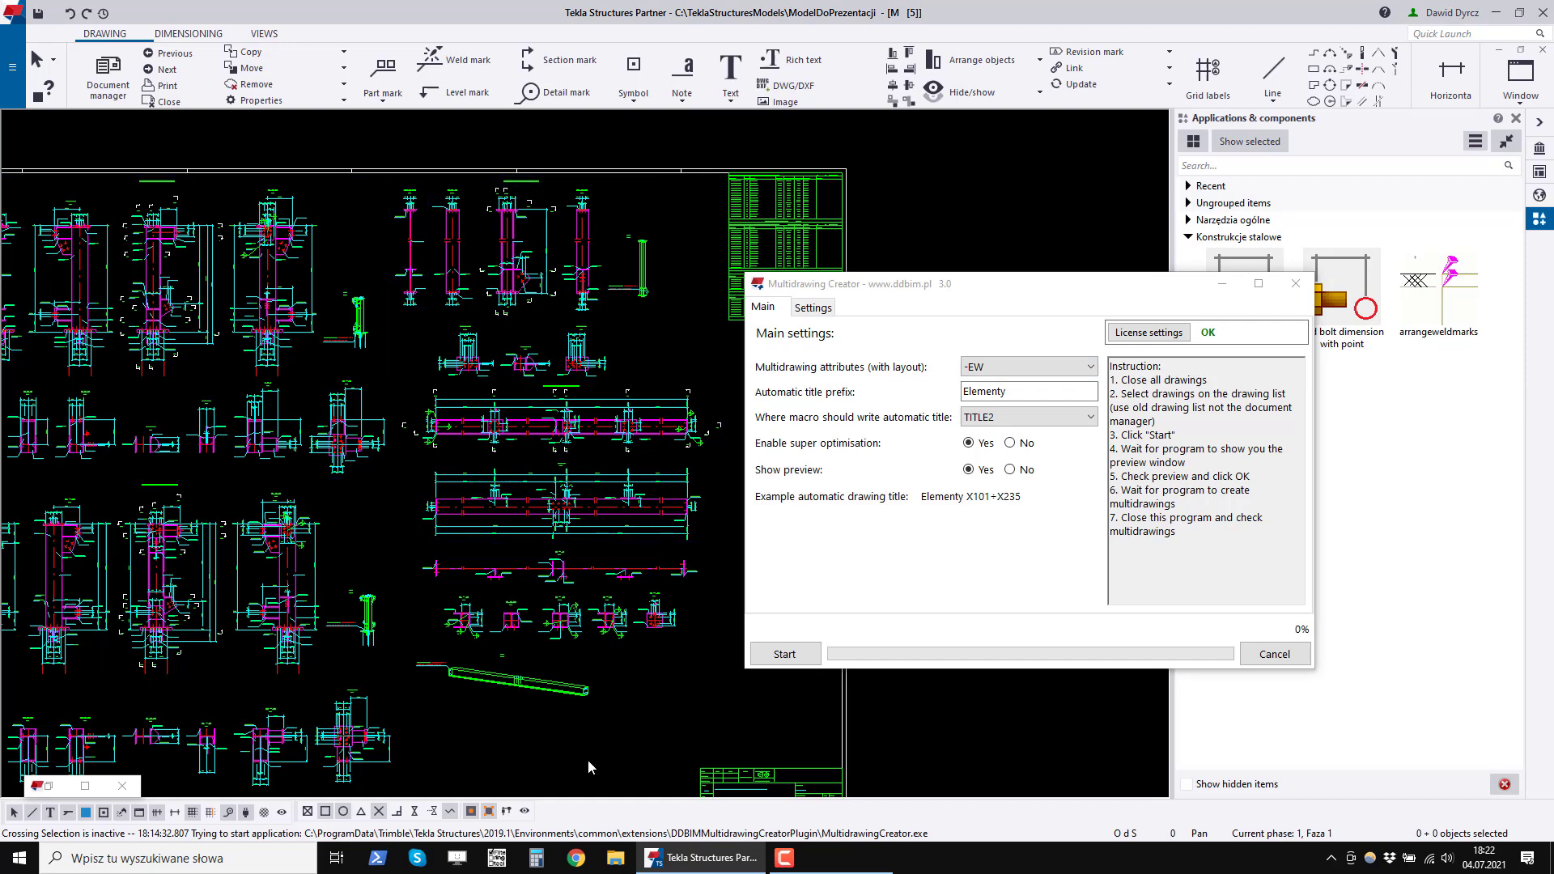
pyautogui.scroll(2, 702, 548)
pyautogui.scroll(-3, 696, 518)
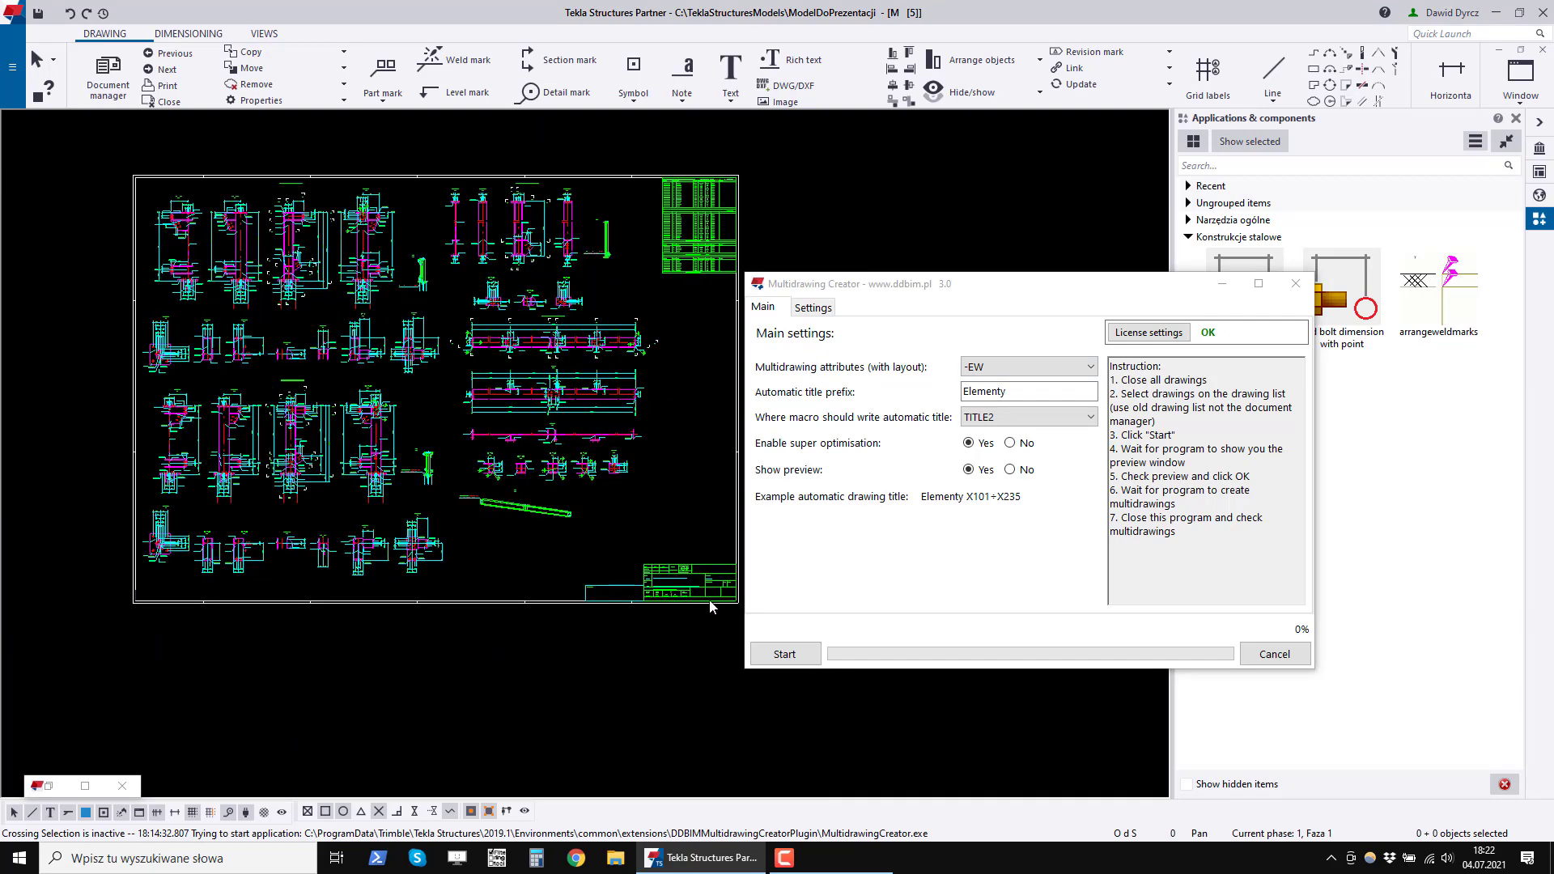
pyautogui.scroll(5, 692, 488)
# Open the multidrawing properties, close and reopen them, keeping -EW in the creator.
pyautogui.doubleClick(607, 449)
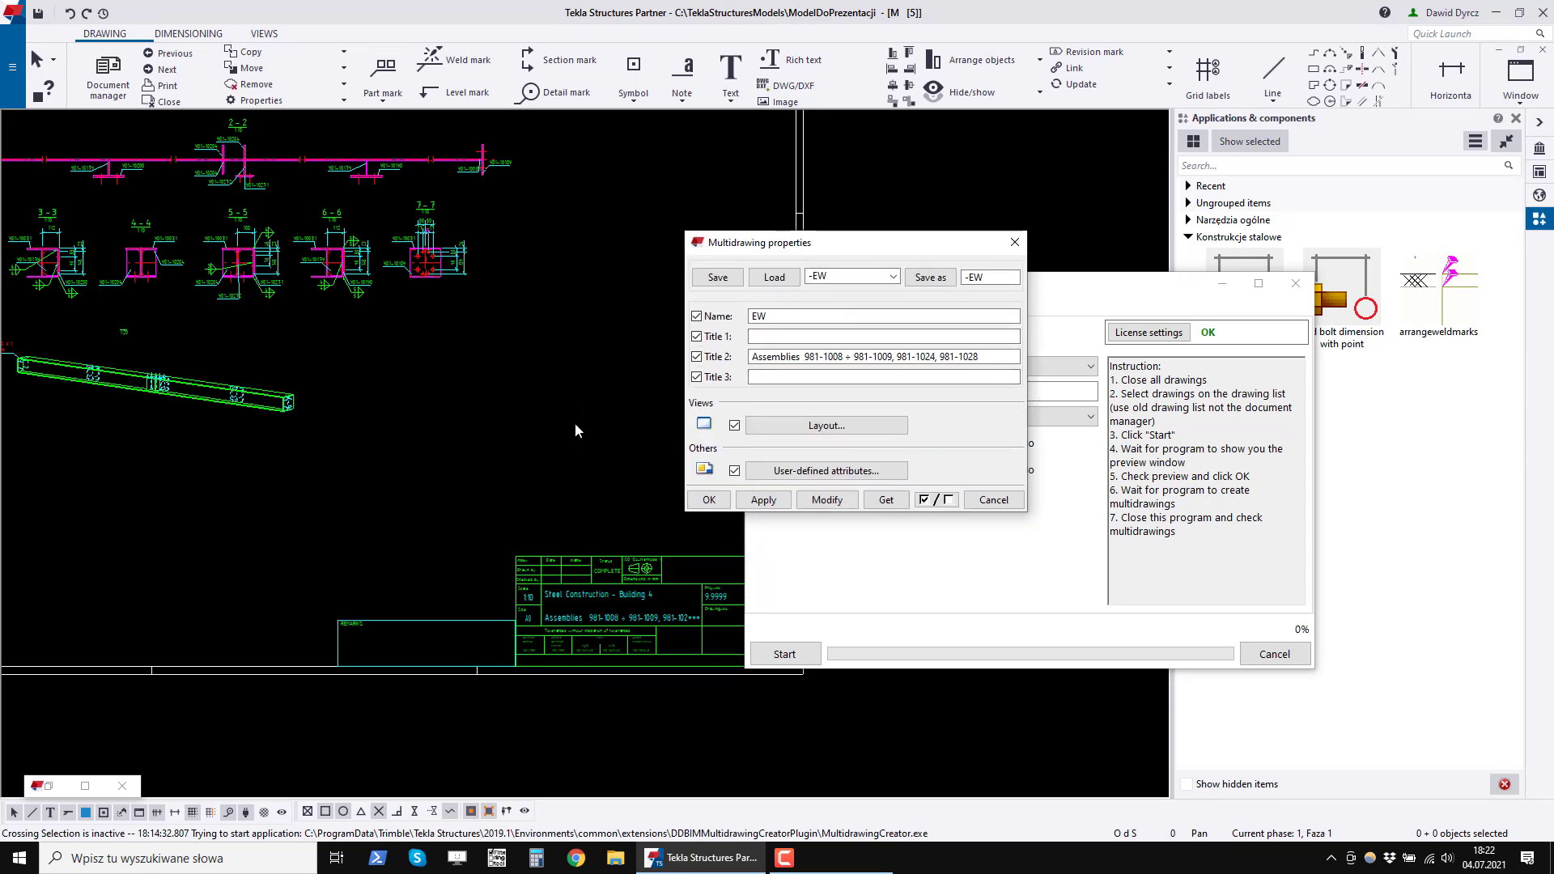
pyautogui.scroll(-3, 575, 422)
pyautogui.scroll(-3, 547, 696)
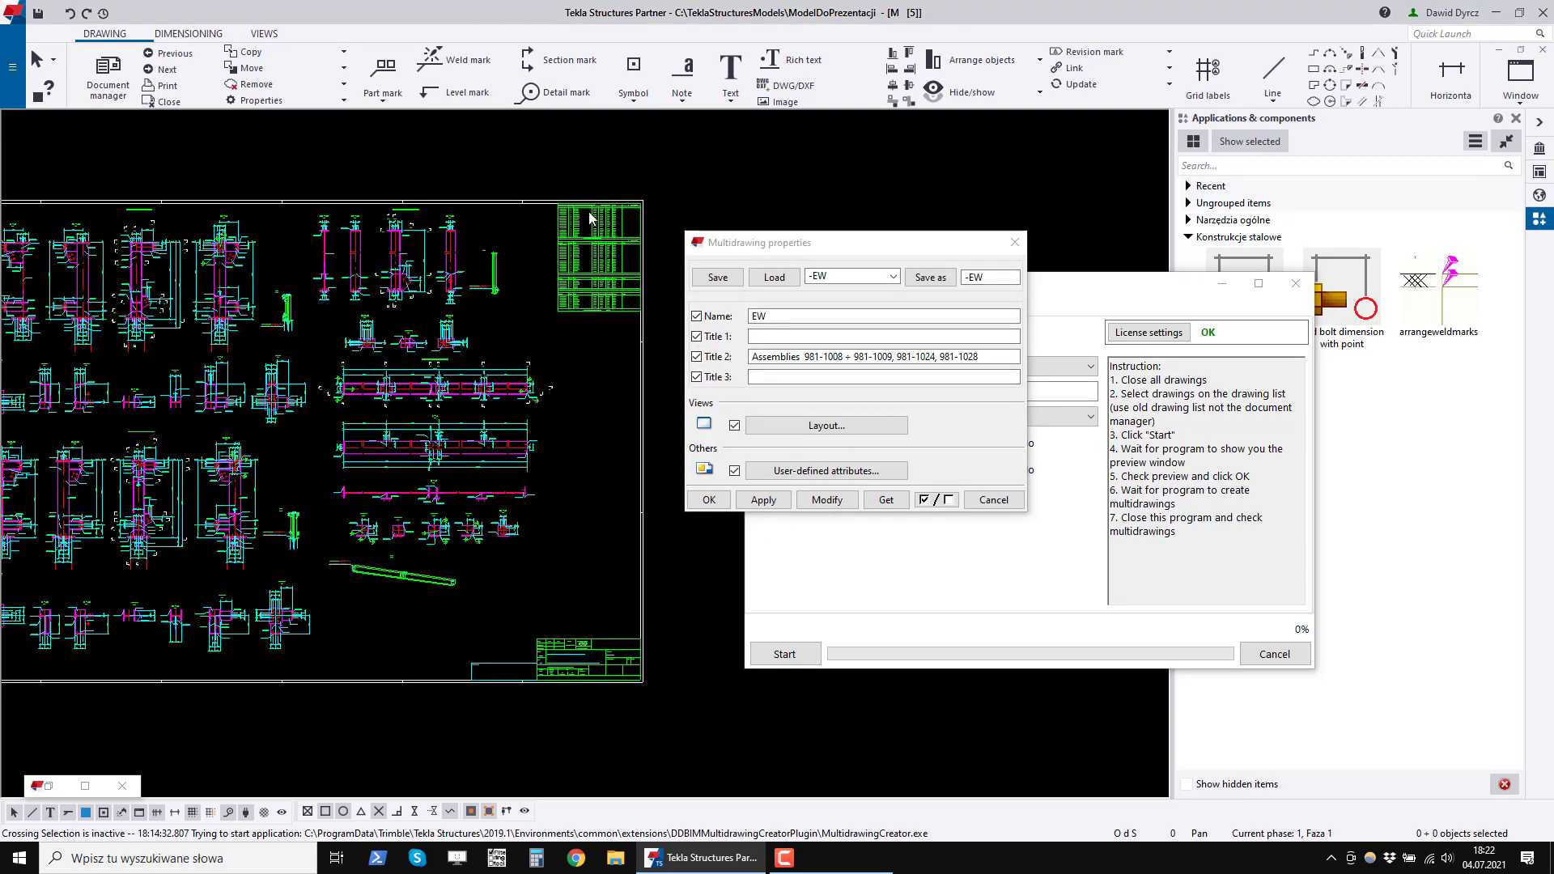
pyautogui.scroll(3, 605, 453)
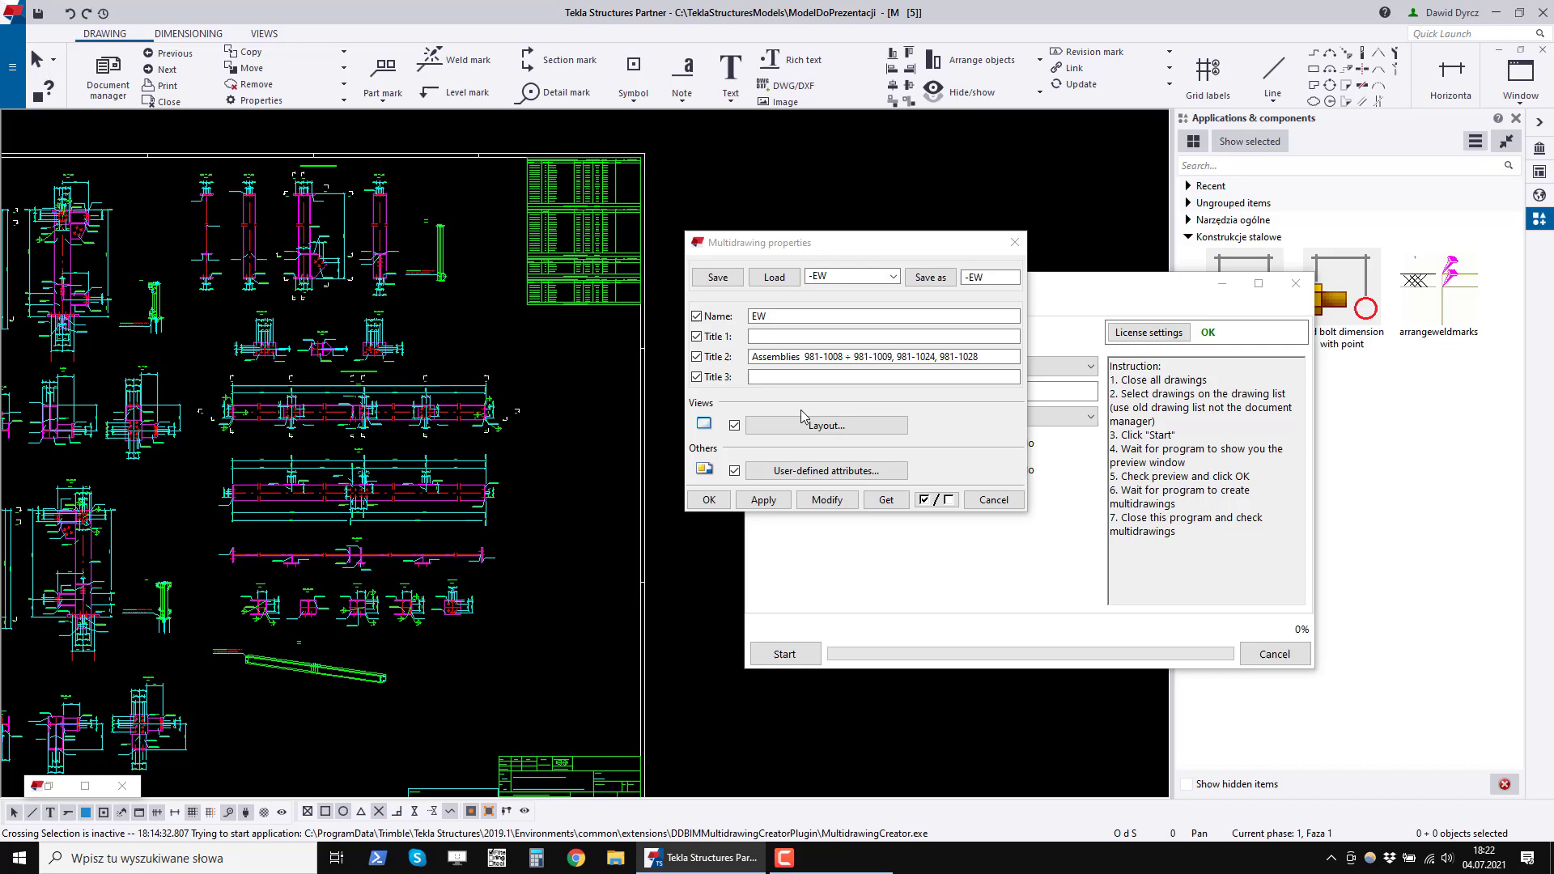
pyautogui.click(1016, 243)
pyautogui.rightClick(794, 180)
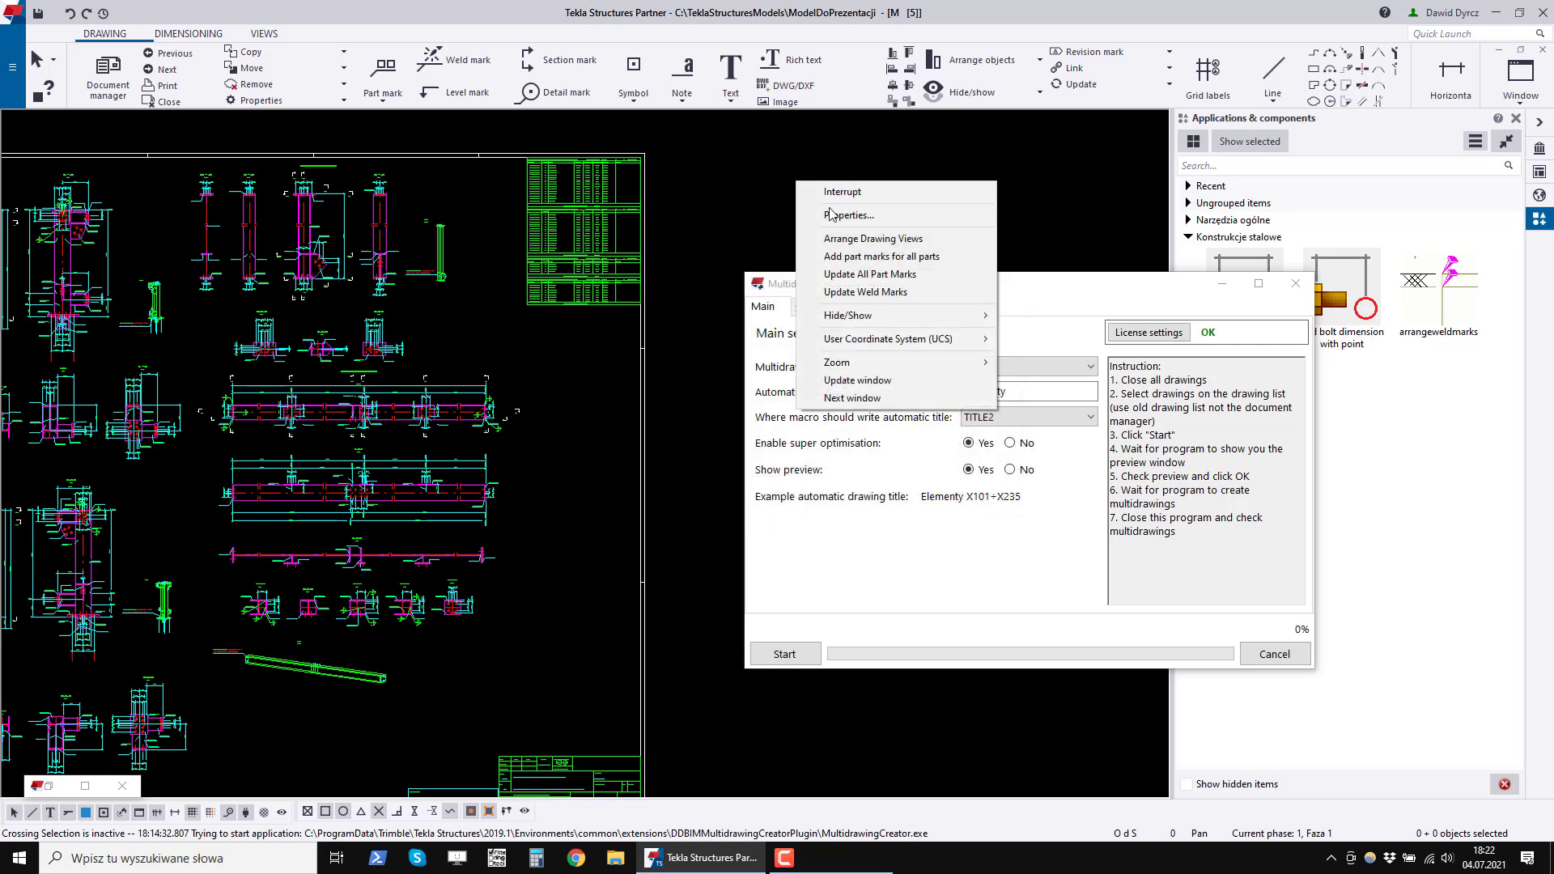
pyautogui.click(827, 216)
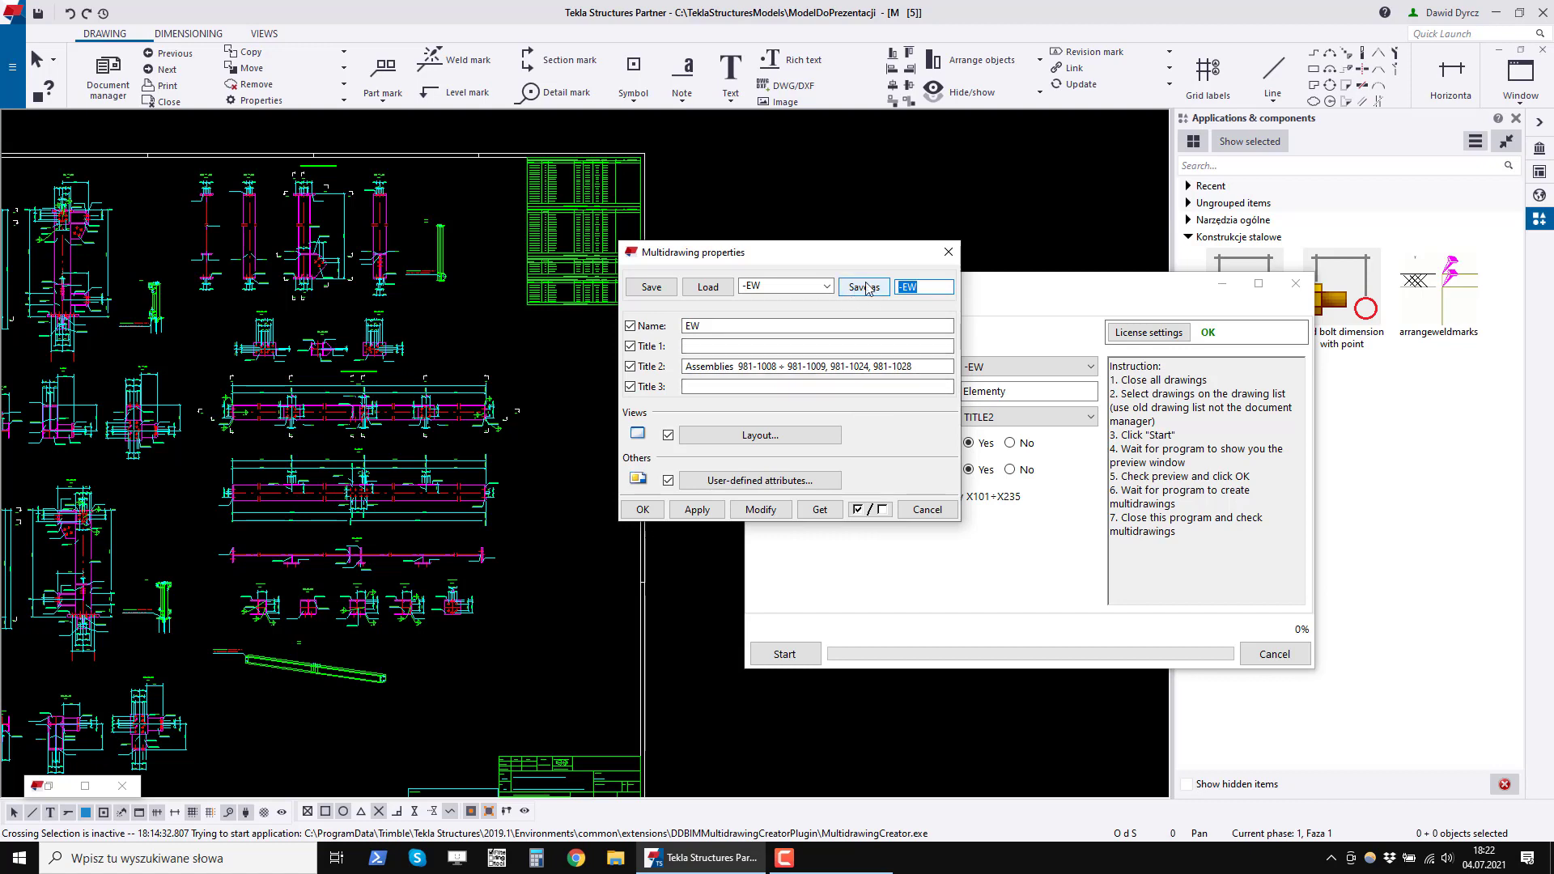
pyautogui.click(1028, 366)
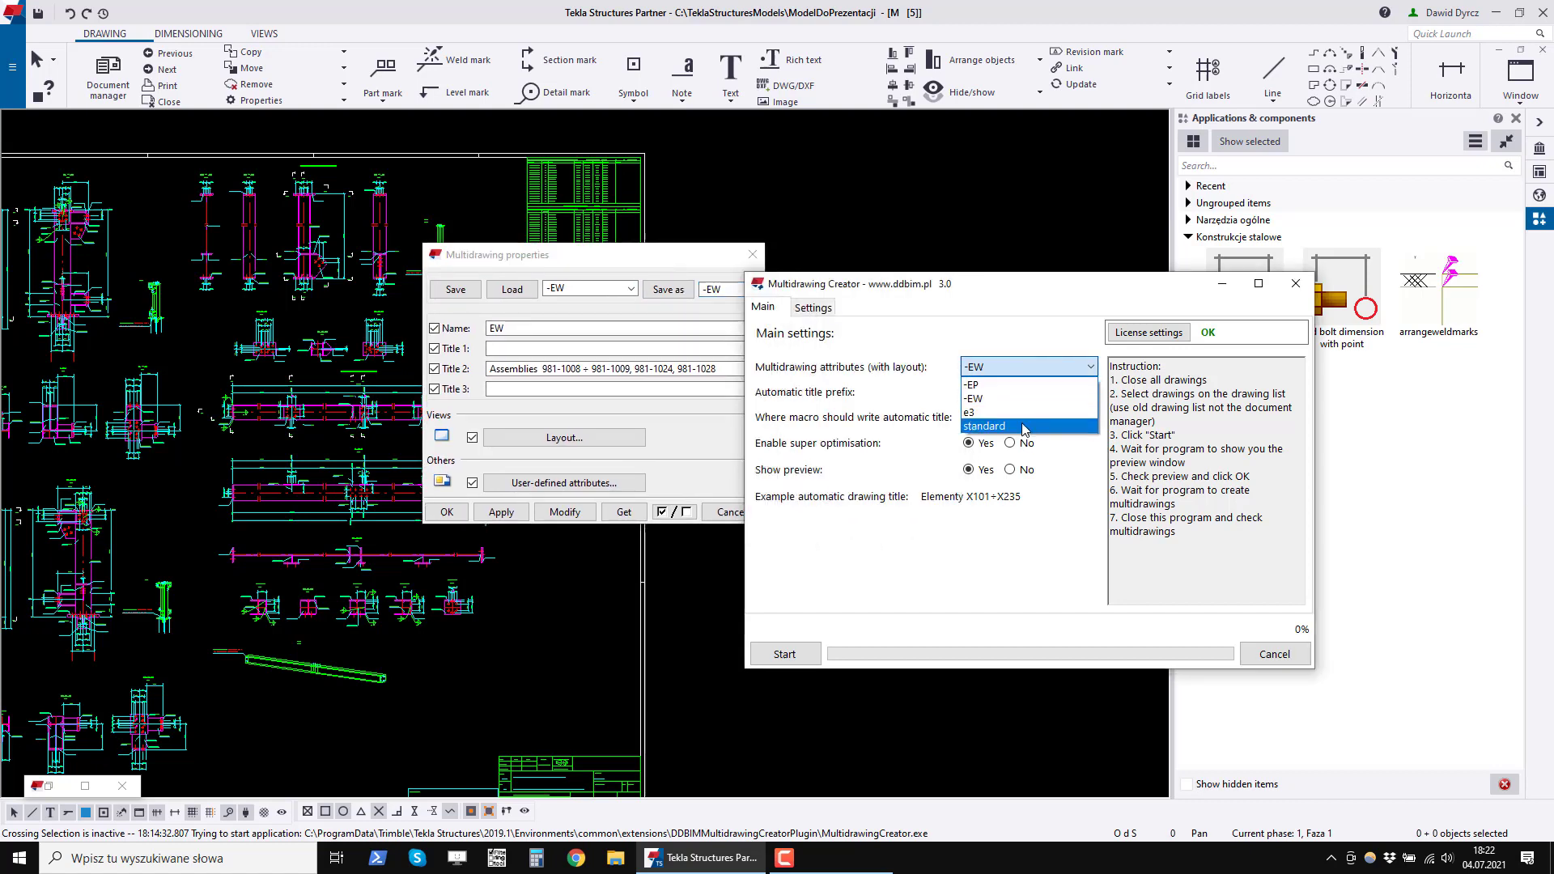
pyautogui.click(1025, 398)
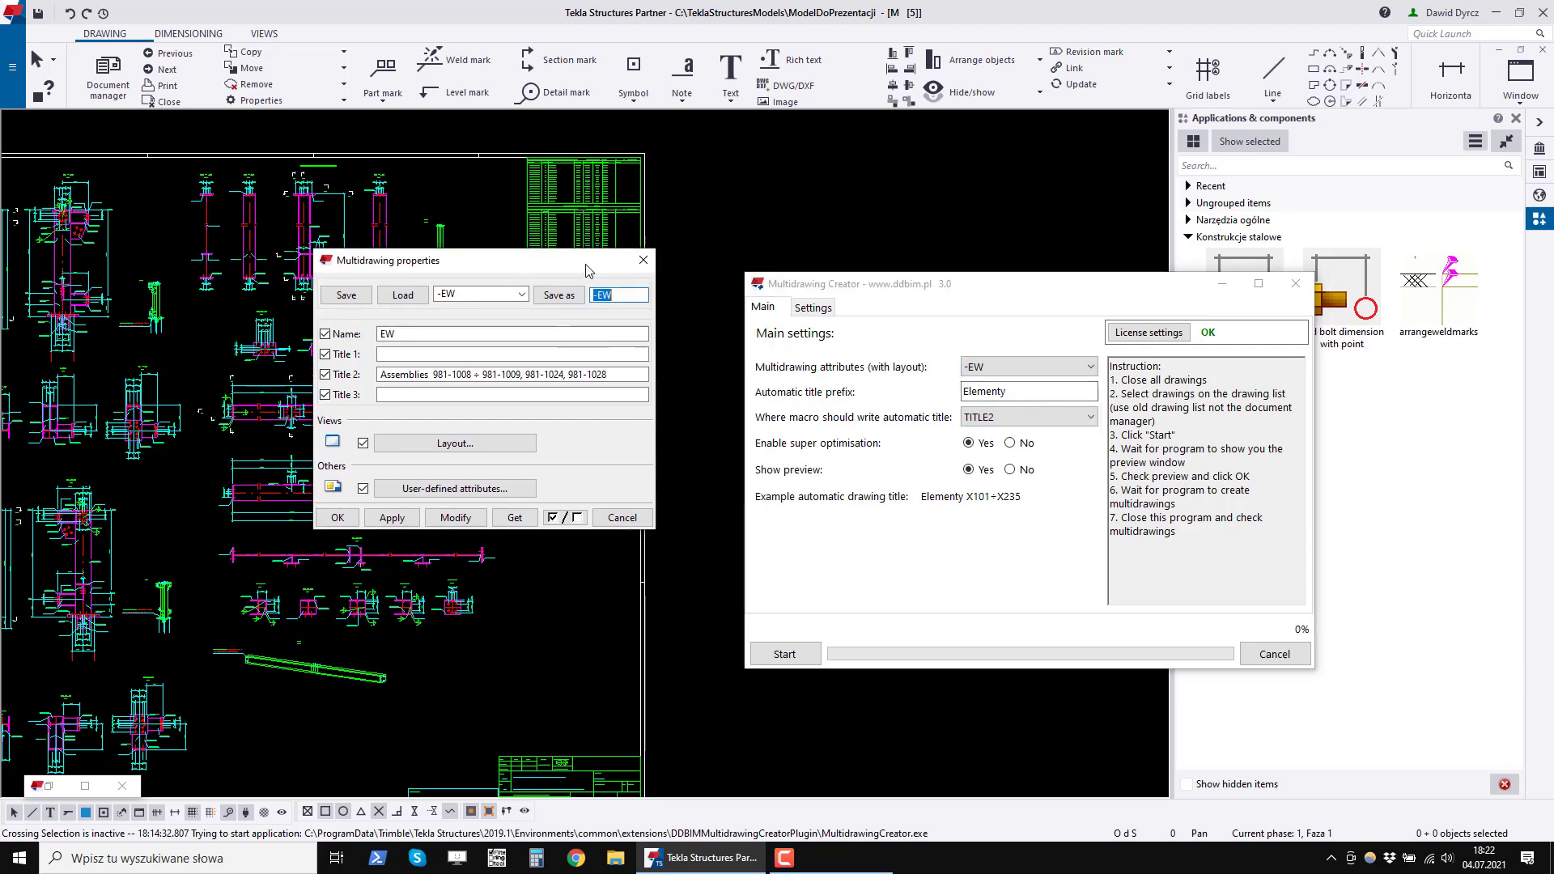
pyautogui.click(640, 264)
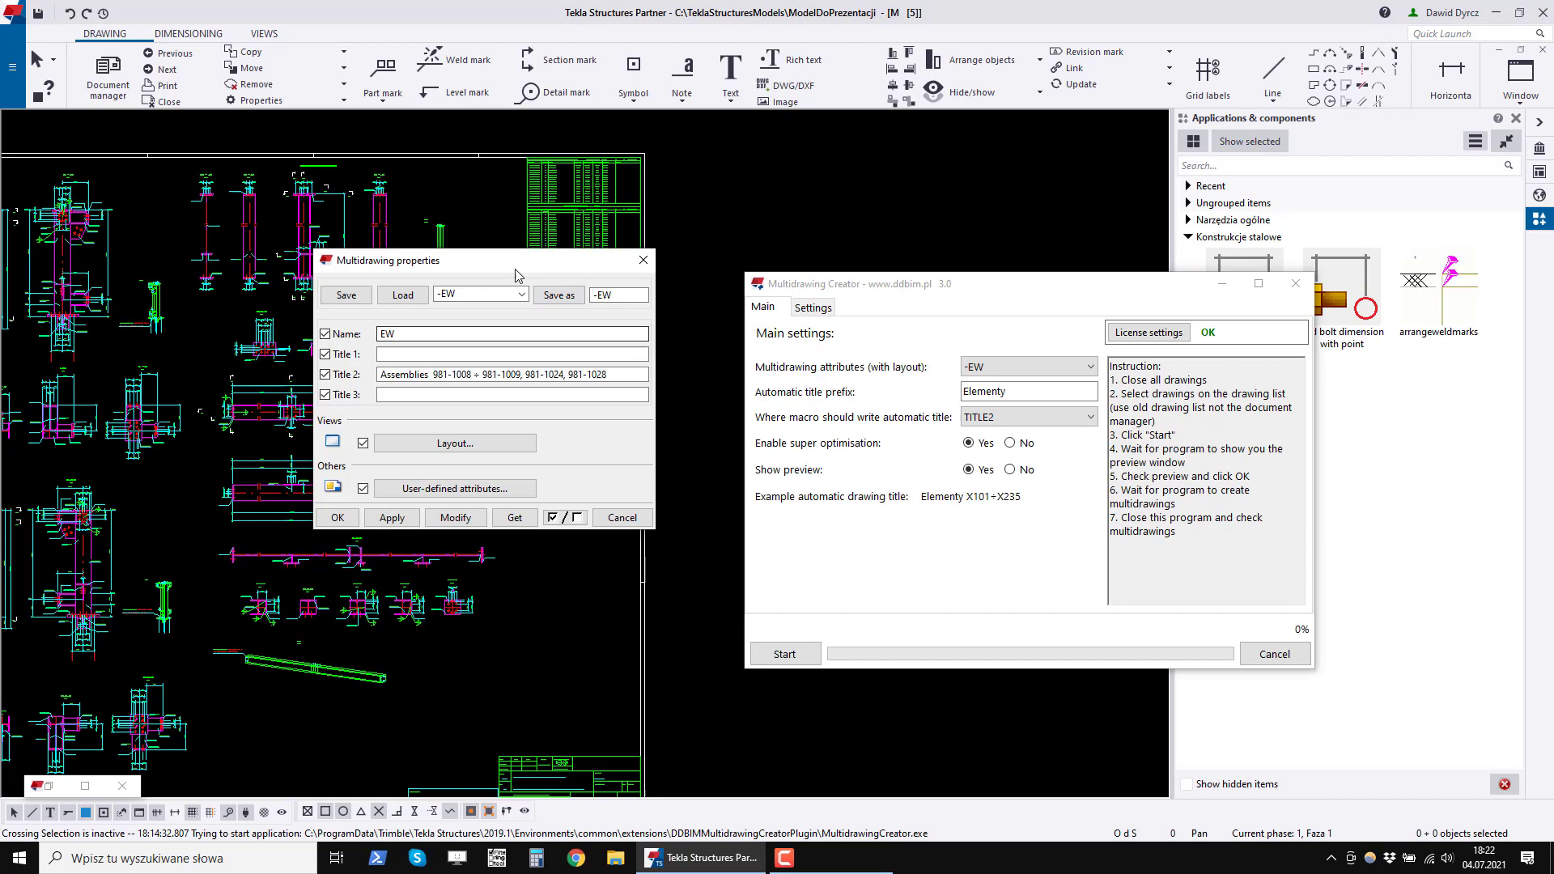
# Load the -EW attribute set into the multidrawing properties, check Layout, then cancel.
pyautogui.moveTo(515, 273); pyautogui.dragTo(610, 284)
pyautogui.click(583, 305)
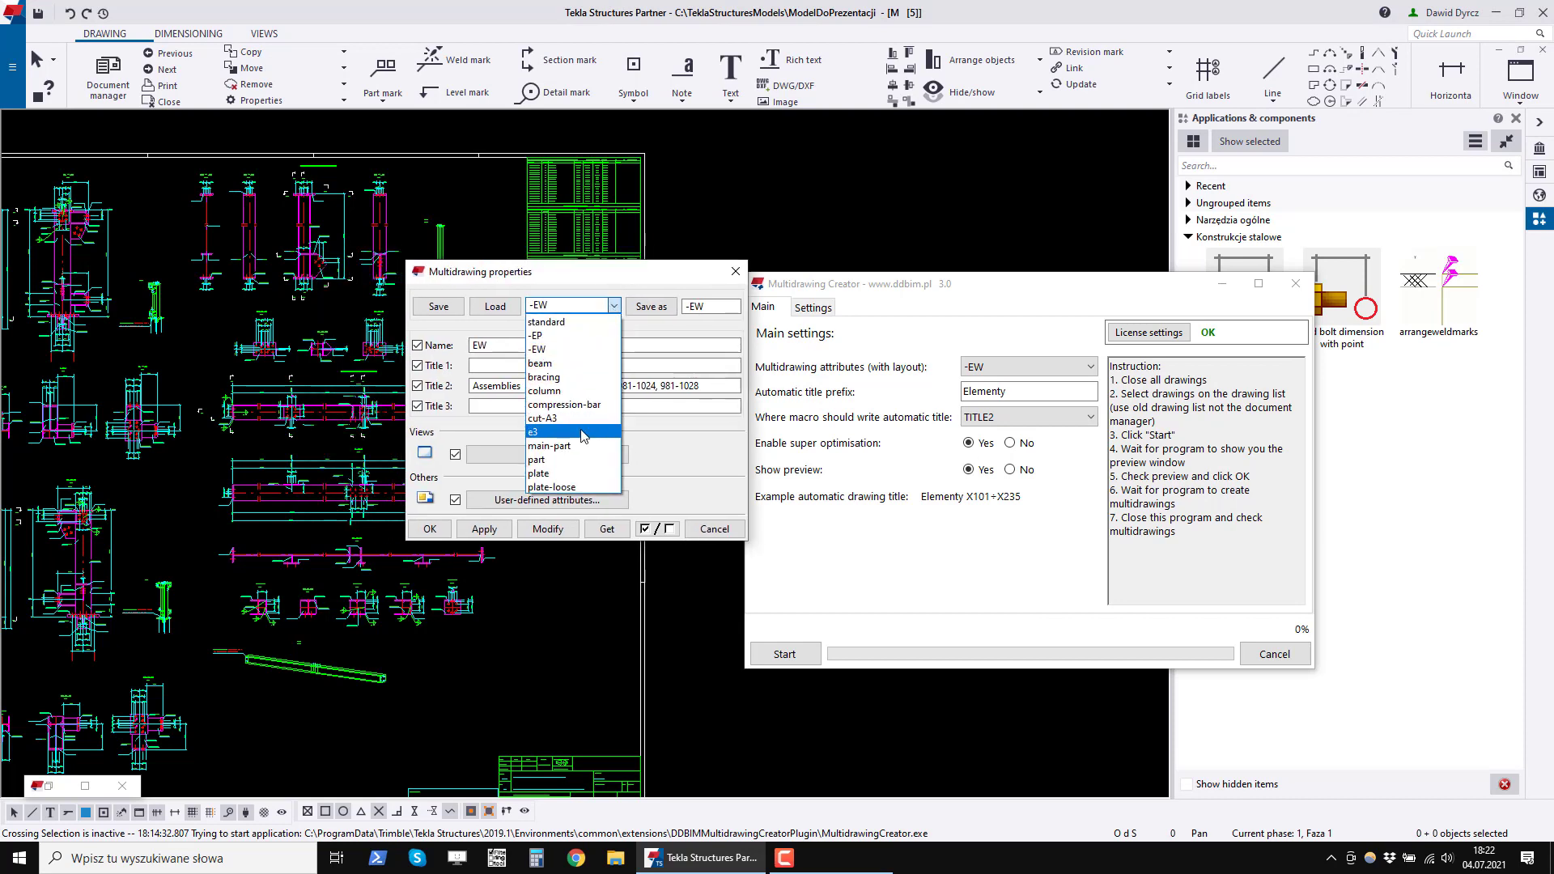
pyautogui.click(567, 349)
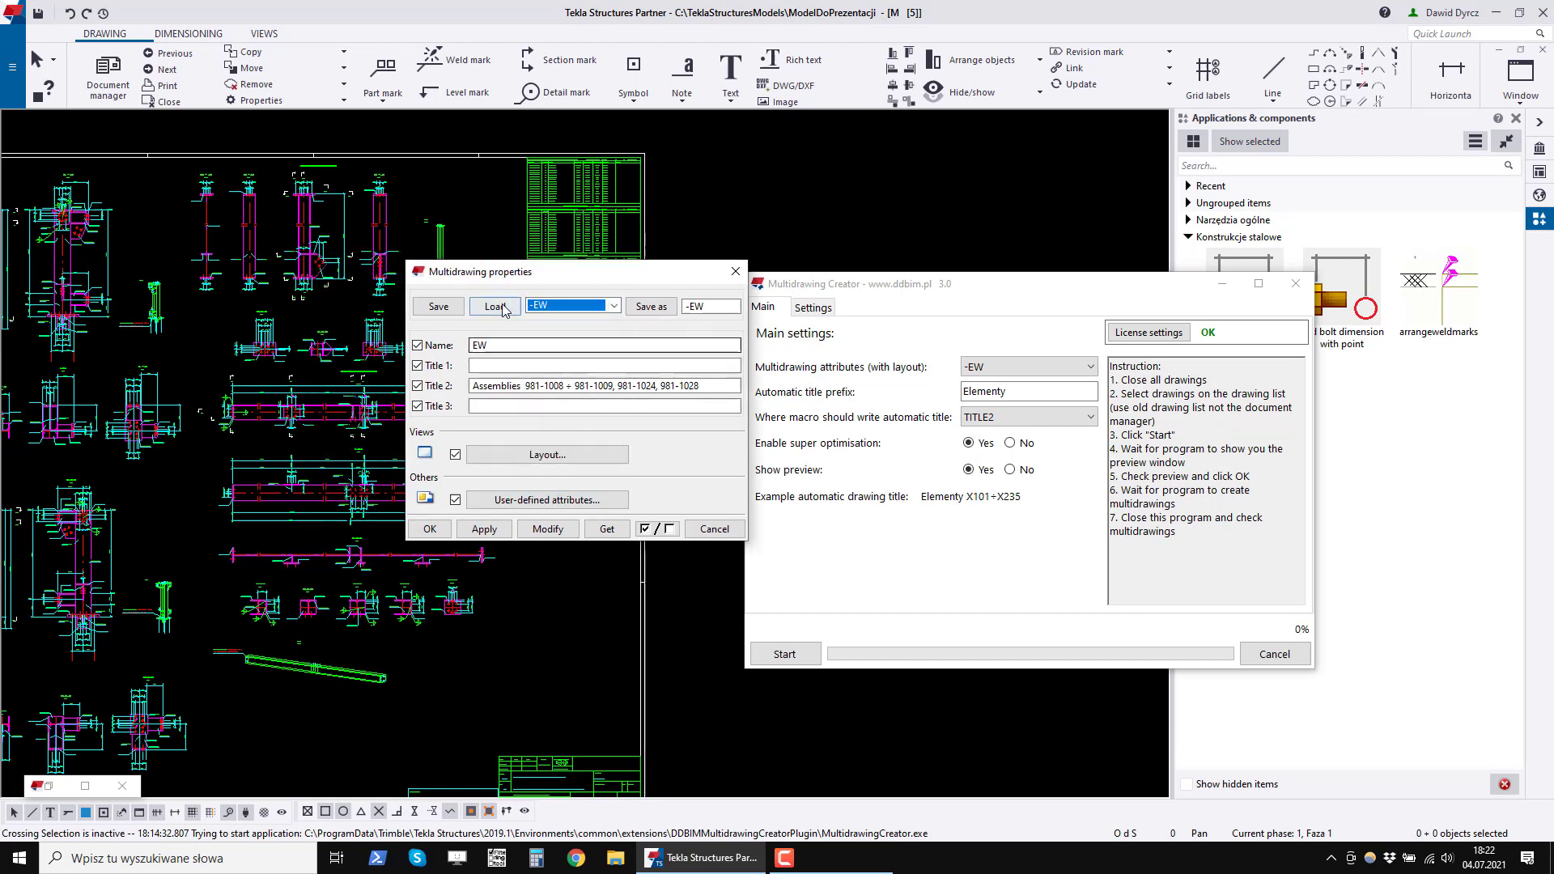
pyautogui.click(496, 307)
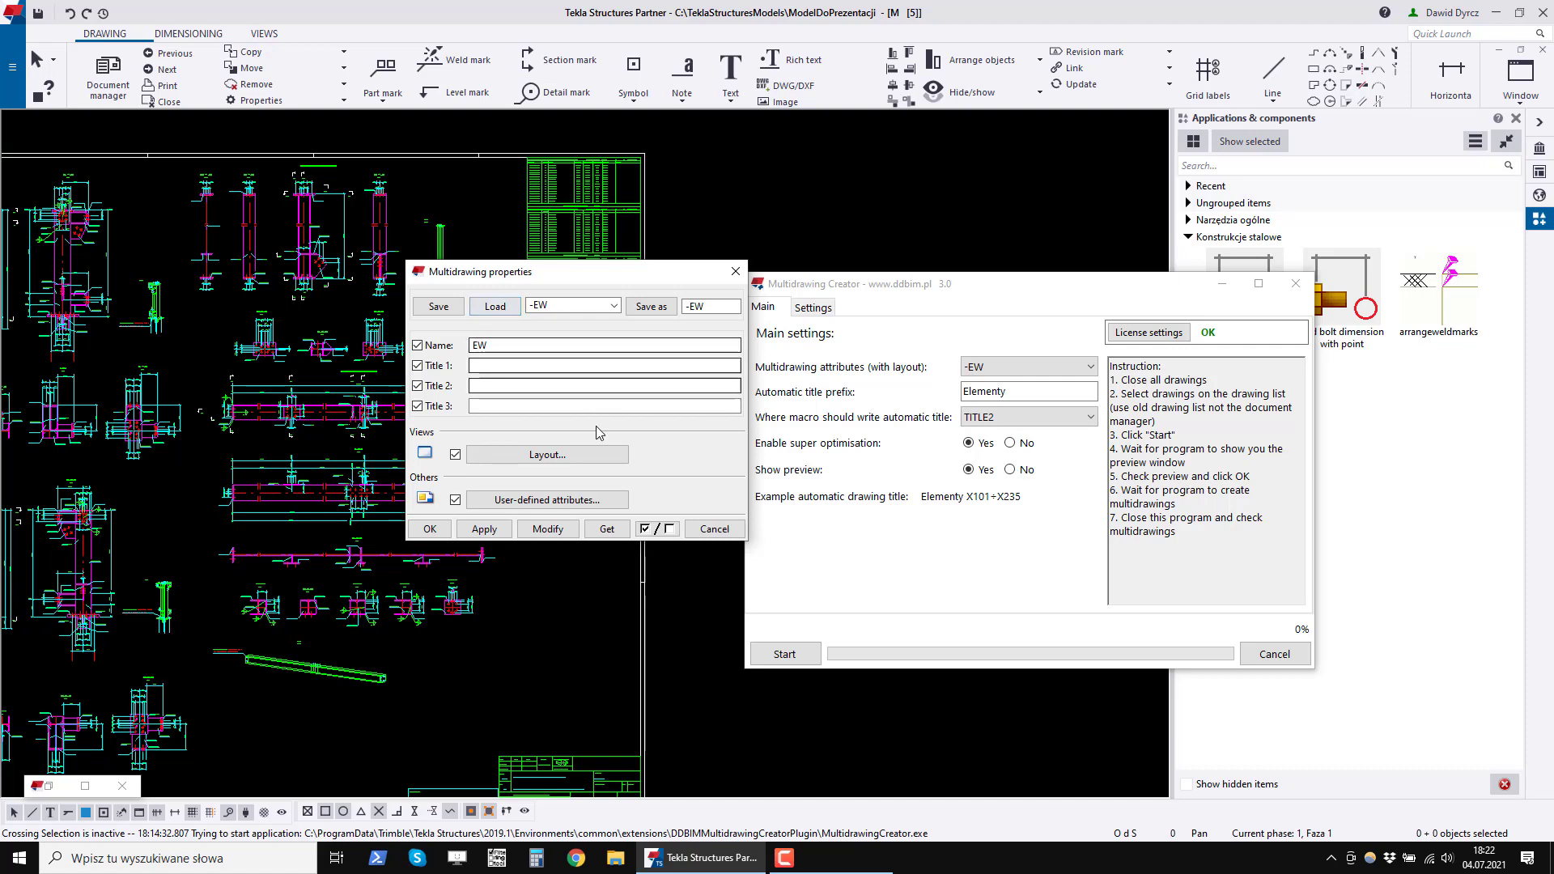
pyautogui.click(562, 458)
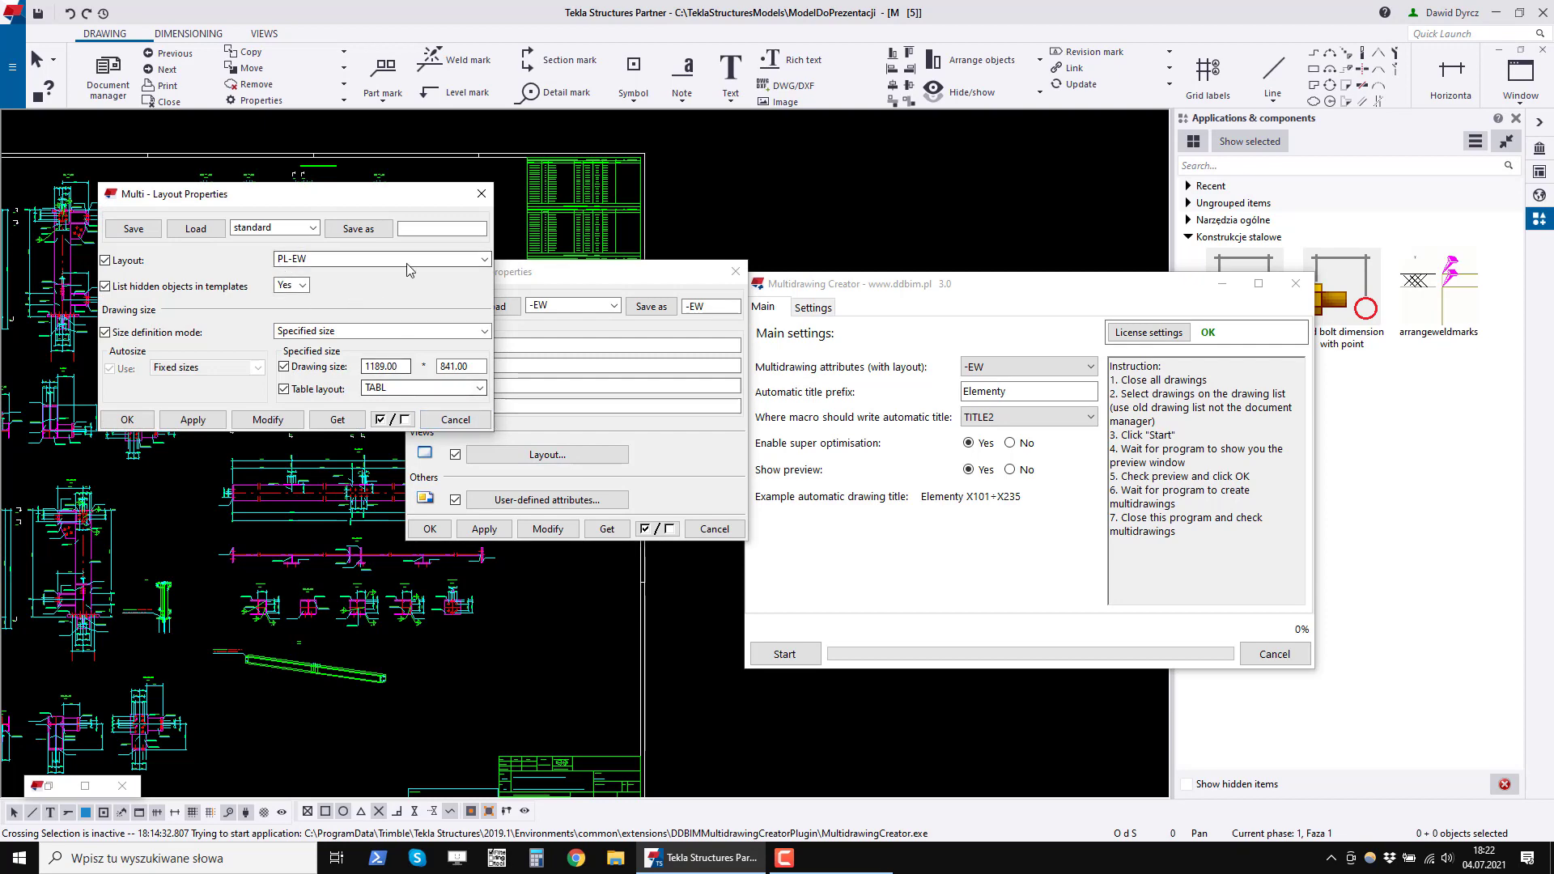
pyautogui.click(455, 419)
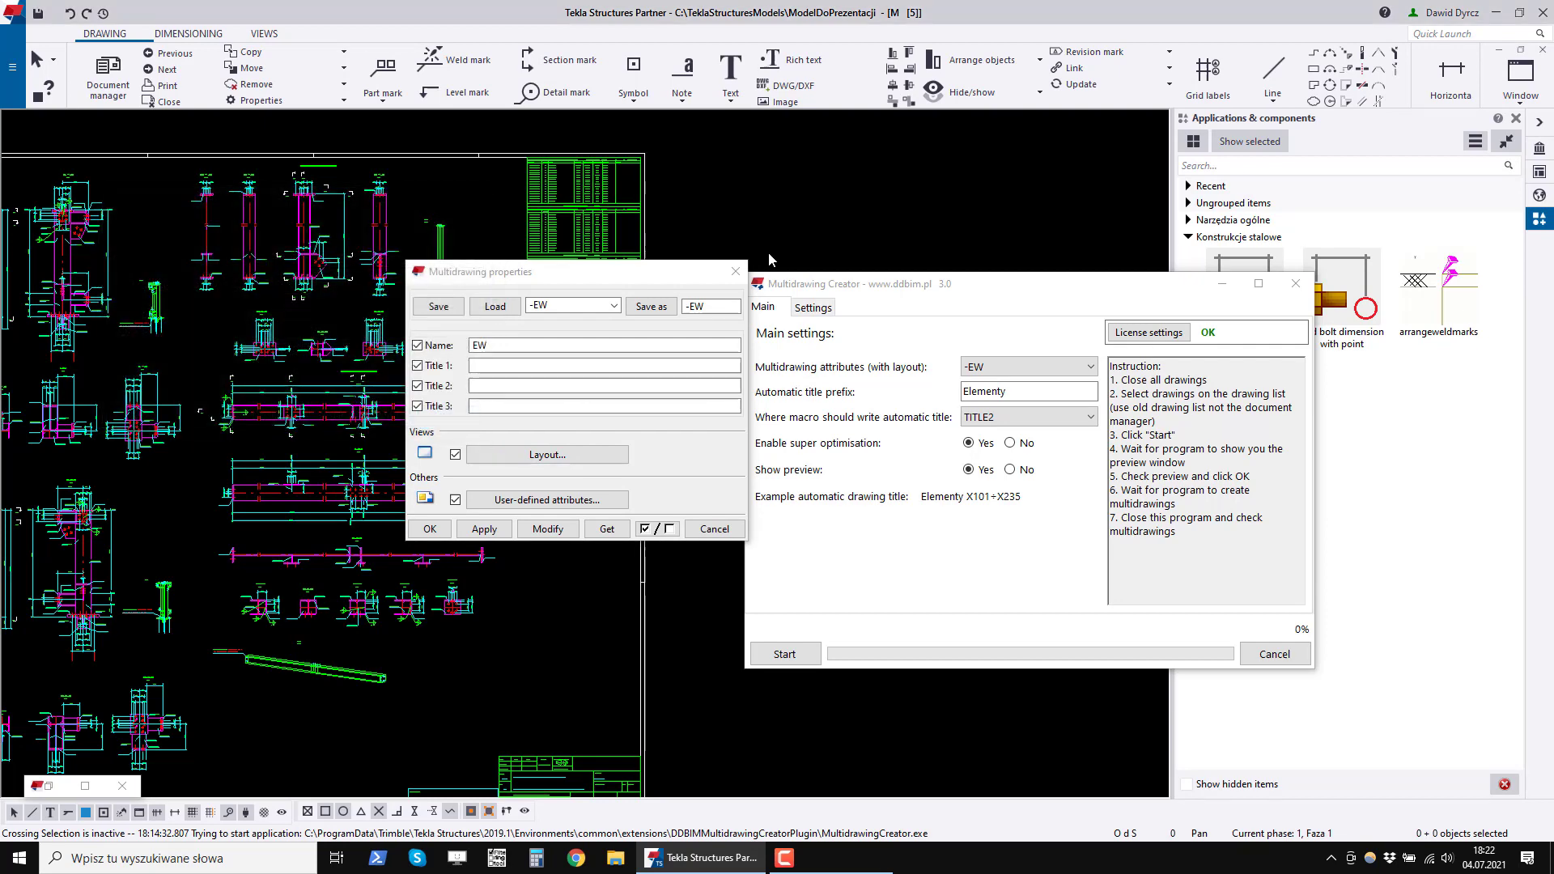
# Keep TITLE2 as the automatic title target and move to the prefix field.
pyautogui.scroll(10, 615, 526)
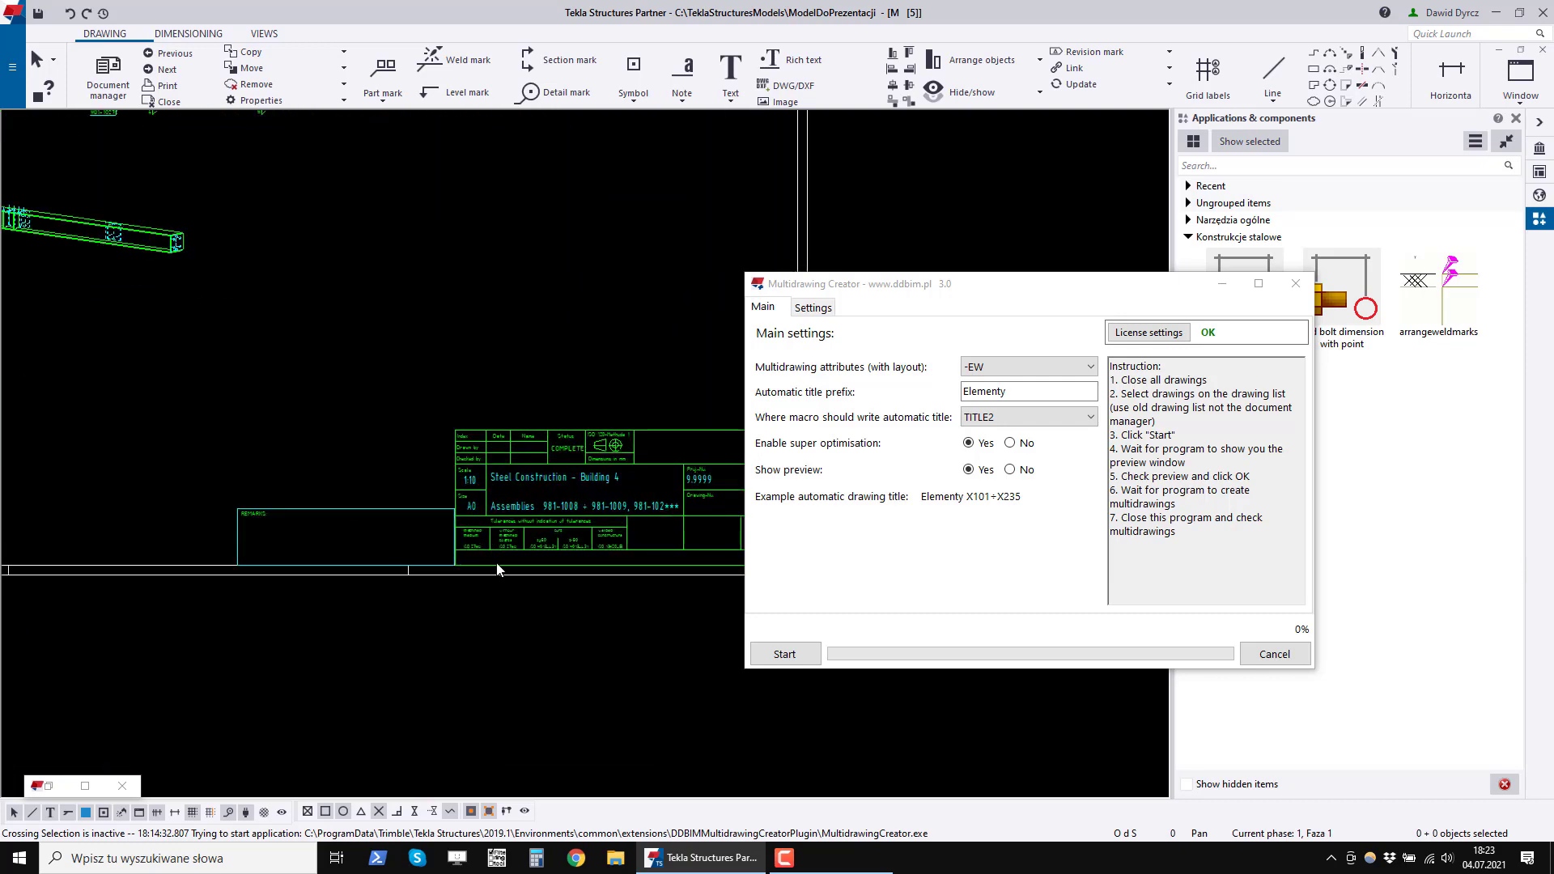
pyautogui.scroll(-2, 497, 569)
pyautogui.scroll(4, 628, 509)
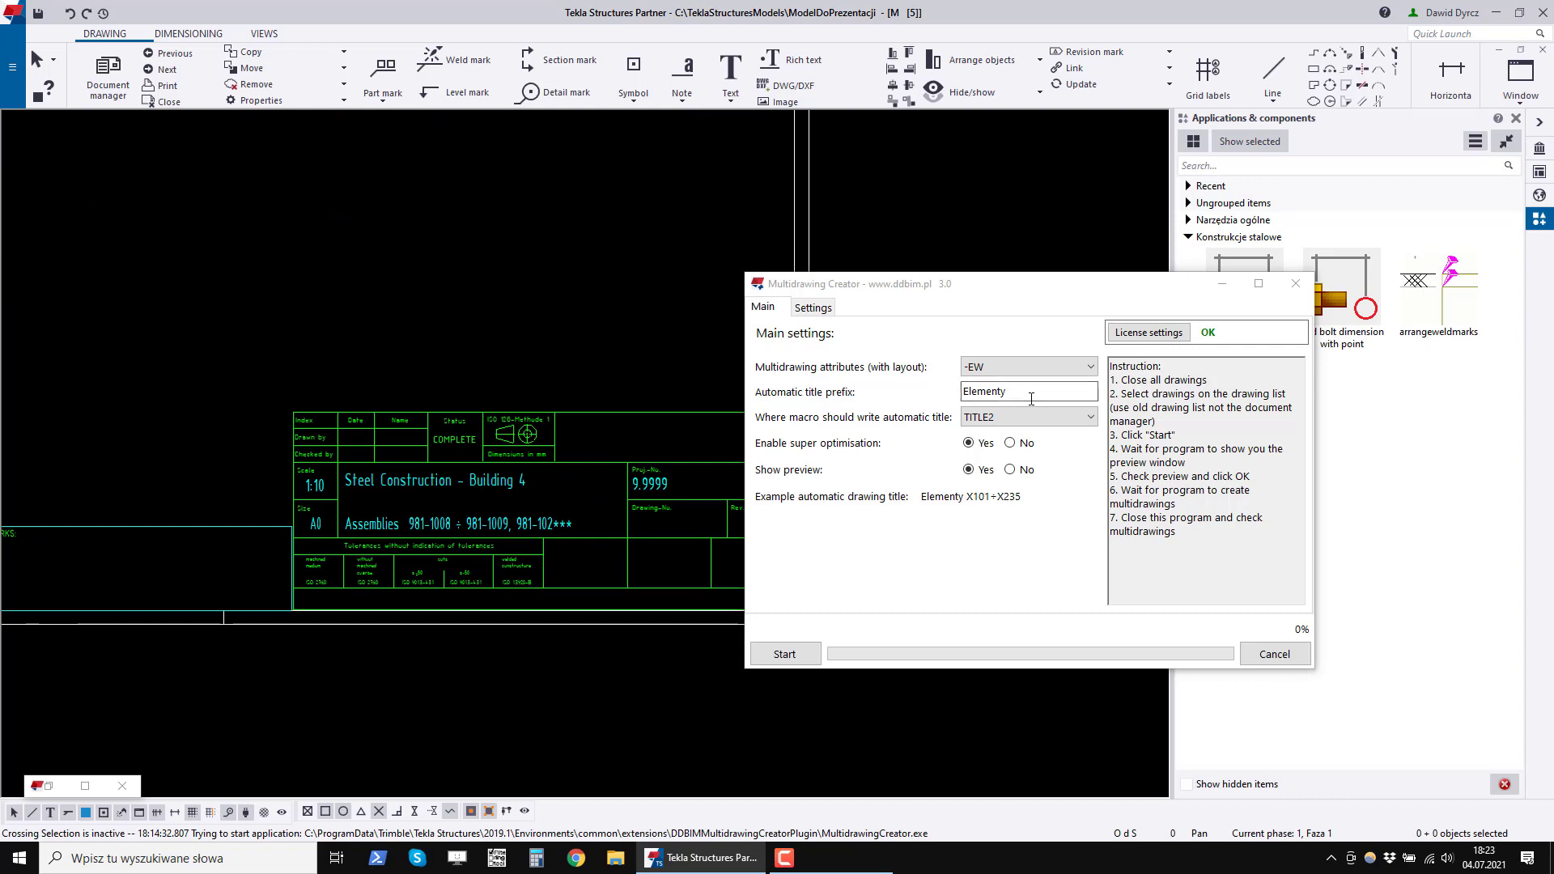
pyautogui.moveTo(1109, 292); pyautogui.dragTo(1175, 255)
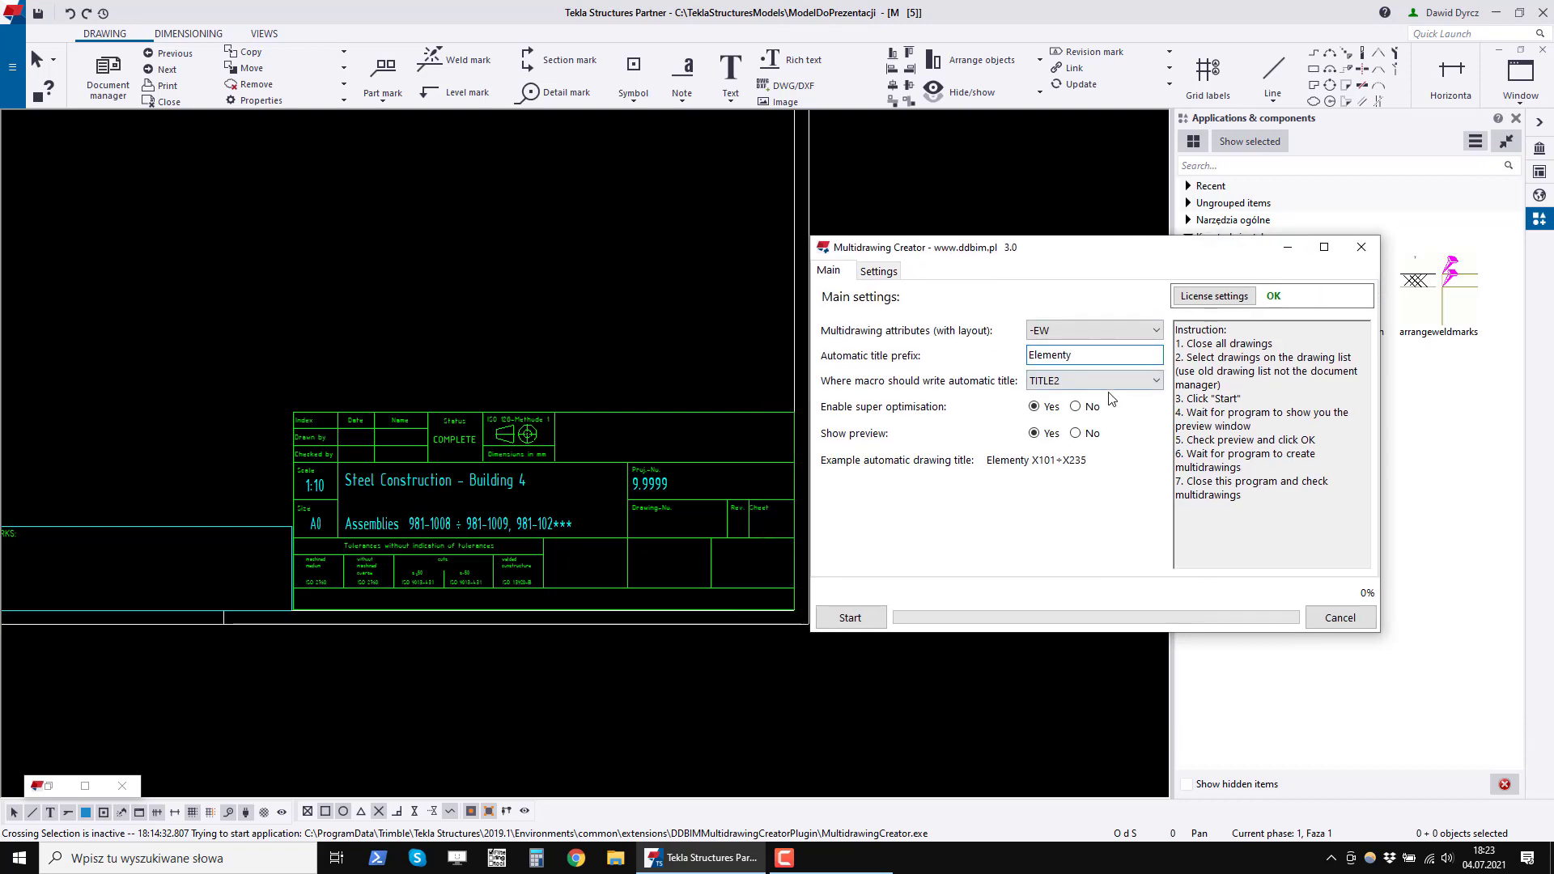
pyautogui.click(1111, 382)
pyautogui.click(1111, 382)
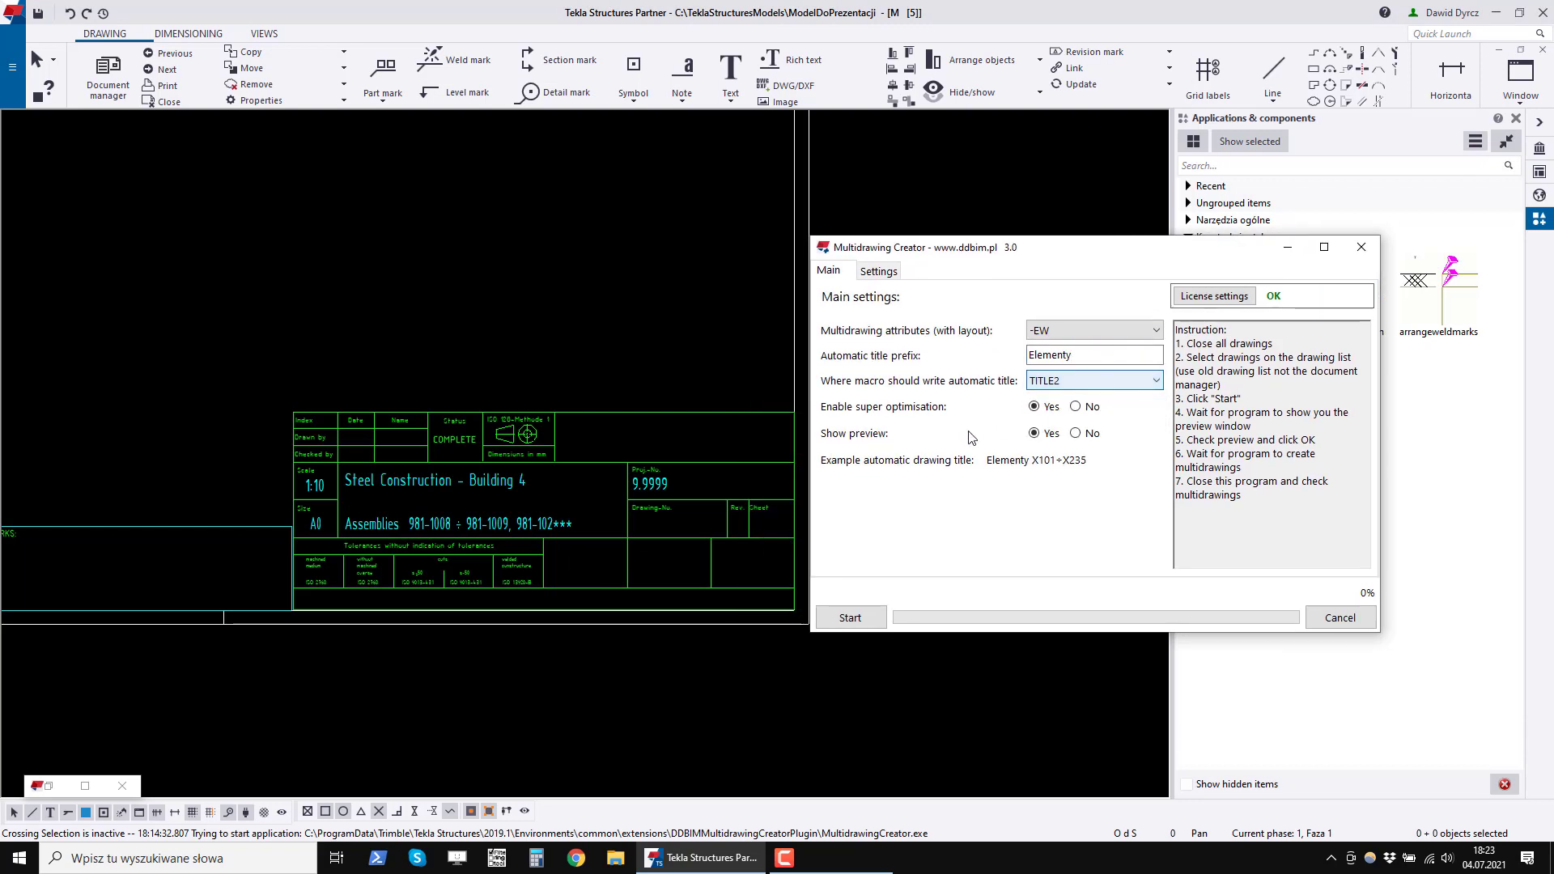
pyautogui.hotkey('shift', 'Tab')
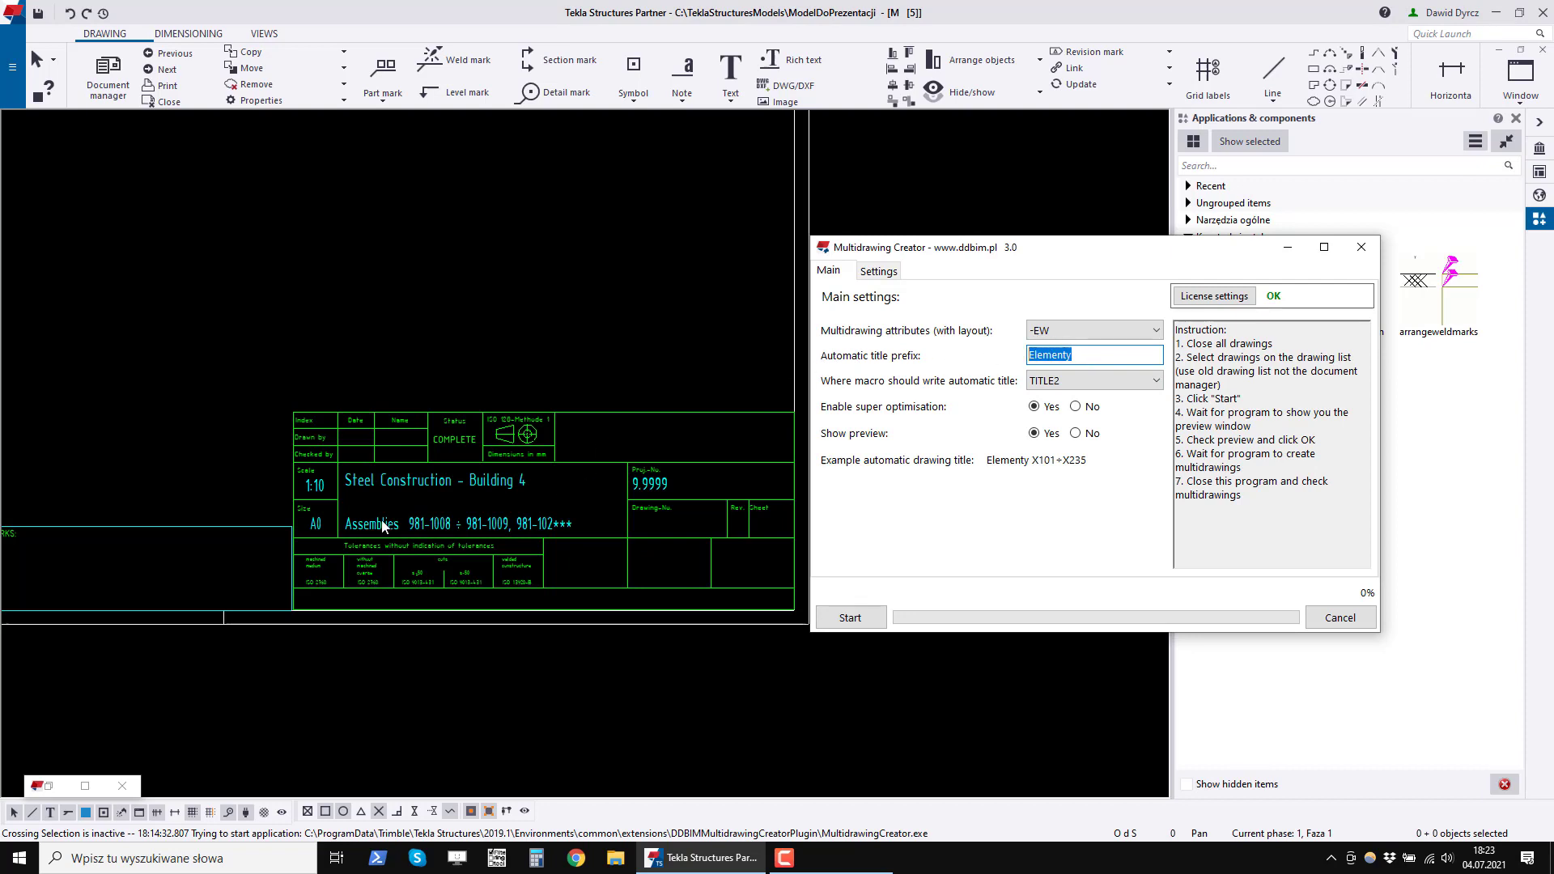
# Copy 'Assemblies' from Title 2 into the automatic title prefix in place of Elementy.
pyautogui.doubleClick(657, 260)
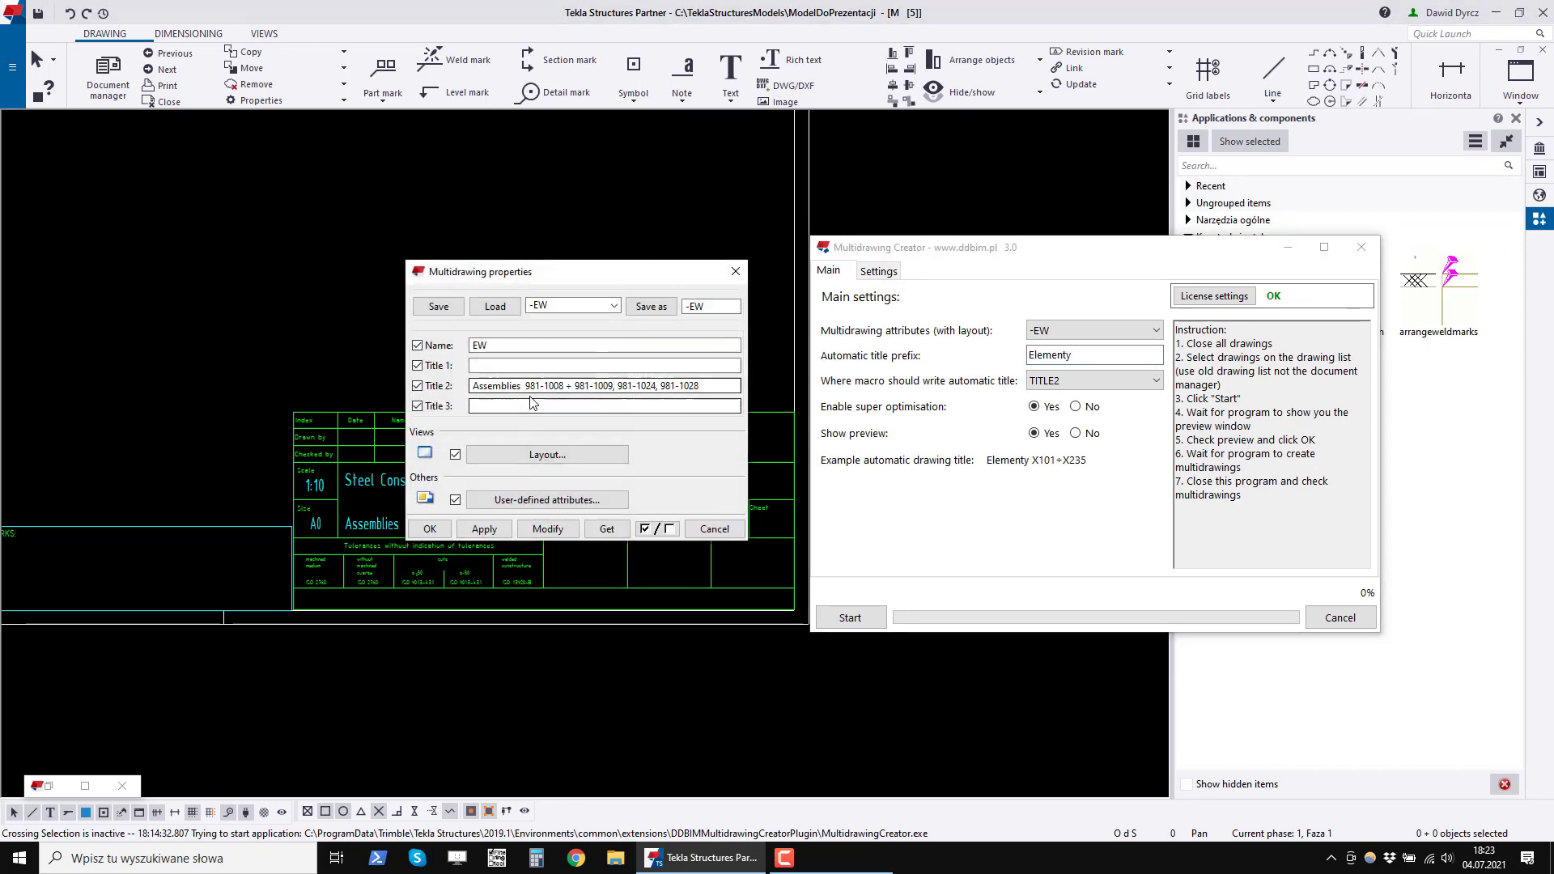
pyautogui.doubleClick(497, 386)
pyautogui.hotkey('ctrl', 'c')
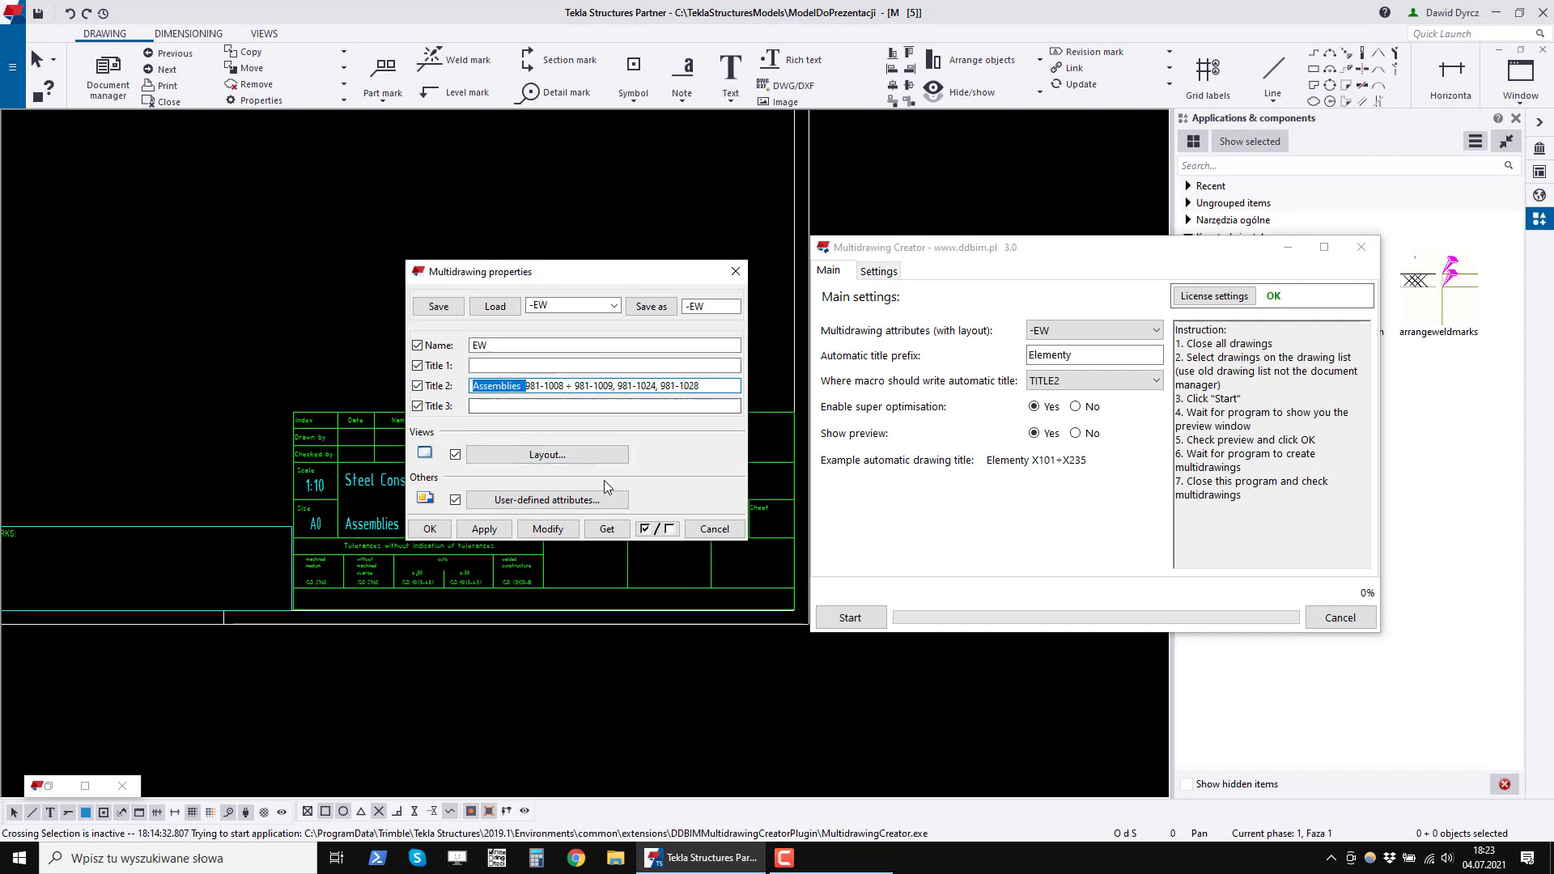
pyautogui.click(967, 378)
pyautogui.hotkey('ctrl', 'v')
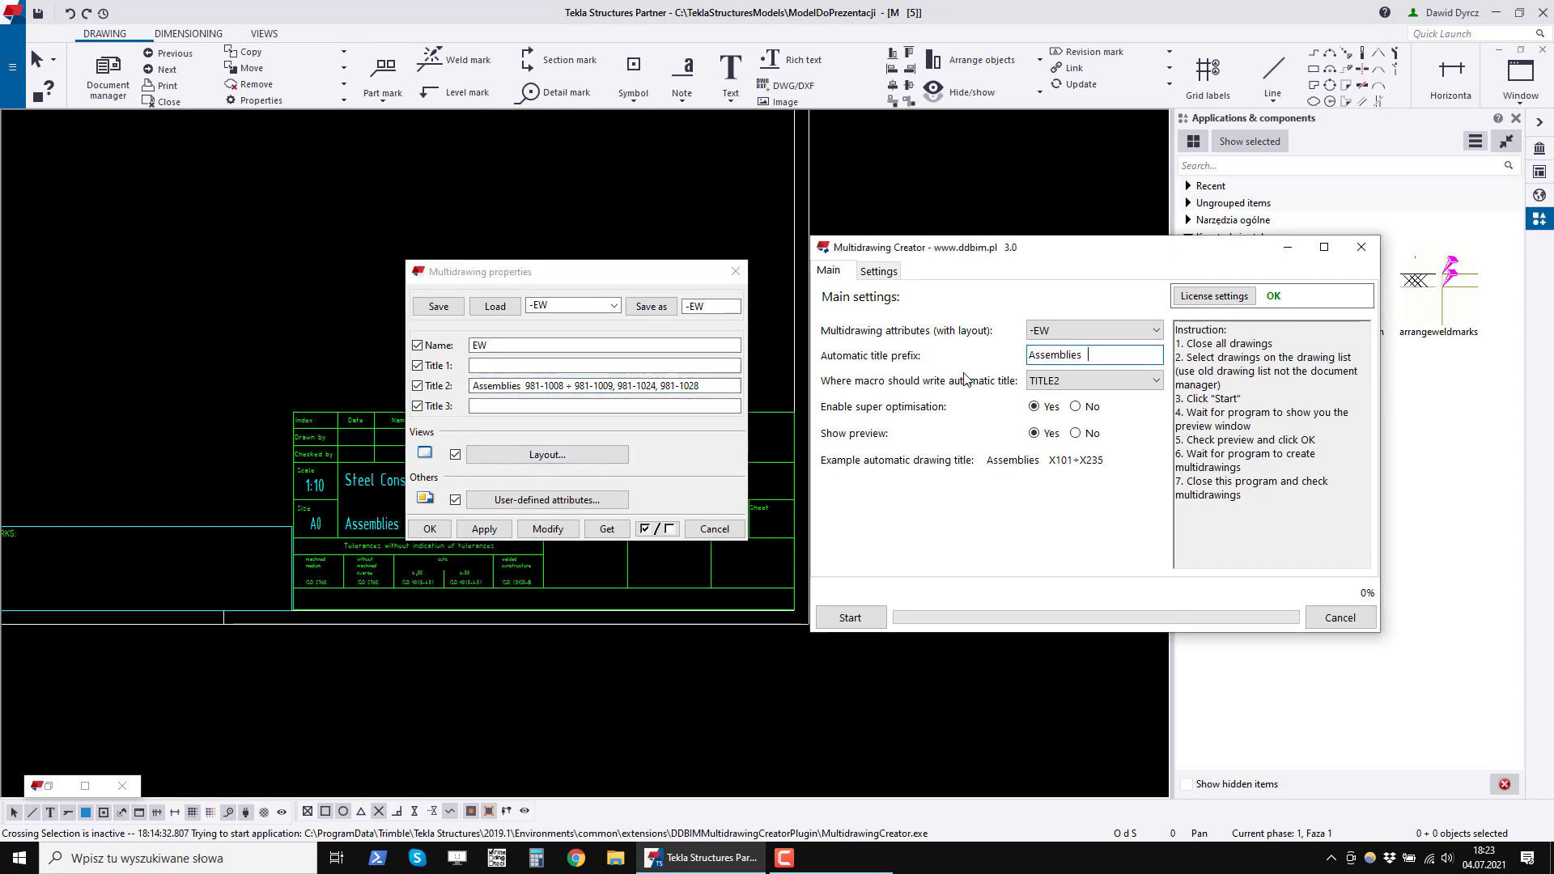
pyautogui.press('BackSpace')
# Try 'Parts' and 'Single parts' as the prefix, finally setting it to 'aaa'.
pyautogui.moveTo(1088, 355); pyautogui.dragTo(1005, 362)
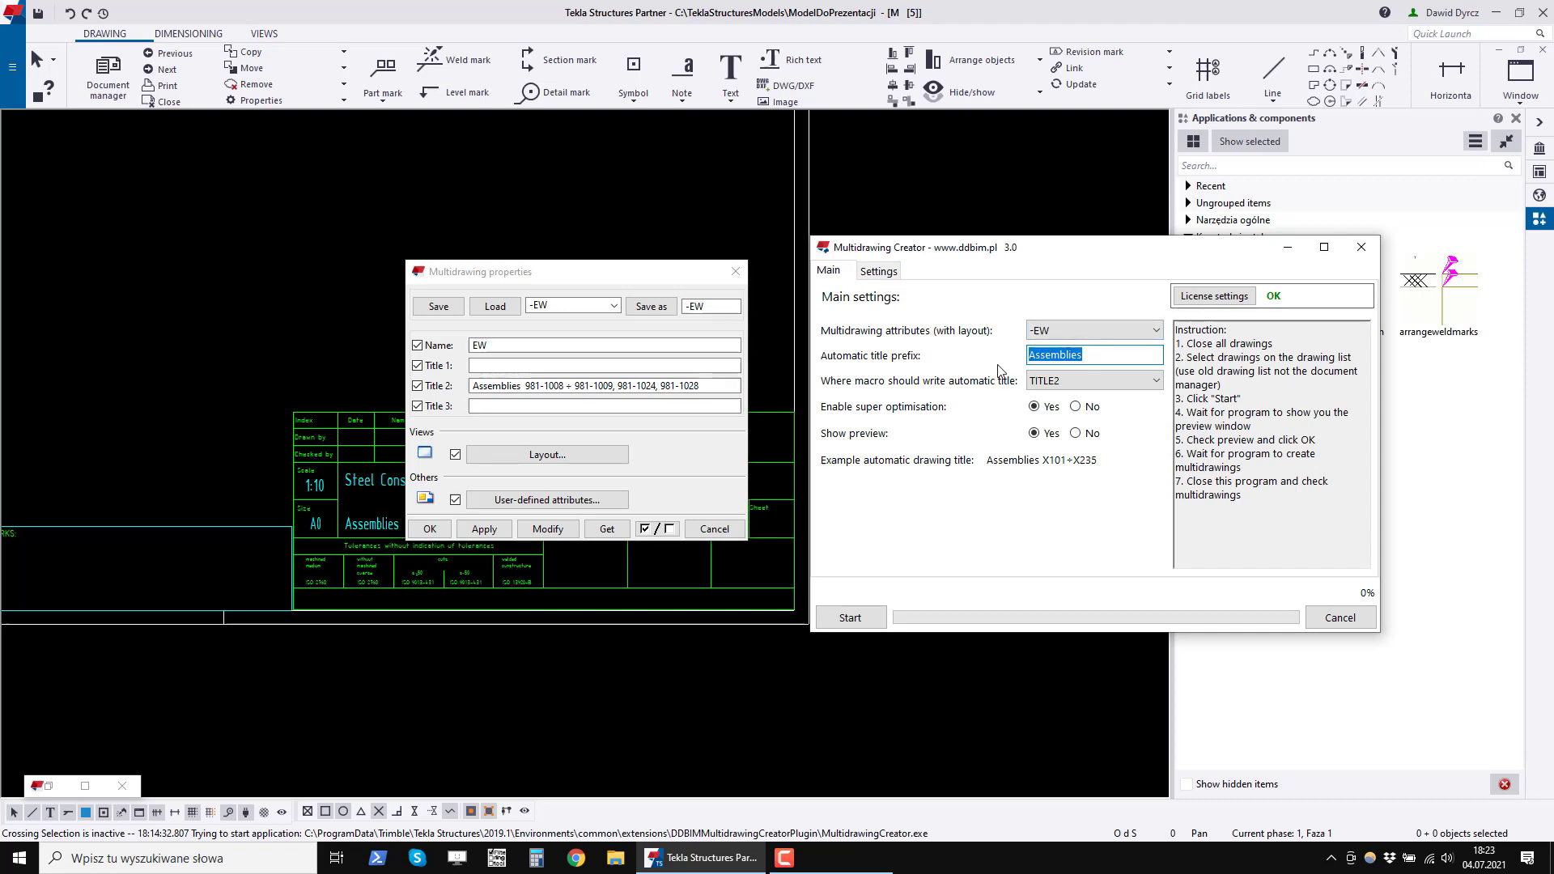
pyautogui.write('Parts')
pyautogui.press('BackSpace')
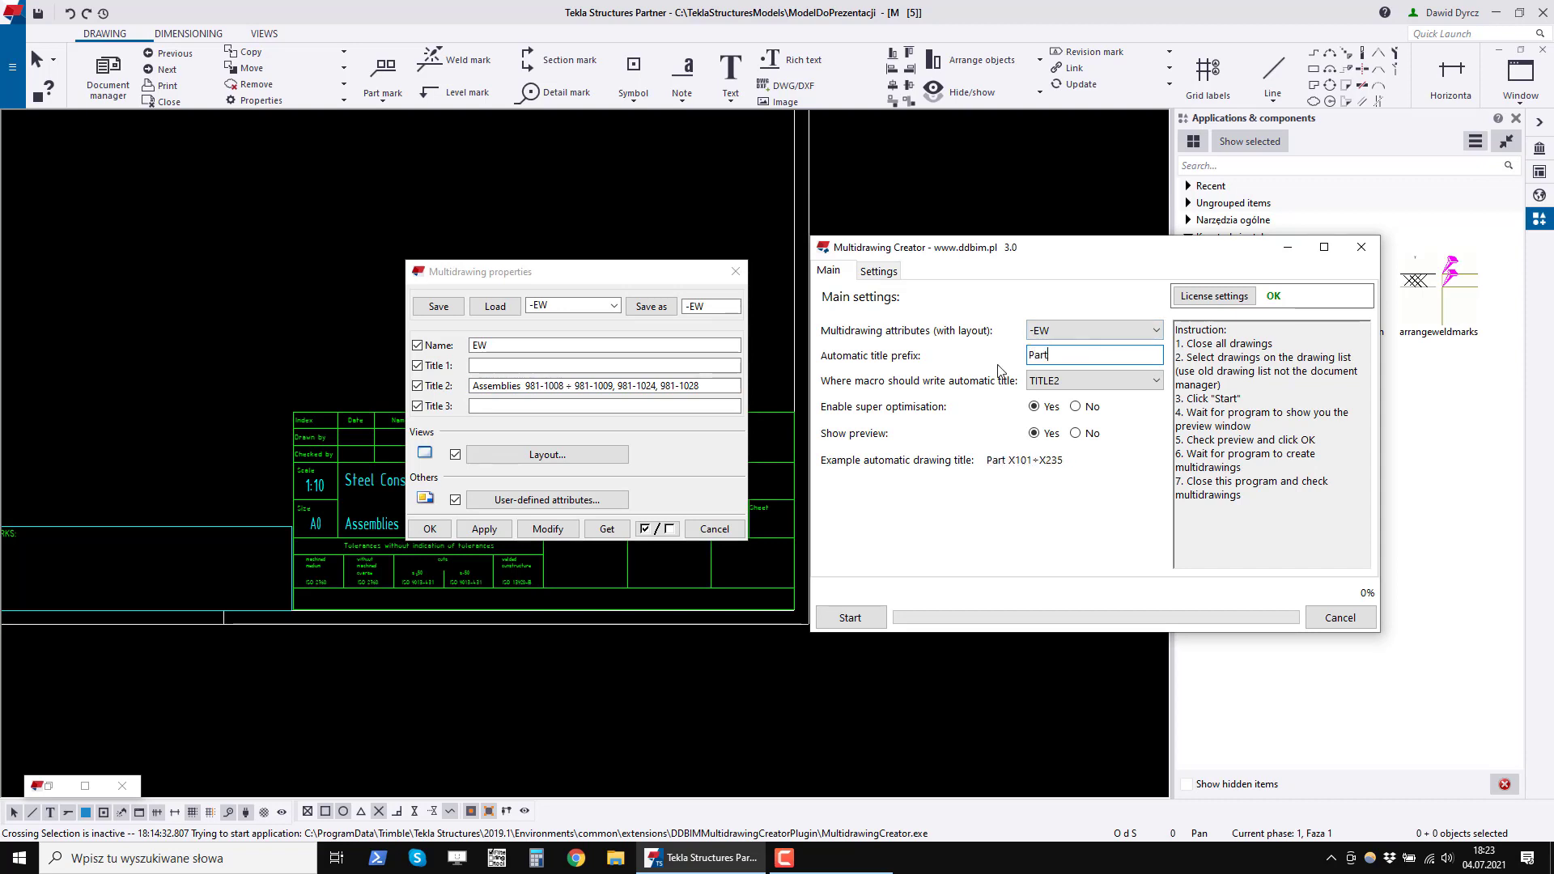
pyautogui.press('BackSpace')
pyautogui.press('BackSpace')
pyautogui.write('Single parts')
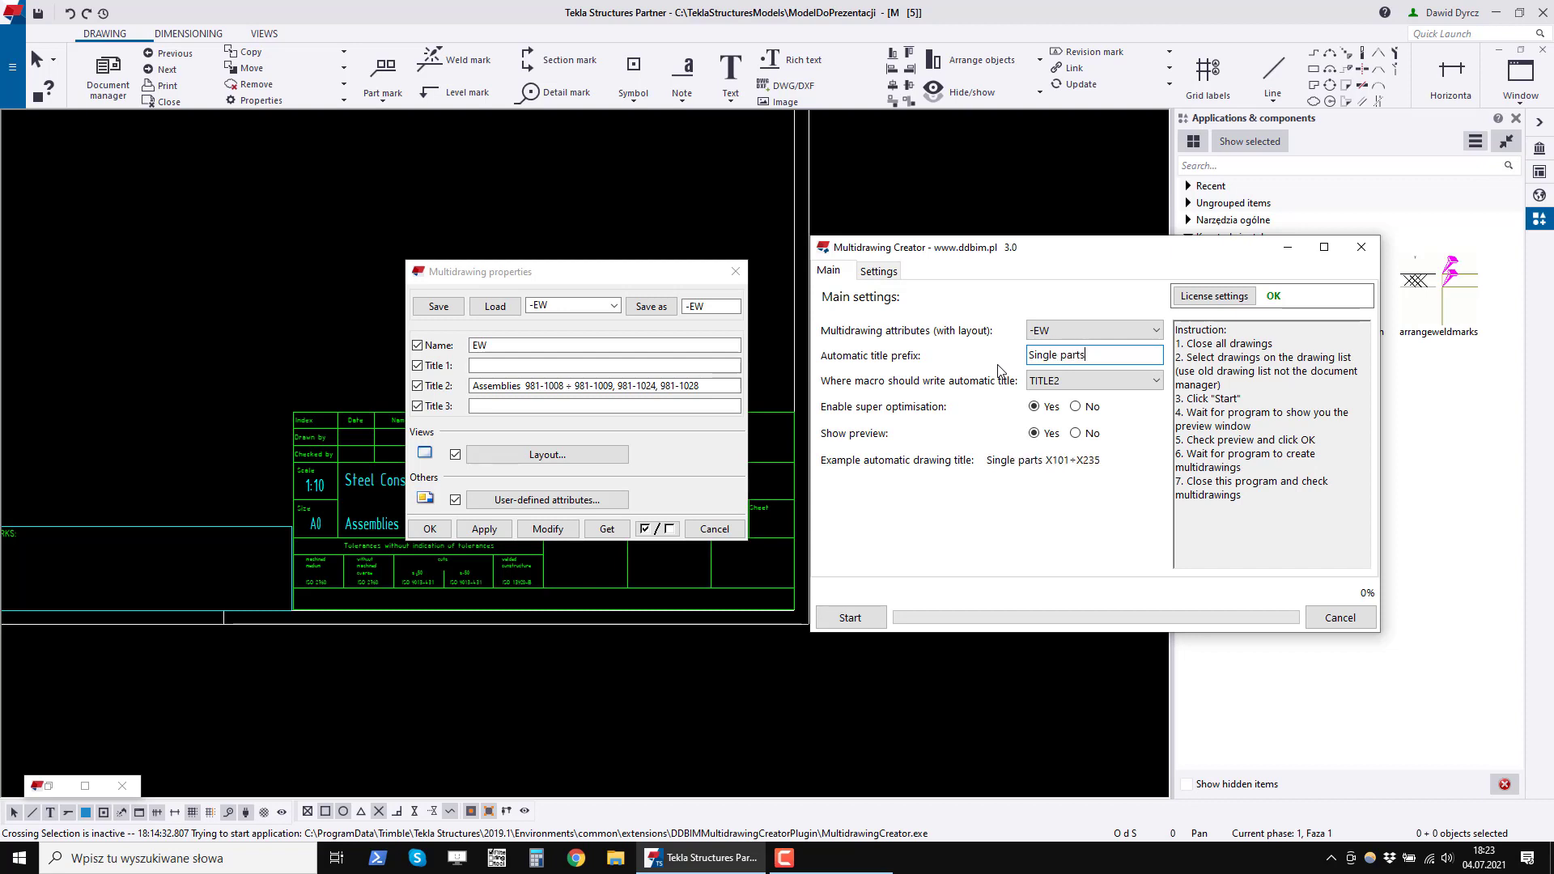
pyautogui.press('BackSpace')
pyautogui.press('BackSpace')
pyautogui.press('BackSpace')
pyautogui.press('BackSpace')
pyautogui.press('BackSpace')
pyautogui.press('BackSpace')
pyautogui.press('BackSpace')
pyautogui.press('BackSpace')
pyautogui.press('BackSpace')
pyautogui.press('BackSpace')
pyautogui.press('BackSpace')
pyautogui.press('BackSpace')
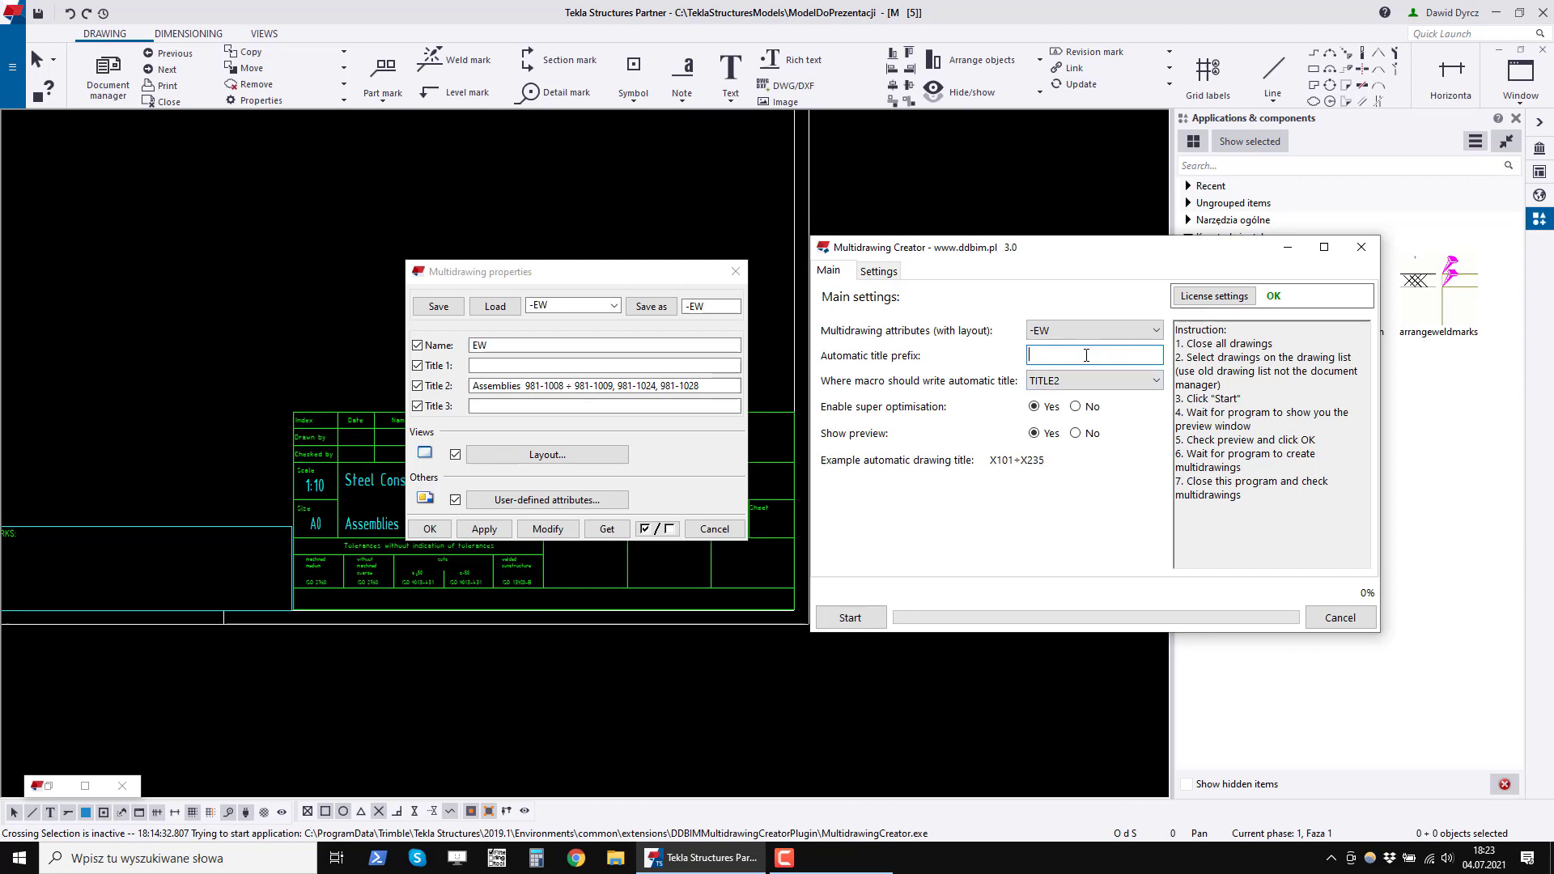
pyautogui.write('aaa')
# Paste 'aaa' over Assemblies in the Title 2 field of the multidrawing properties.
pyautogui.hotkey('ctrl', 'a')
pyautogui.hotkey('ctrl', 'c')
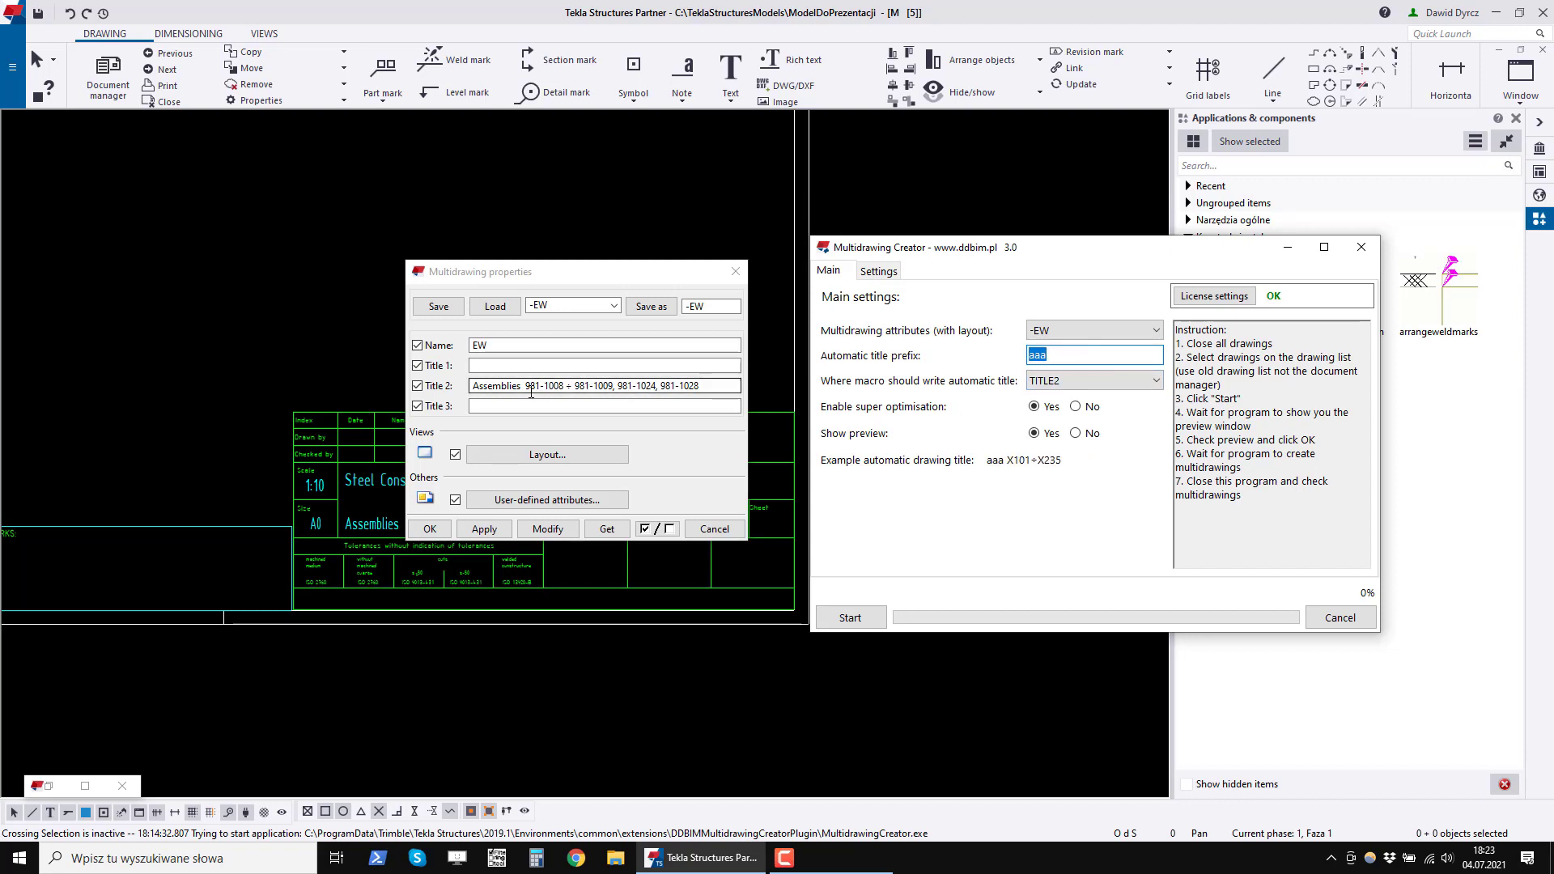
pyautogui.doubleClick(477, 386)
pyautogui.hotkey('ctrl', 'v')
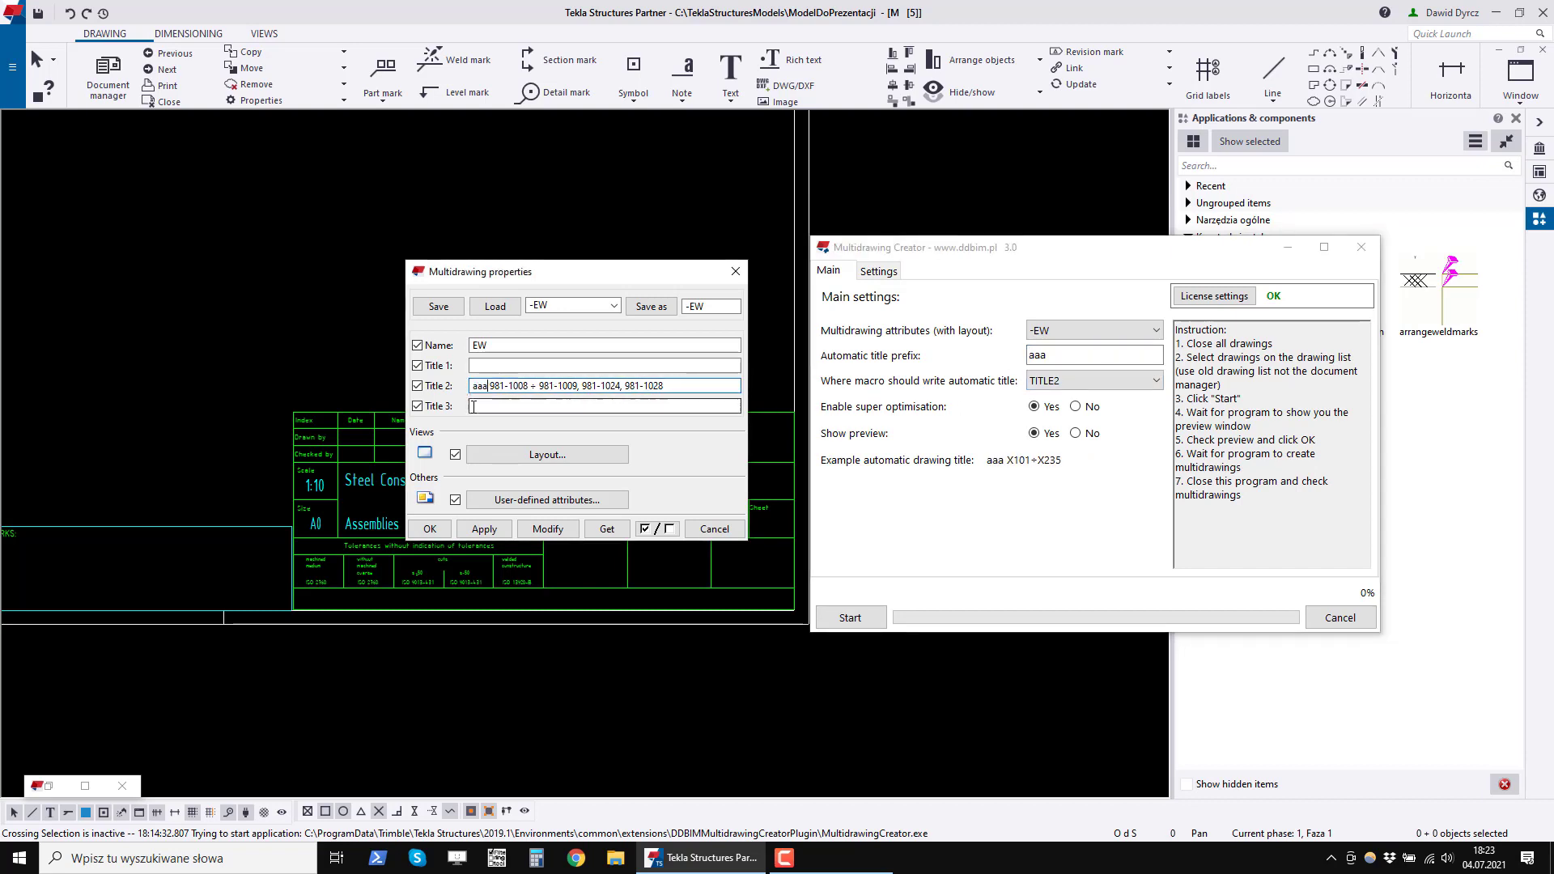
pyautogui.moveTo(488, 386); pyautogui.dragTo(572, 382)
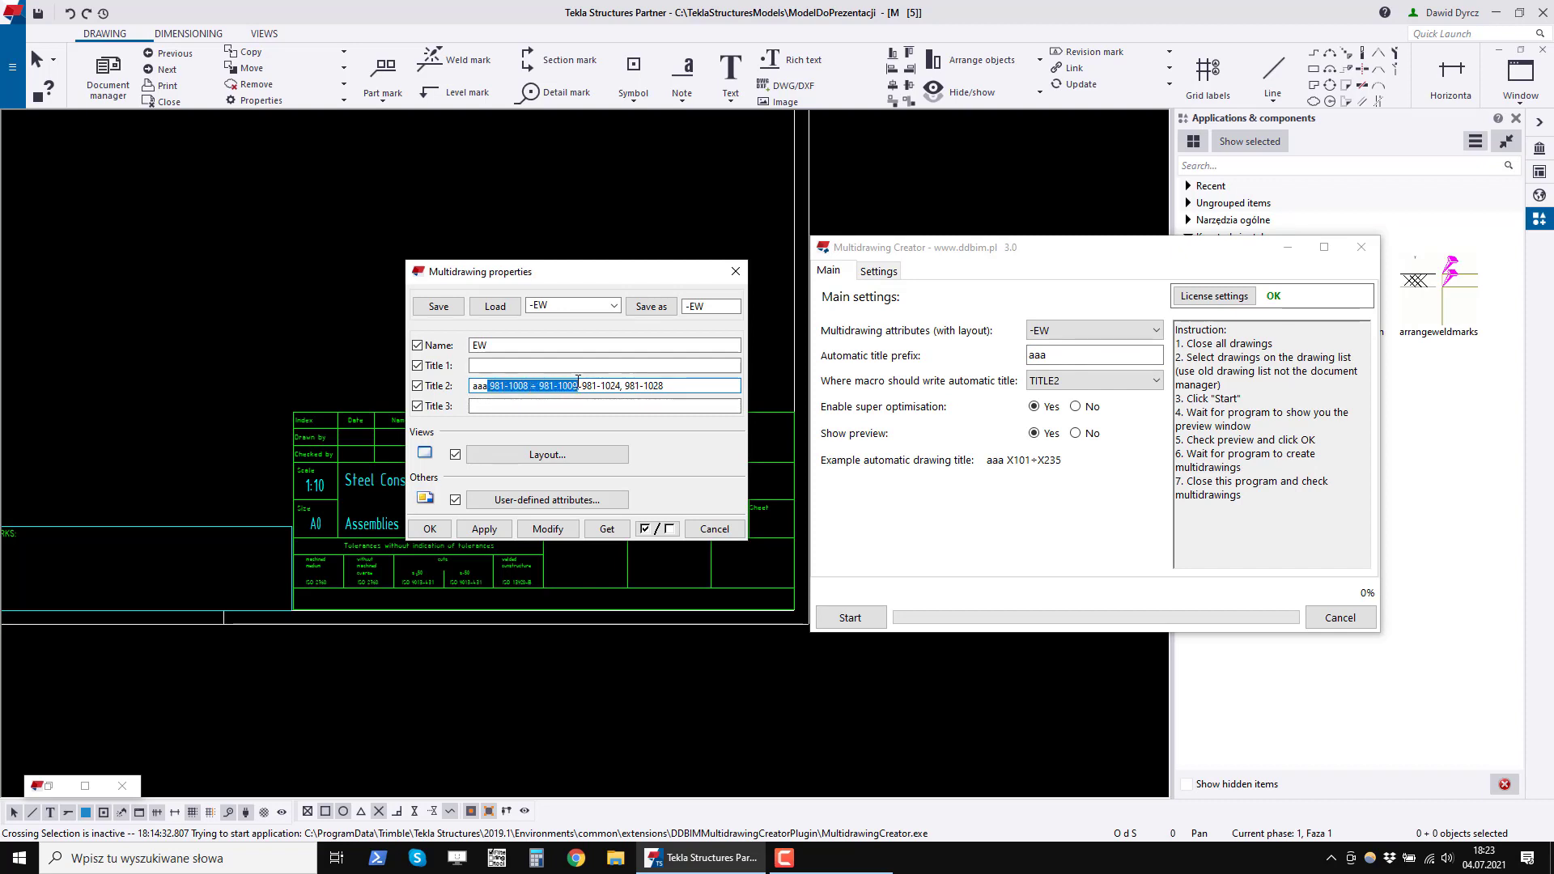
pyautogui.click(710, 404)
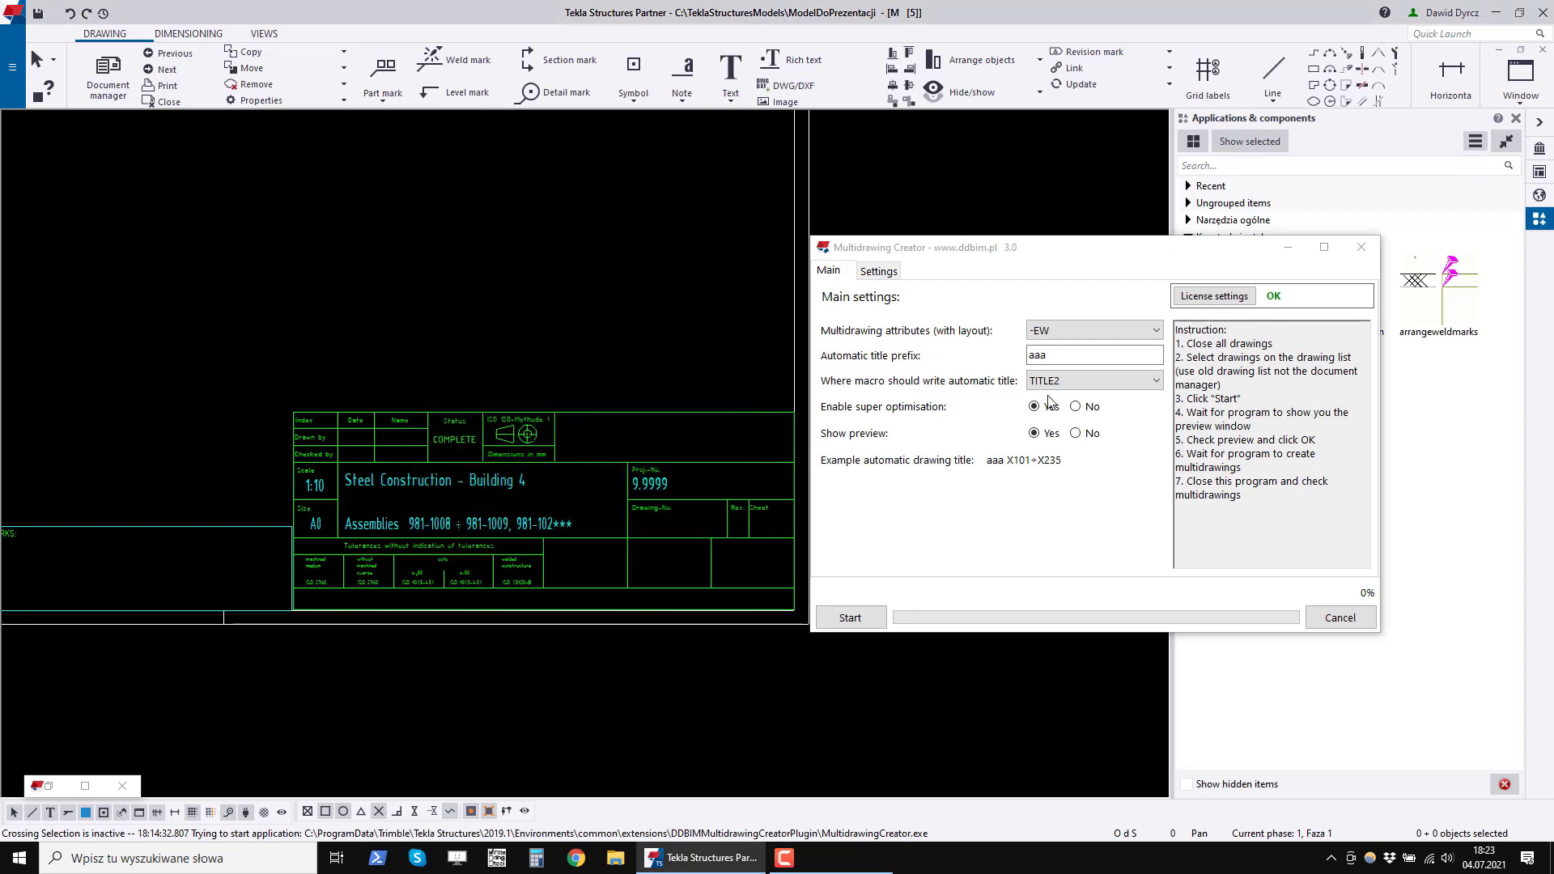
# Set the automatic title target to TITLE2, checking the multidrawing's titles in its properties.
pyautogui.click(1115, 381)
pyautogui.click(1074, 404)
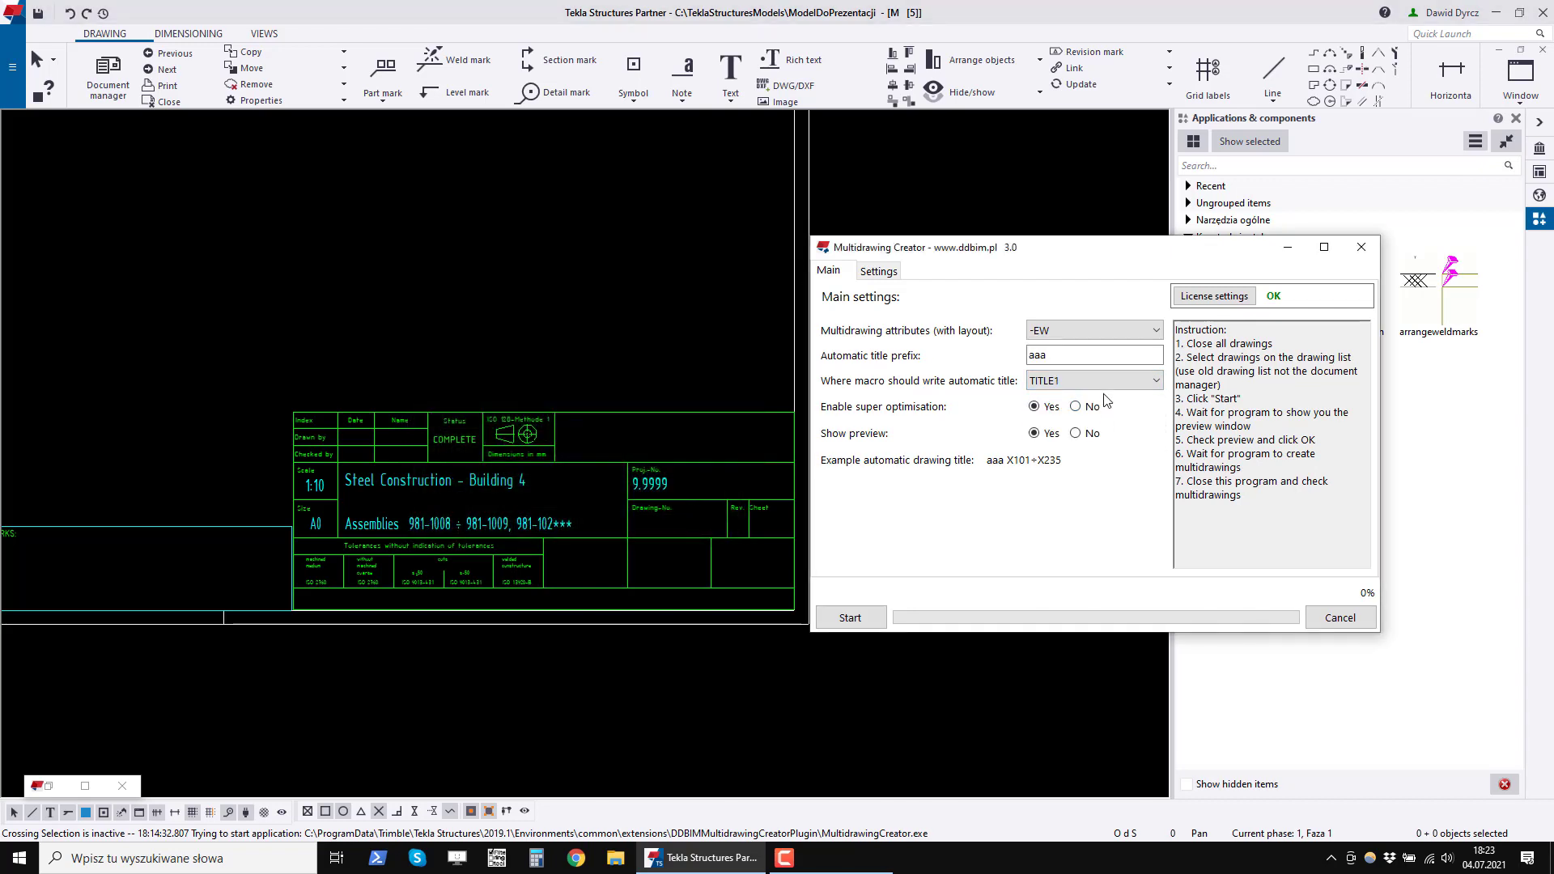
pyautogui.click(1106, 382)
pyautogui.click(1079, 421)
pyautogui.click(1085, 387)
pyautogui.click(1069, 400)
pyautogui.doubleClick(450, 275)
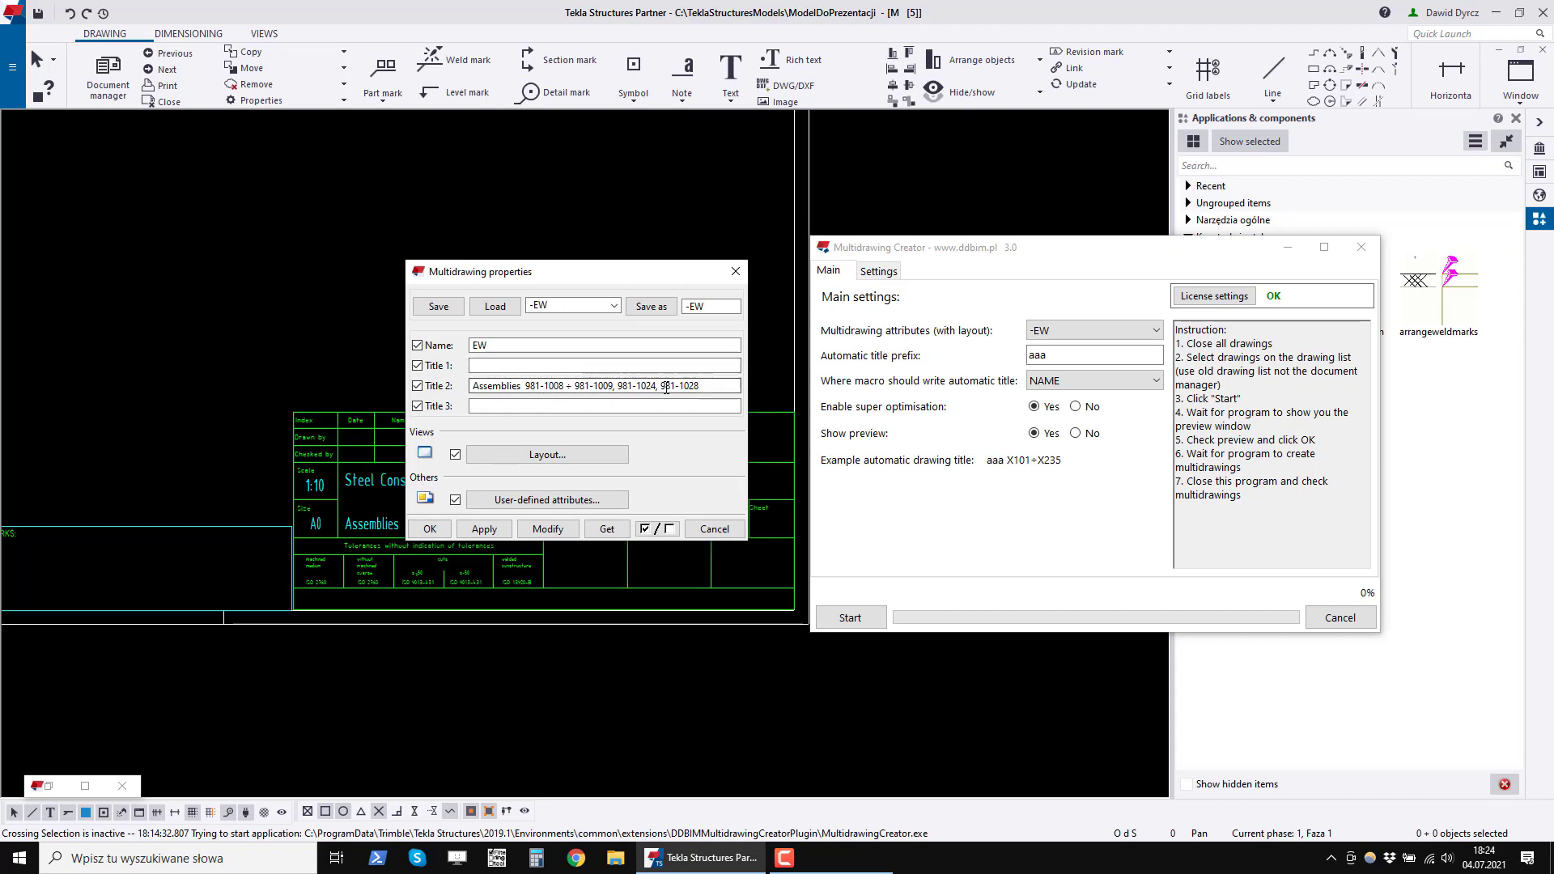
pyautogui.click(1125, 382)
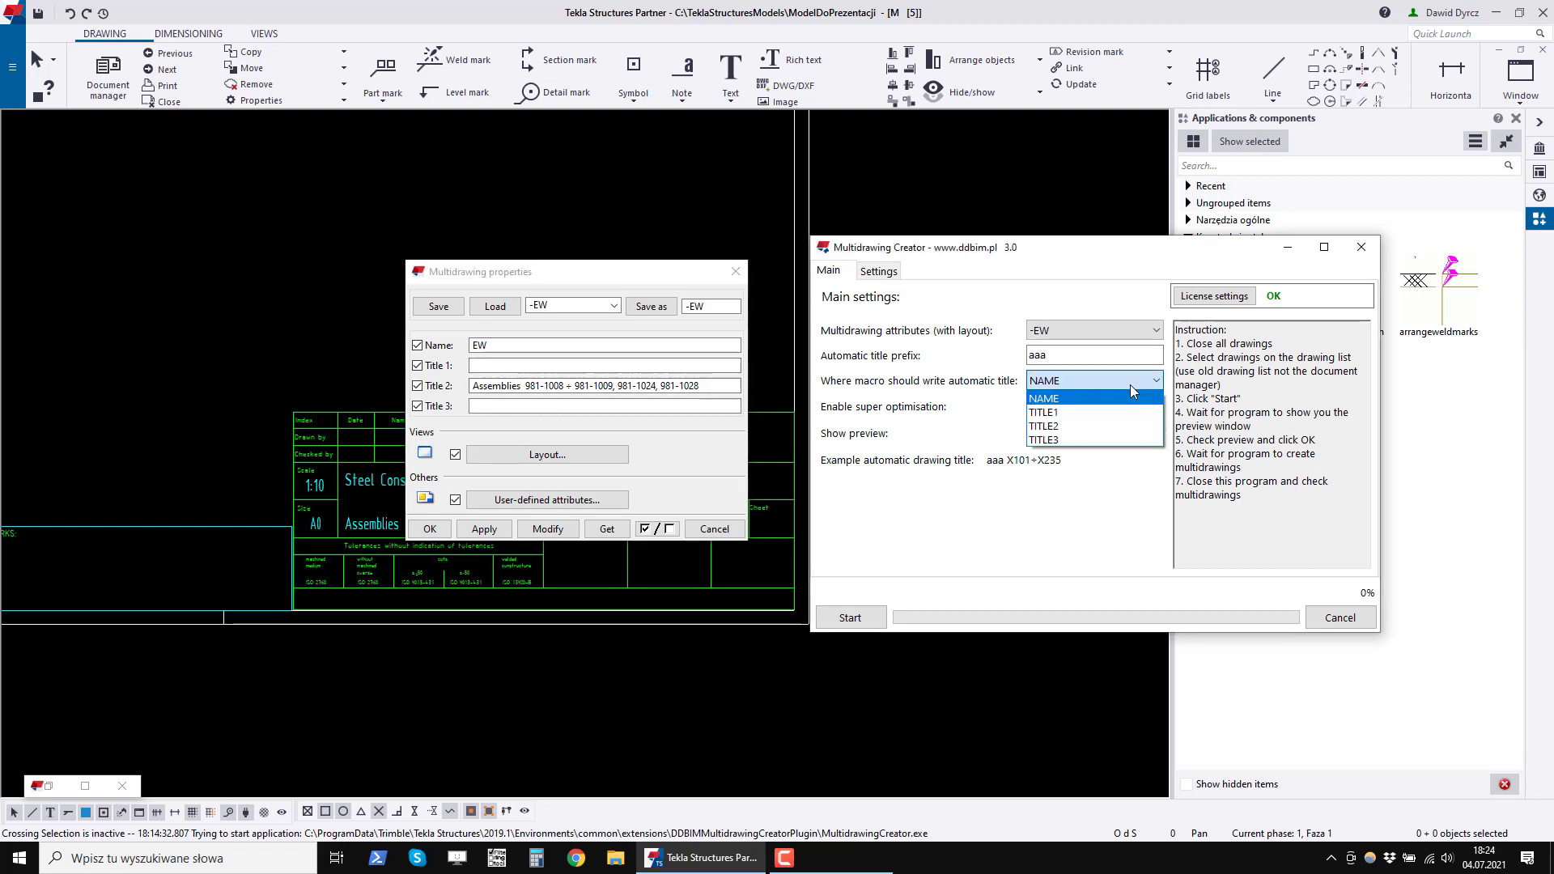
pyautogui.click(1084, 427)
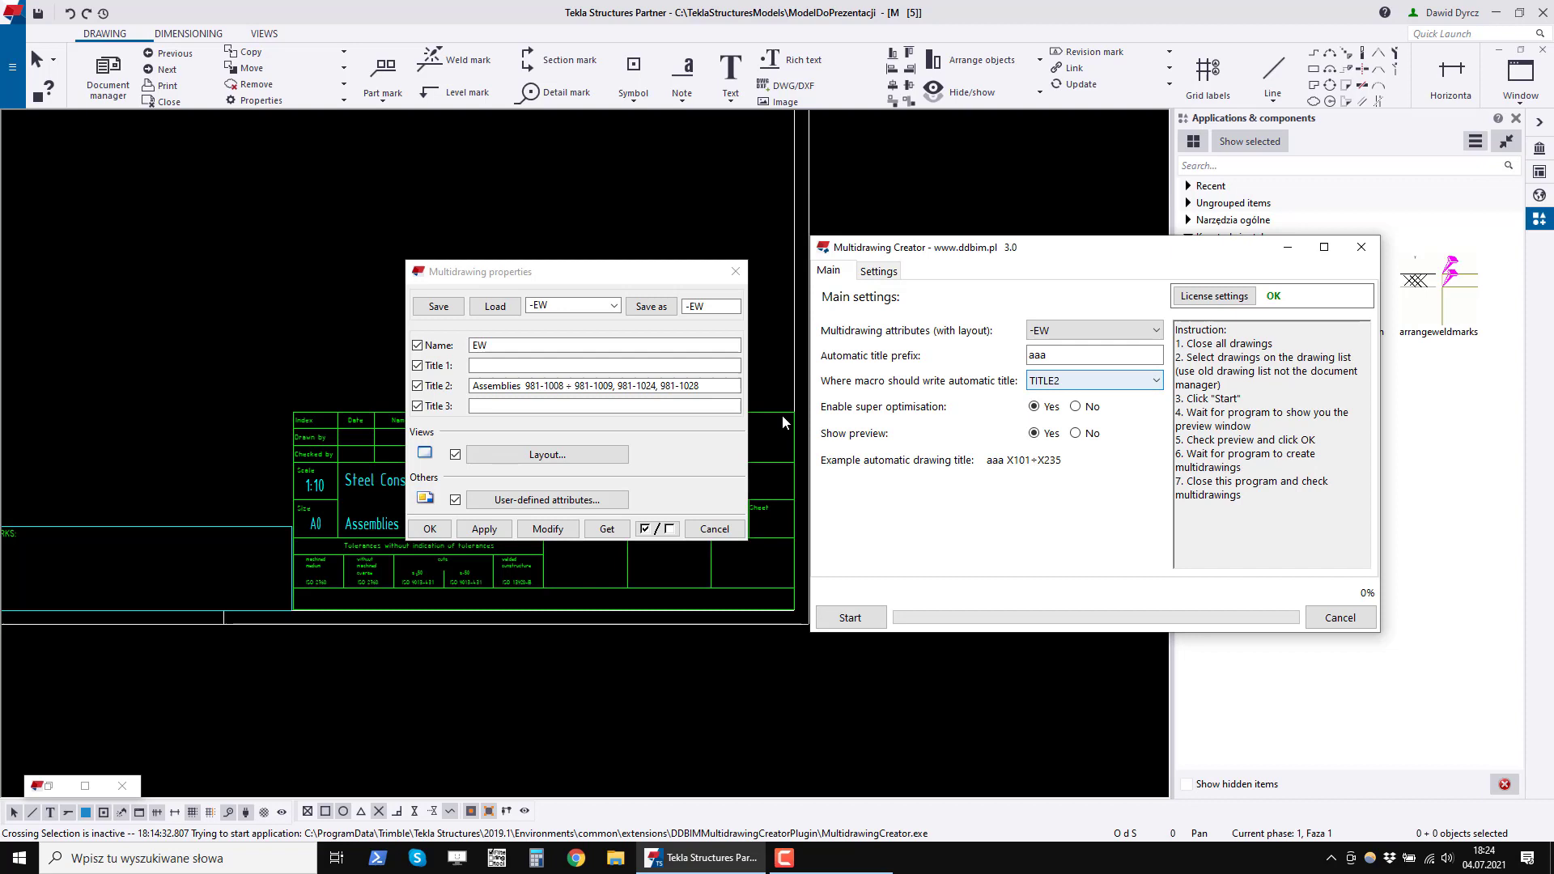
# Confirm Title 2 holds the assemblies text, then set Enable super optimisation to No.
pyautogui.moveTo(713, 386); pyautogui.dragTo(426, 386)
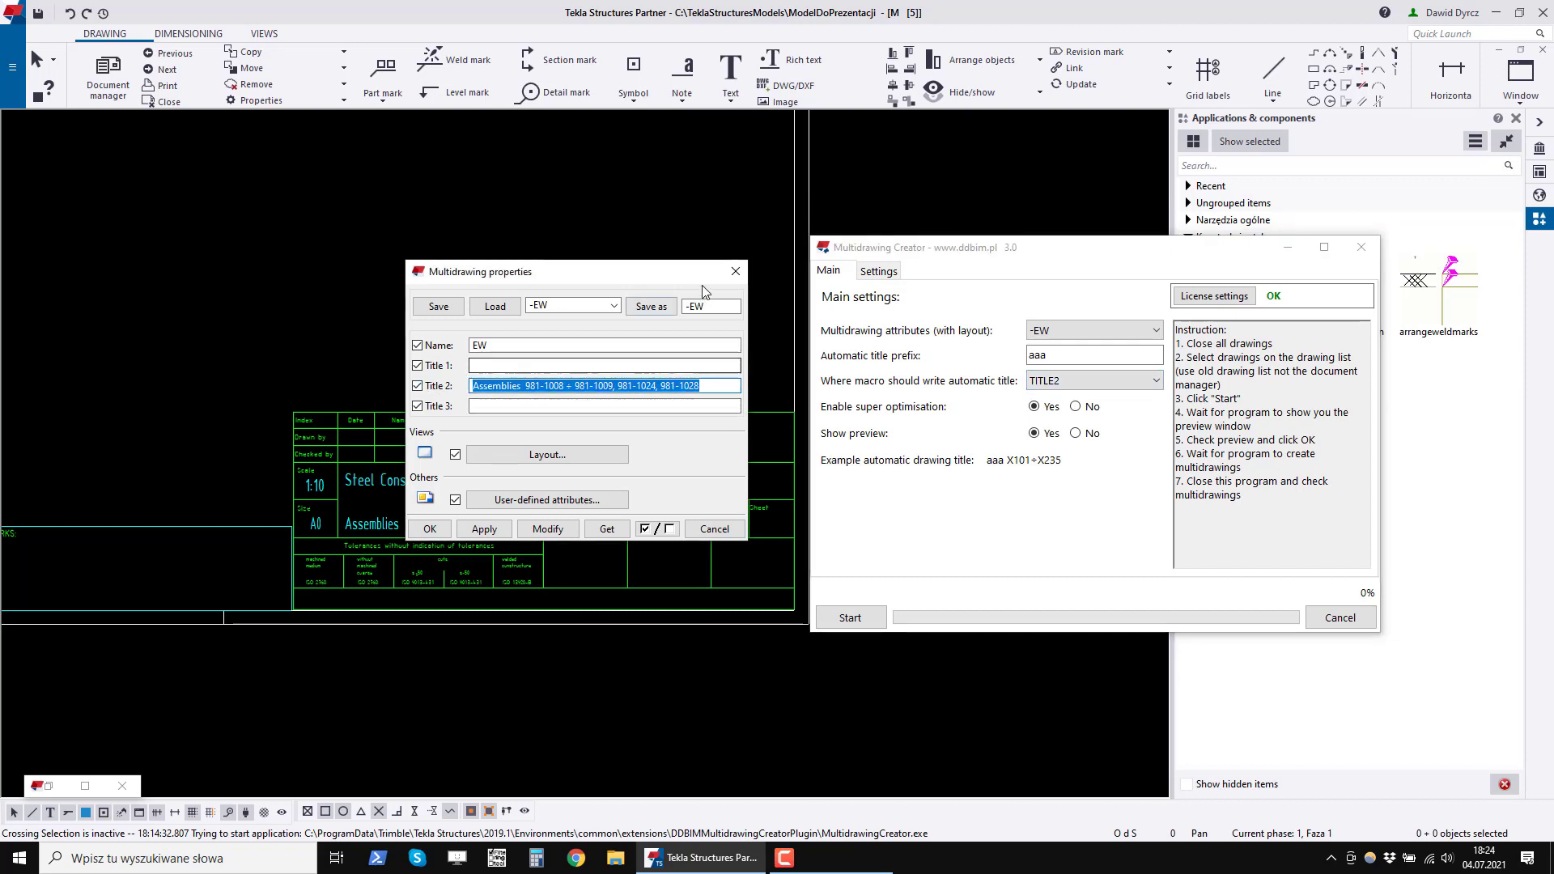
pyautogui.click(736, 271)
pyautogui.moveTo(1111, 245); pyautogui.dragTo(1059, 231)
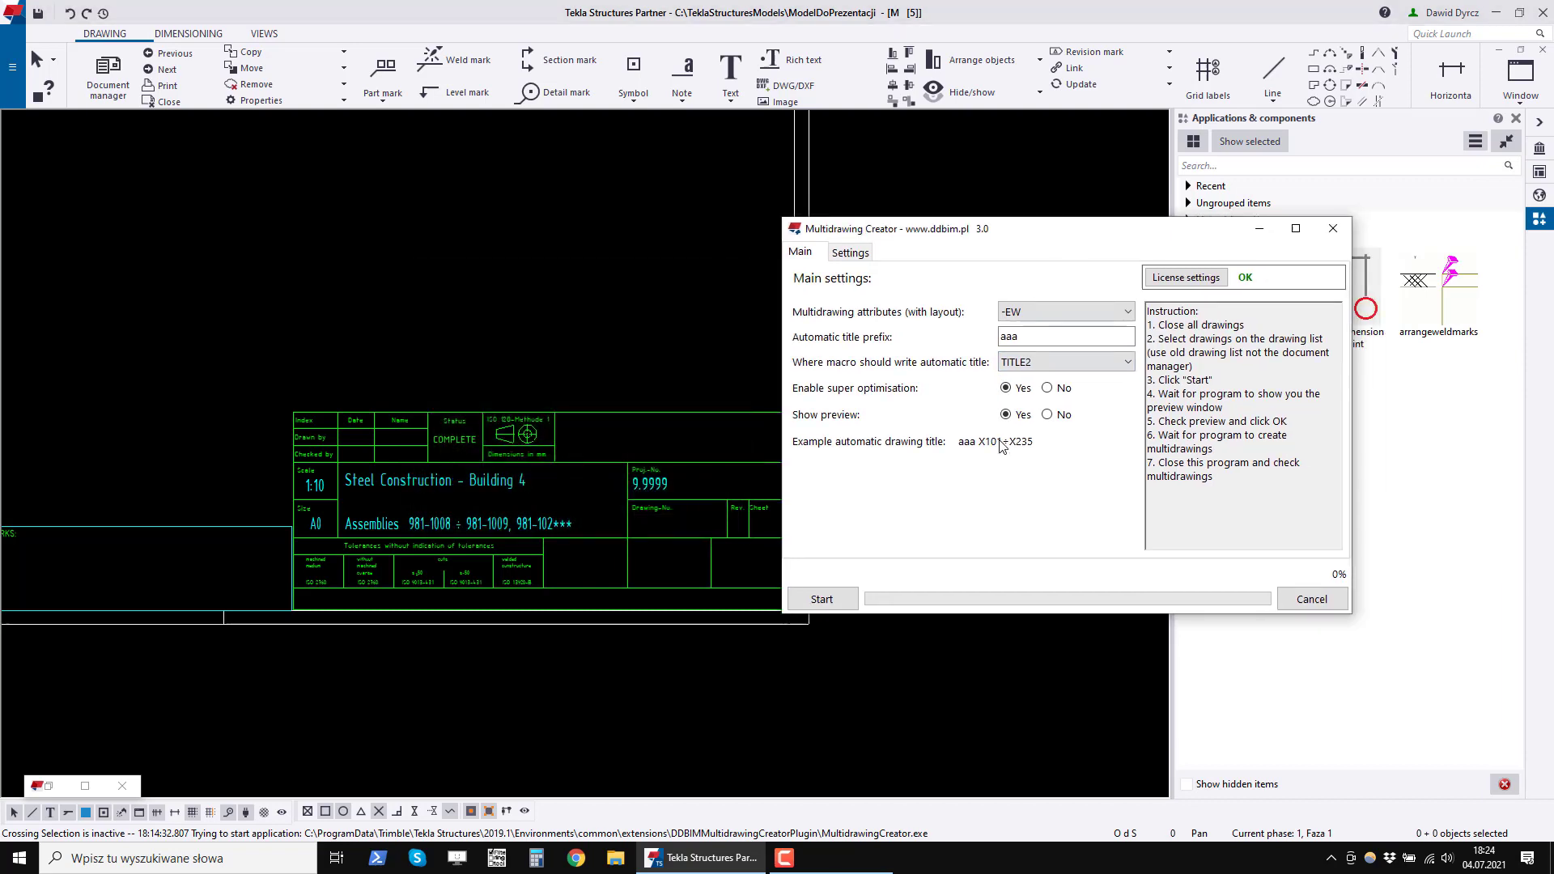
pyautogui.click(1048, 389)
# Reopen and close the multidrawing properties, then set Enable super optimisation back to Yes.
pyautogui.doubleClick(517, 335)
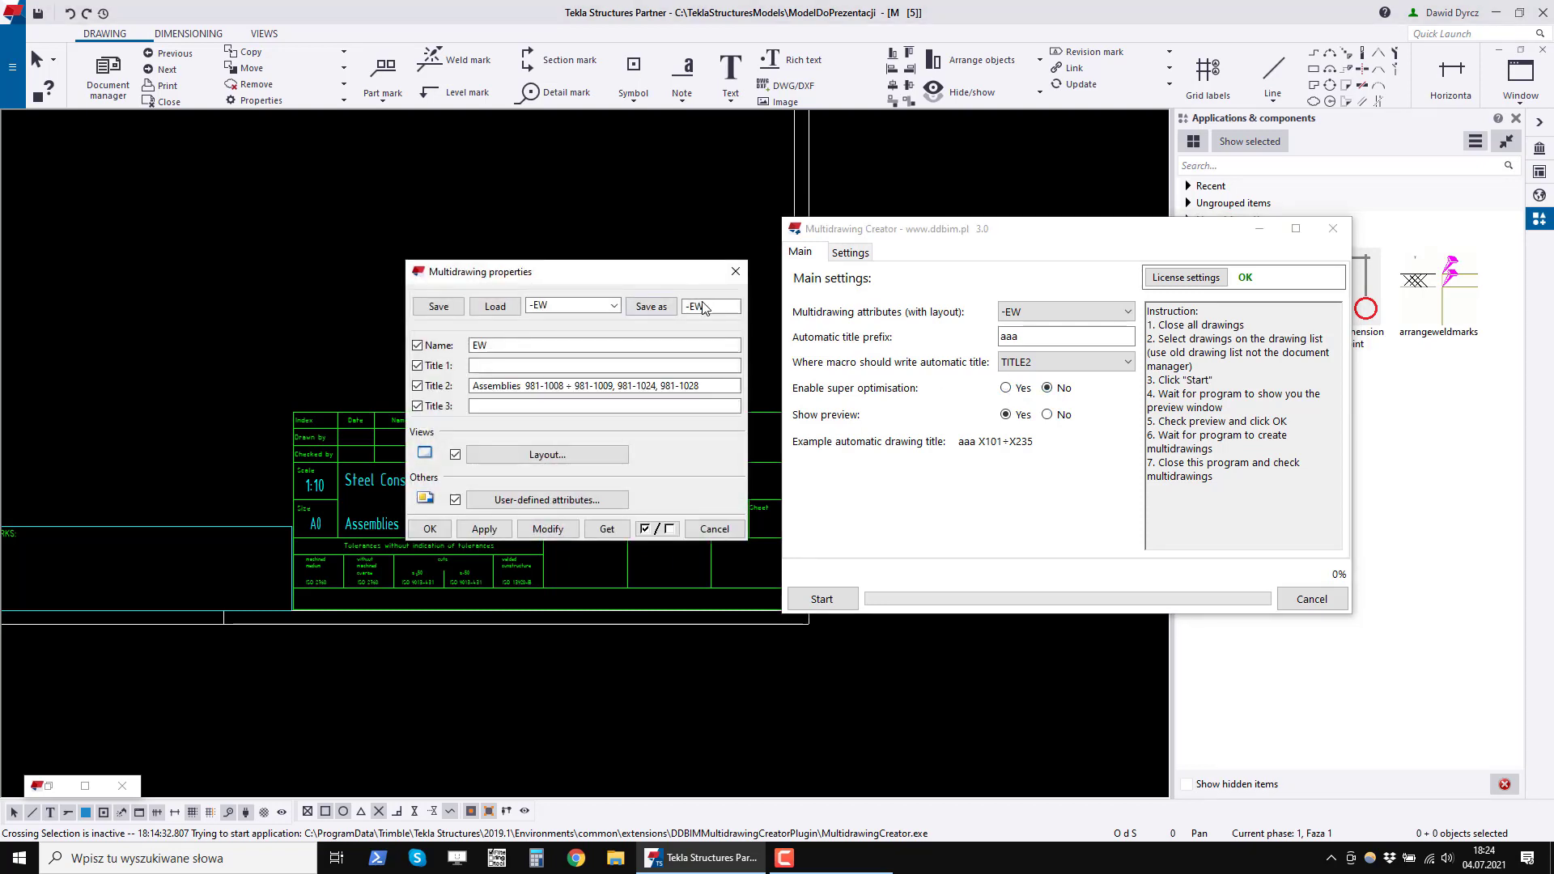
pyautogui.click(733, 272)
pyautogui.click(1006, 387)
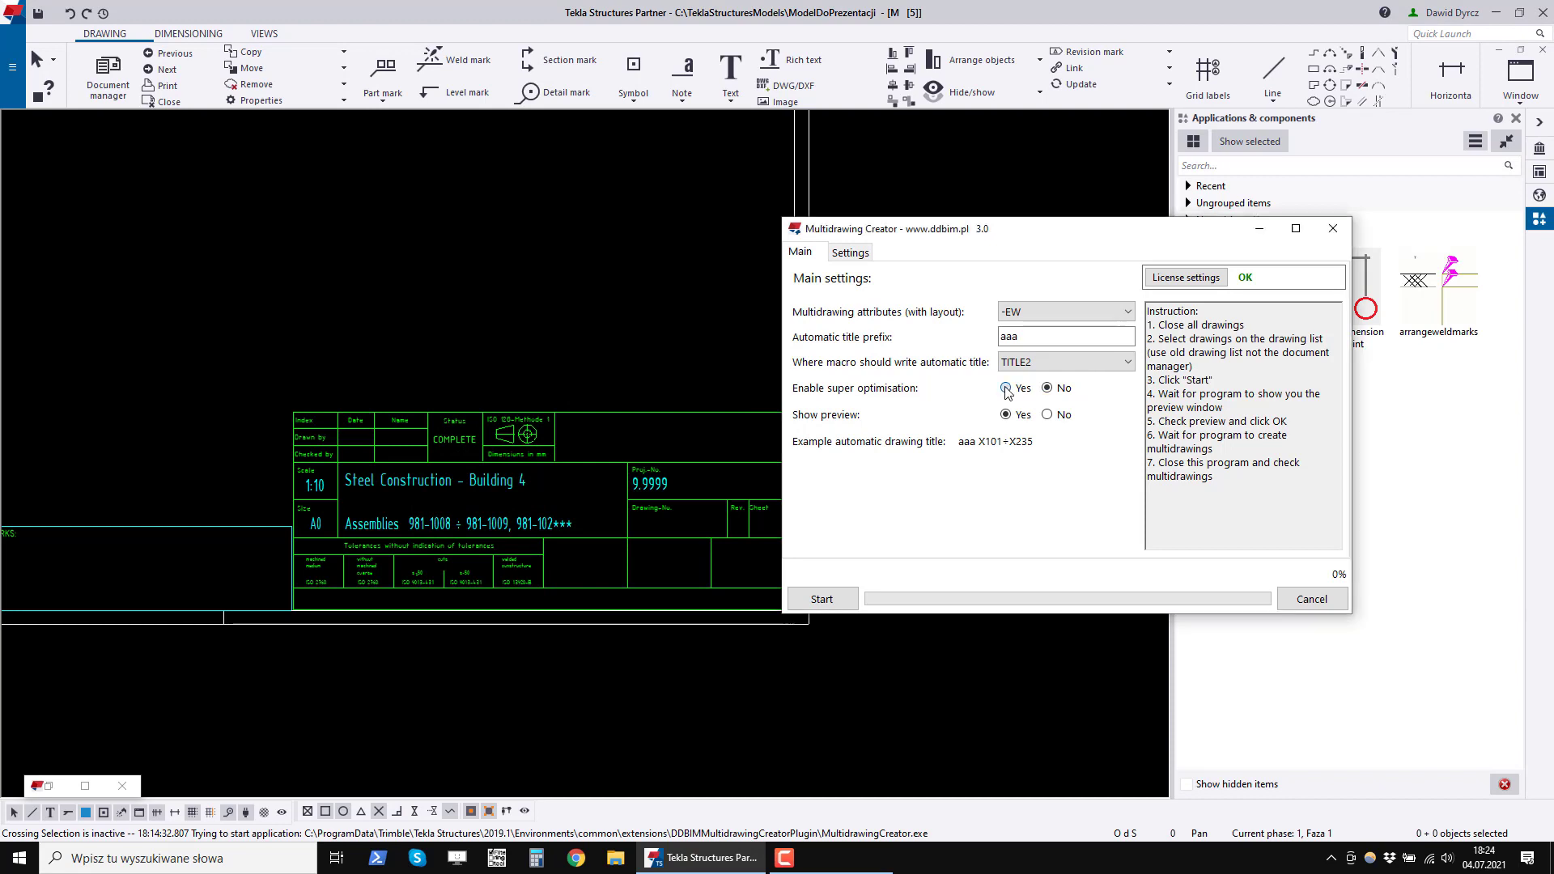
pyautogui.click(1067, 391)
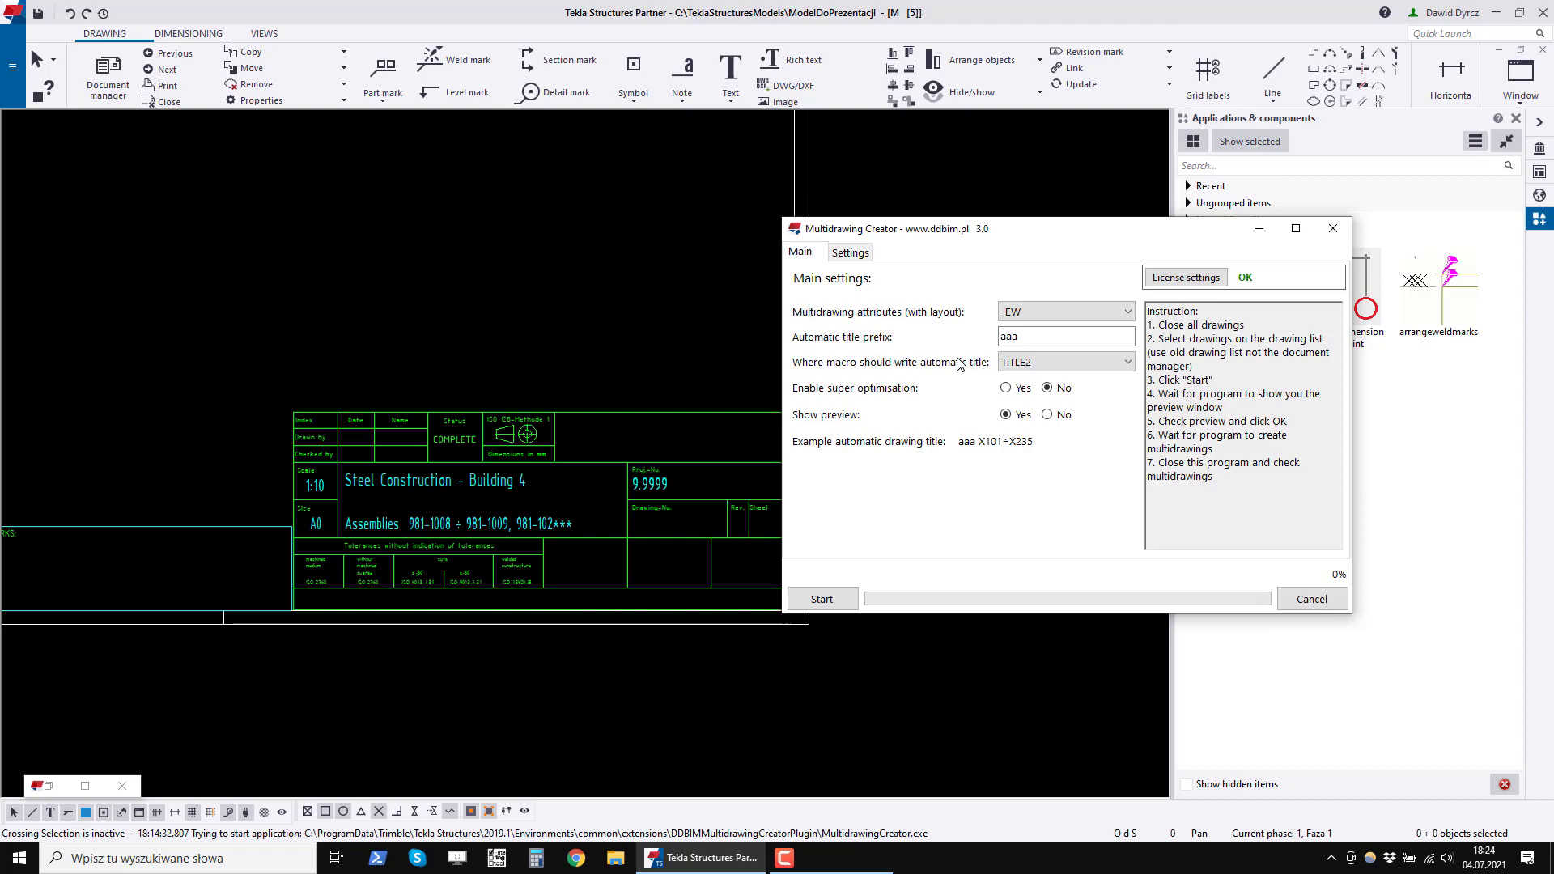
pyautogui.click(1006, 388)
pyautogui.moveTo(1039, 241); pyautogui.dragTo(1031, 243)
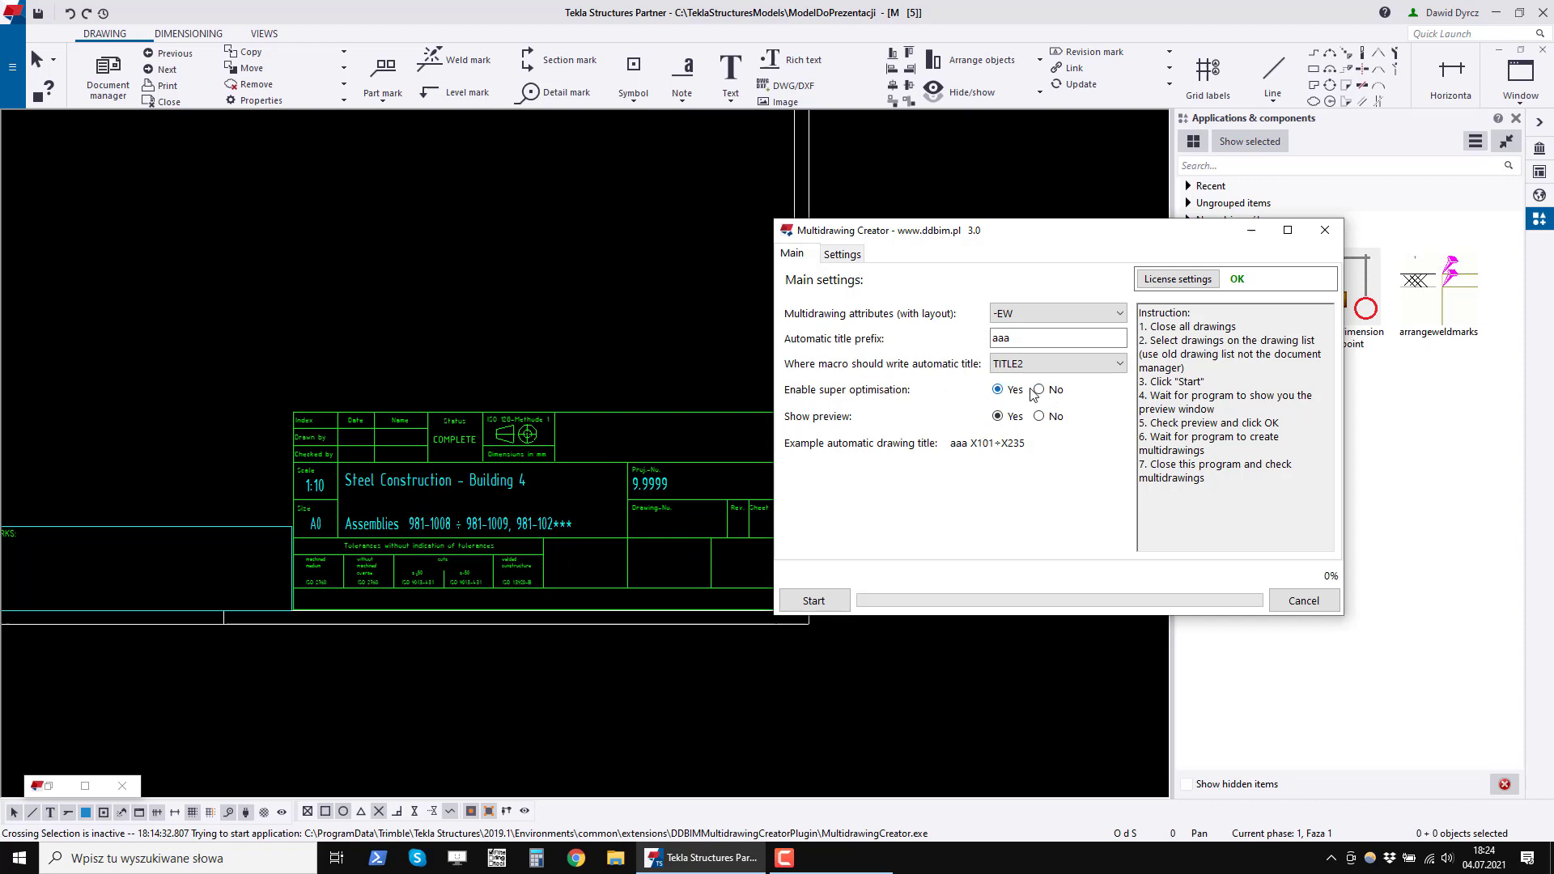
# Show the Settings tab and inspect the 1189 × 841 sheet size values.
pyautogui.click(843, 254)
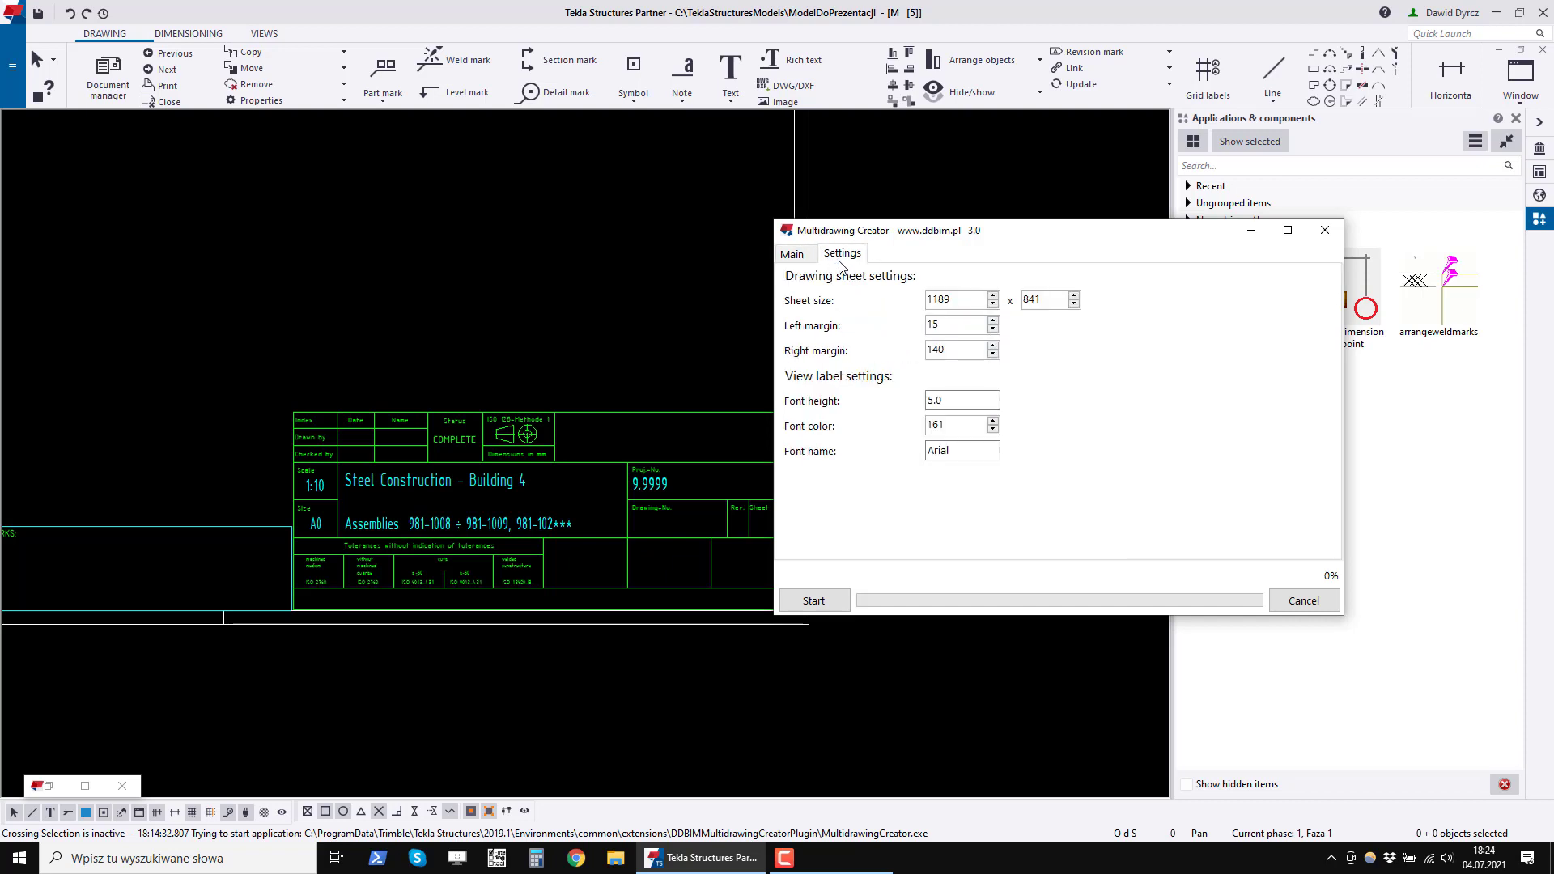
pyautogui.click(731, 644)
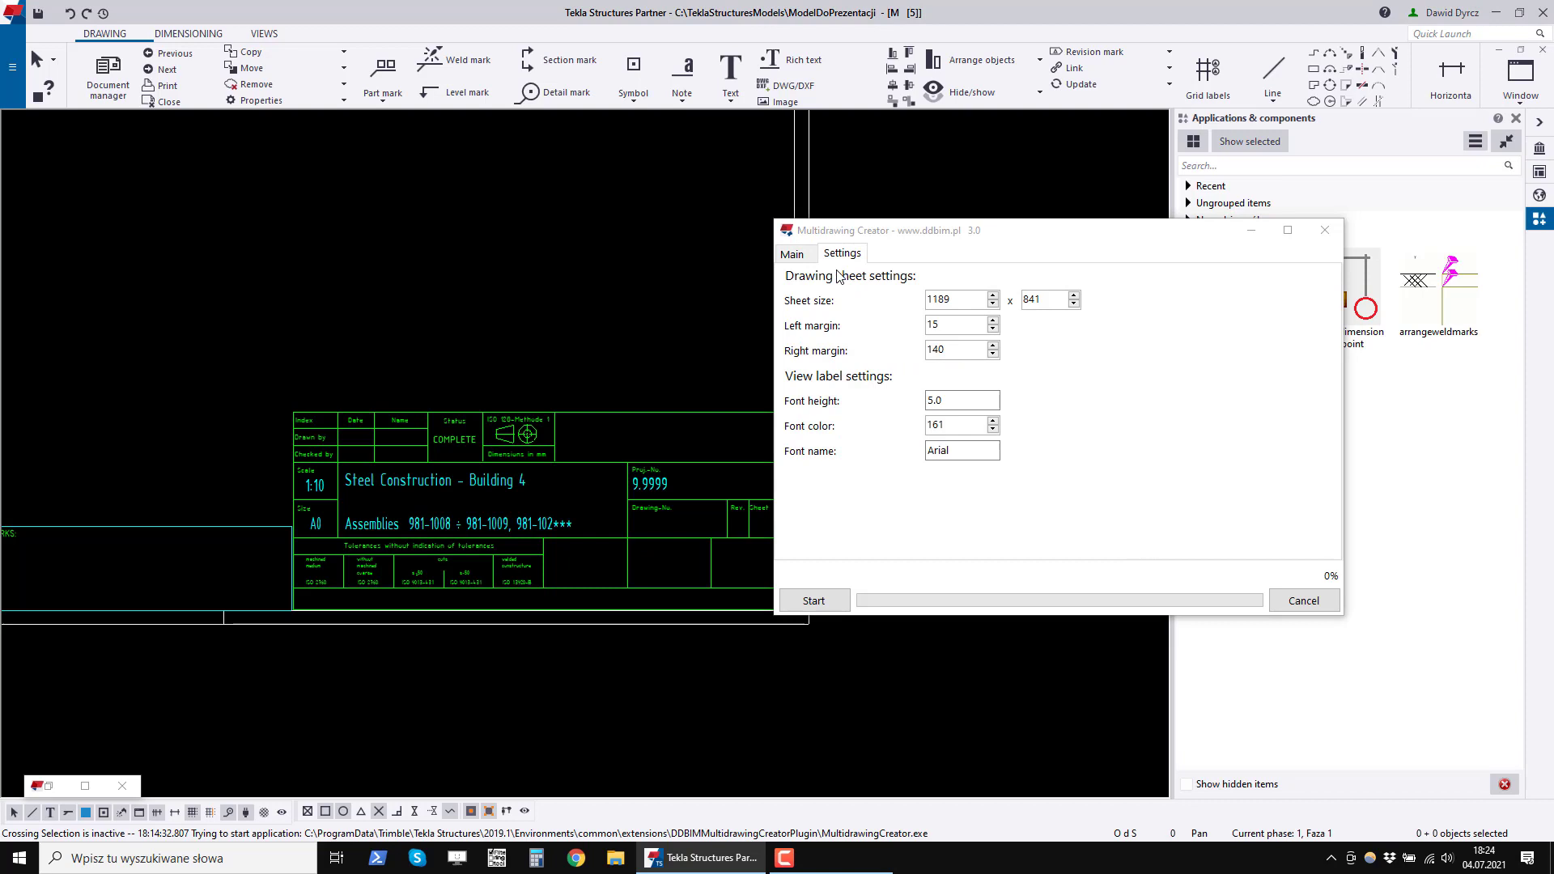
pyautogui.click(971, 307)
pyautogui.doubleClick(963, 307)
pyautogui.press('Tab')
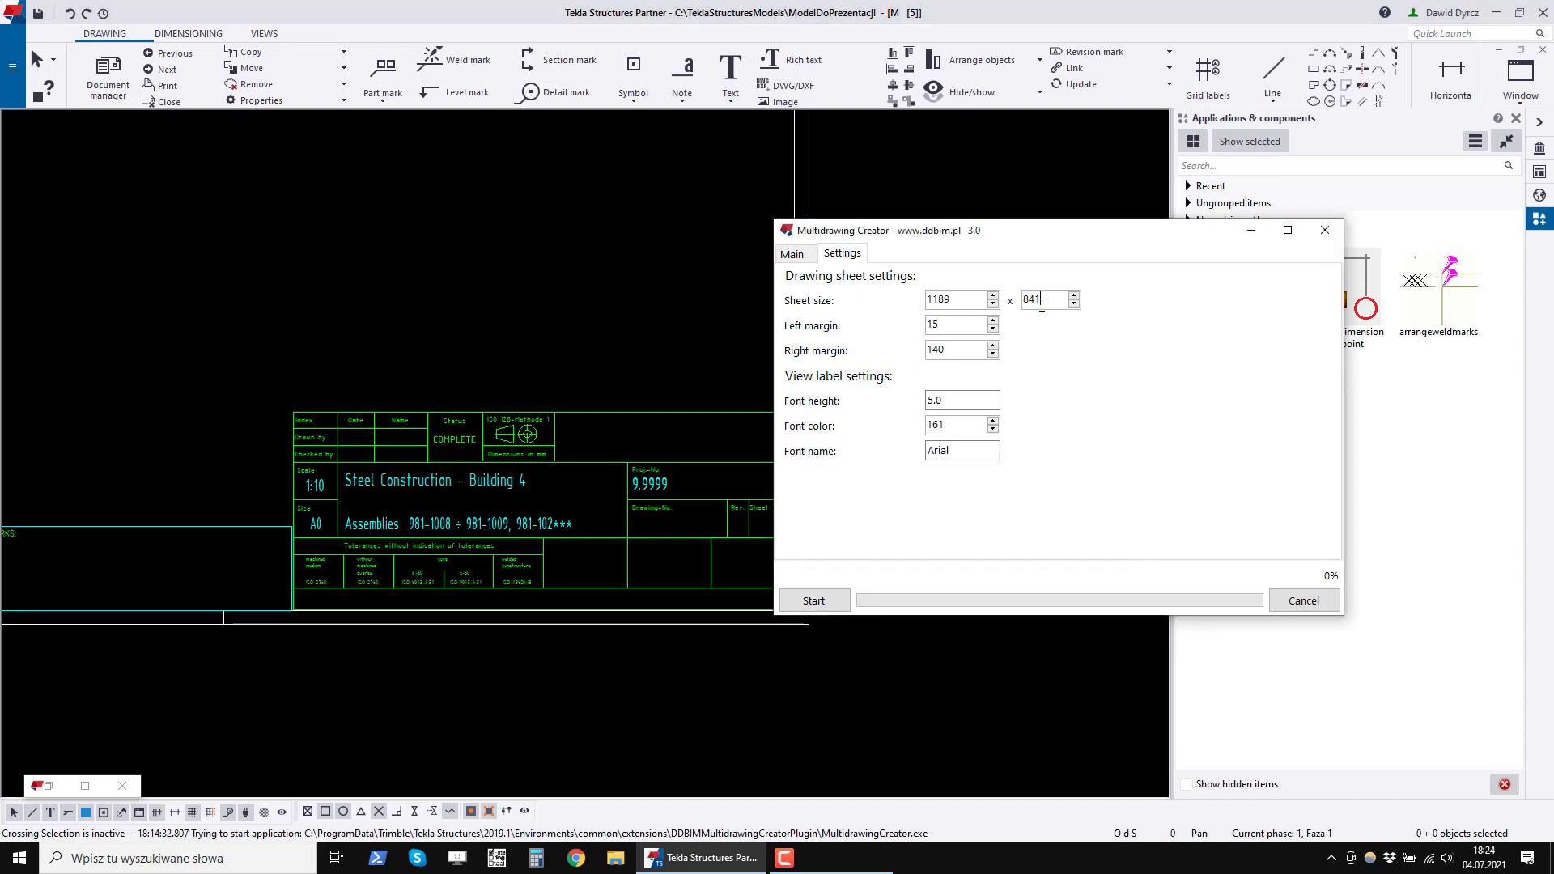
pyautogui.moveTo(955, 307); pyautogui.dragTo(917, 303)
pyautogui.click(959, 301)
pyautogui.doubleClick(959, 301)
pyautogui.click(1047, 303)
pyautogui.doubleClick(947, 298)
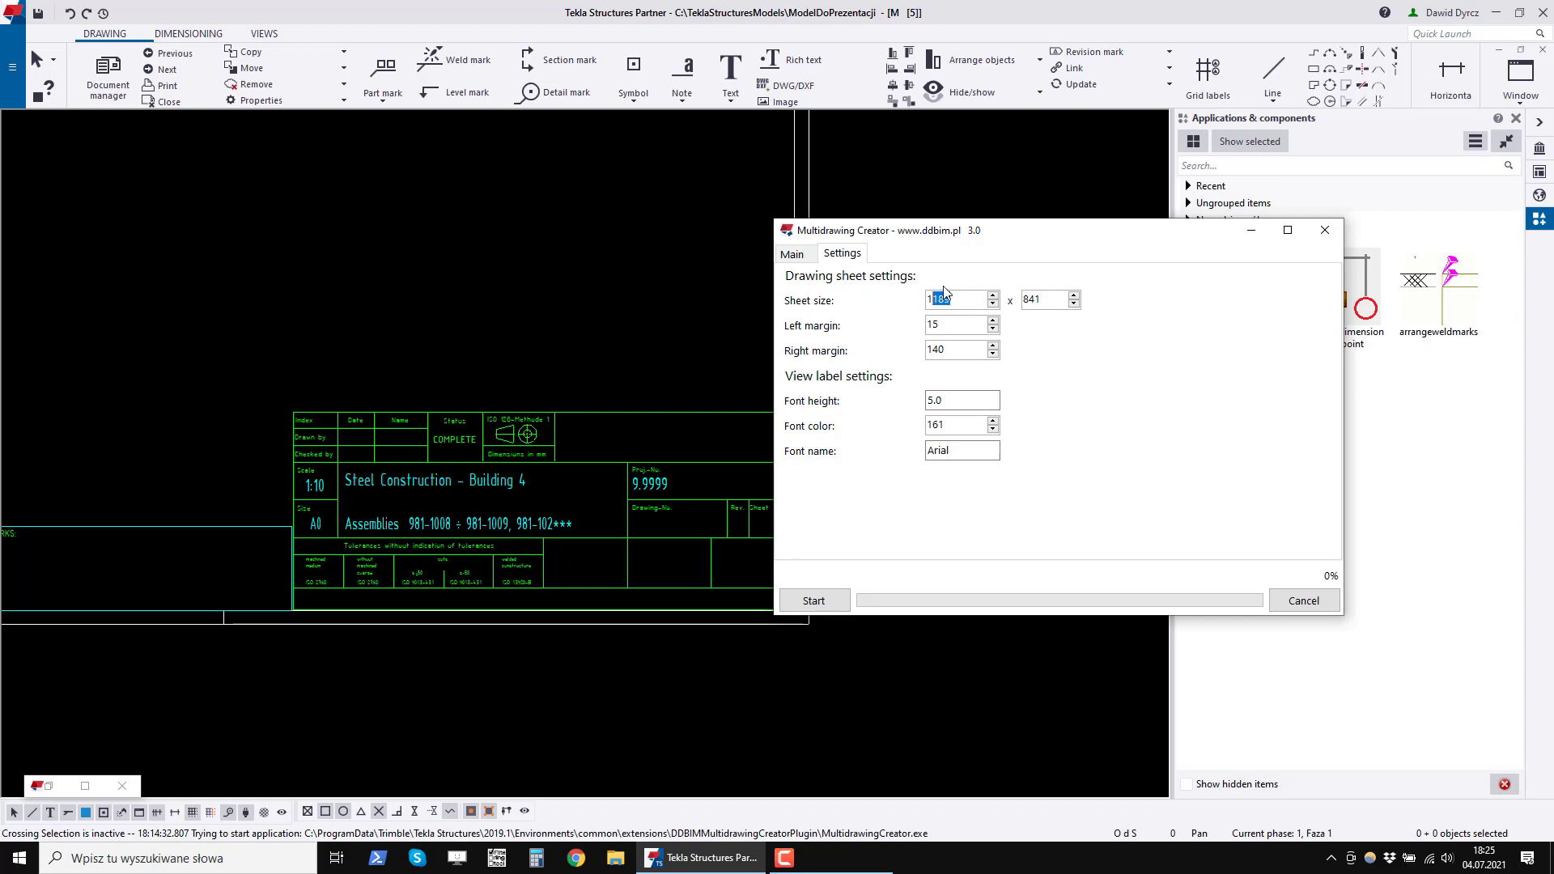
# Bring the margin fields into view and select the left margin value 15.
pyautogui.click(1060, 298)
pyautogui.click(722, 651)
pyautogui.scroll(-6, 1011, 676)
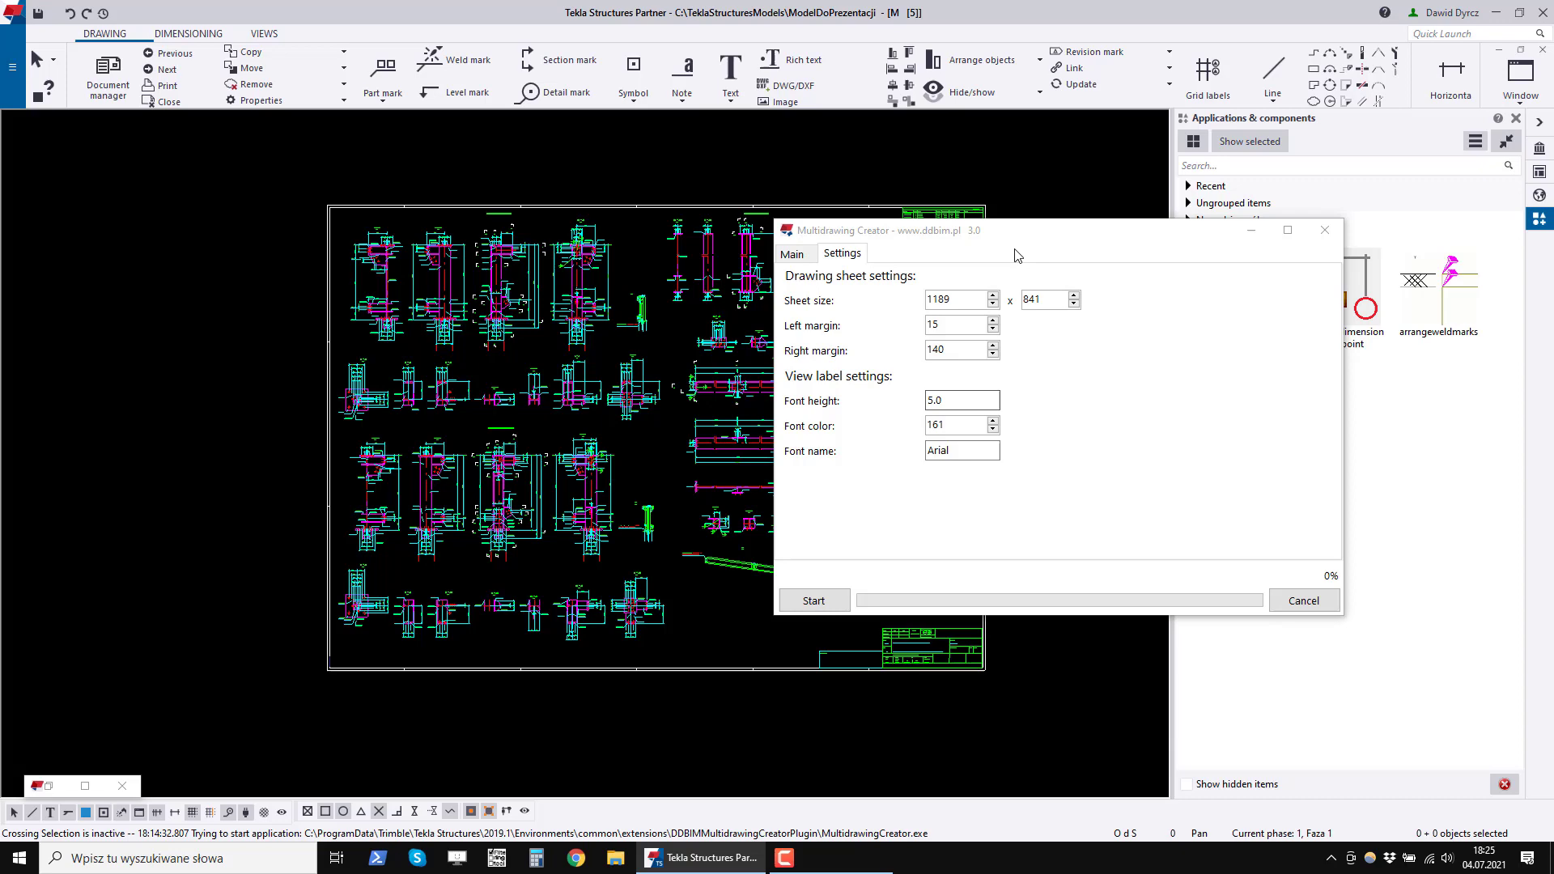
pyautogui.moveTo(1068, 219); pyautogui.dragTo(1147, 364)
pyautogui.press('Tab')
pyautogui.click(300, 340)
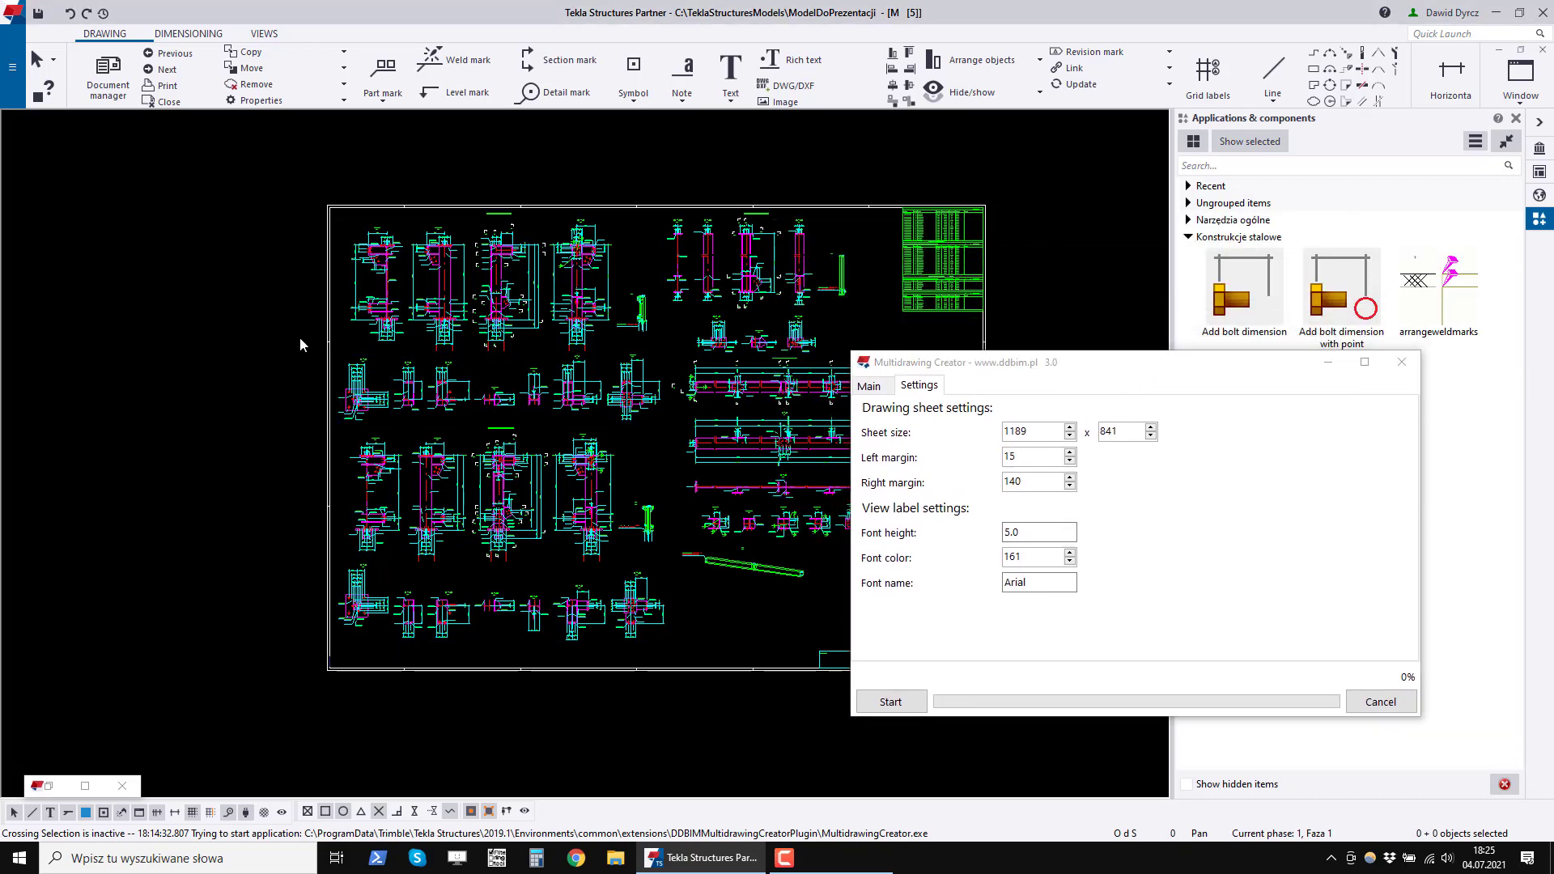
pyautogui.scroll(5, 334, 394)
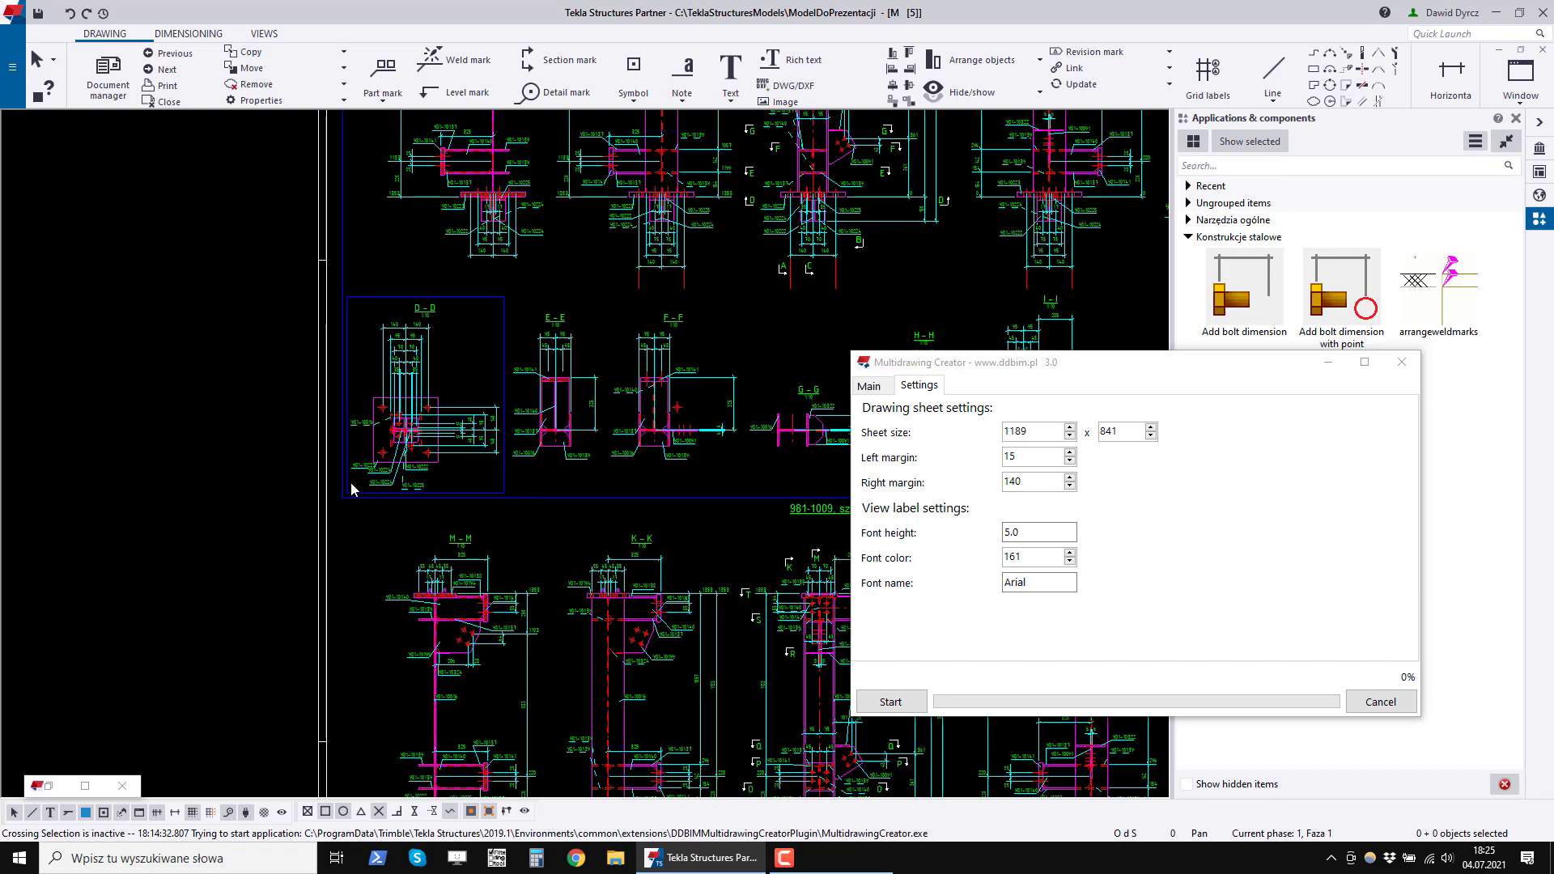
pyautogui.click(343, 502)
pyautogui.scroll(4, 343, 515)
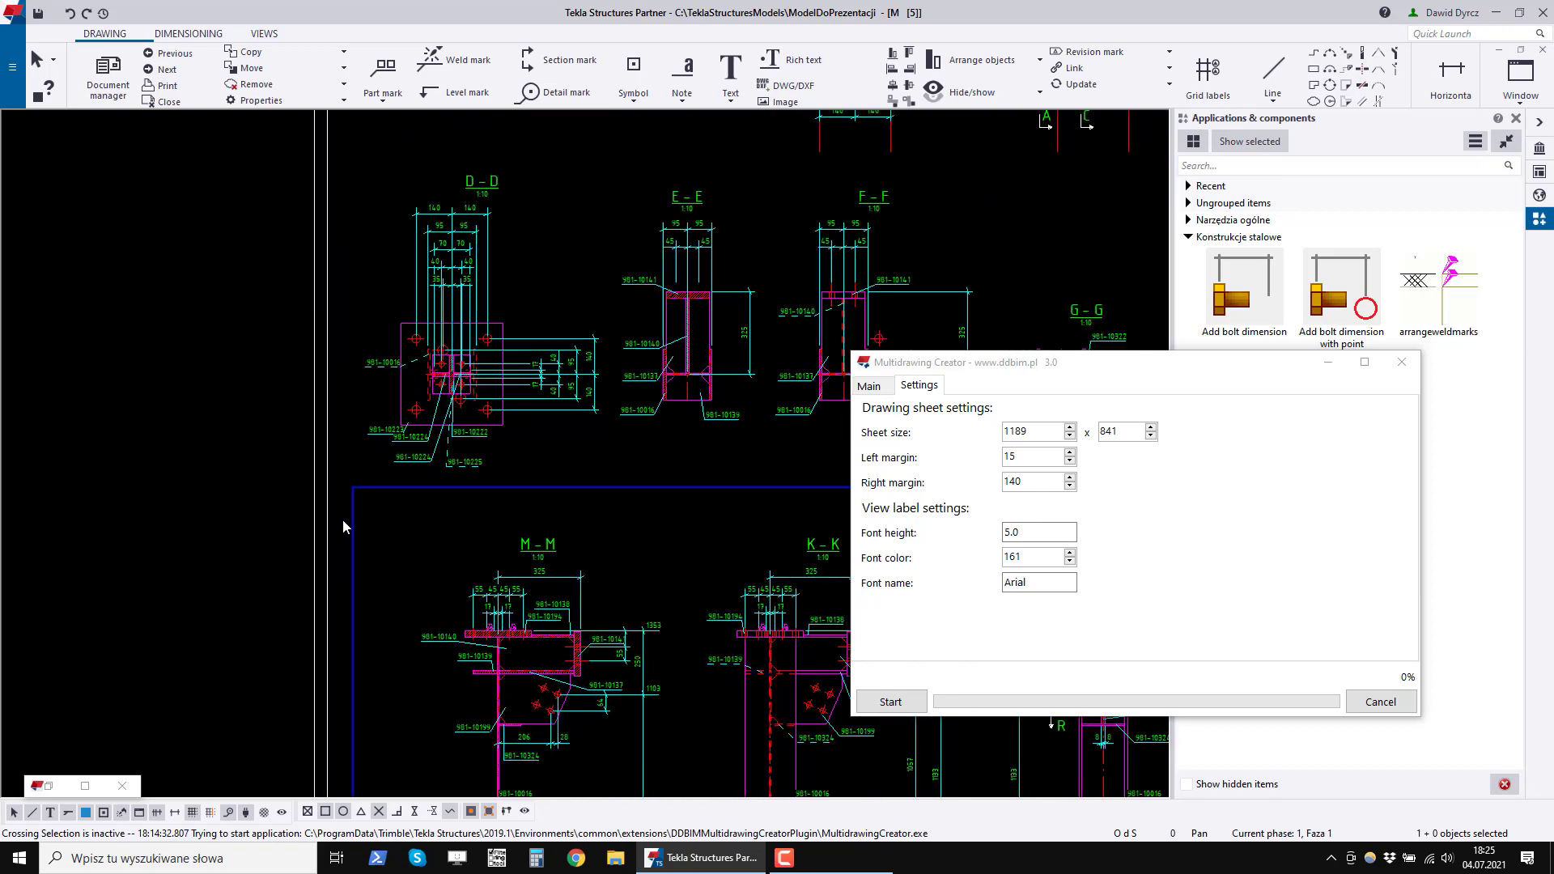
pyautogui.scroll(2, 307, 480)
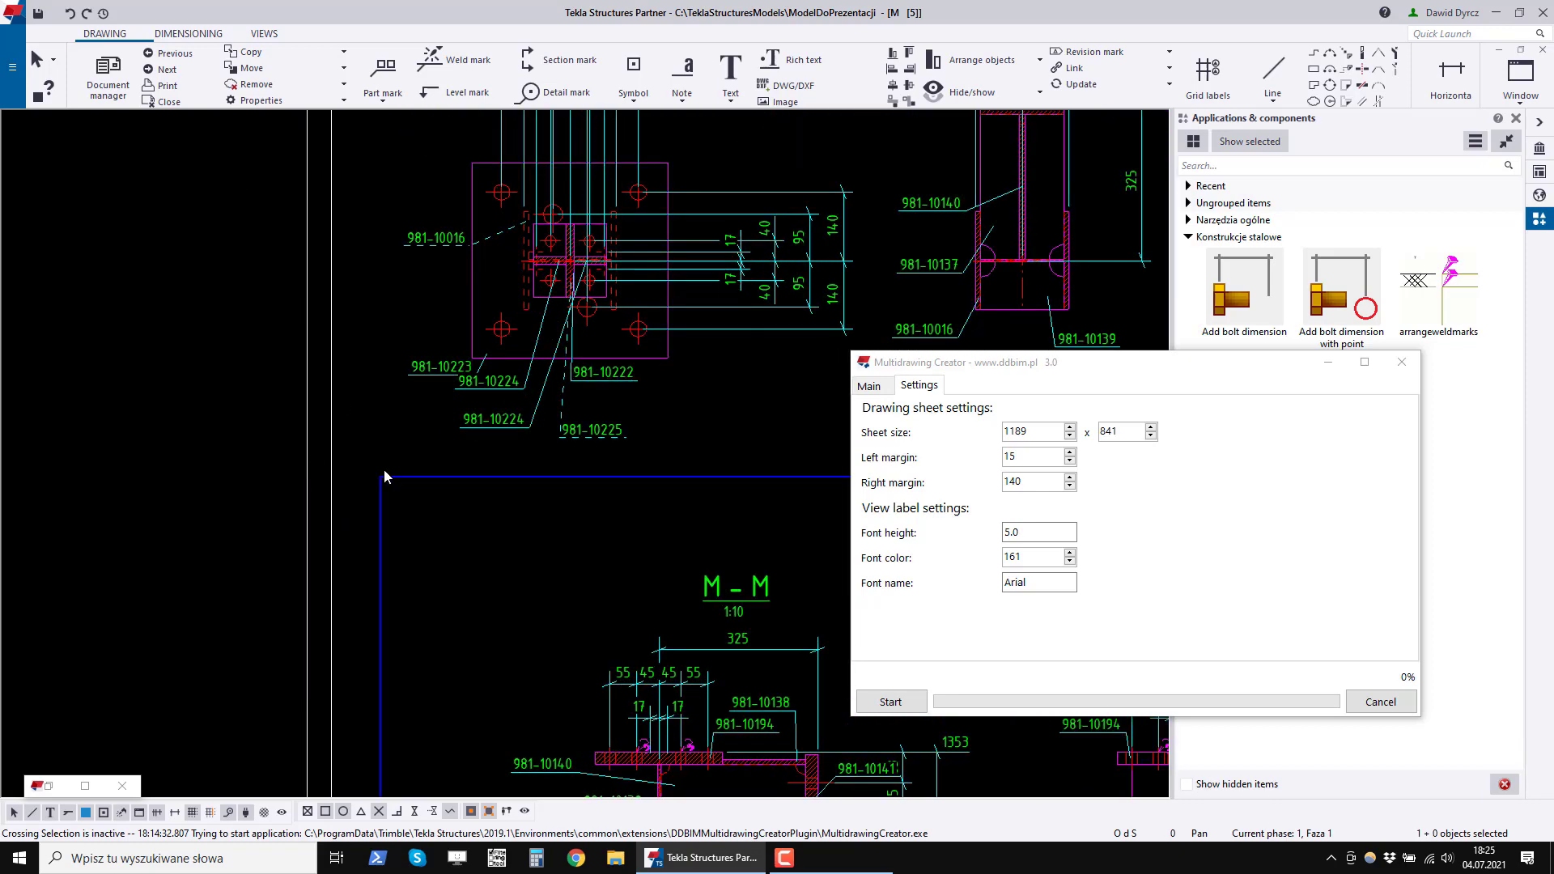
pyautogui.scroll(-5, 201, 430)
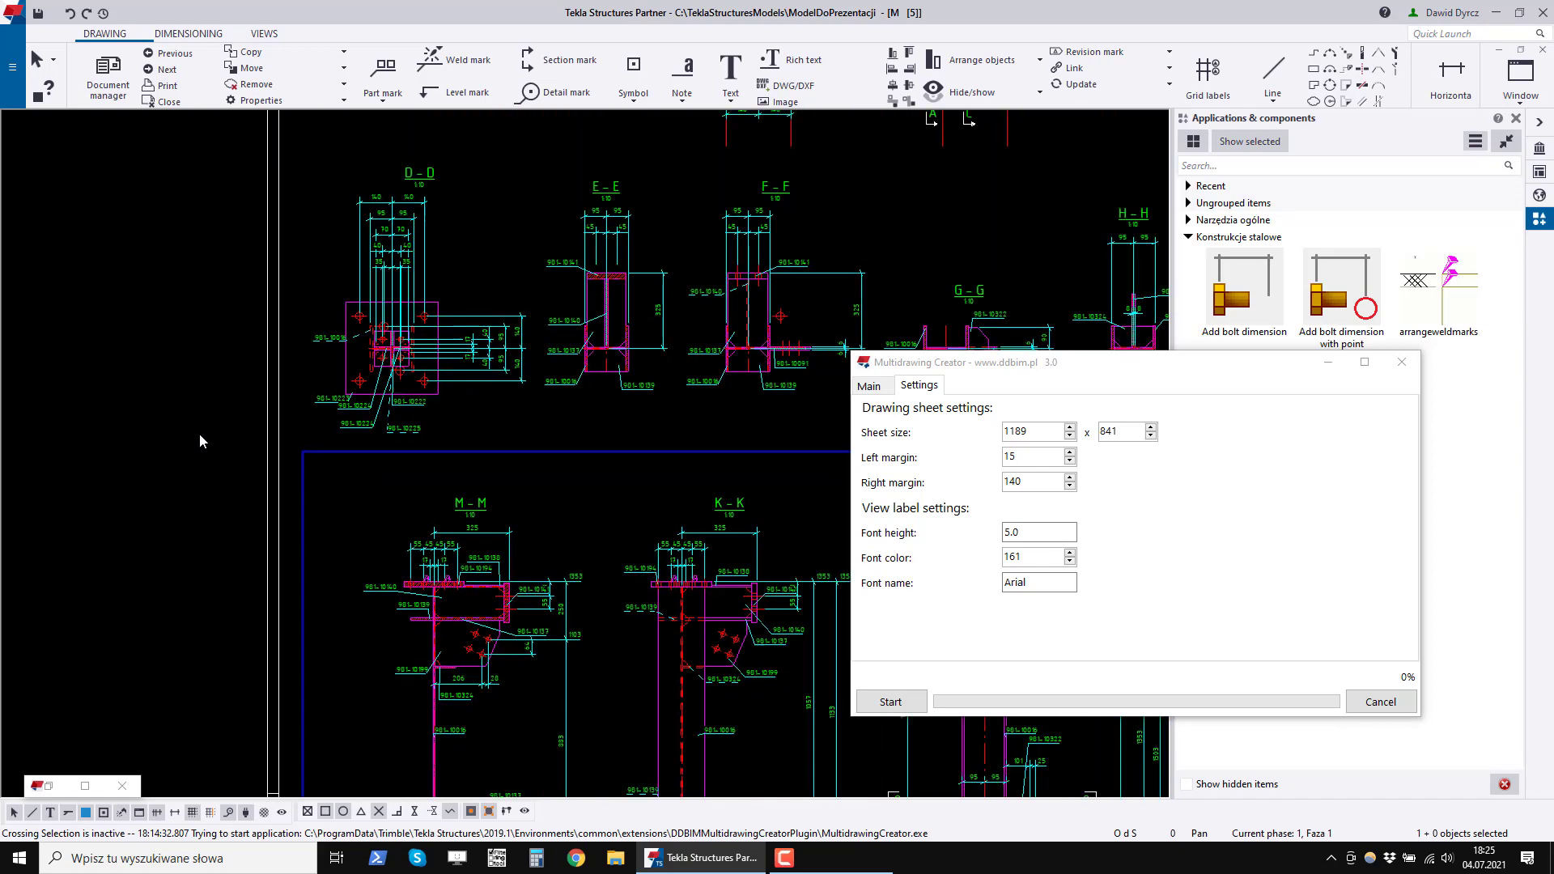
pyautogui.scroll(-4, 173, 442)
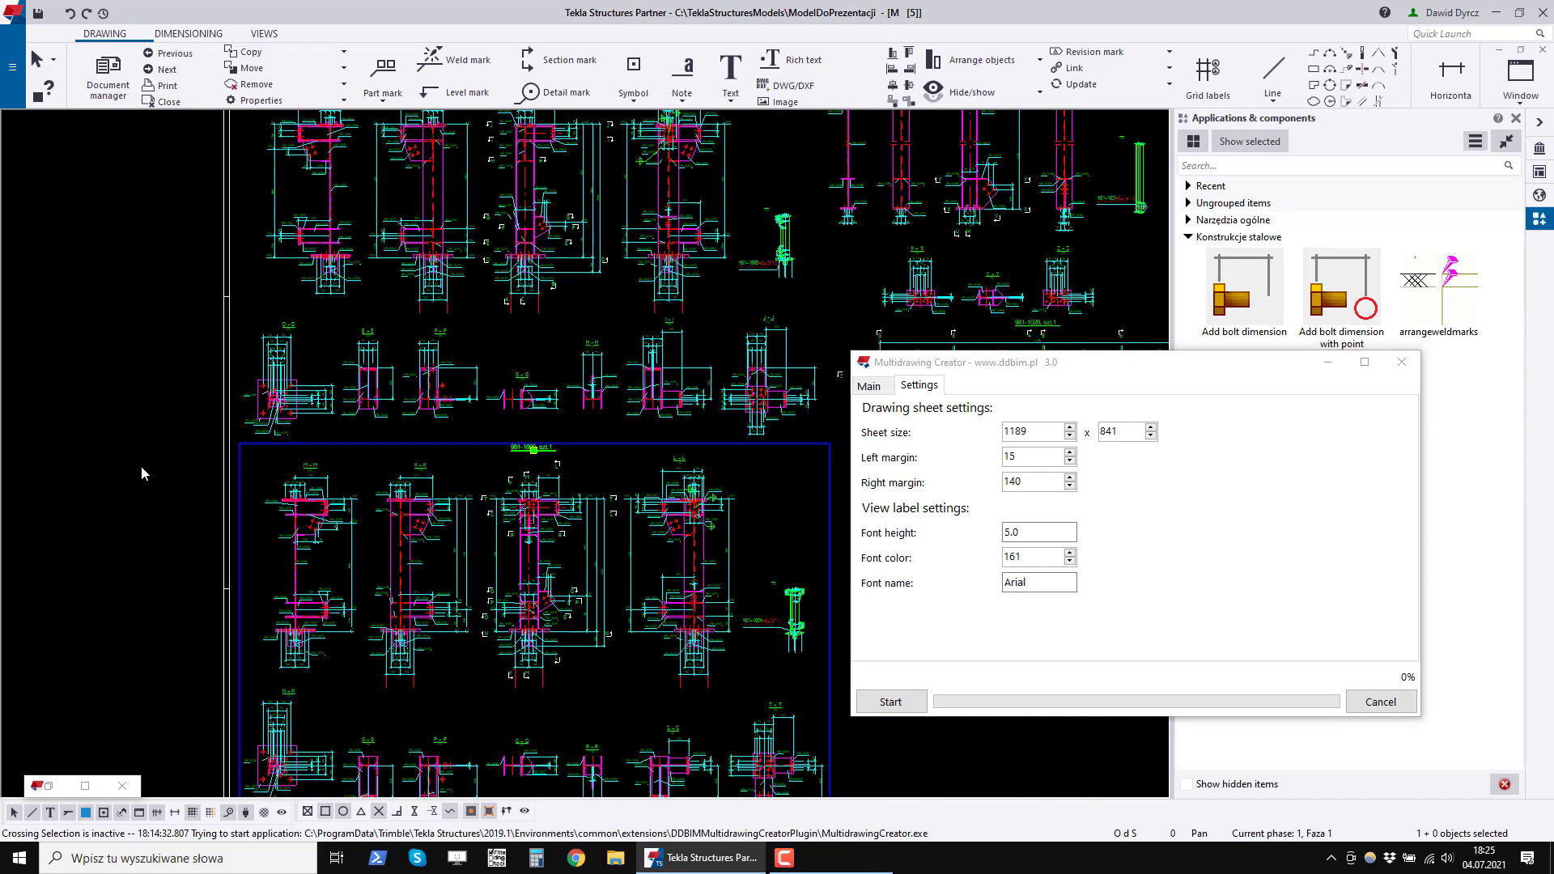
pyautogui.scroll(3, 597, 419)
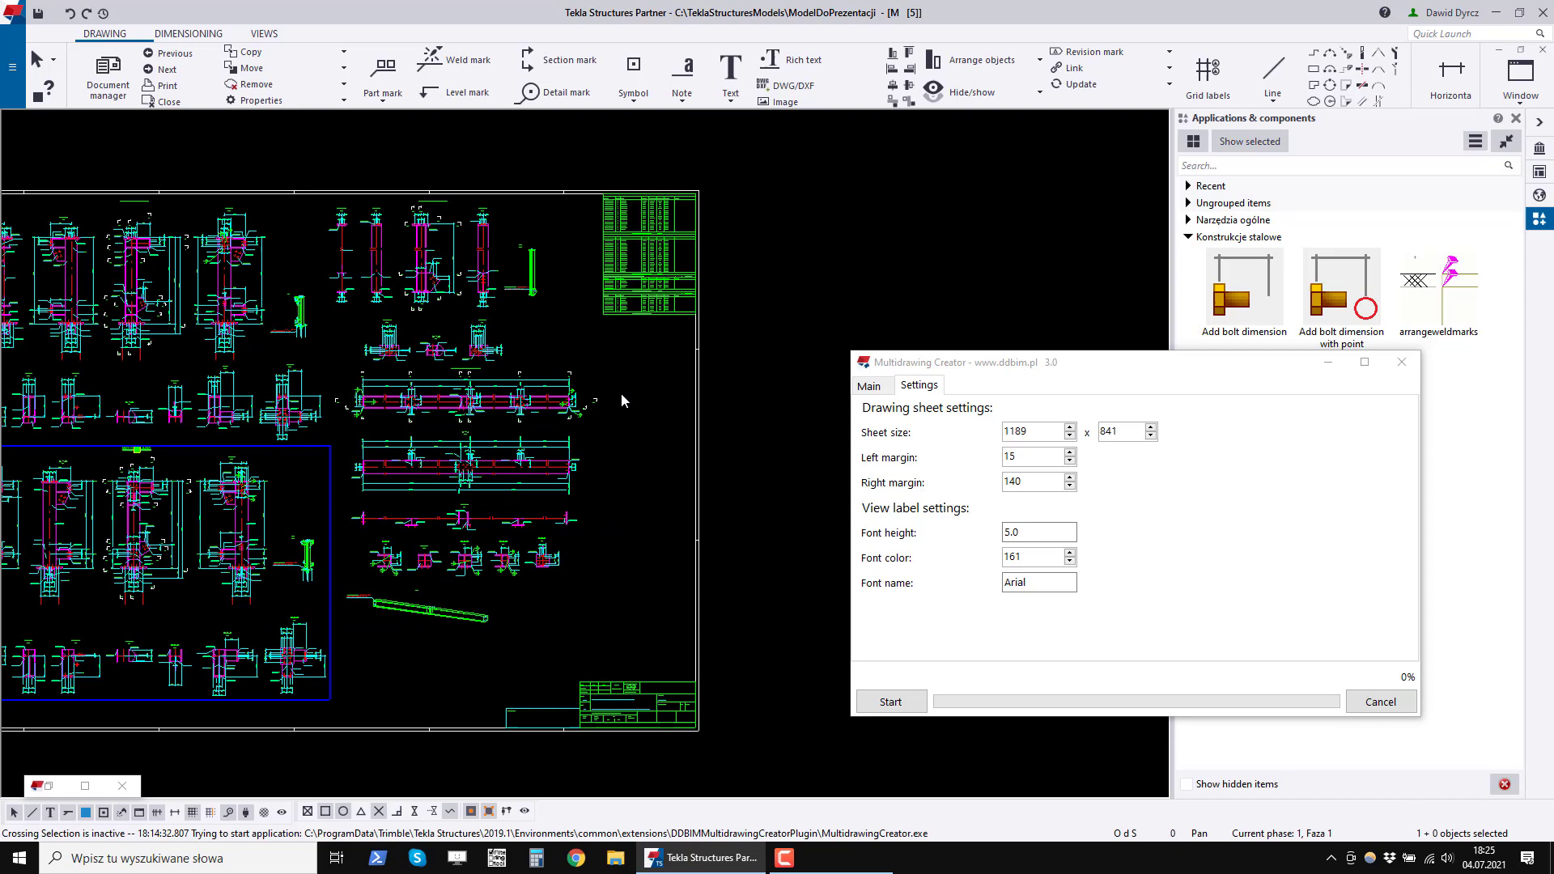
pyautogui.click(770, 524)
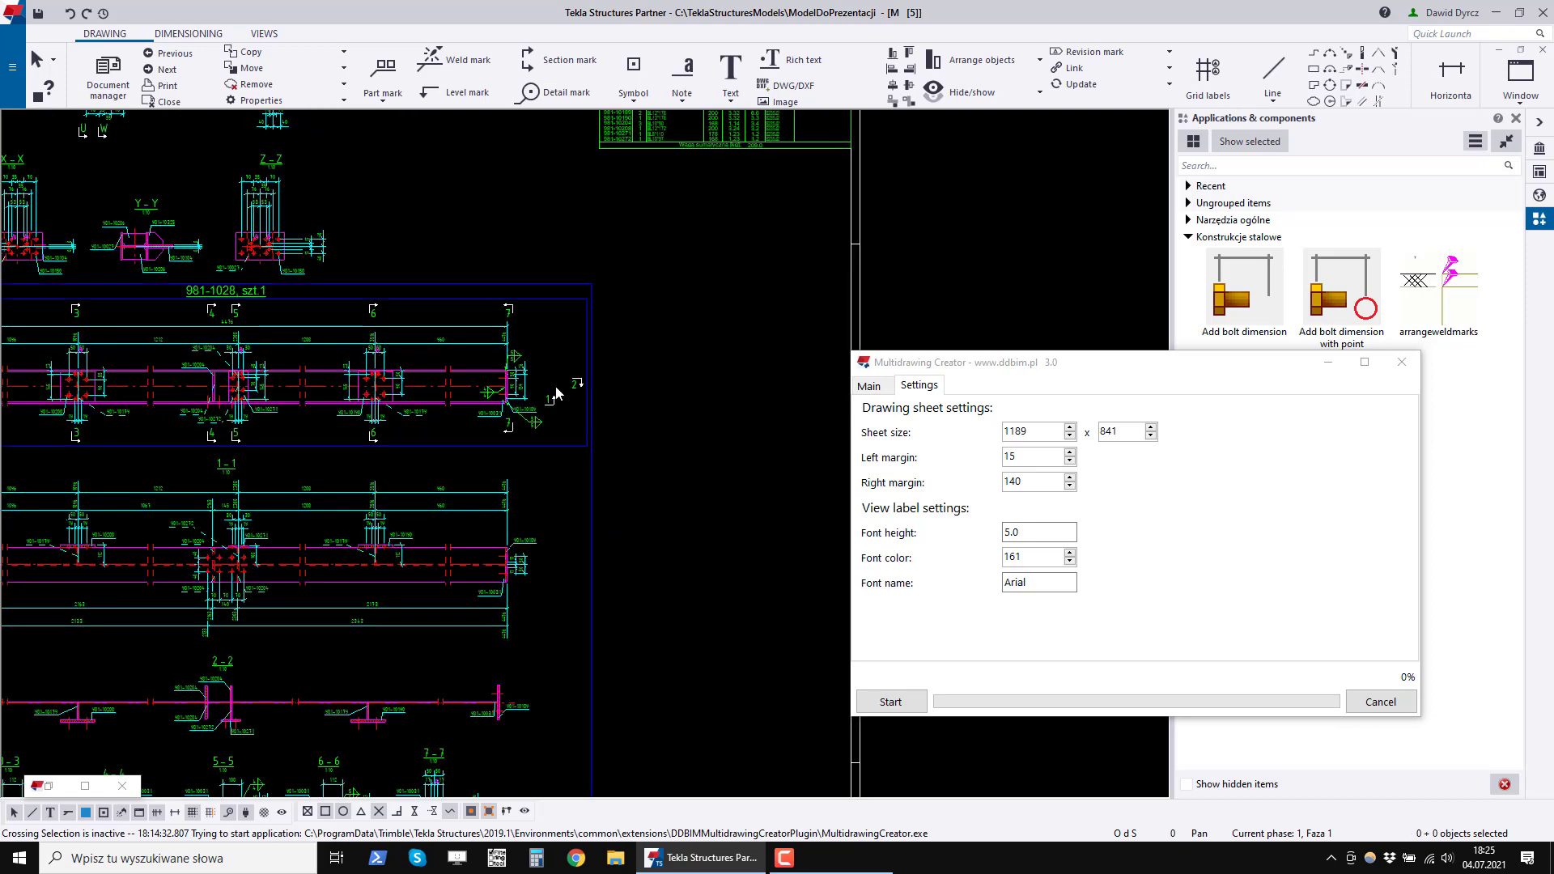
pyautogui.click(591, 512)
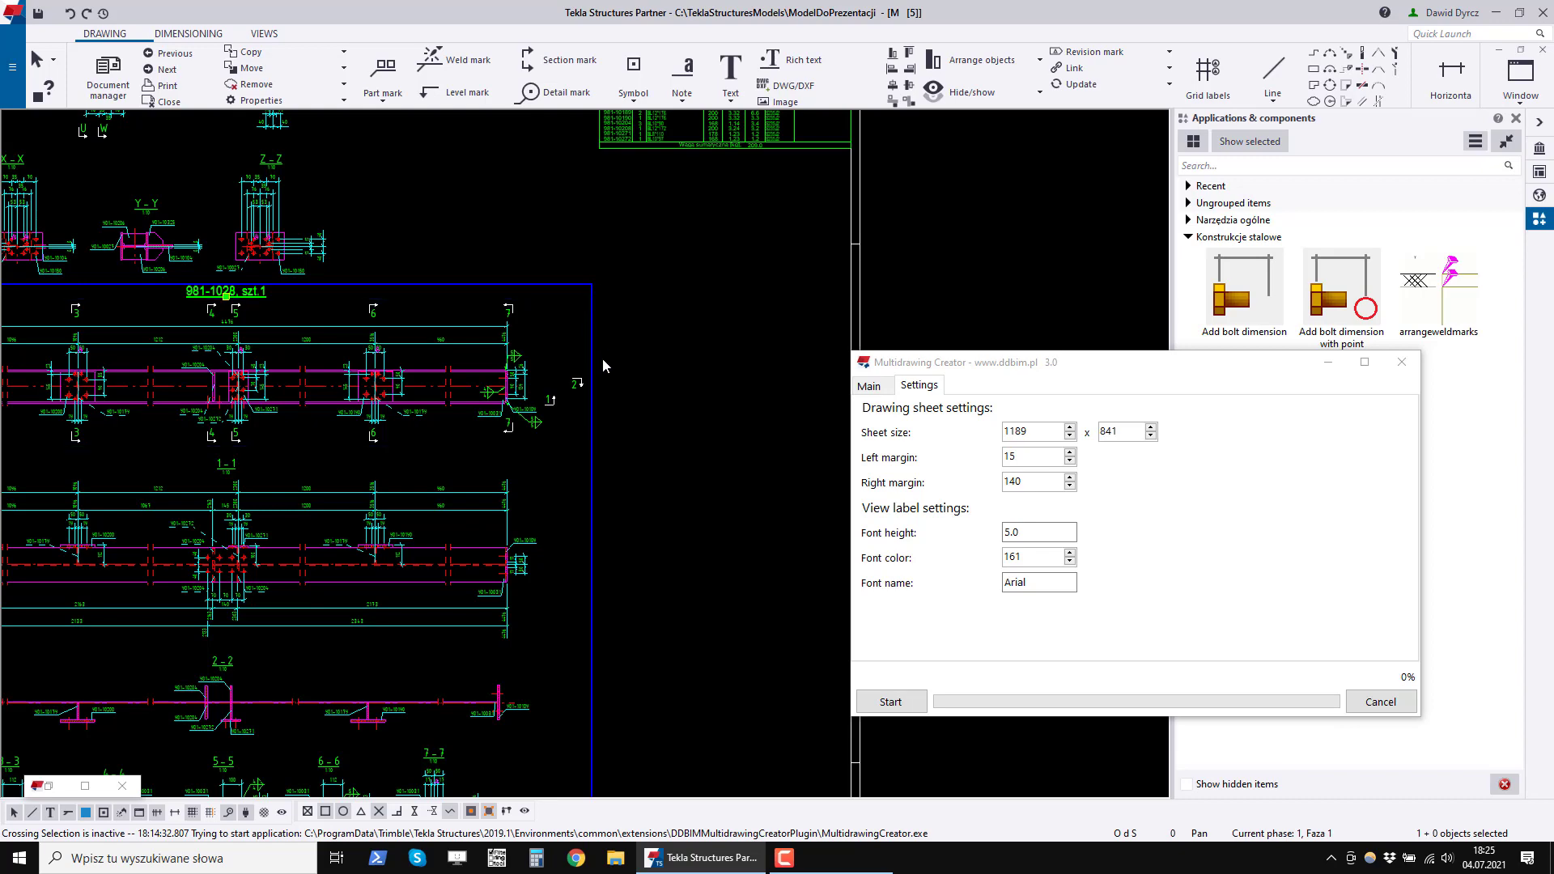
pyautogui.scroll(-2, 609, 463)
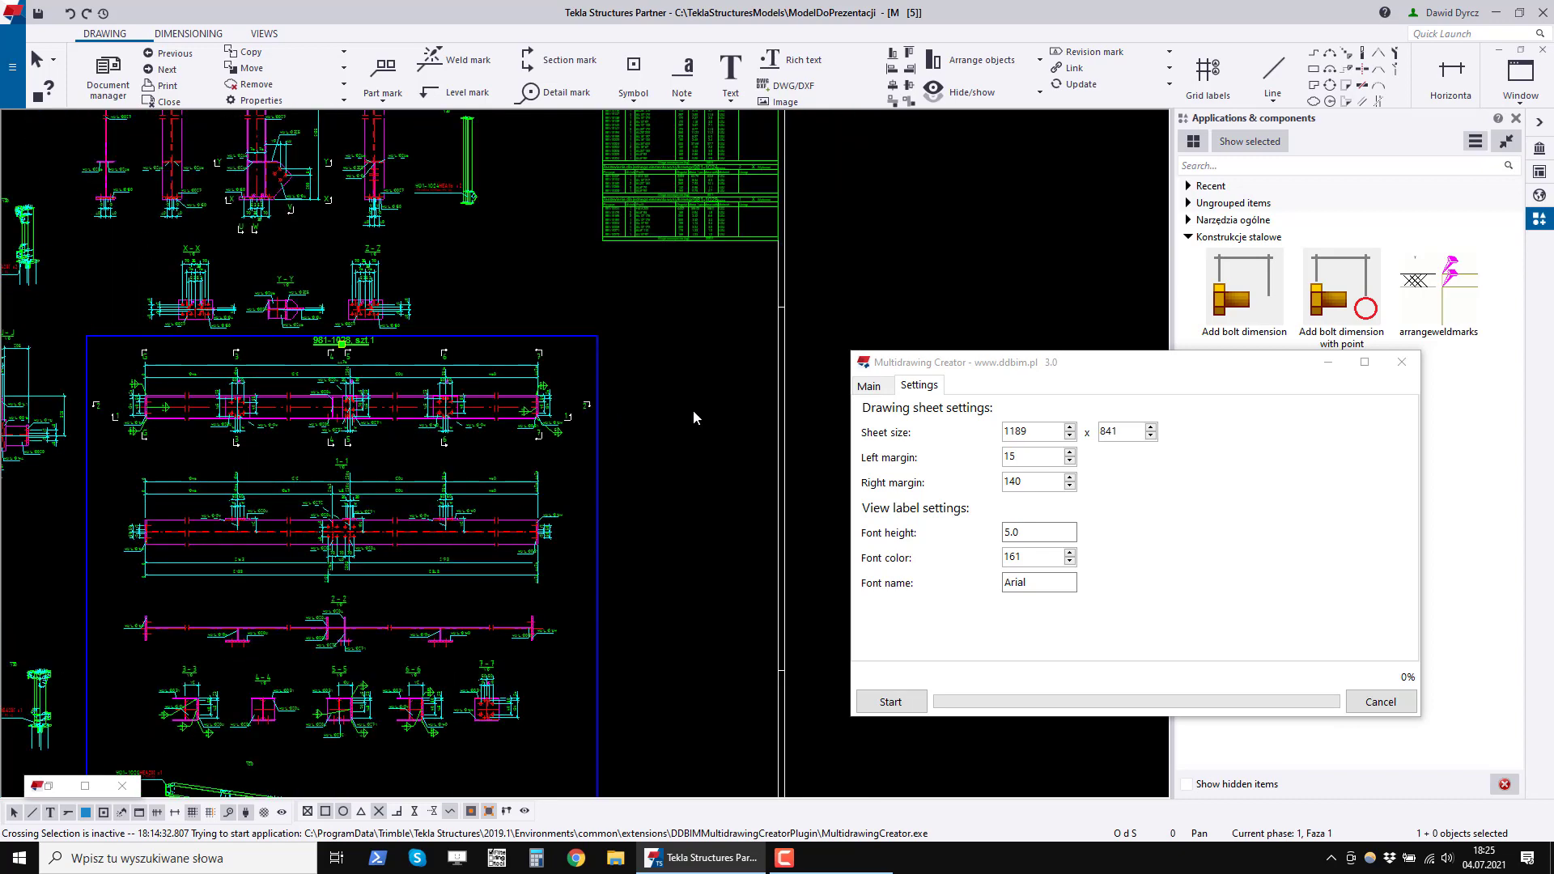
pyautogui.scroll(-1, 692, 418)
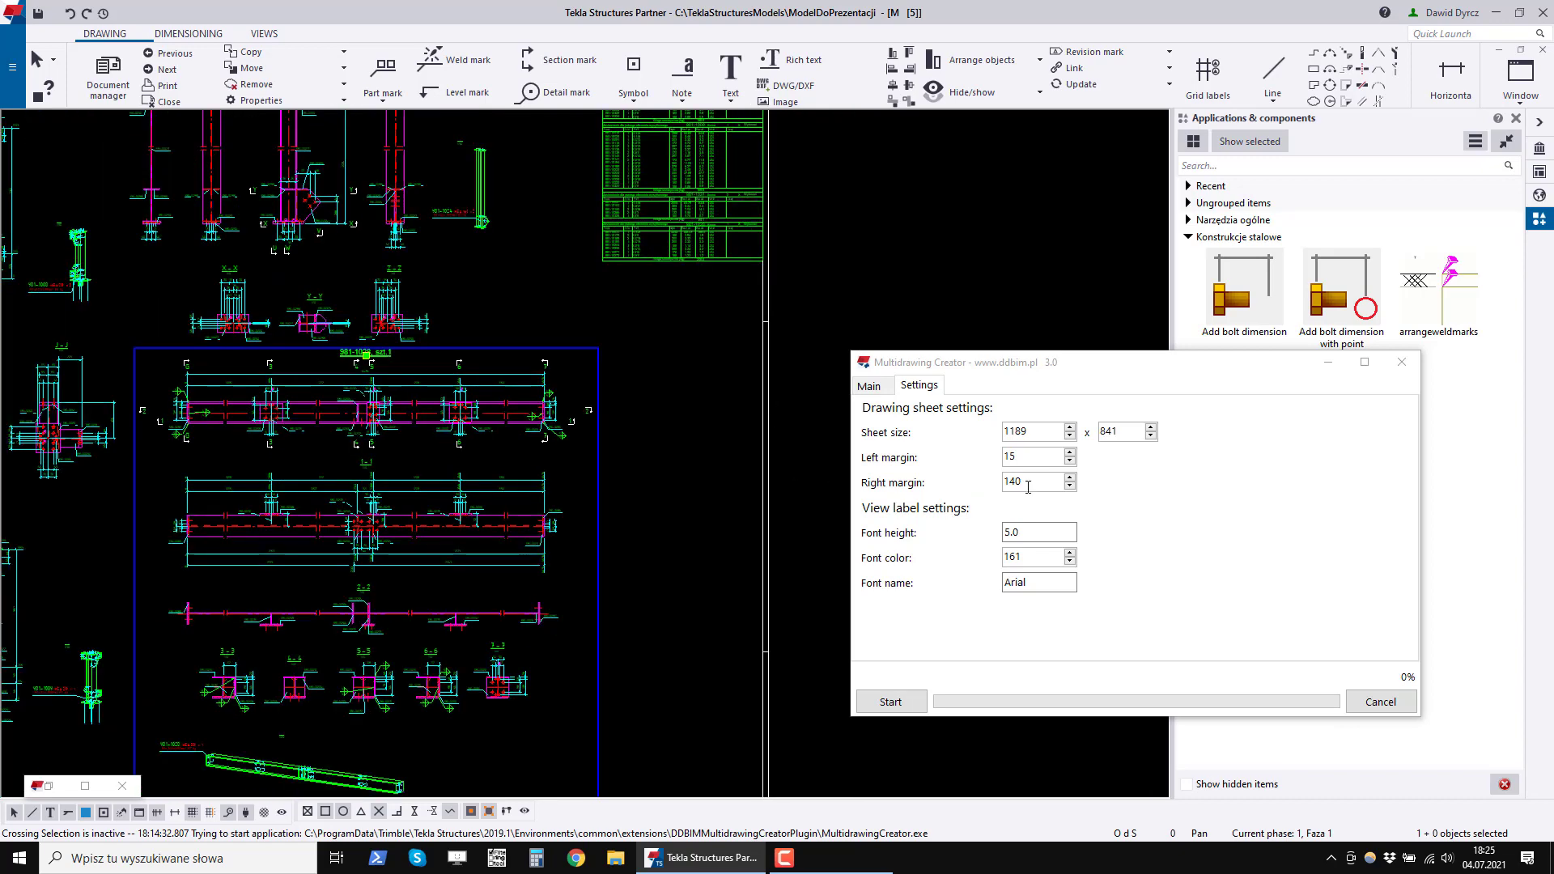
pyautogui.moveTo(1028, 487); pyautogui.dragTo(999, 493)
pyautogui.click(720, 412)
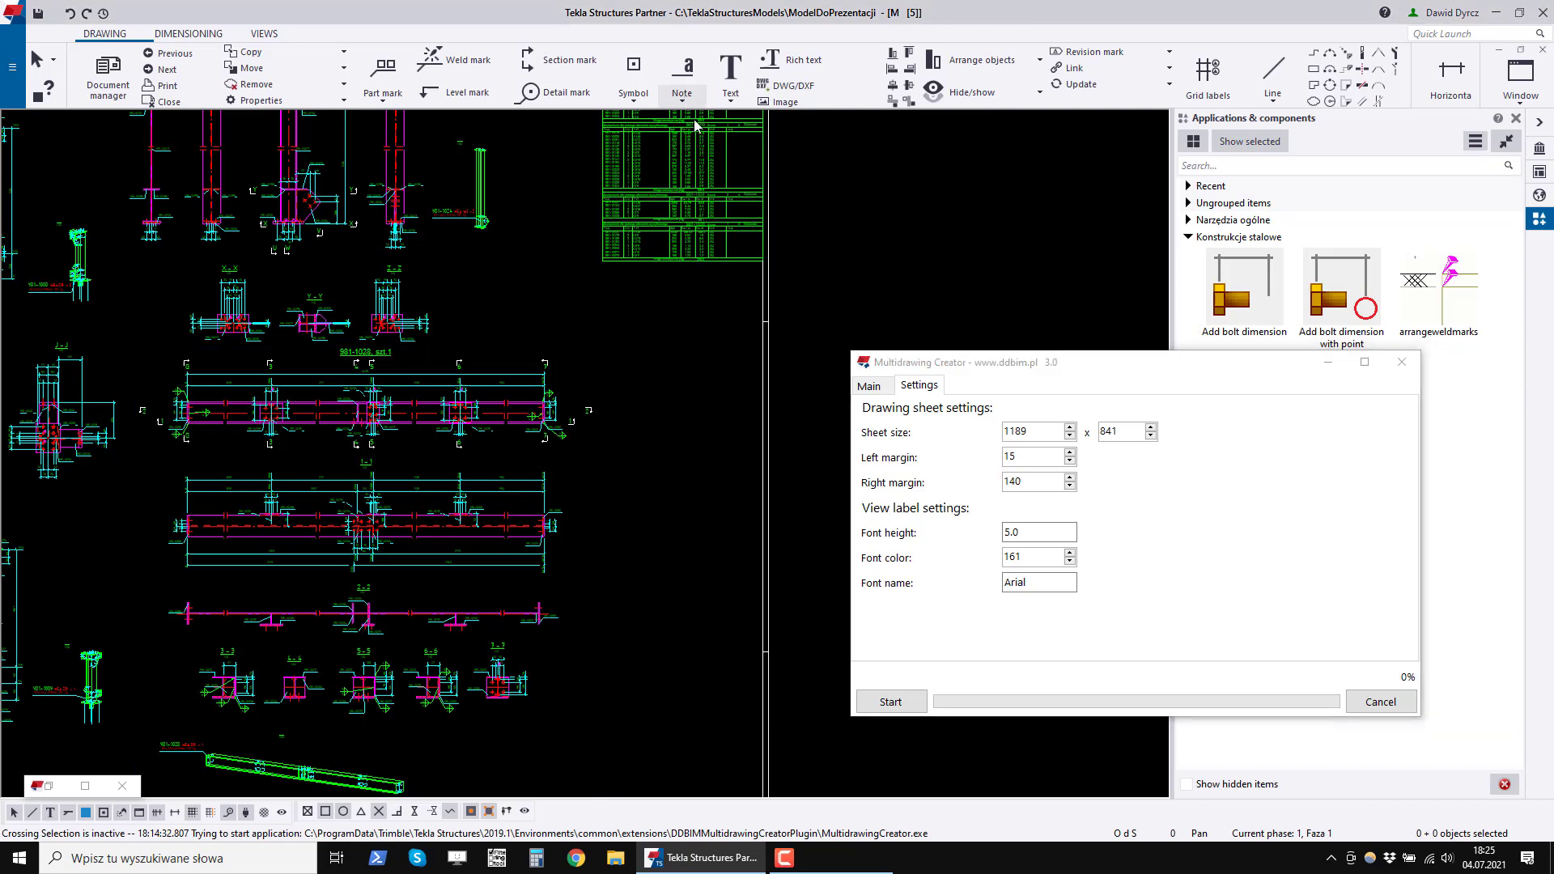
pyautogui.scroll(2, 713, 195)
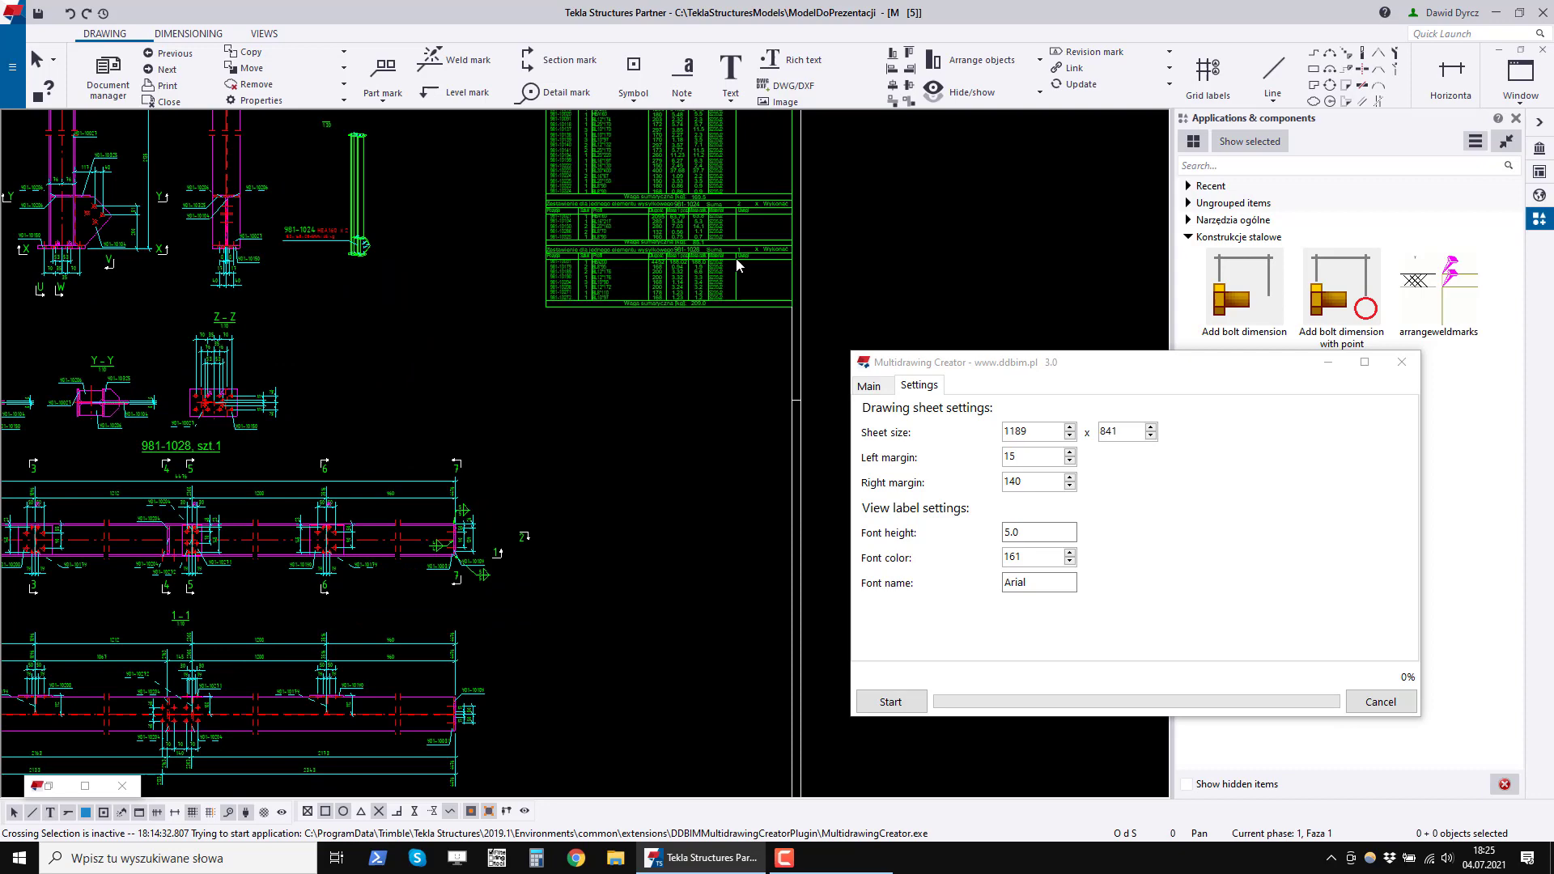
pyautogui.scroll(1, 716, 202)
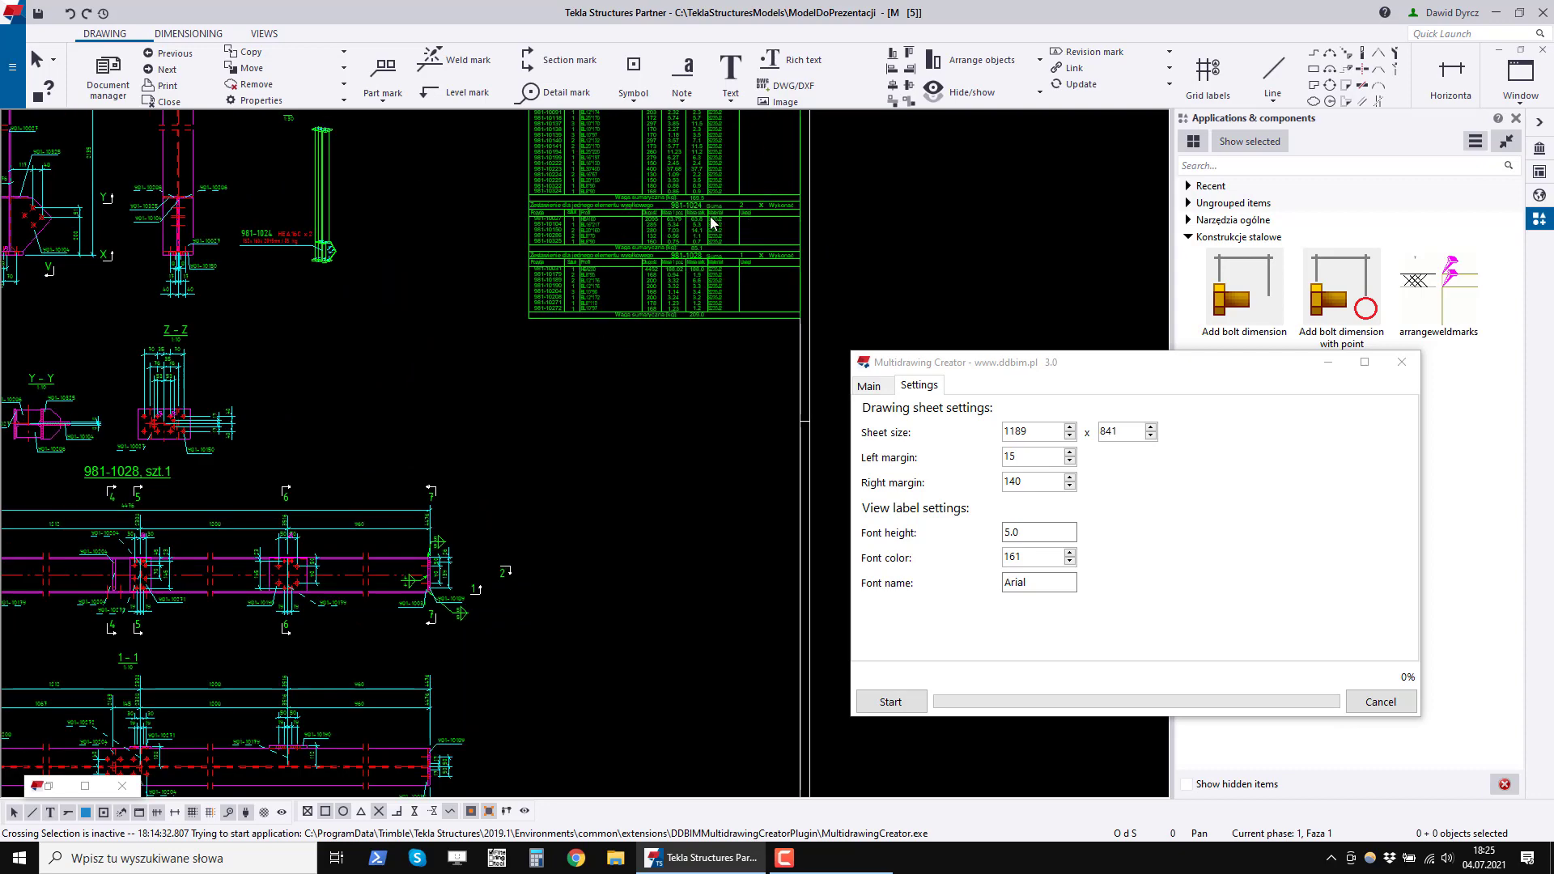
pyautogui.scroll(-1, 679, 308)
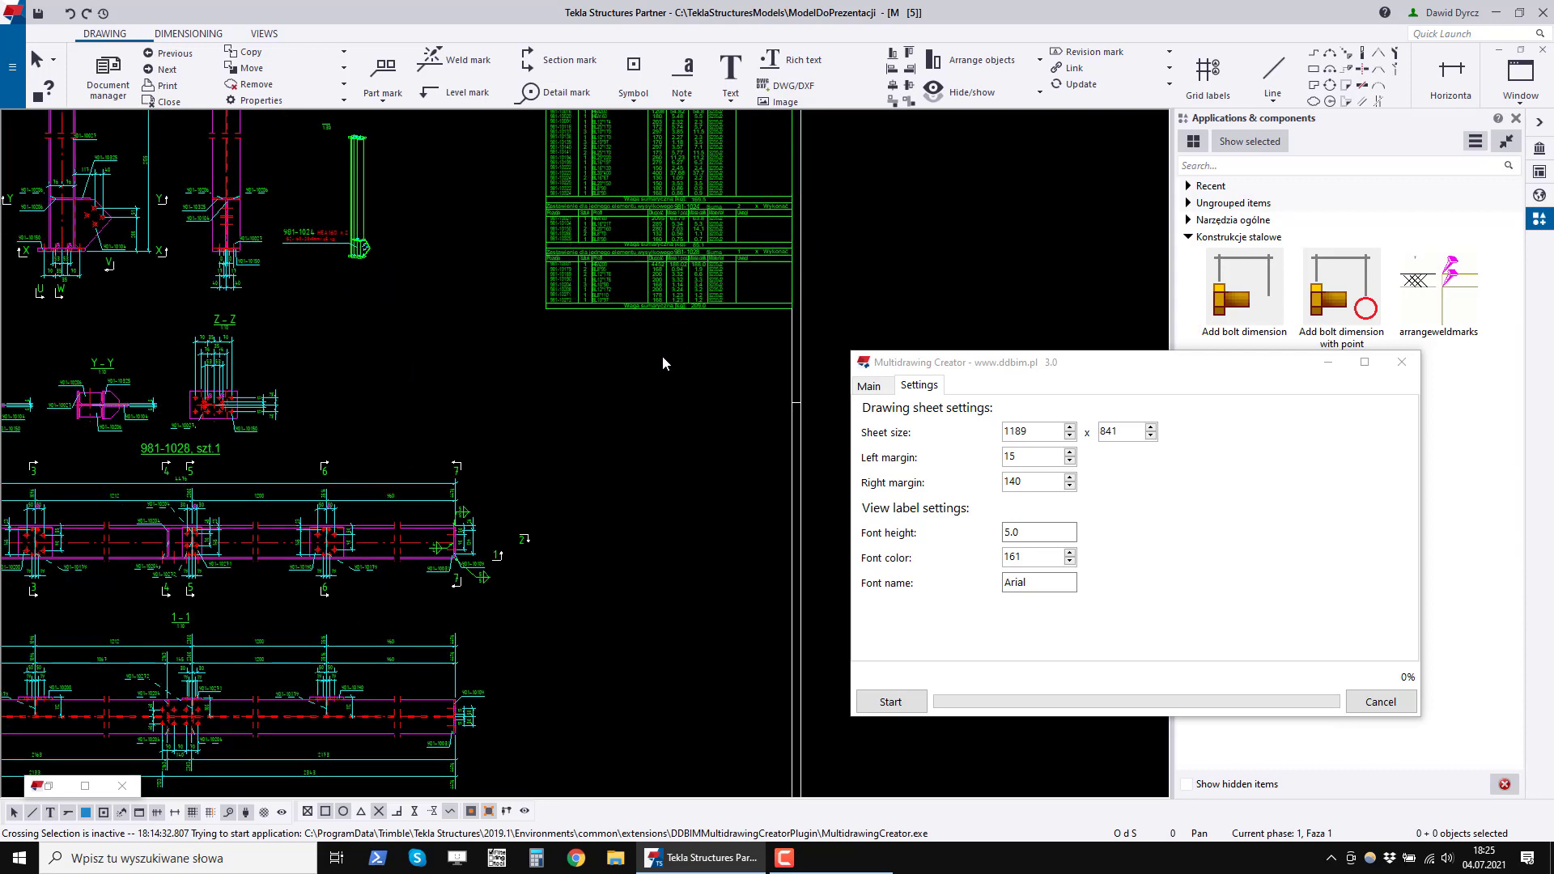
pyautogui.scroll(-1, 662, 357)
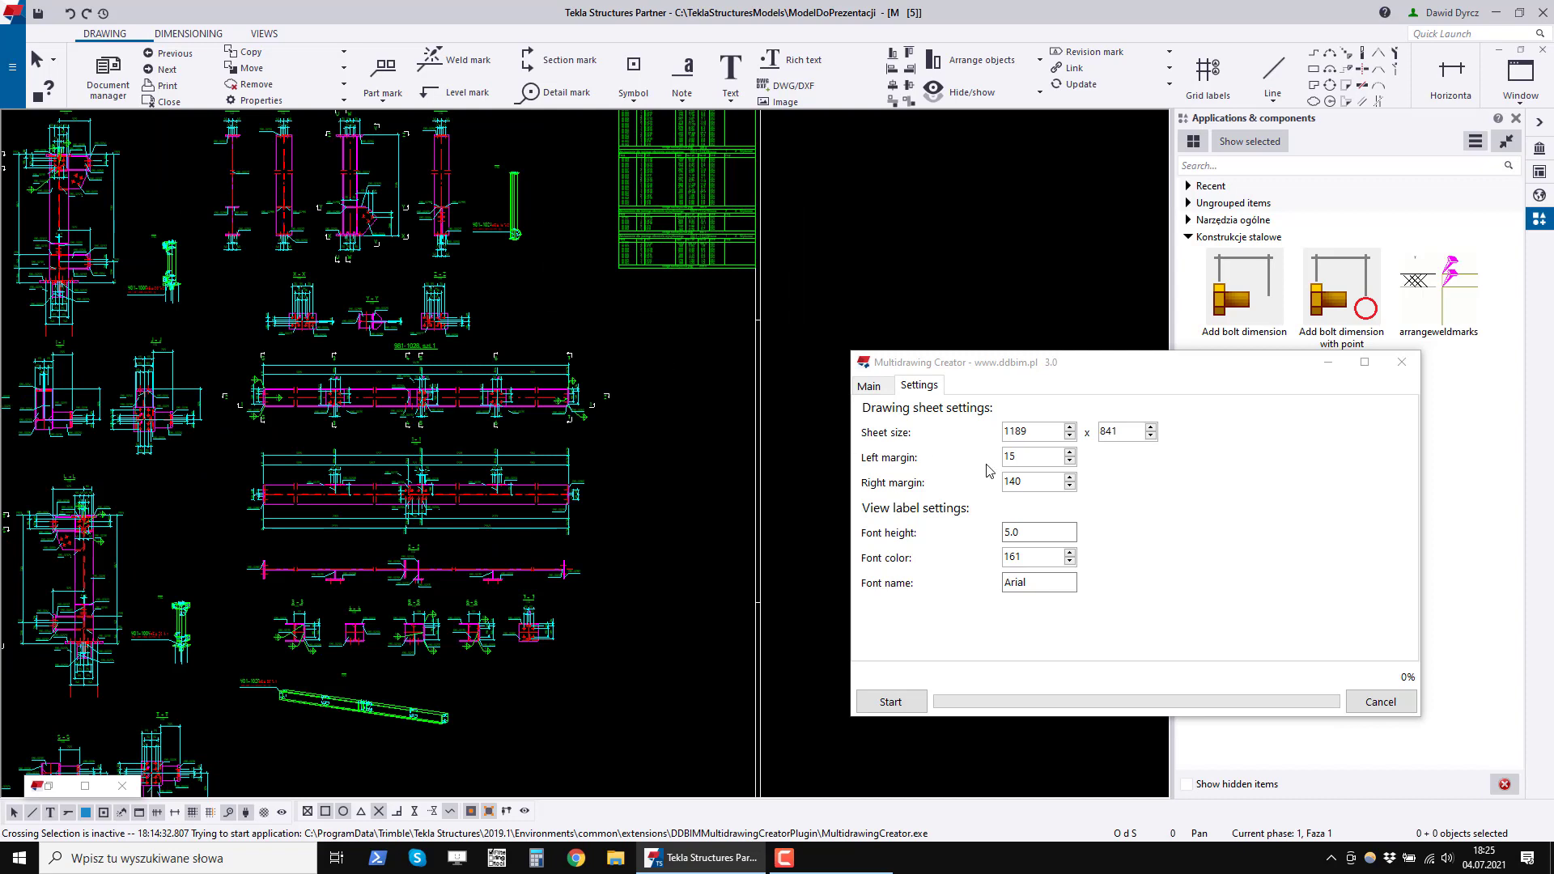
pyautogui.doubleClick(1016, 485)
pyautogui.write('15')
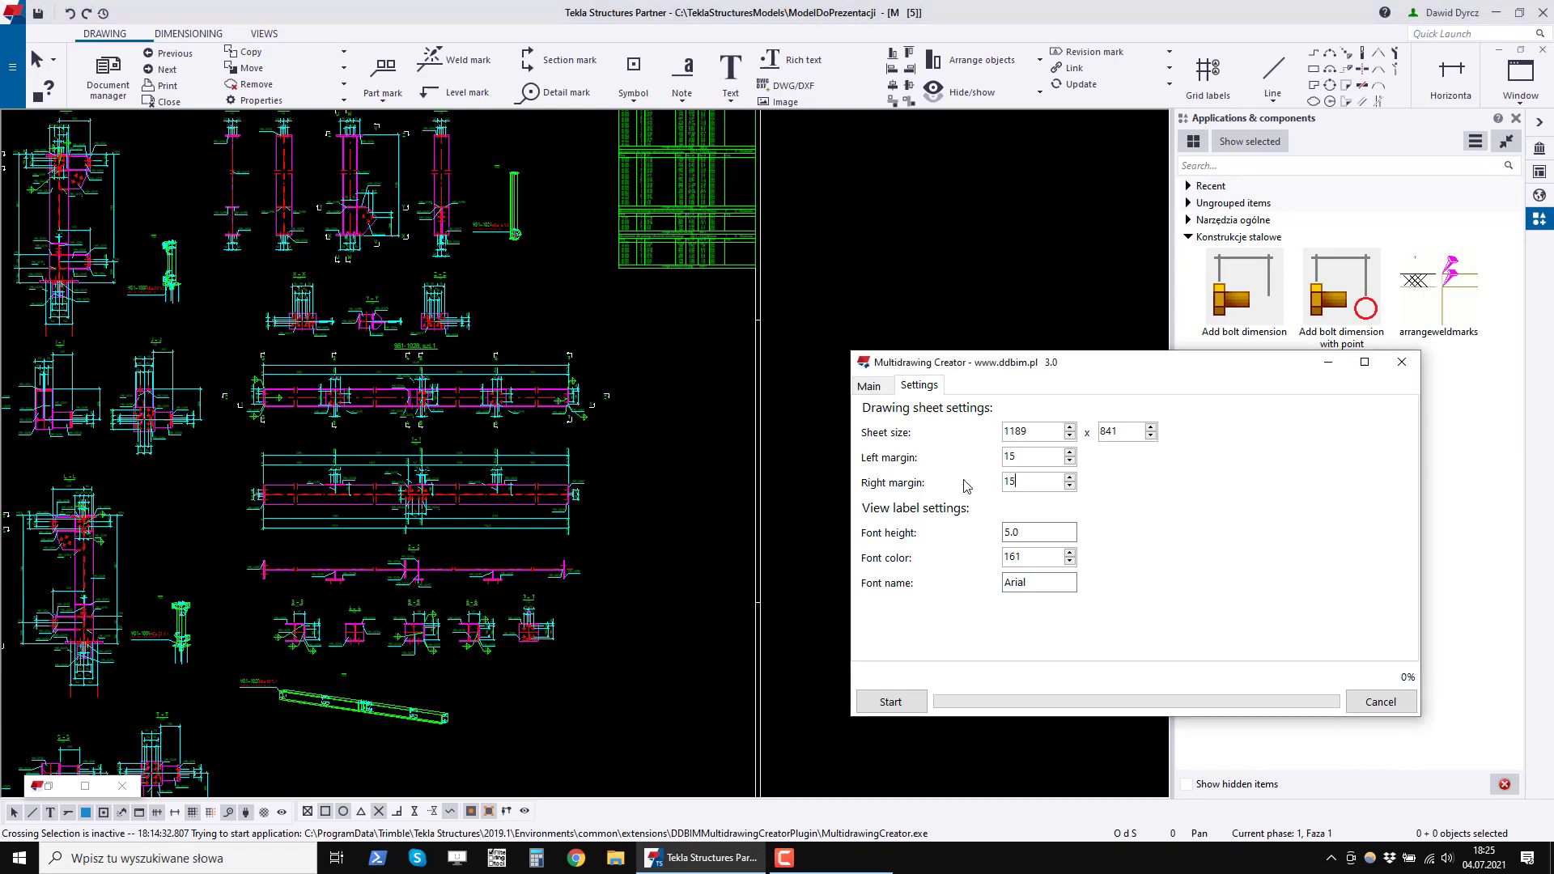
pyautogui.doubleClick(1020, 479)
pyautogui.write('140')
pyautogui.click(633, 656)
pyautogui.scroll(5, 372, 356)
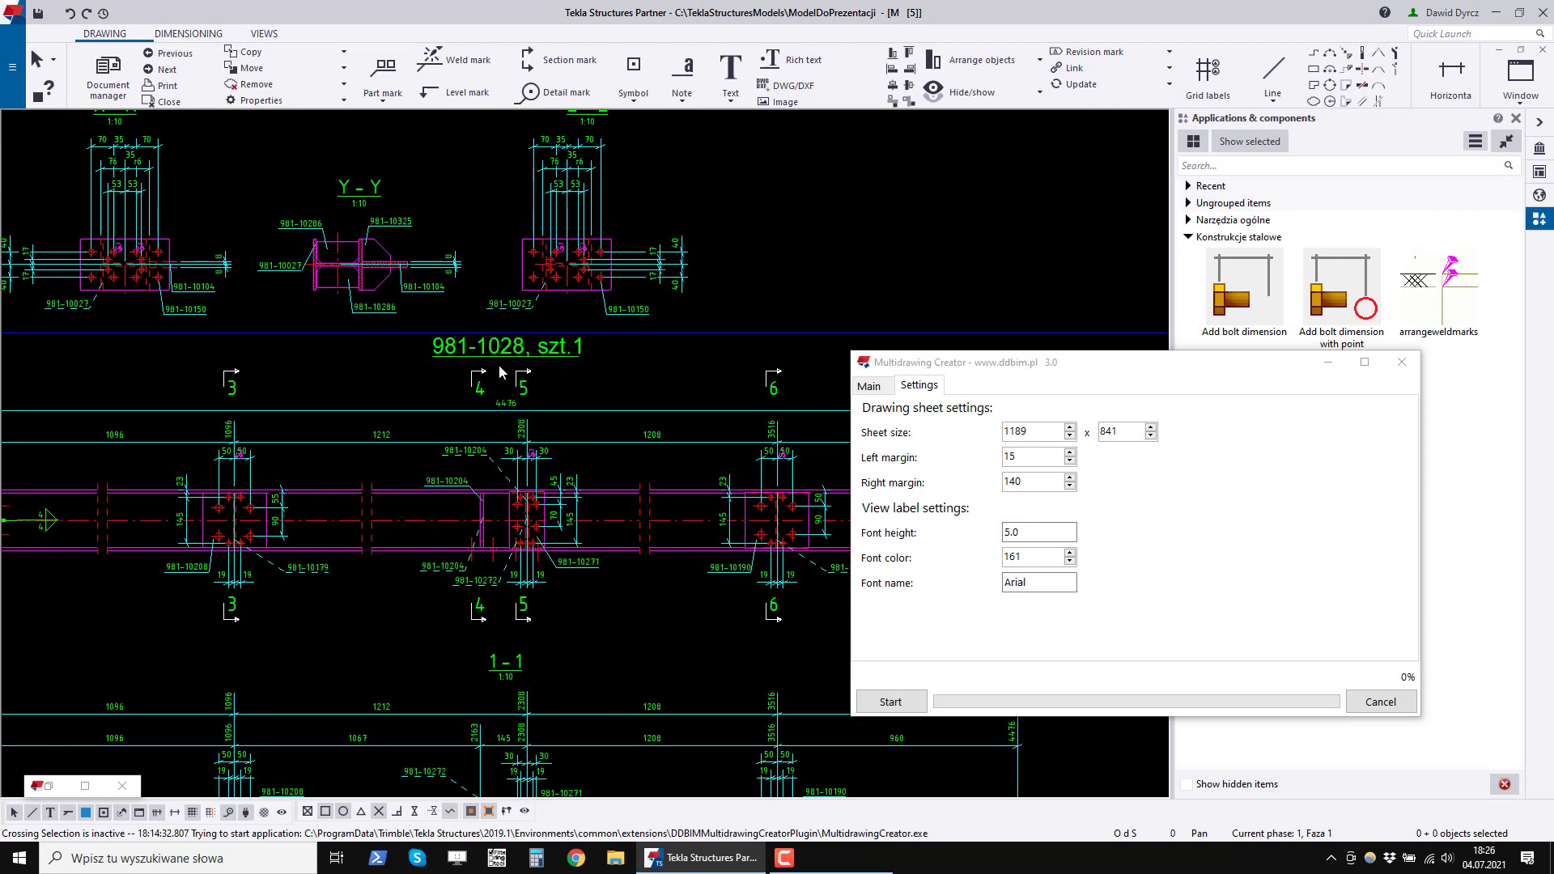
# Review the 5.0 font height and Arial font name, then zoom out on the drawing.
pyautogui.click(1024, 556)
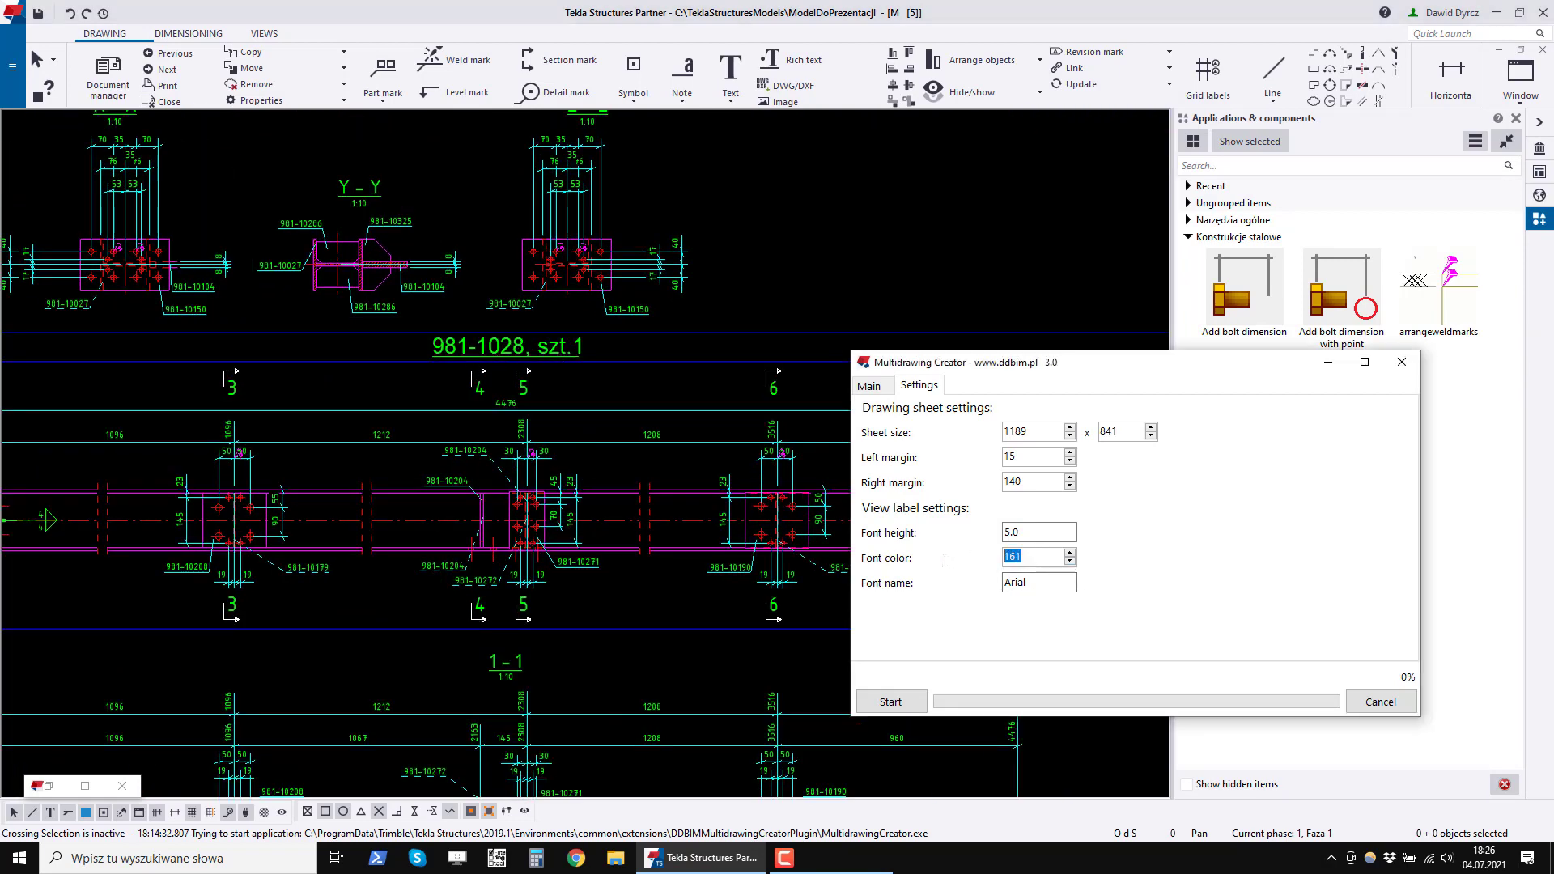
pyautogui.moveTo(1041, 532); pyautogui.dragTo(987, 532)
pyautogui.moveTo(1042, 585)
pyautogui.mouseDown()
pyautogui.moveTo(966, 586)
pyautogui.moveTo(1014, 558)
pyautogui.moveTo(1004, 532)
pyautogui.mouseUp()
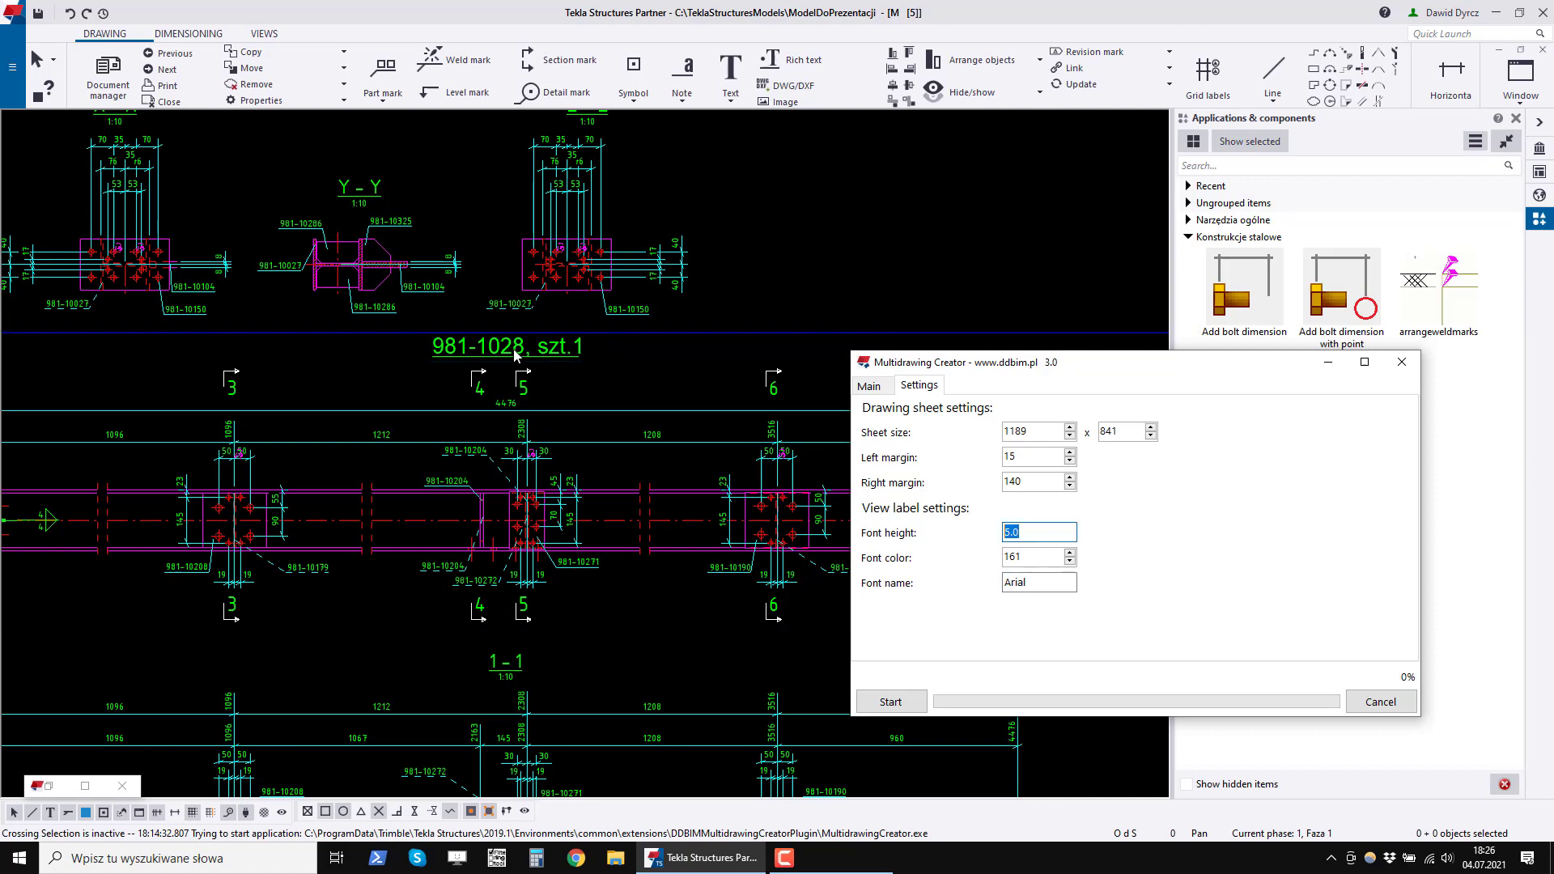
pyautogui.click(405, 386)
pyautogui.scroll(-2, 405, 386)
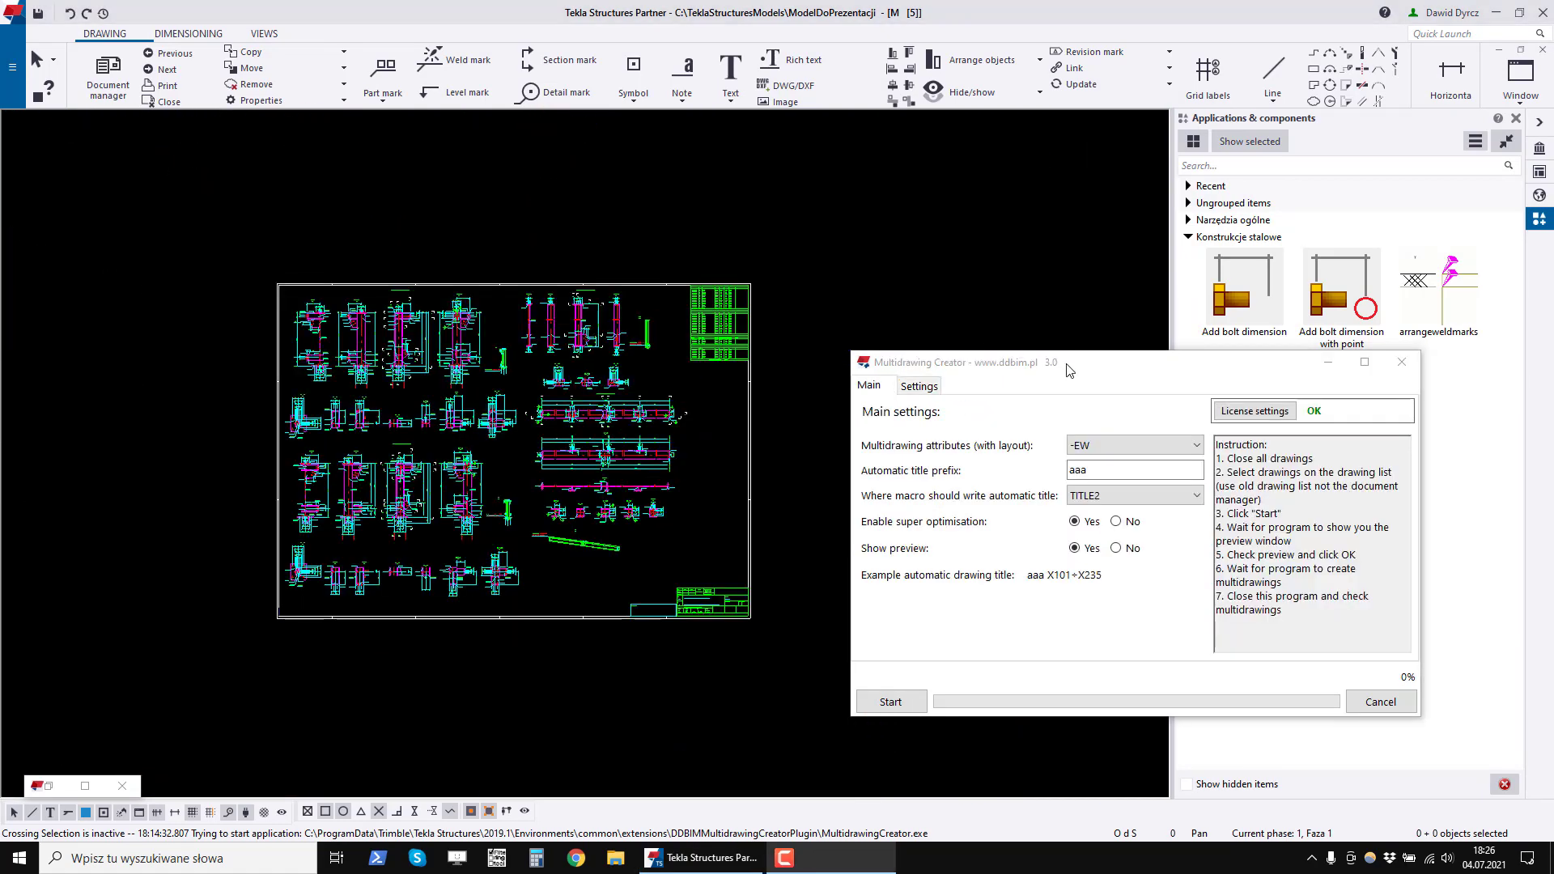
pyautogui.moveTo(1064, 369); pyautogui.dragTo(1012, 359)
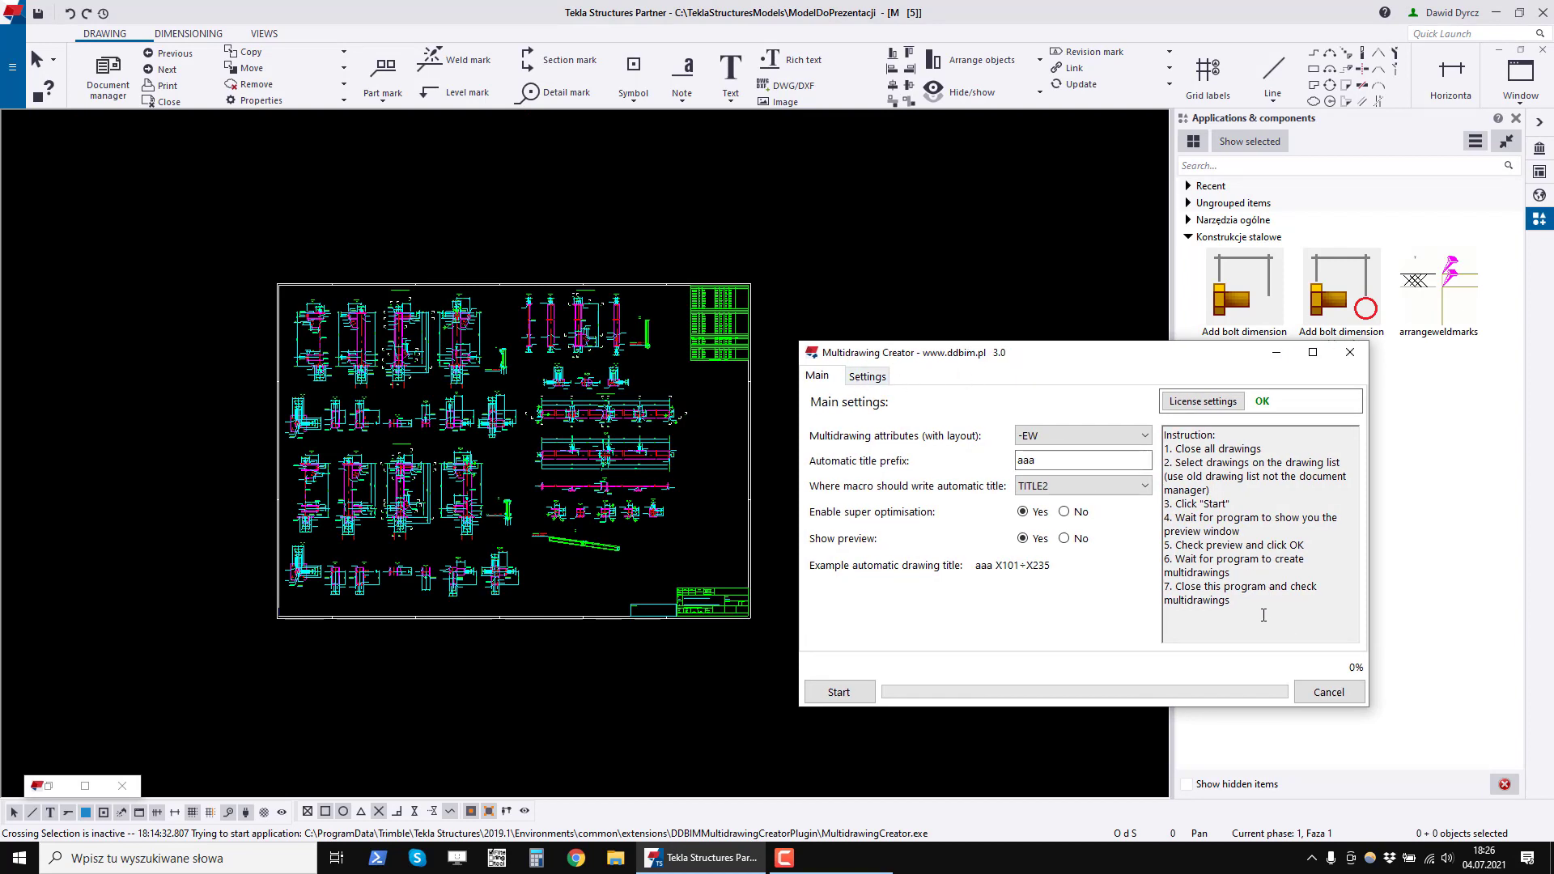
pyautogui.moveTo(1263, 615); pyautogui.dragTo(1151, 435)
pyautogui.click(1333, 613)
pyautogui.moveTo(1370, 570); pyautogui.dragTo(1325, 569)
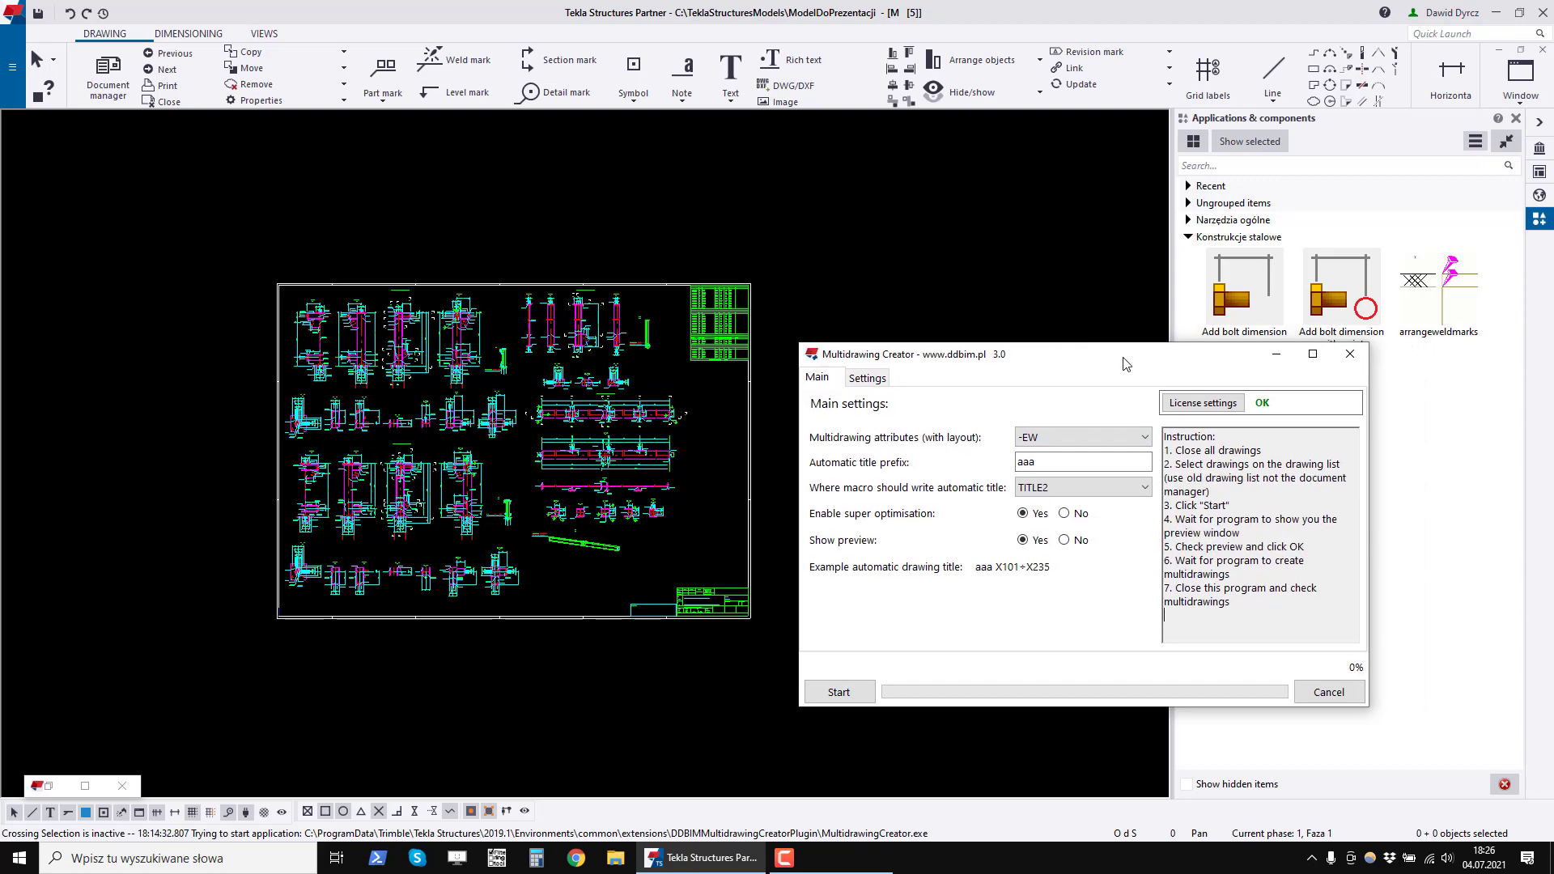
pyautogui.moveTo(1132, 349); pyautogui.dragTo(1045, 348)
# In licence settings, try trial and key options, then get the licence from the localhost server.
pyautogui.click(1125, 398)
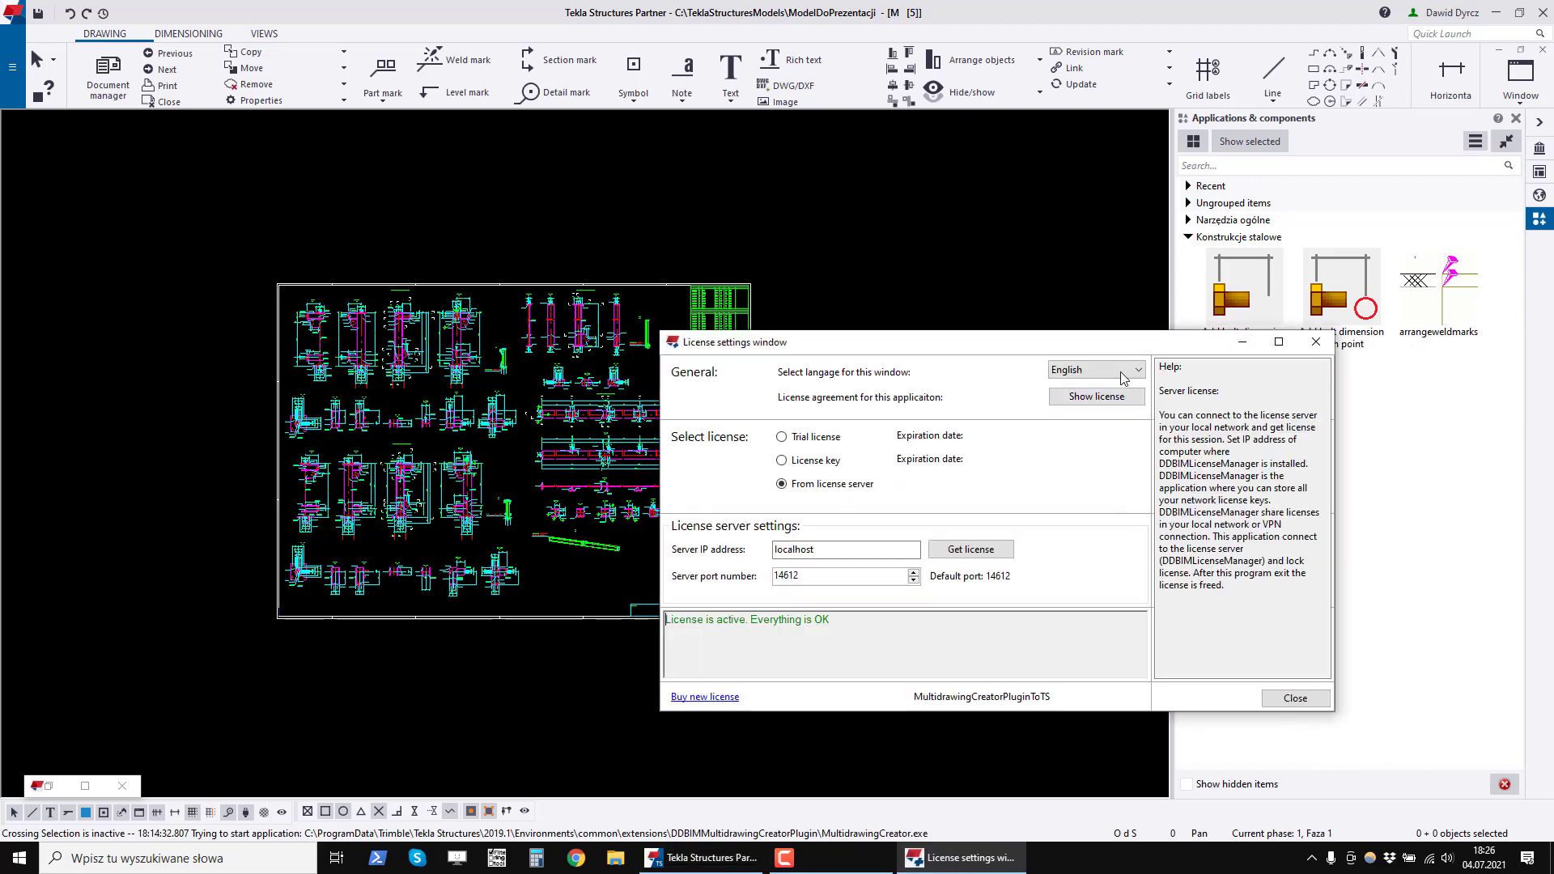
pyautogui.click(812, 437)
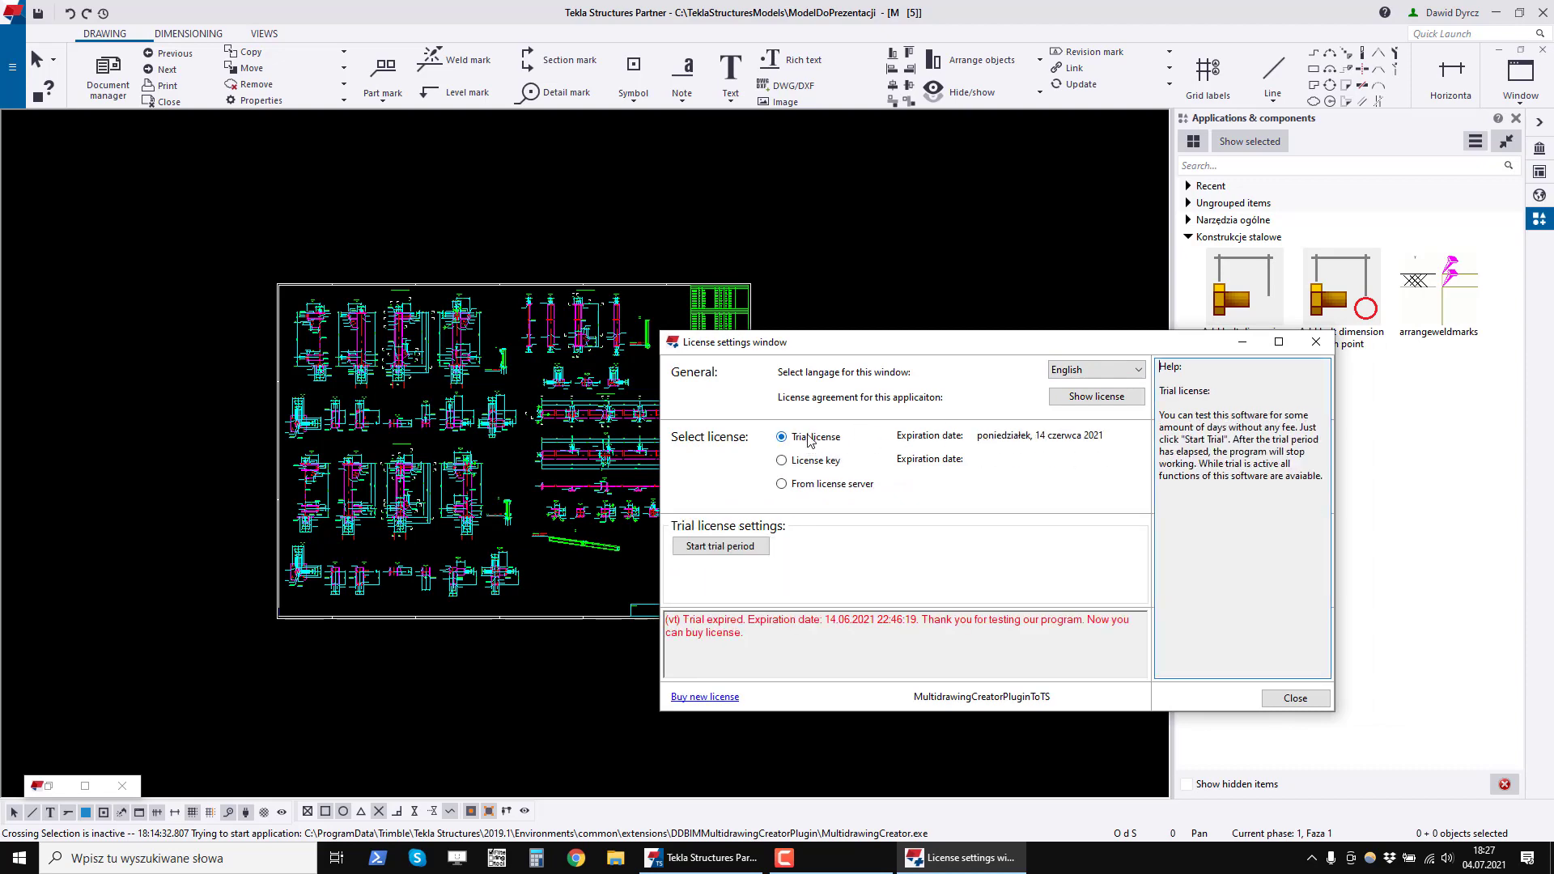
pyautogui.click(816, 461)
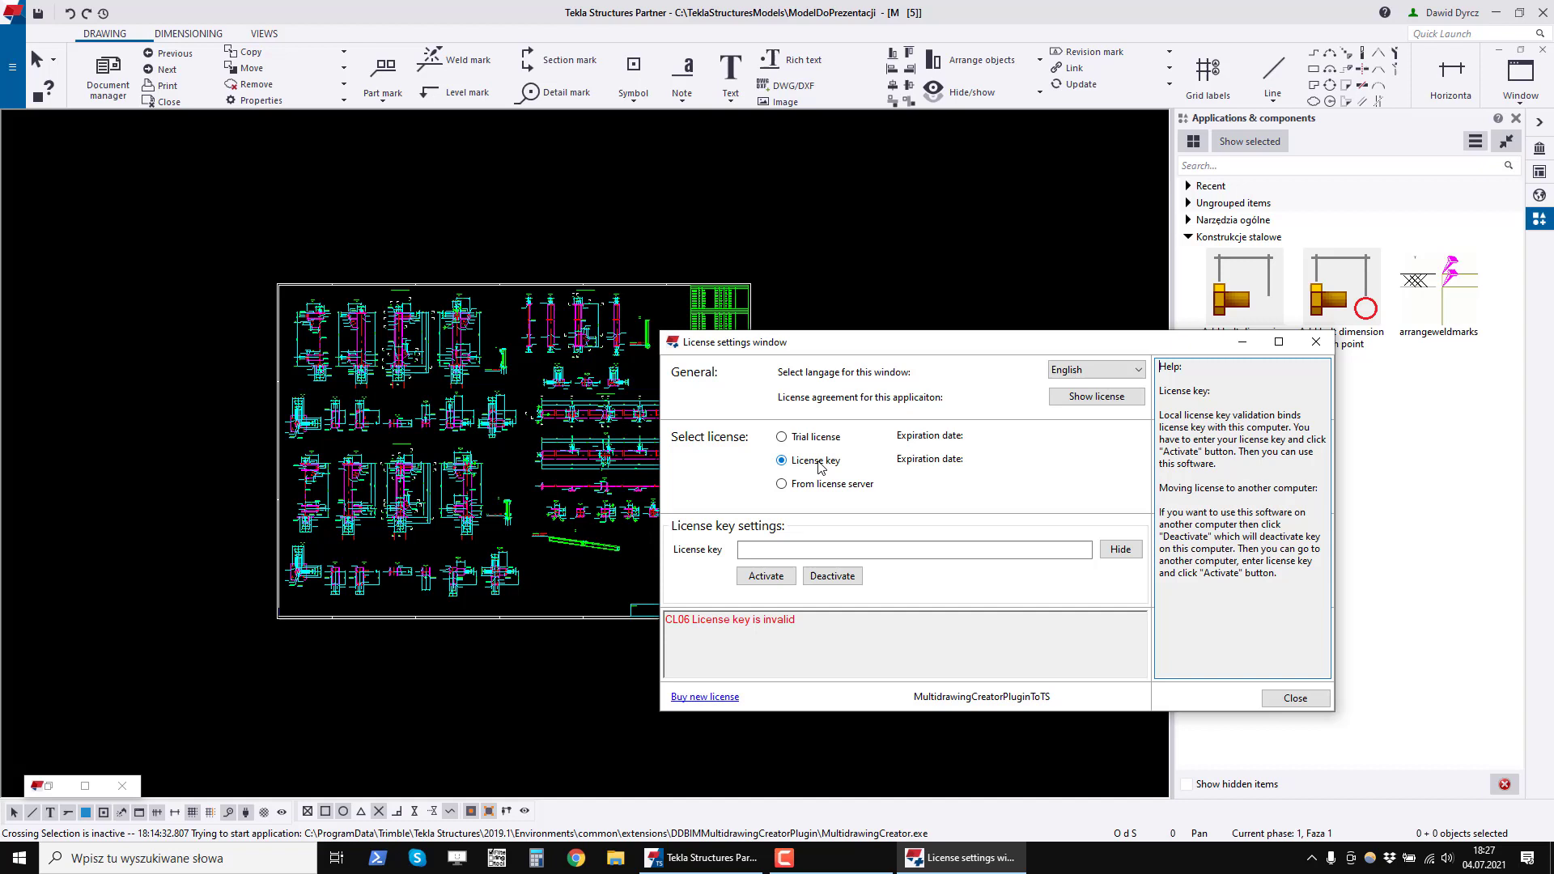
pyautogui.click(904, 555)
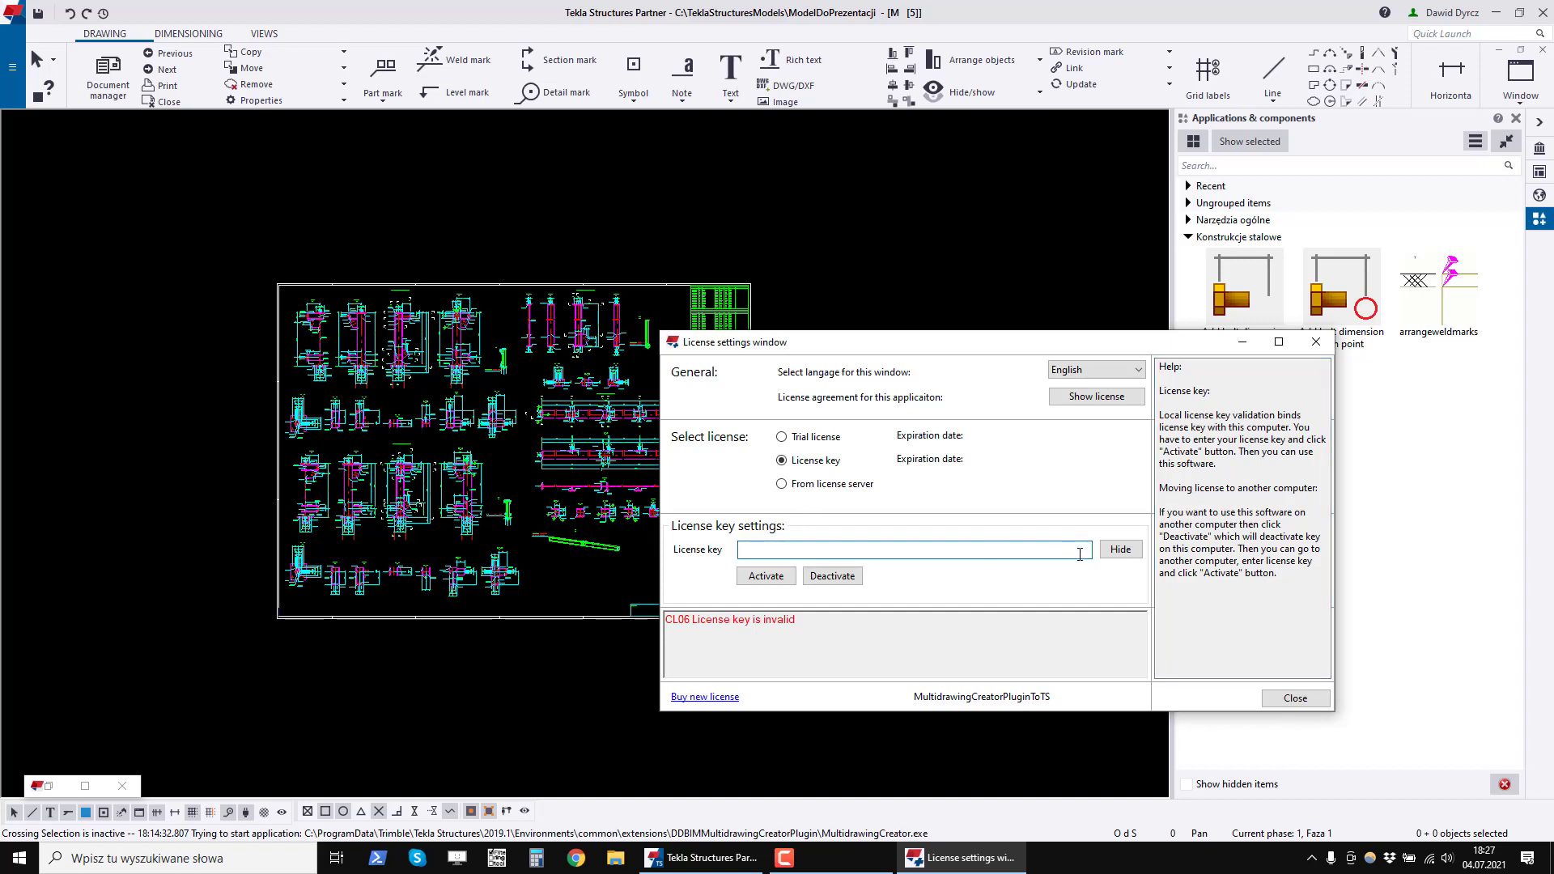
pyautogui.click(791, 485)
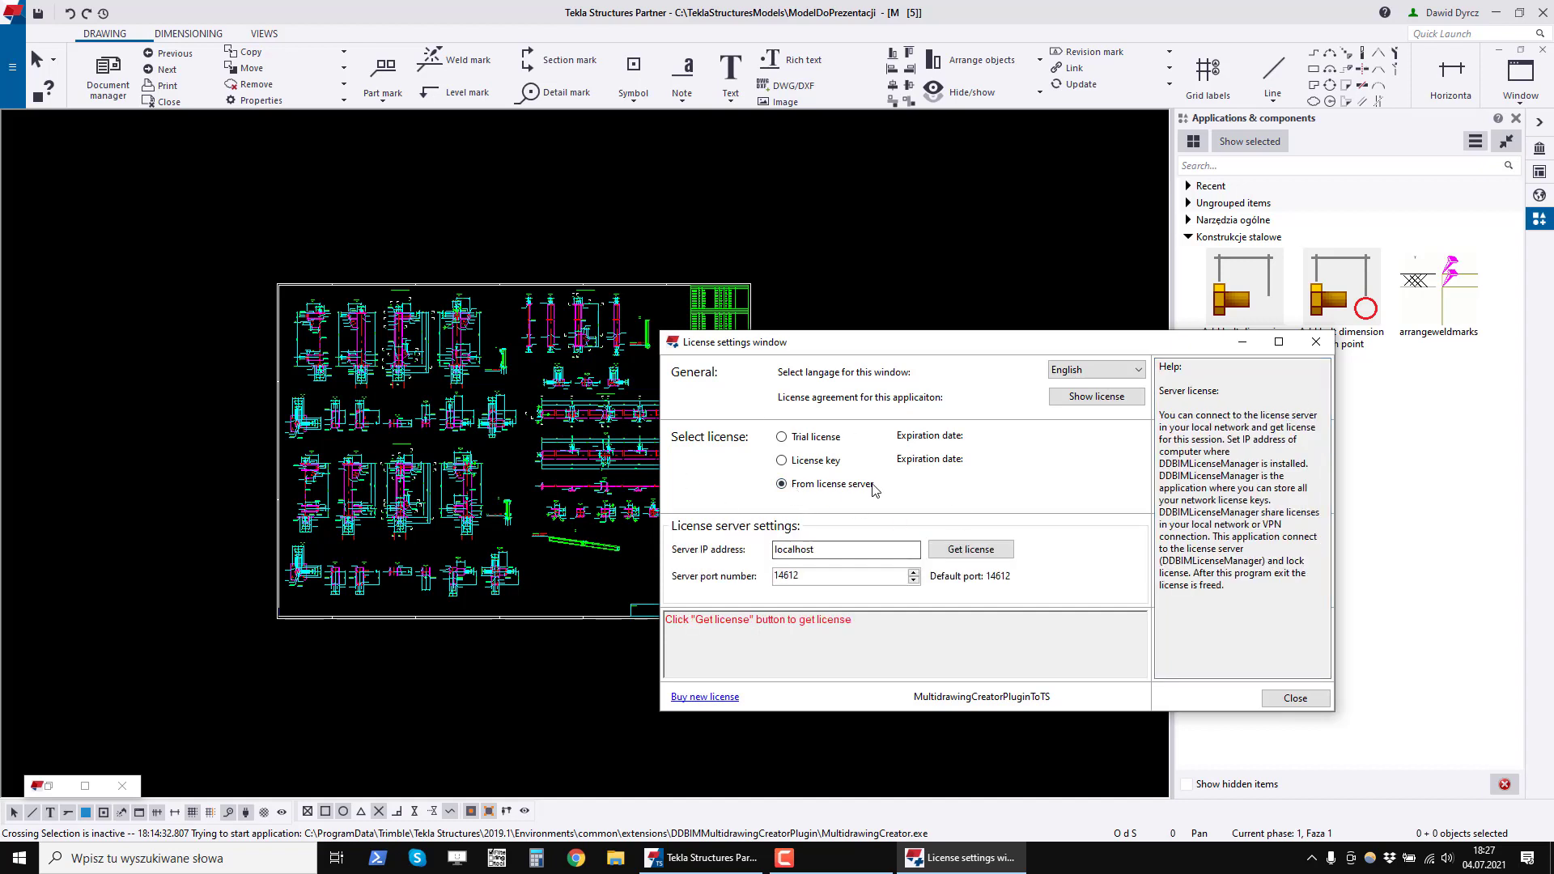
pyautogui.click(972, 547)
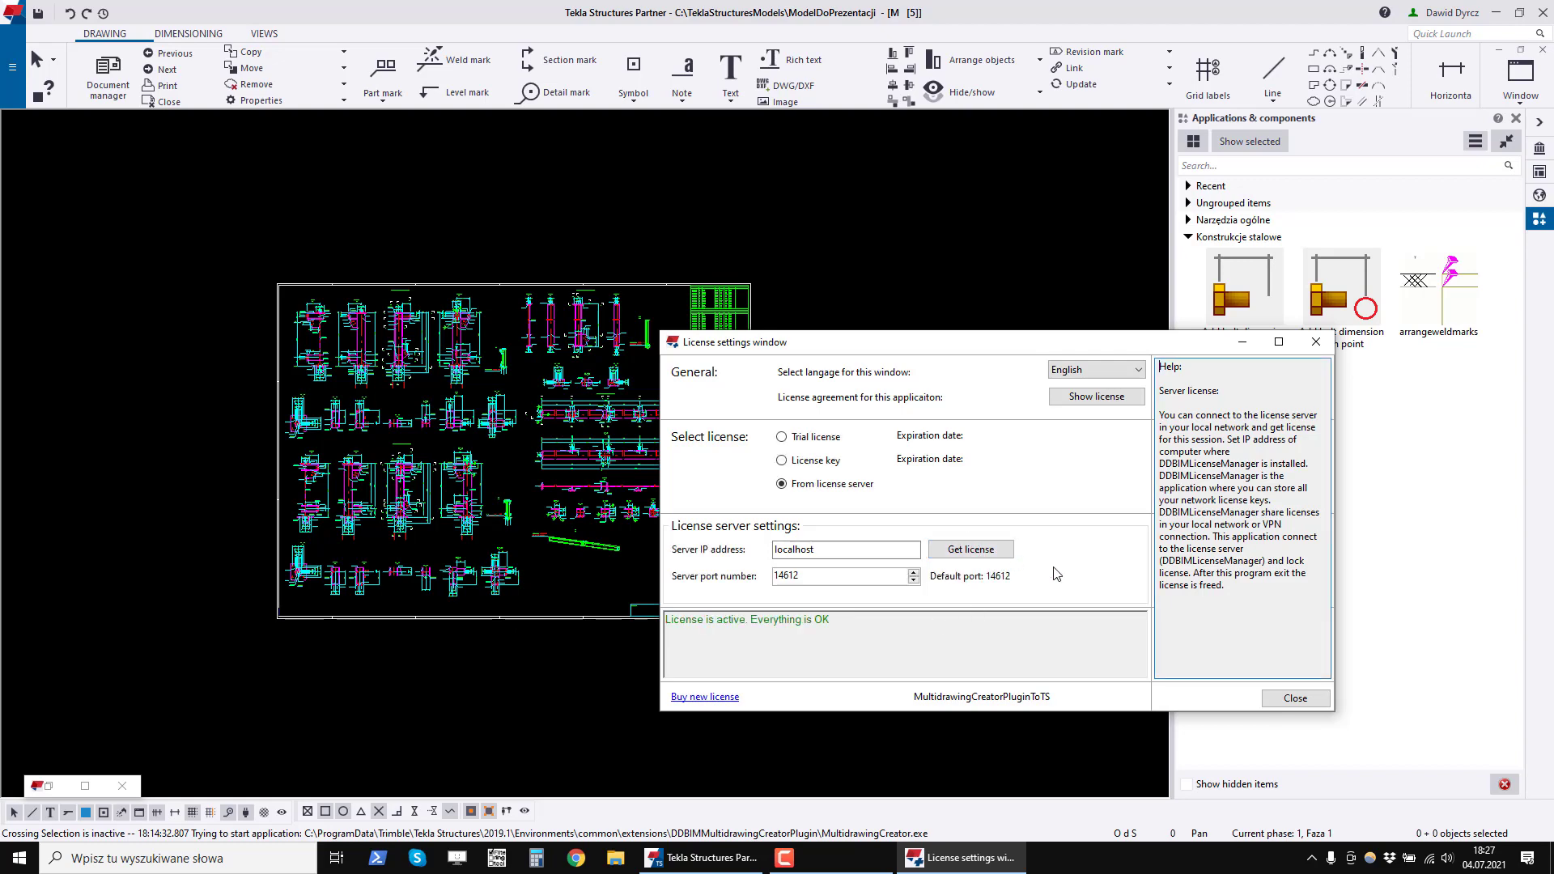
# Close the licence settings and reposition the Multidrawing Creator dialog.
pyautogui.click(1296, 699)
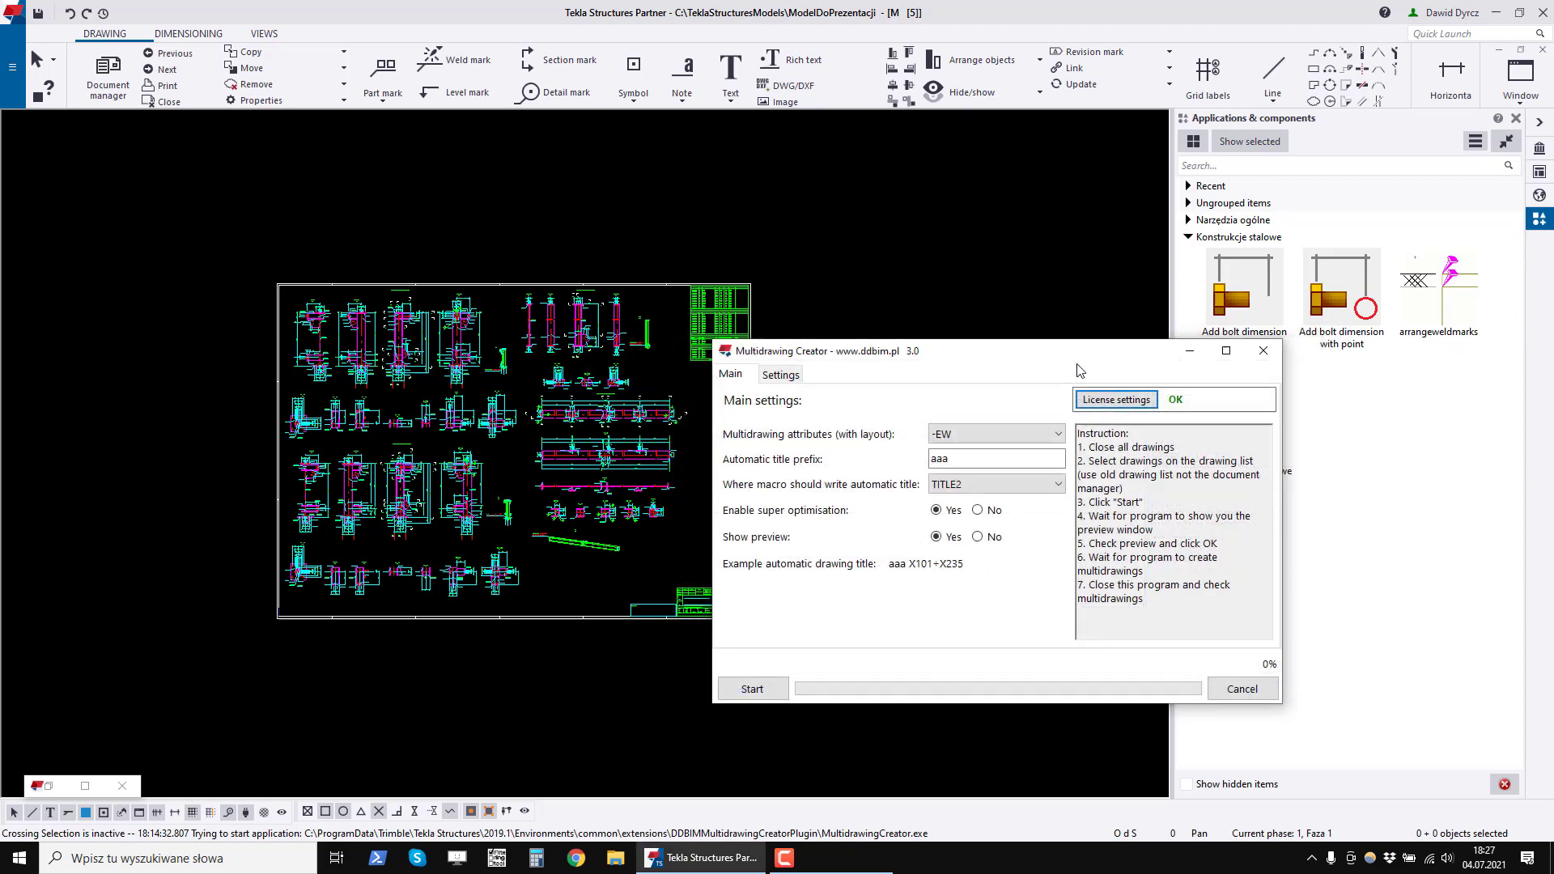
pyautogui.moveTo(1018, 343); pyautogui.dragTo(962, 234)
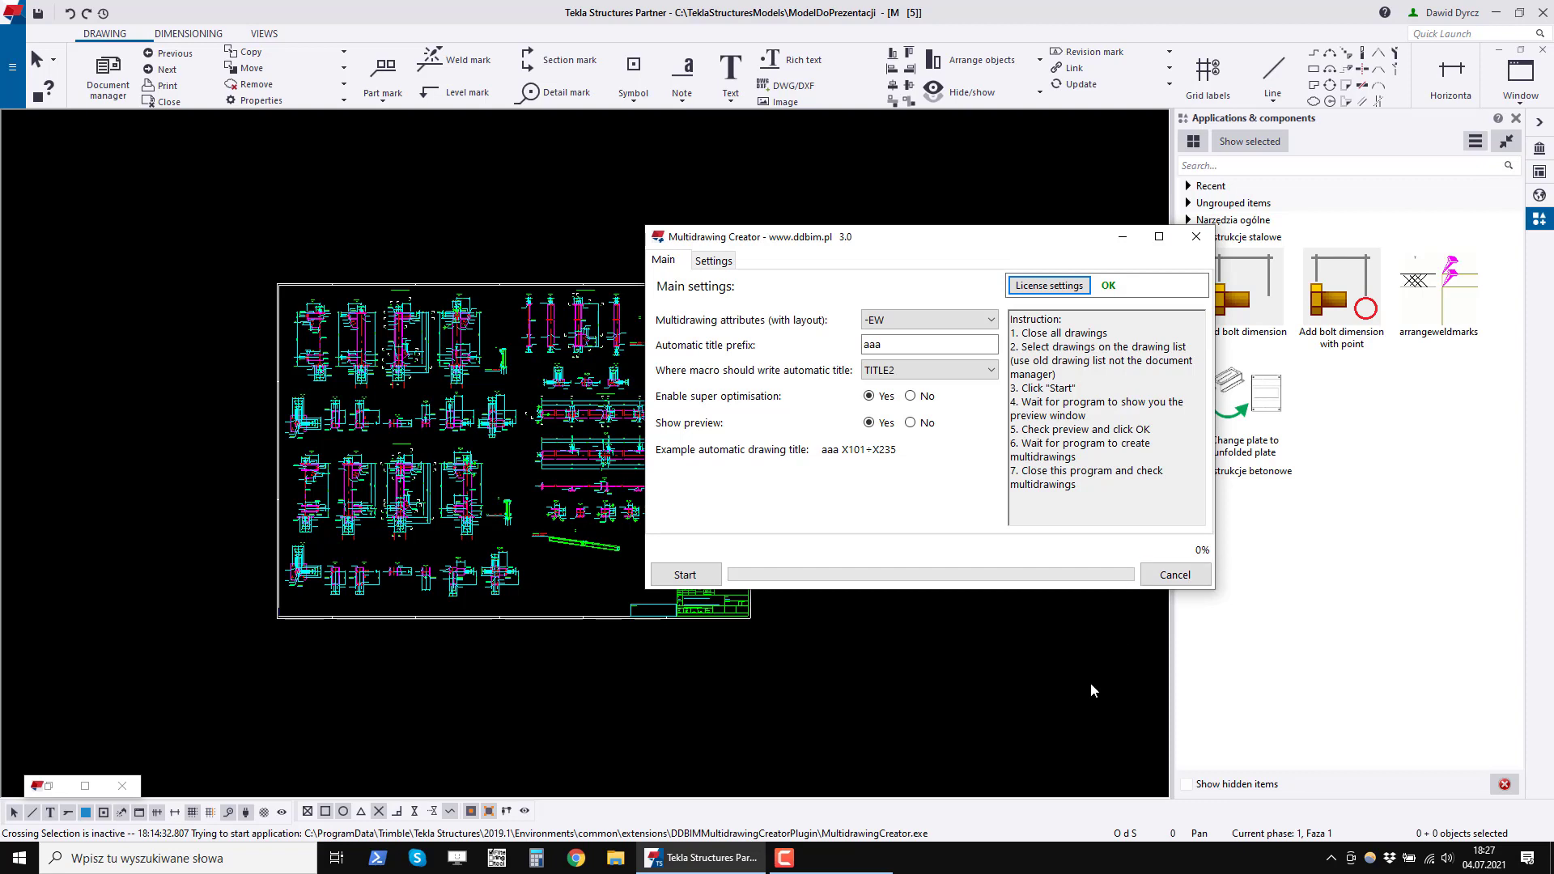
pyautogui.moveTo(1031, 229); pyautogui.dragTo(1117, 212)
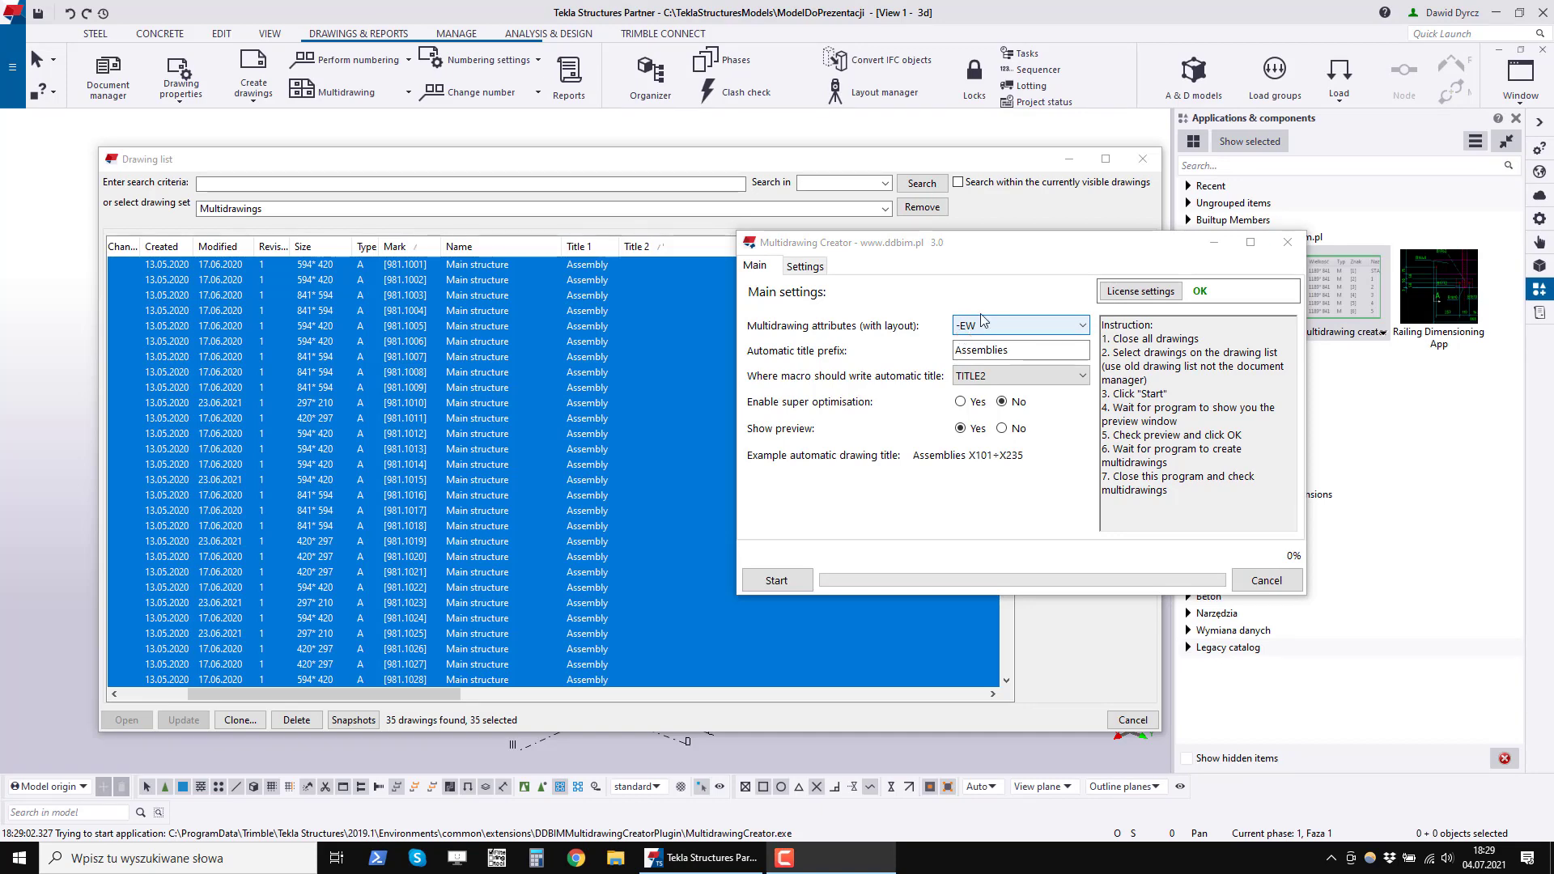
# Start multidrawing creation from the 35 selected drawings, confirming both Tak prompts.
pyautogui.moveTo(1045, 247); pyautogui.dragTo(1129, 236)
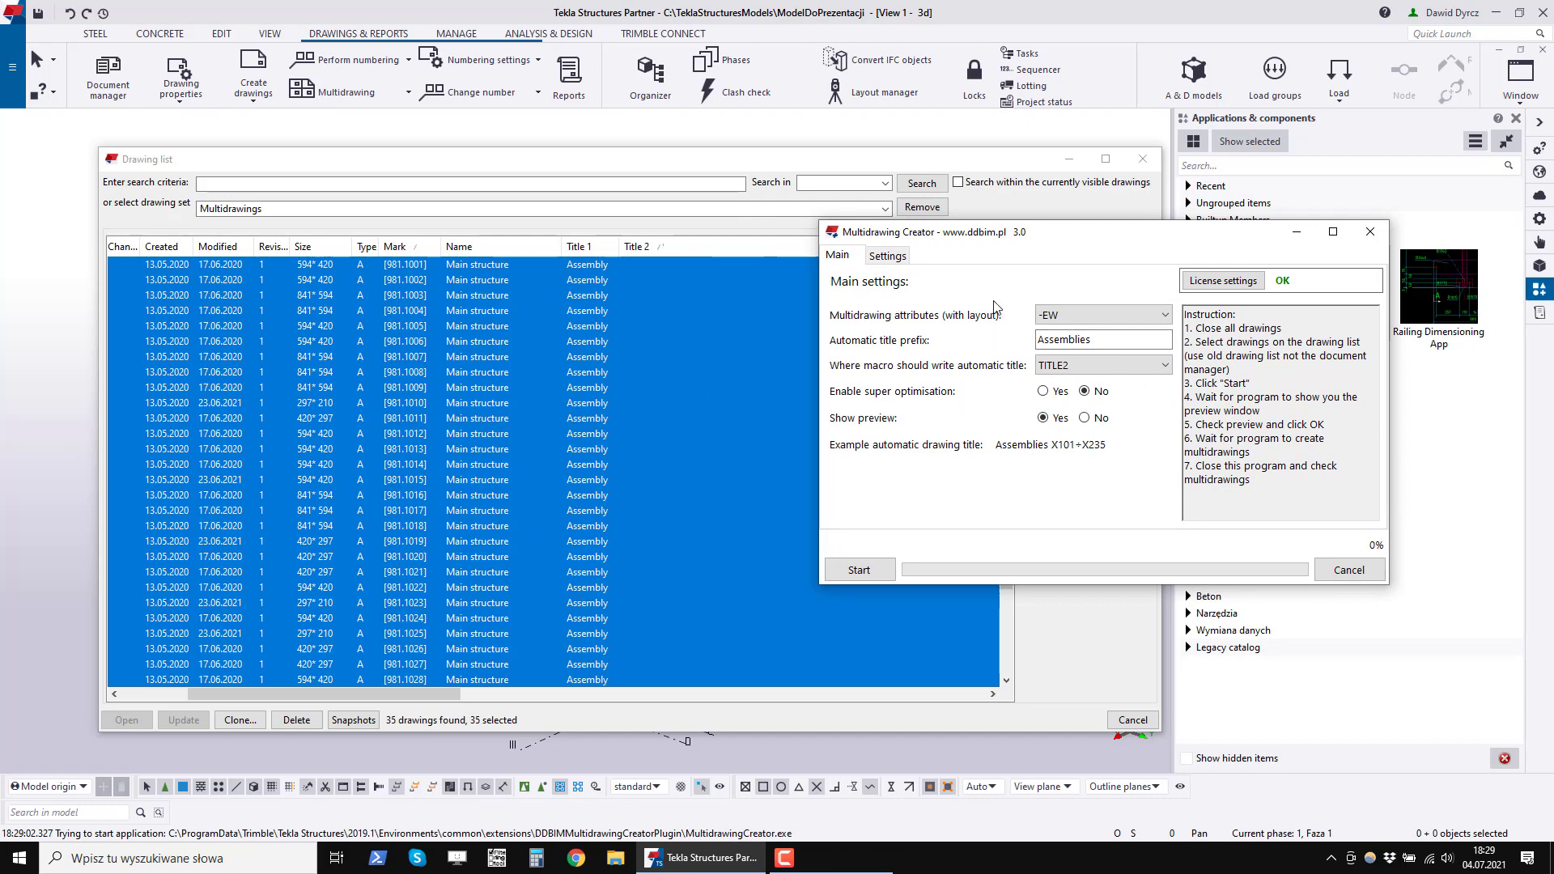
pyautogui.moveTo(1012, 239); pyautogui.dragTo(988, 229)
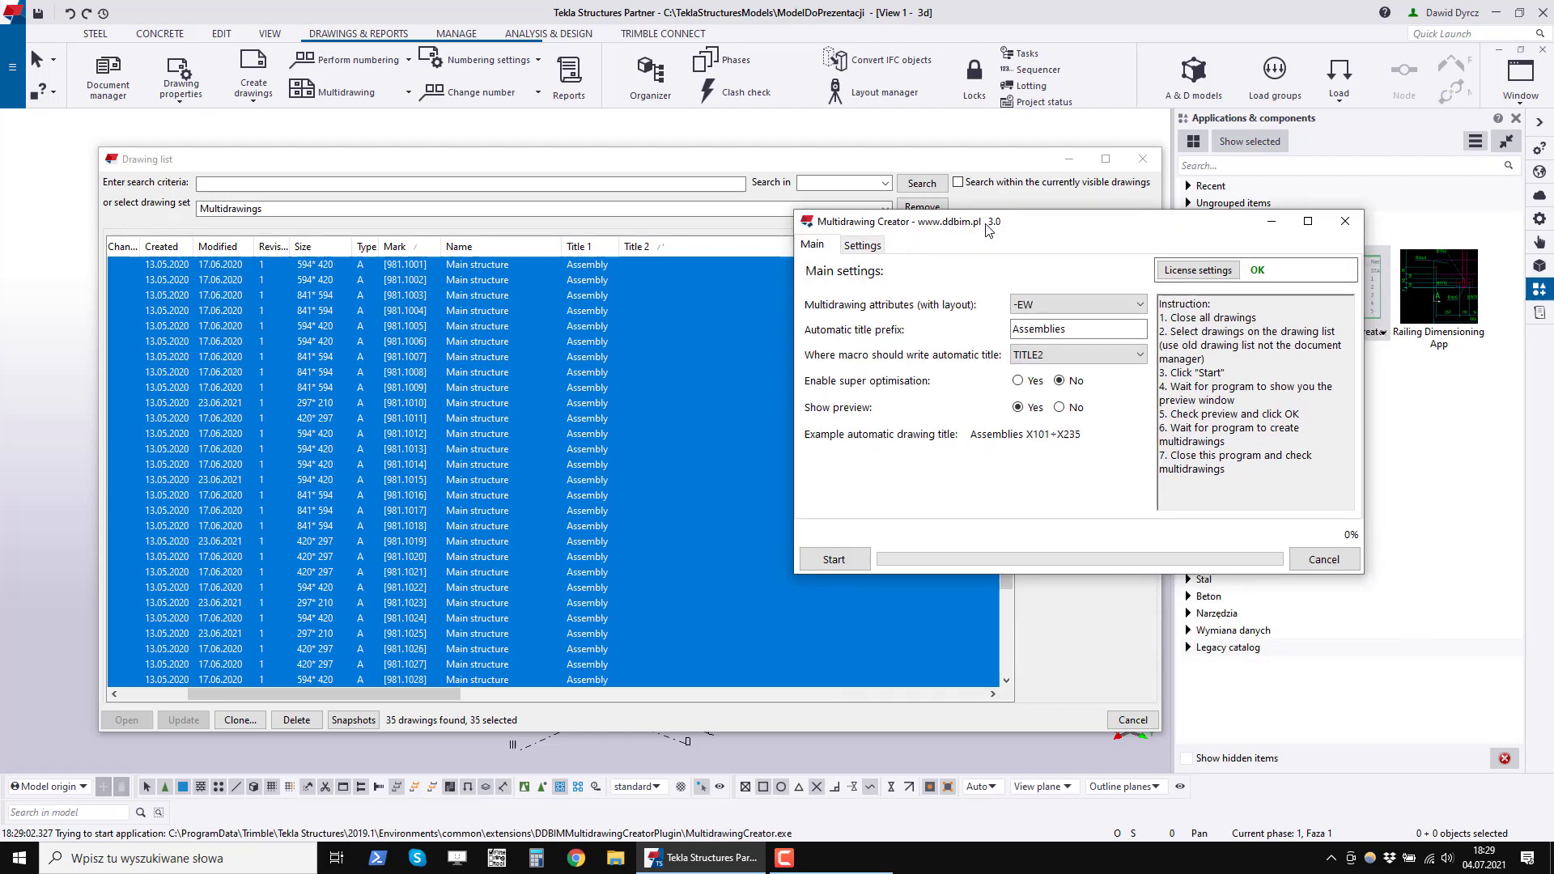
pyautogui.click(834, 559)
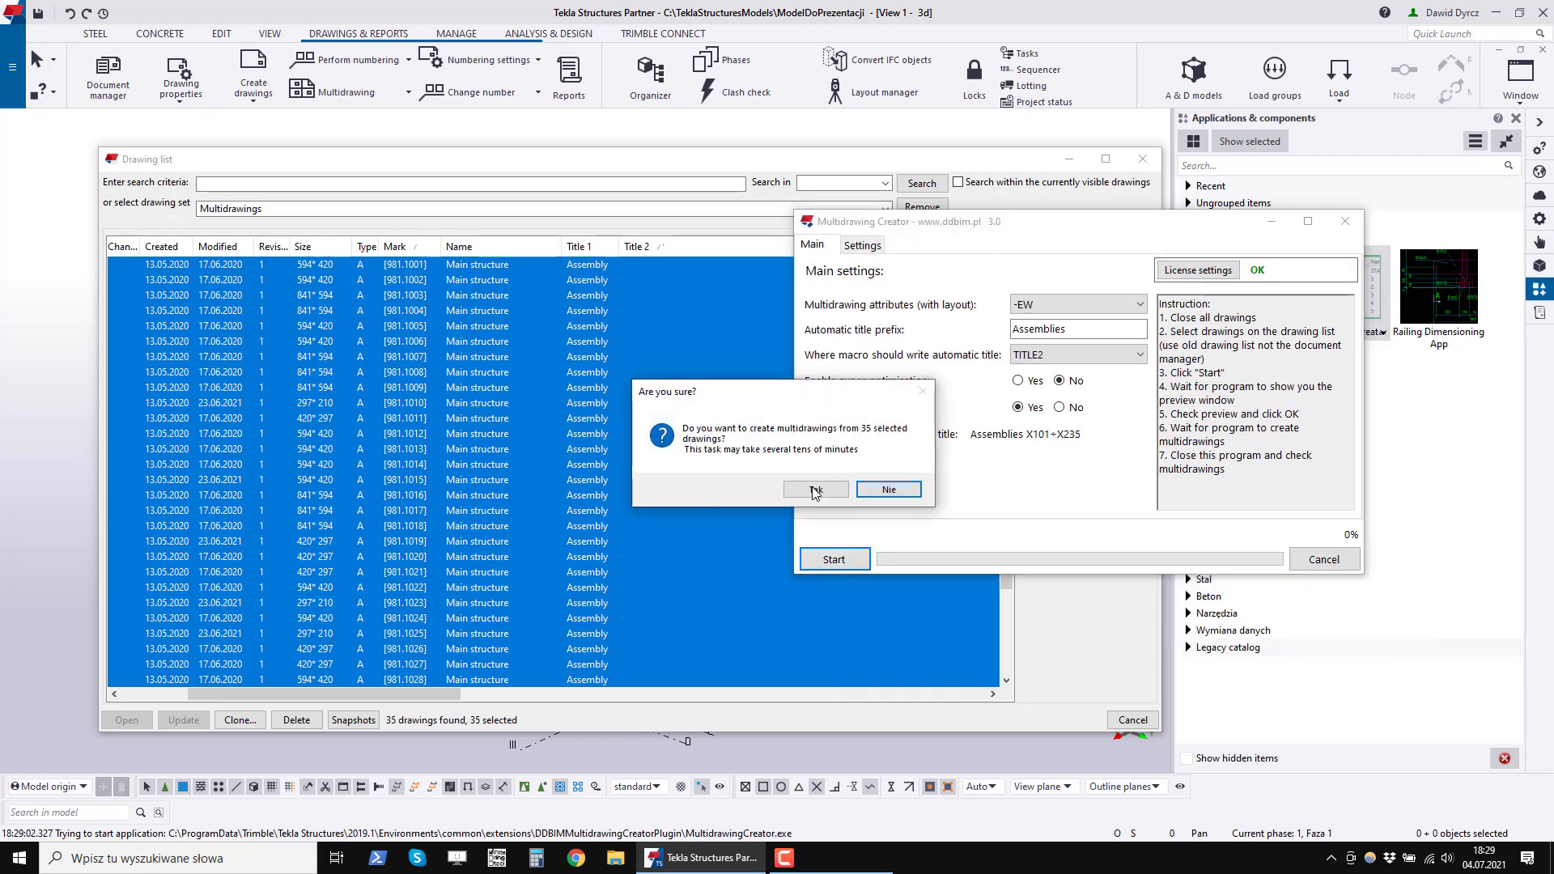
pyautogui.click(815, 492)
pyautogui.click(797, 539)
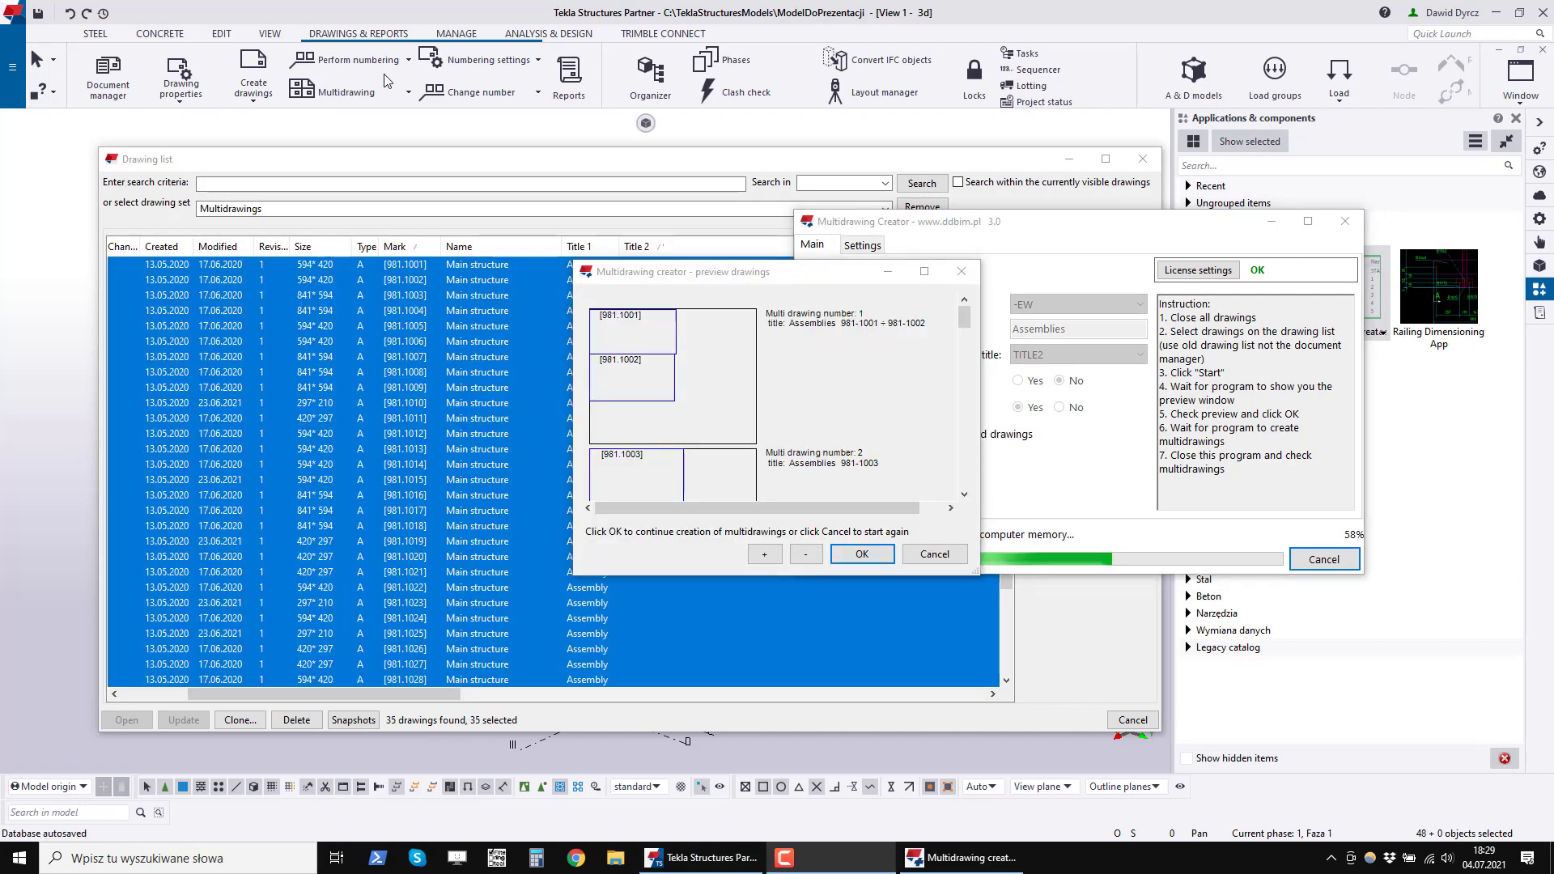
# Enlarge and zoom the preview to browse the multidrawing layouts, then cancel it.
pyautogui.moveTo(820, 289); pyautogui.dragTo(773, 240)
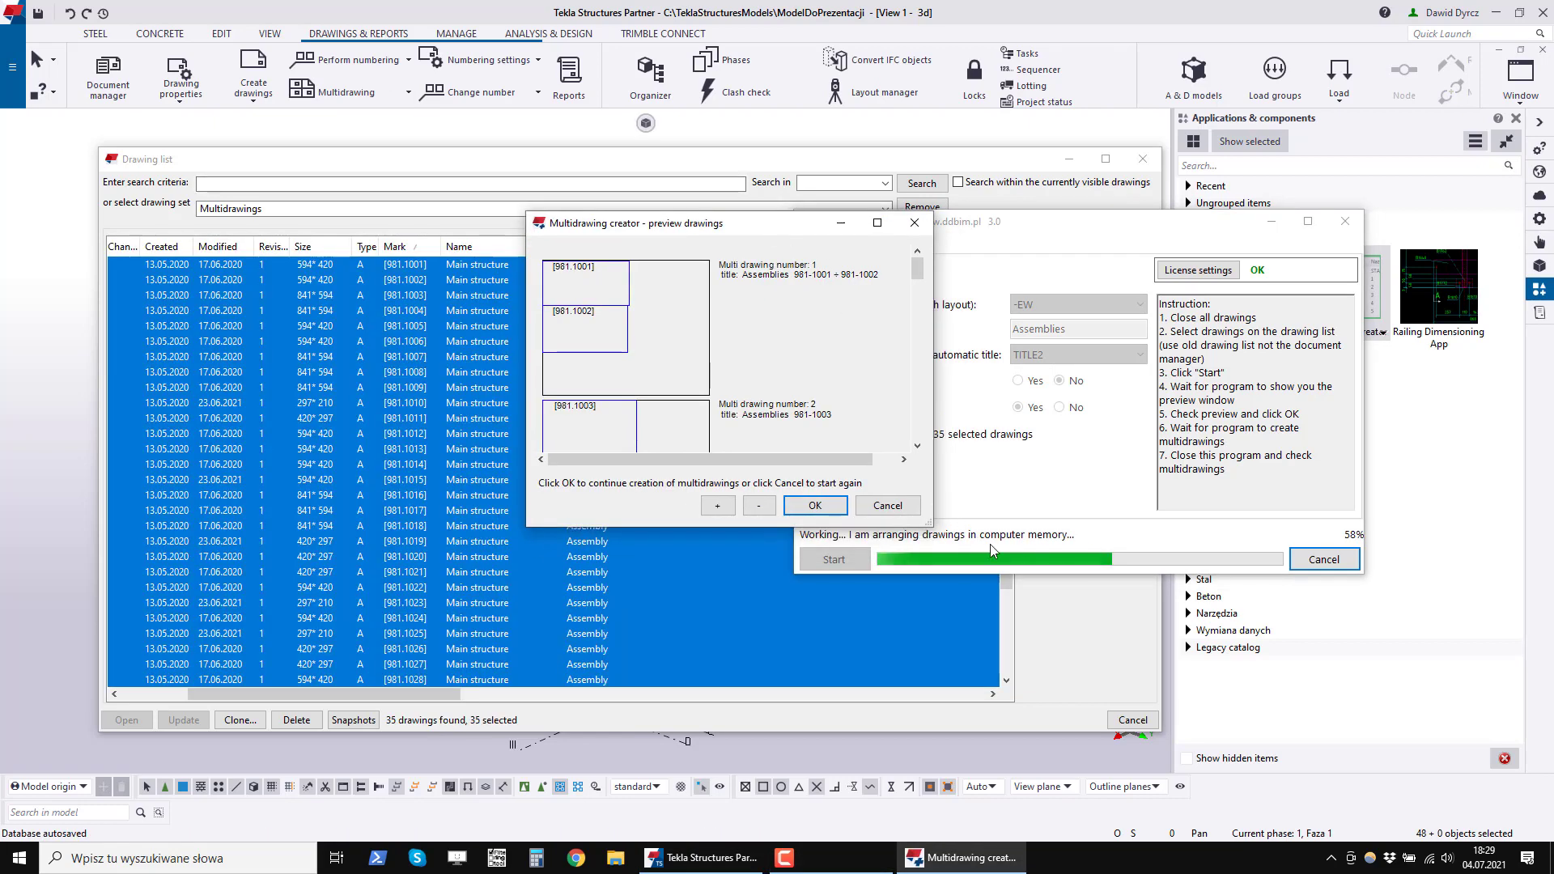
pyautogui.moveTo(933, 526); pyautogui.dragTo(1086, 710)
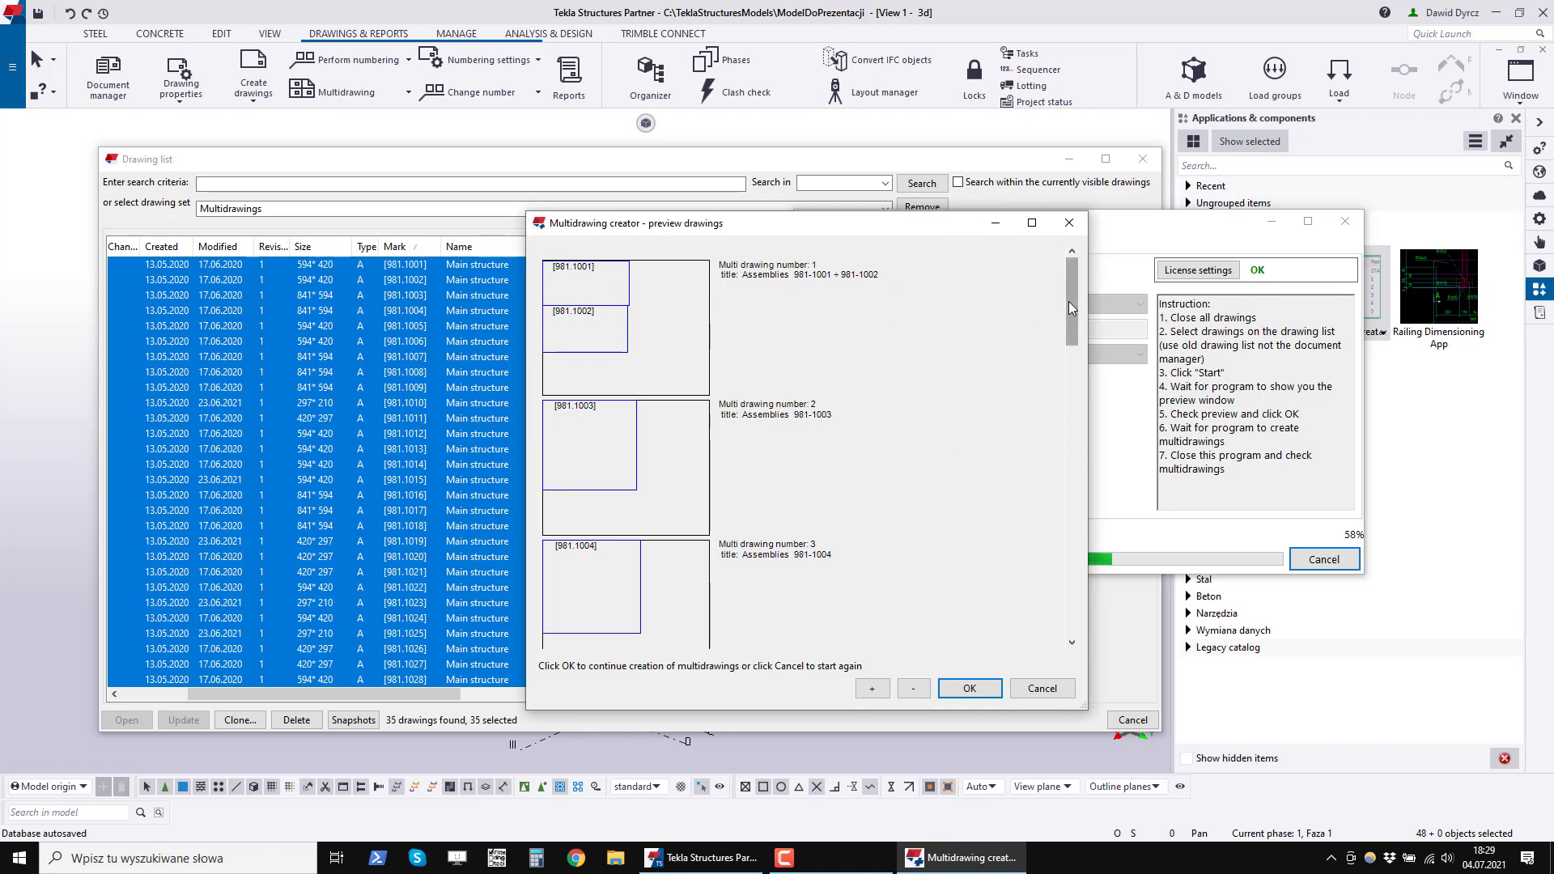
pyautogui.moveTo(1068, 307); pyautogui.dragTo(1125, 293)
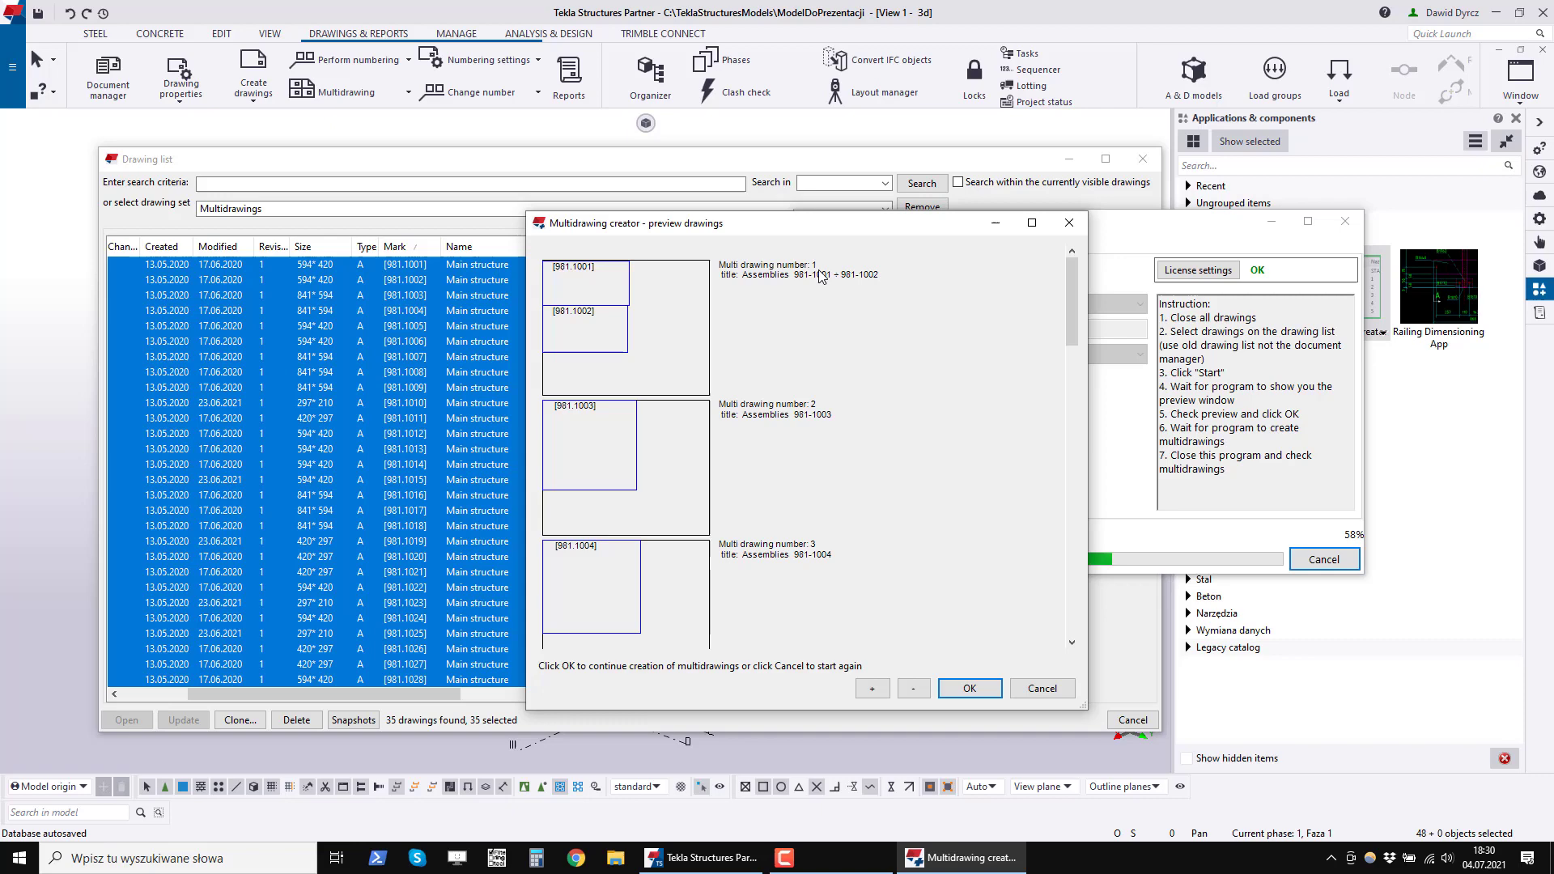
pyautogui.click(872, 688)
pyautogui.click(871, 688)
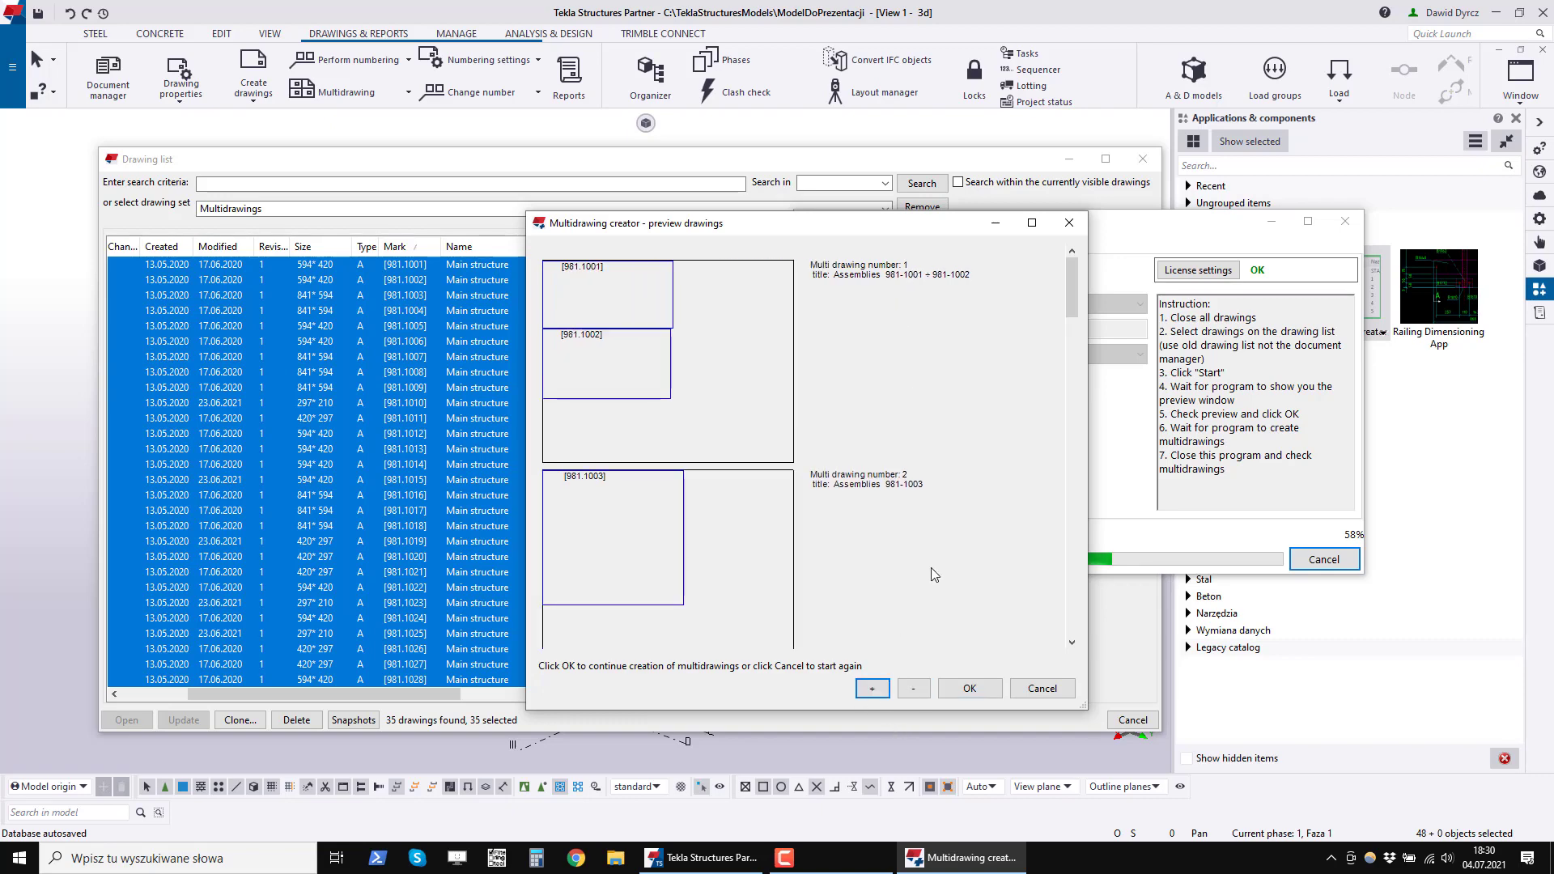
pyautogui.moveTo(937, 232); pyautogui.dragTo(775, 233)
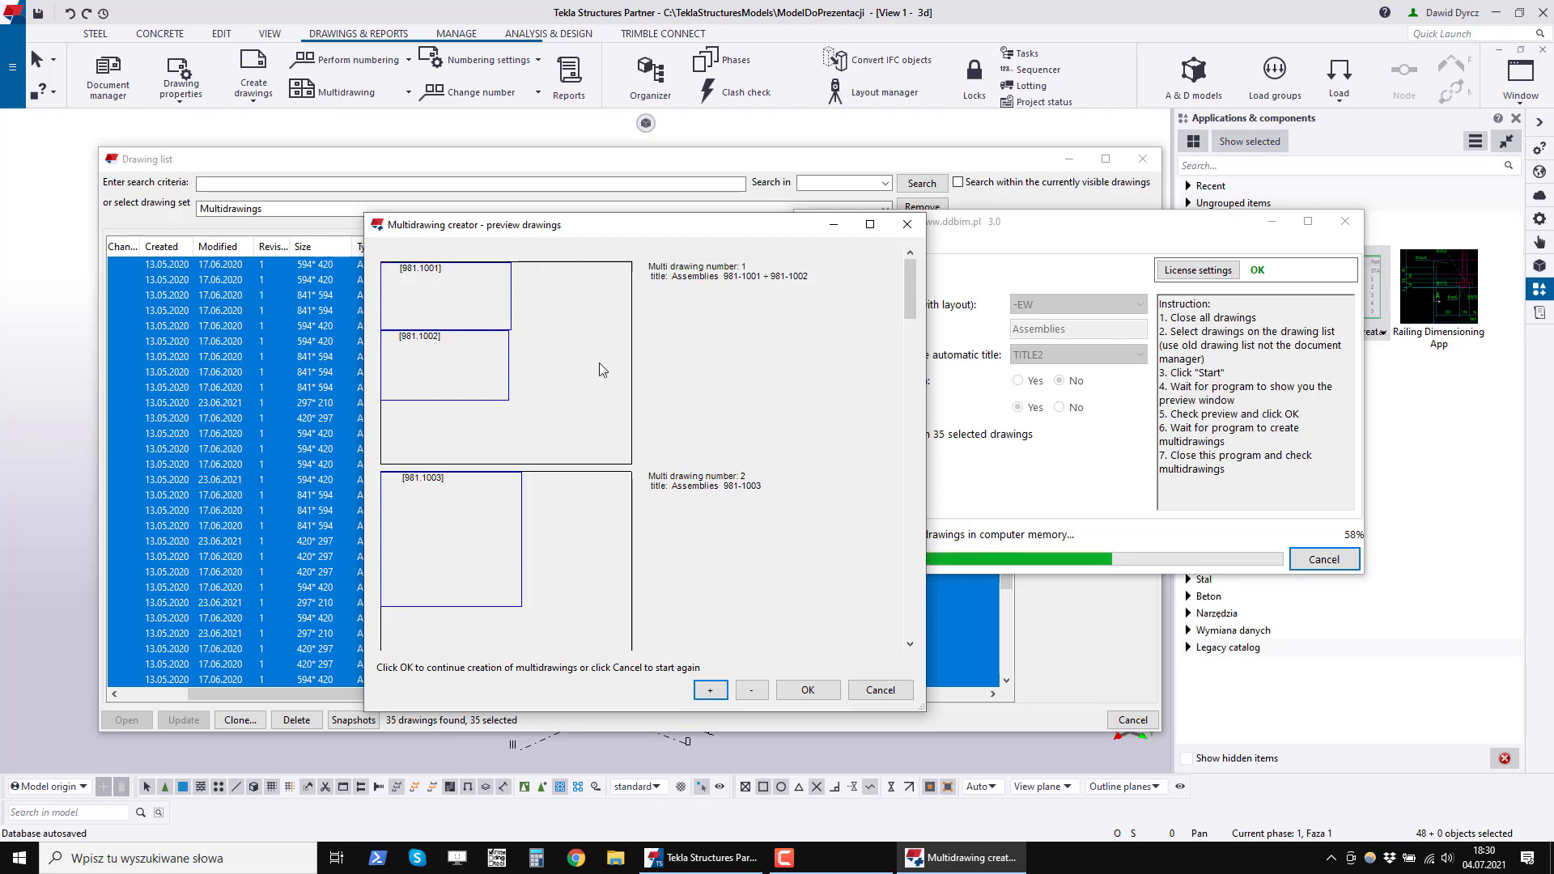
pyautogui.moveTo(912, 304); pyautogui.dragTo(924, 356)
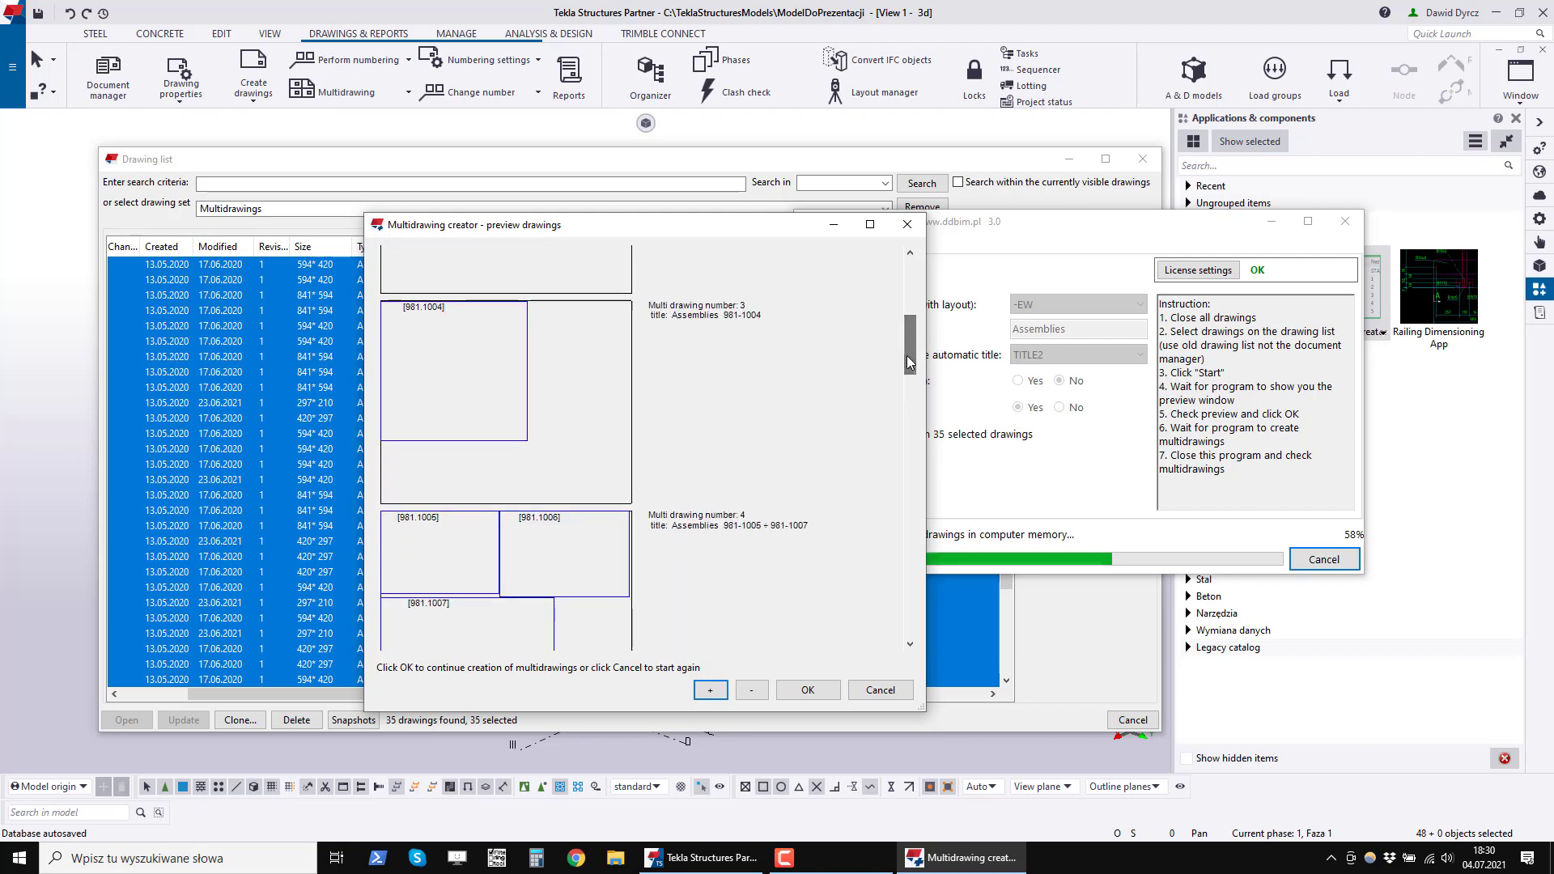
pyautogui.scroll(-5, 555, 392)
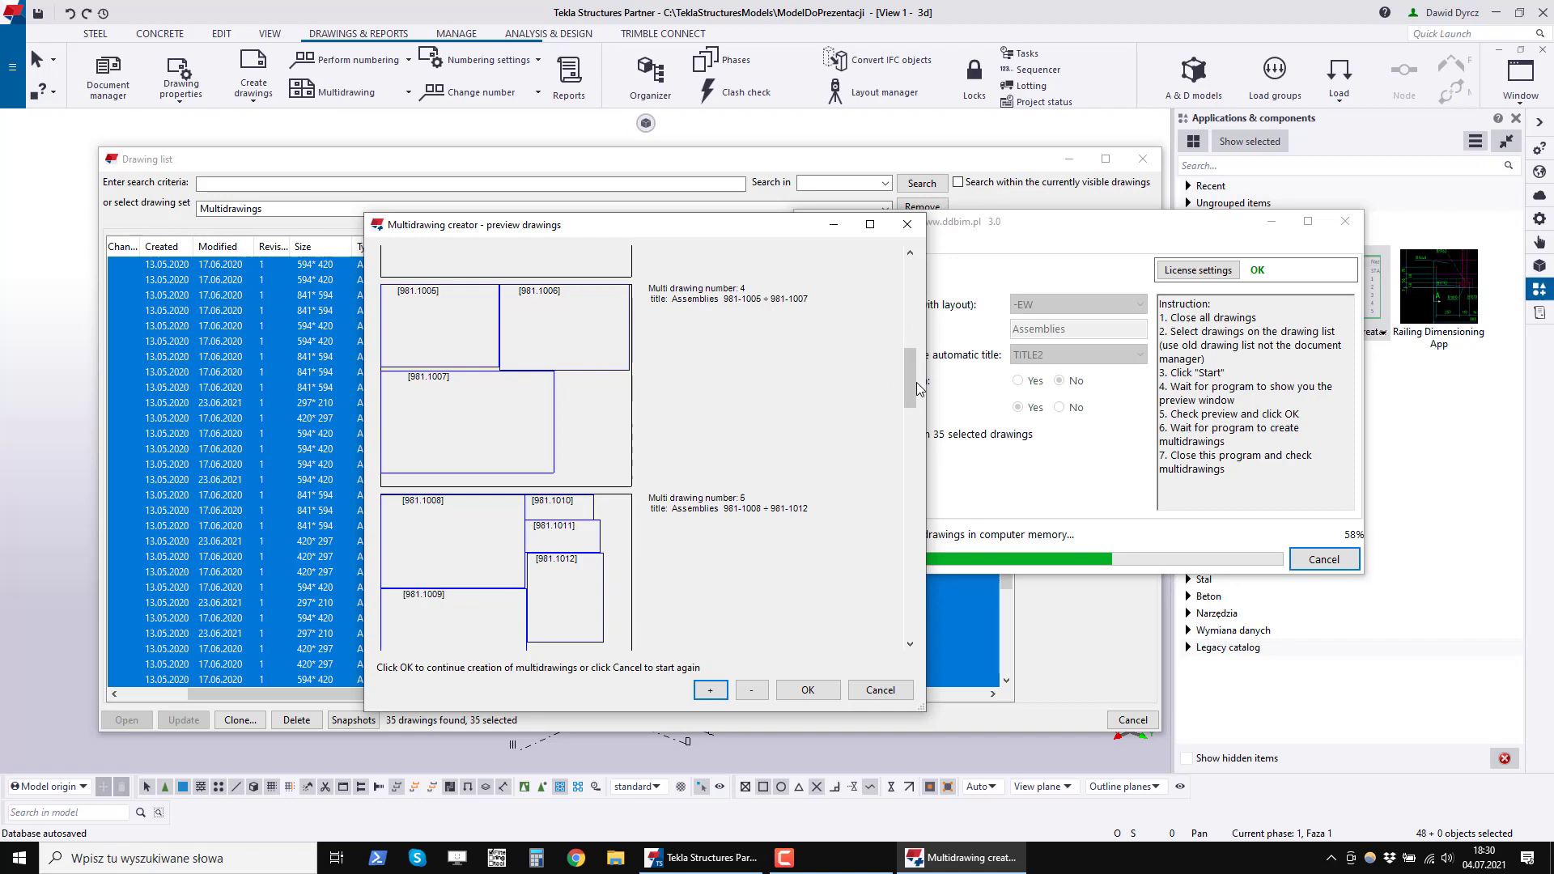
pyautogui.moveTo(915, 382); pyautogui.dragTo(929, 280)
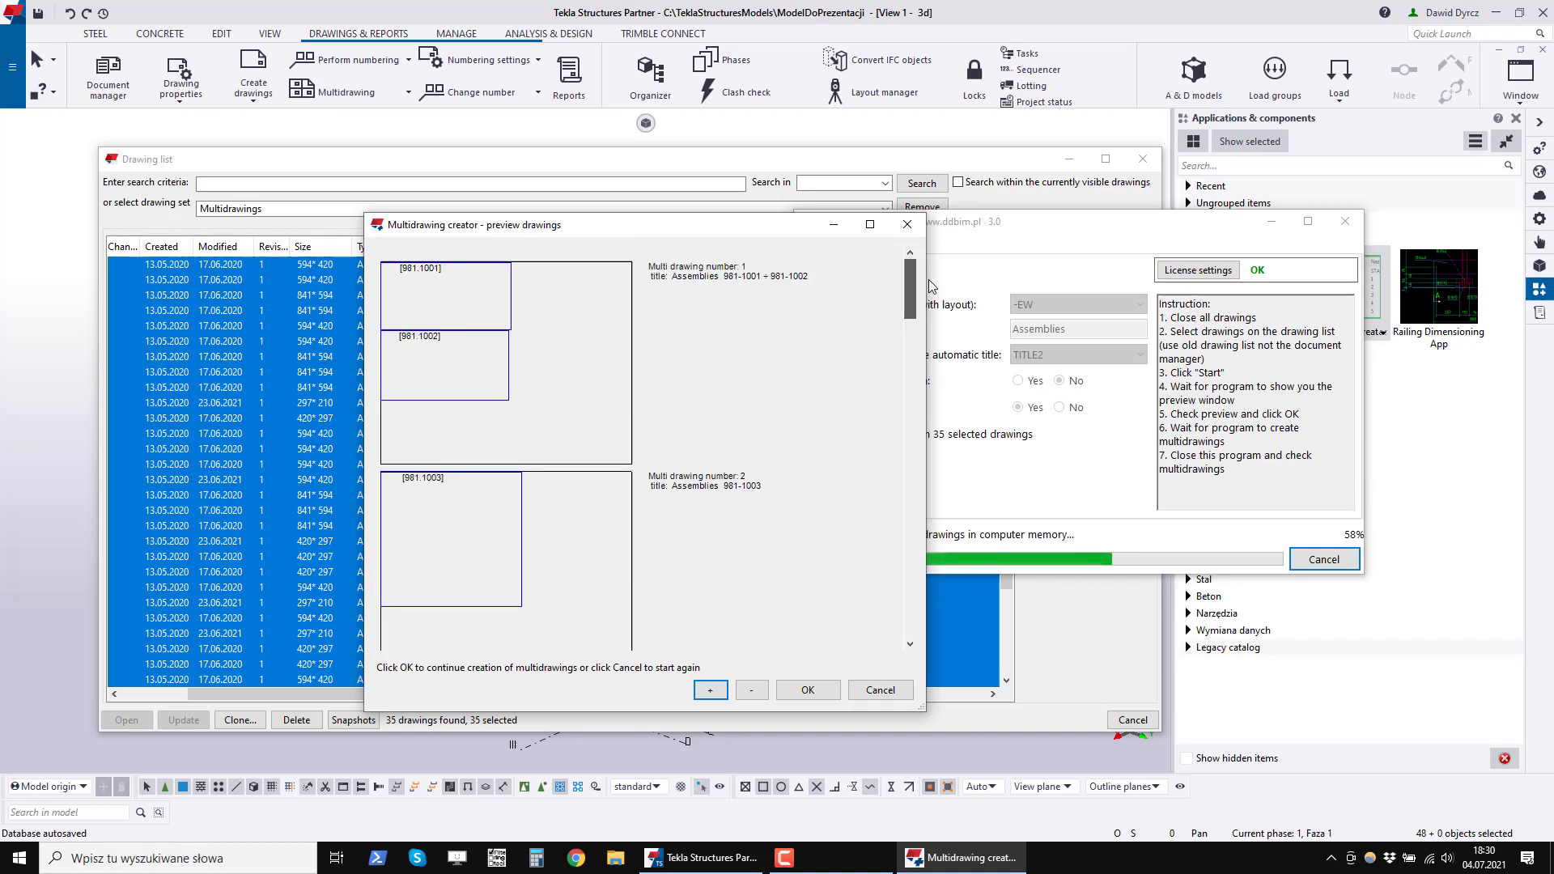
pyautogui.moveTo(784, 231); pyautogui.dragTo(774, 175)
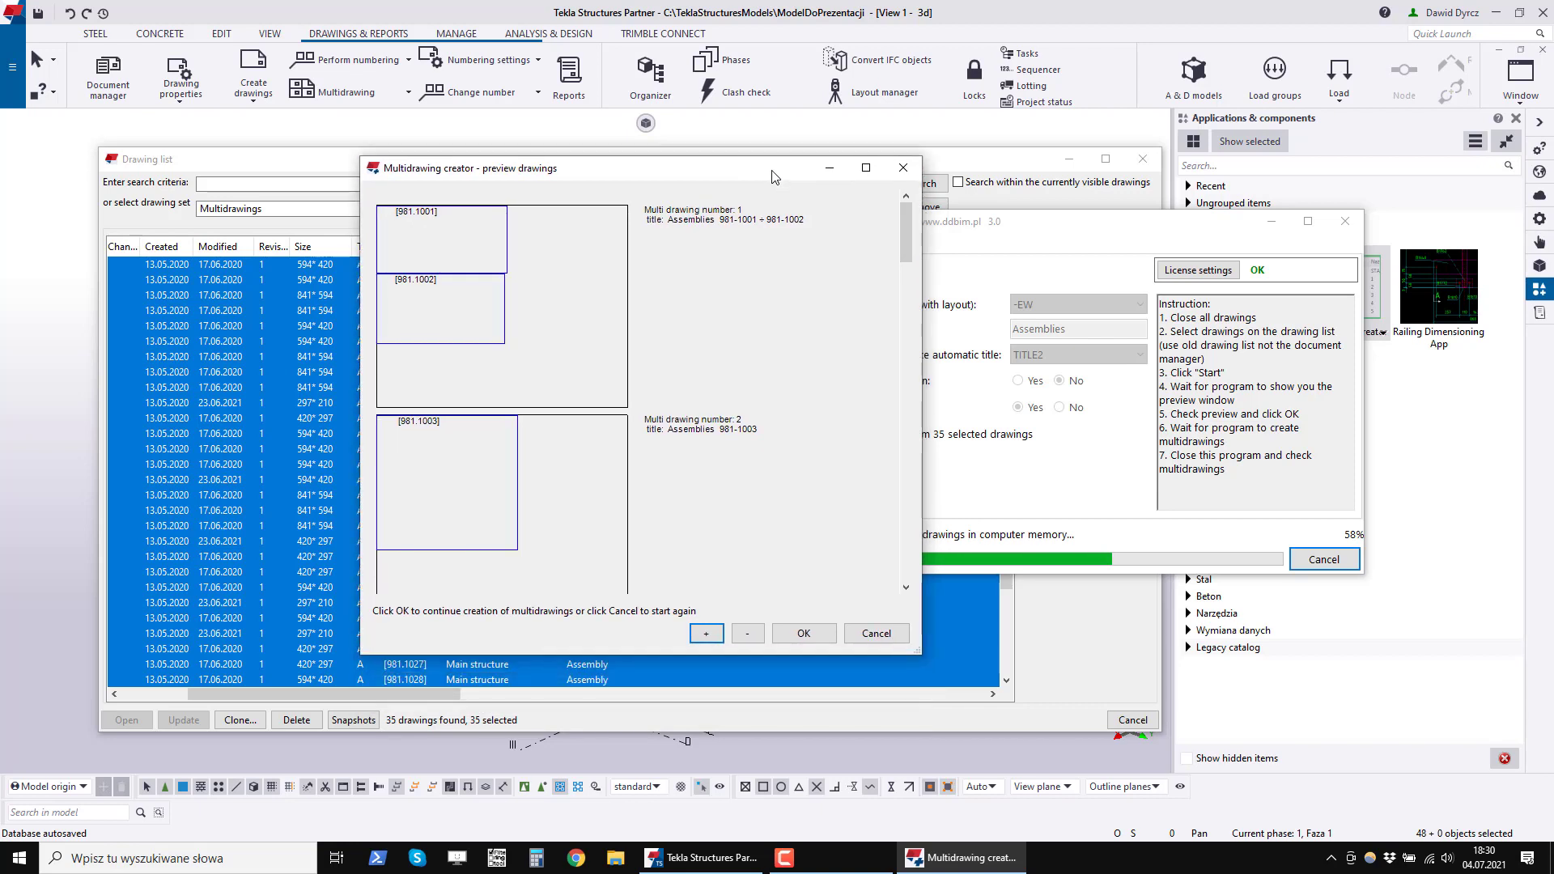
pyautogui.click(882, 638)
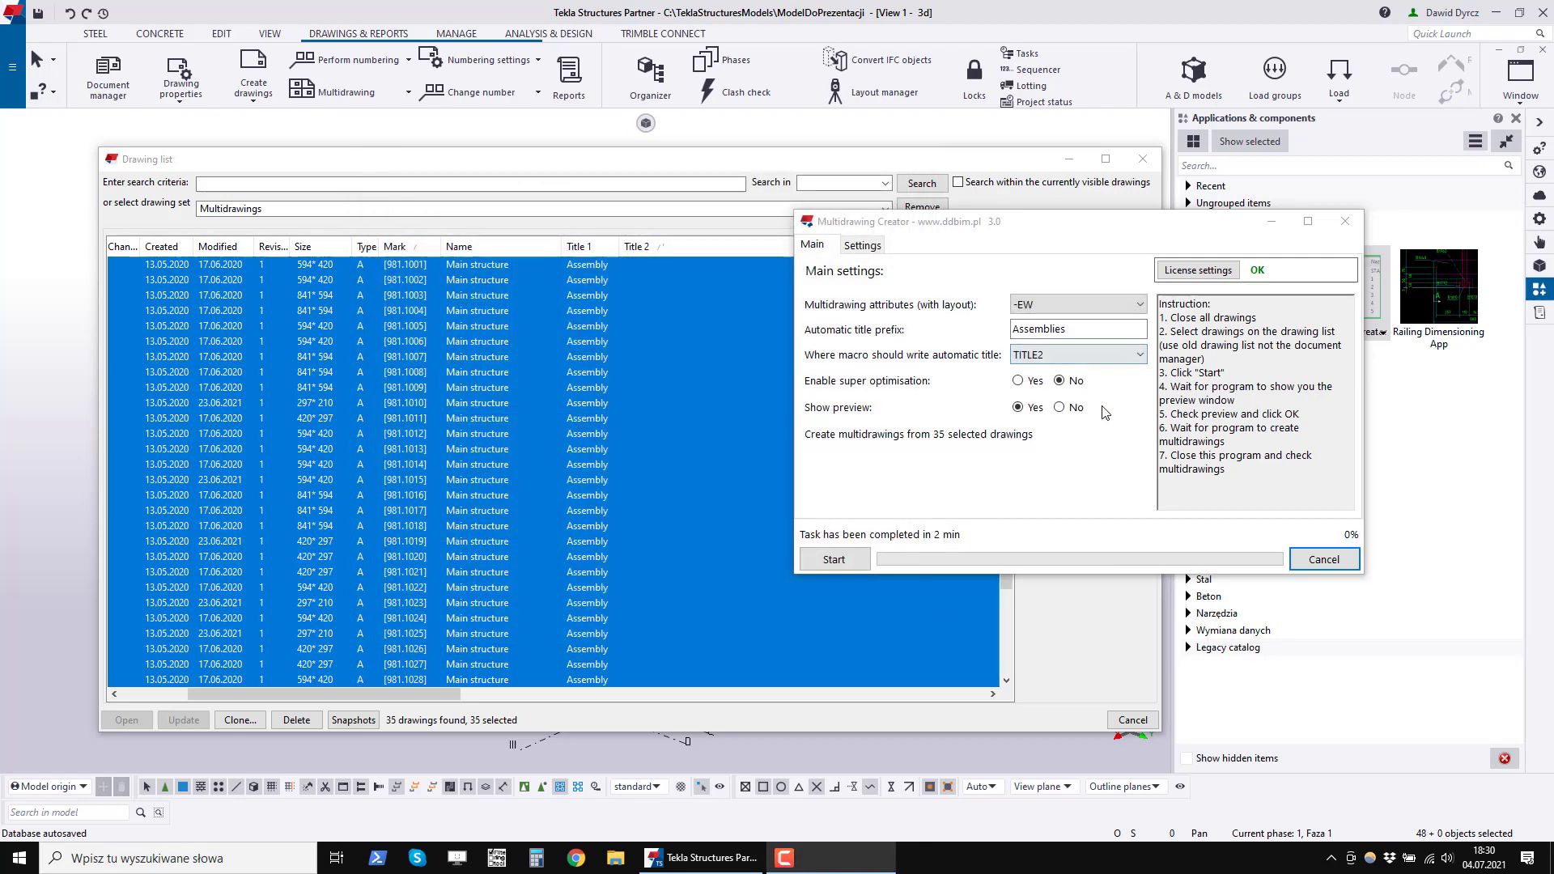
# Toggle super optimisation on and back off, then restart creation for the 35 drawings.
pyautogui.click(1021, 381)
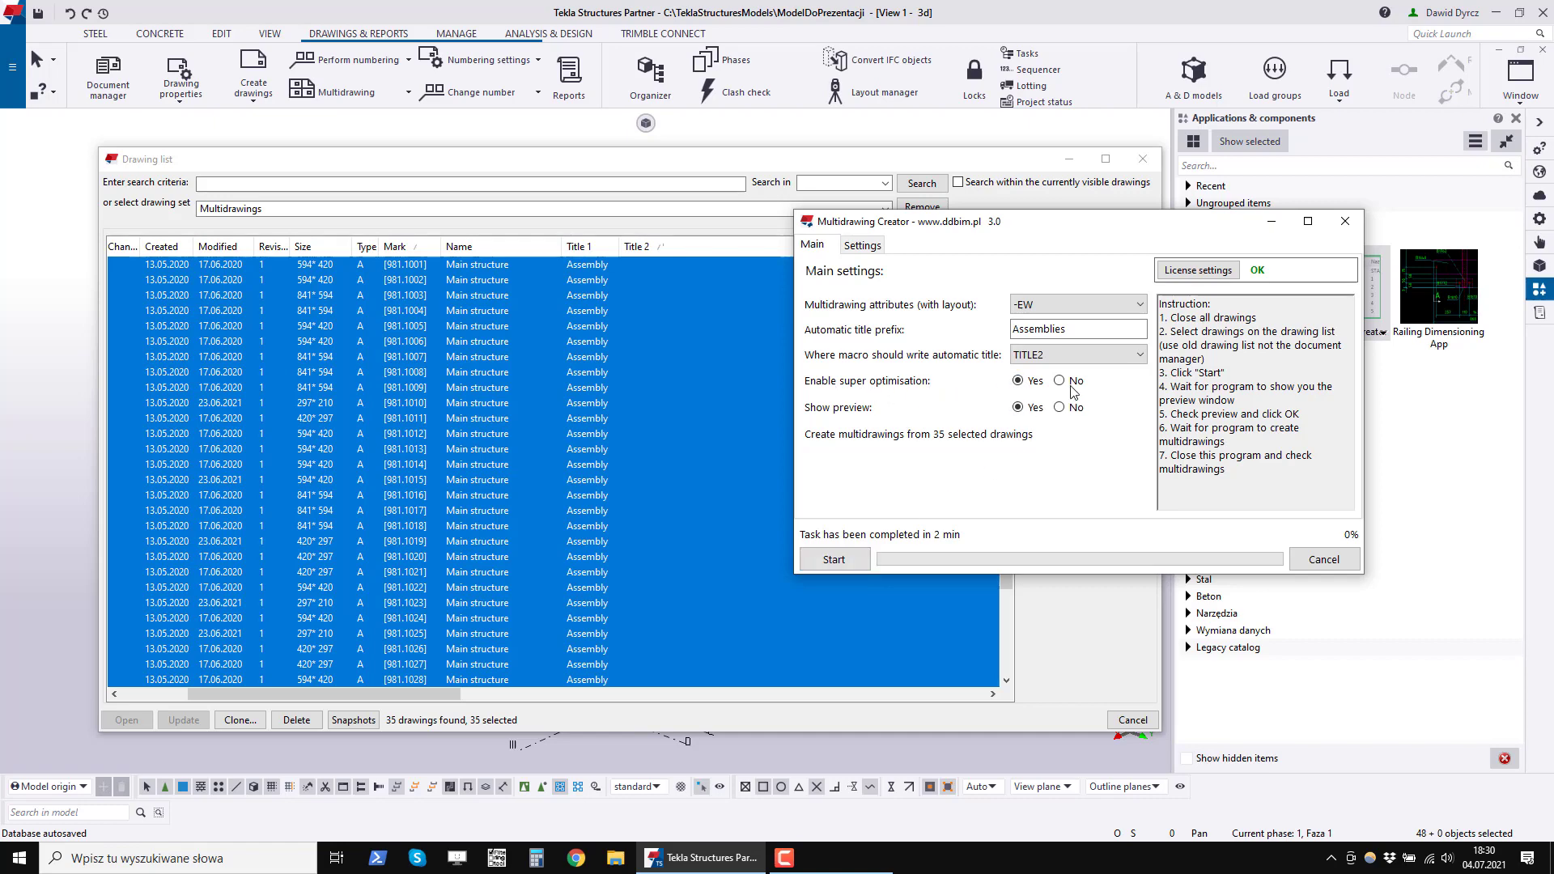
pyautogui.press('Down')
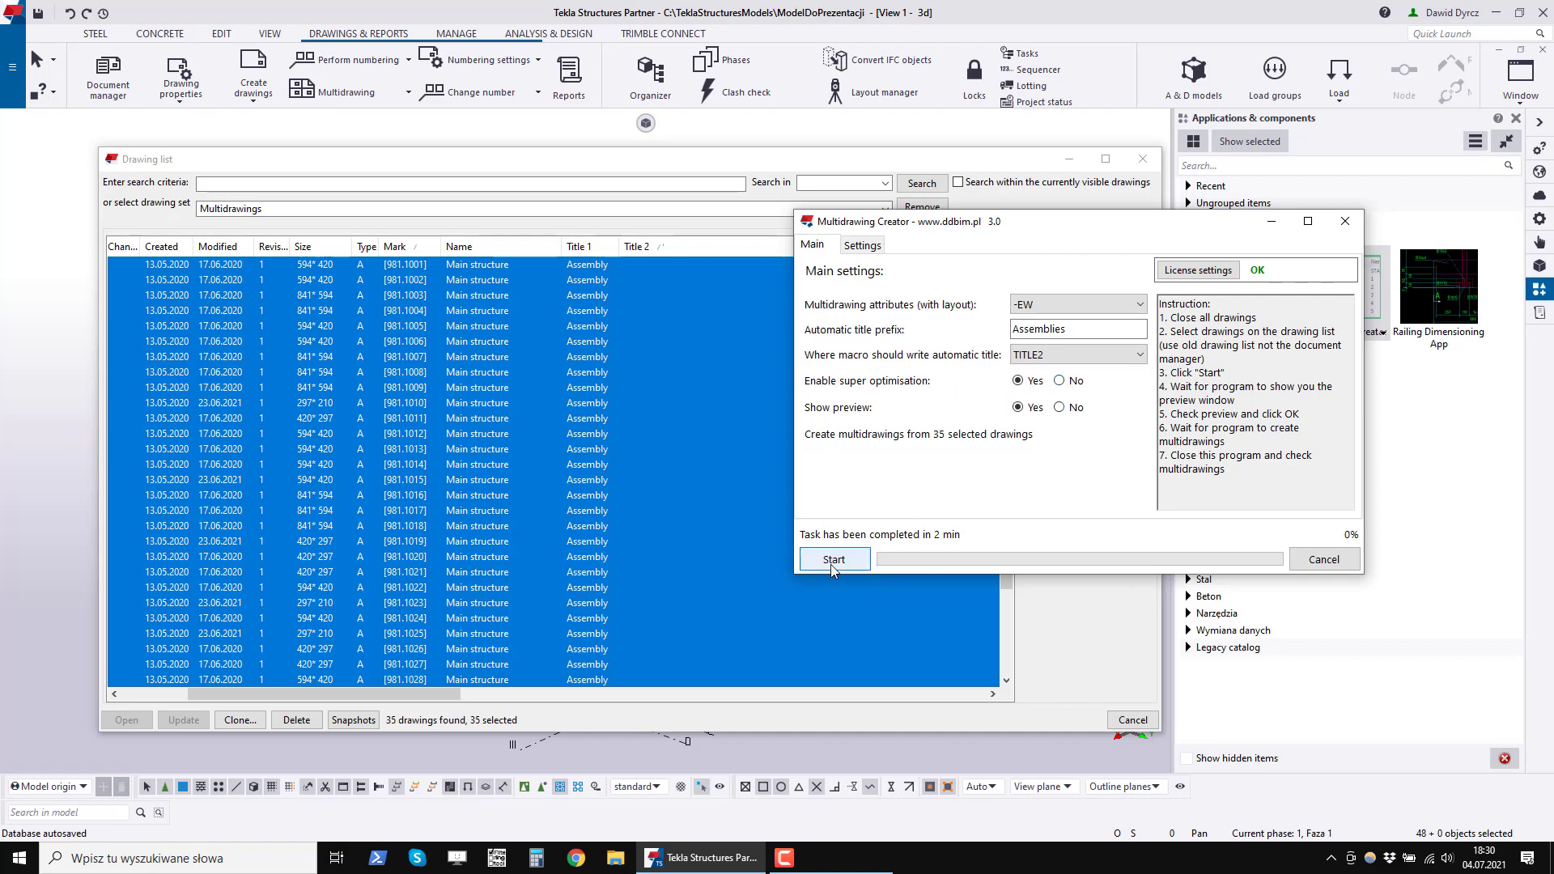
pyautogui.click(834, 562)
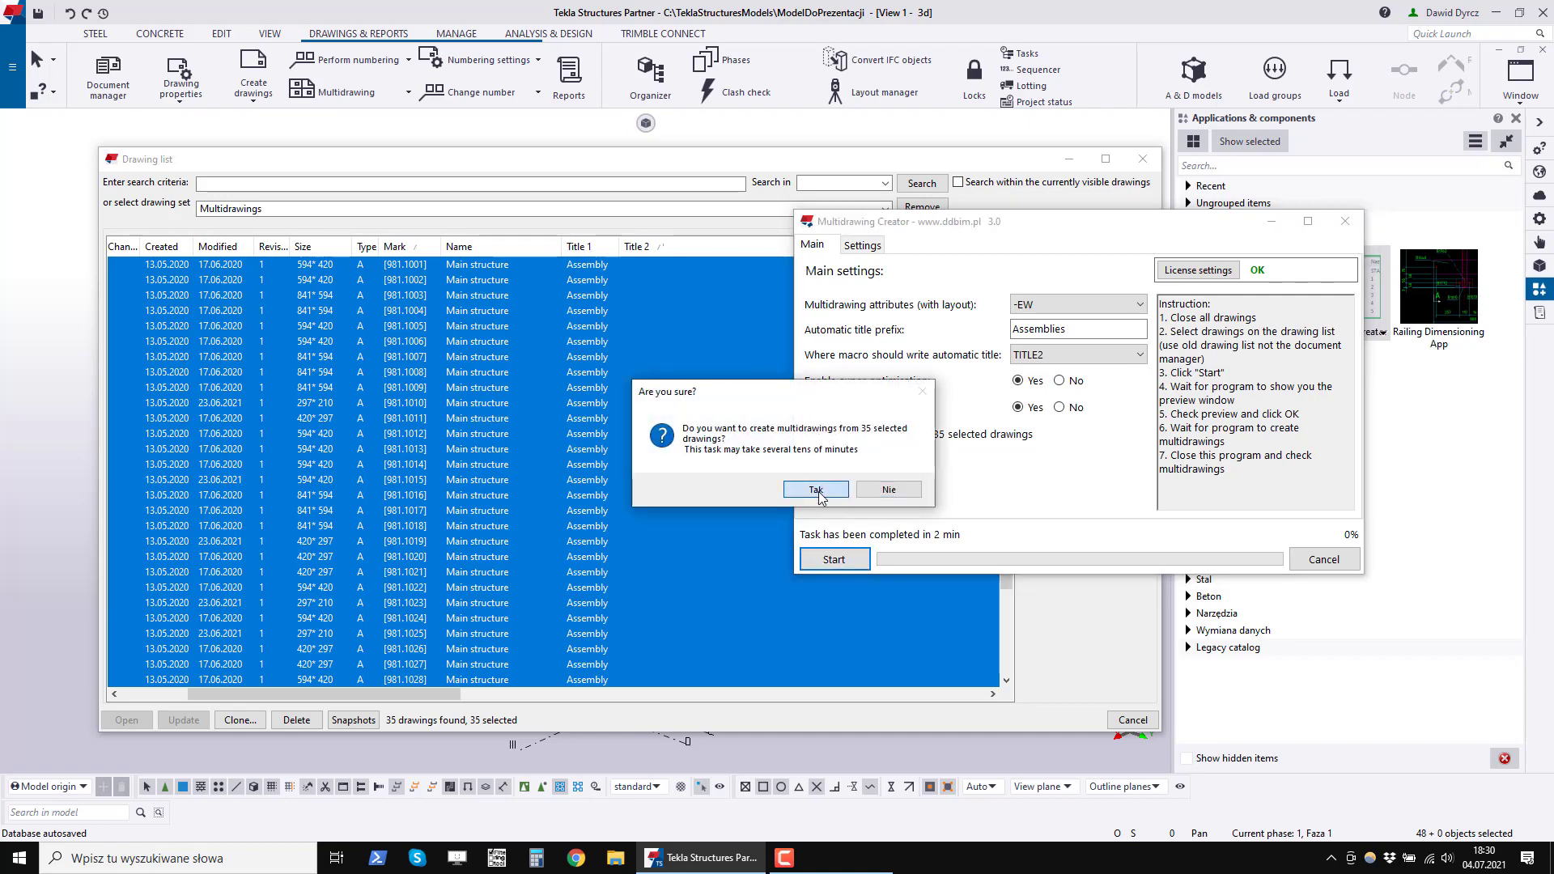
pyautogui.click(784, 538)
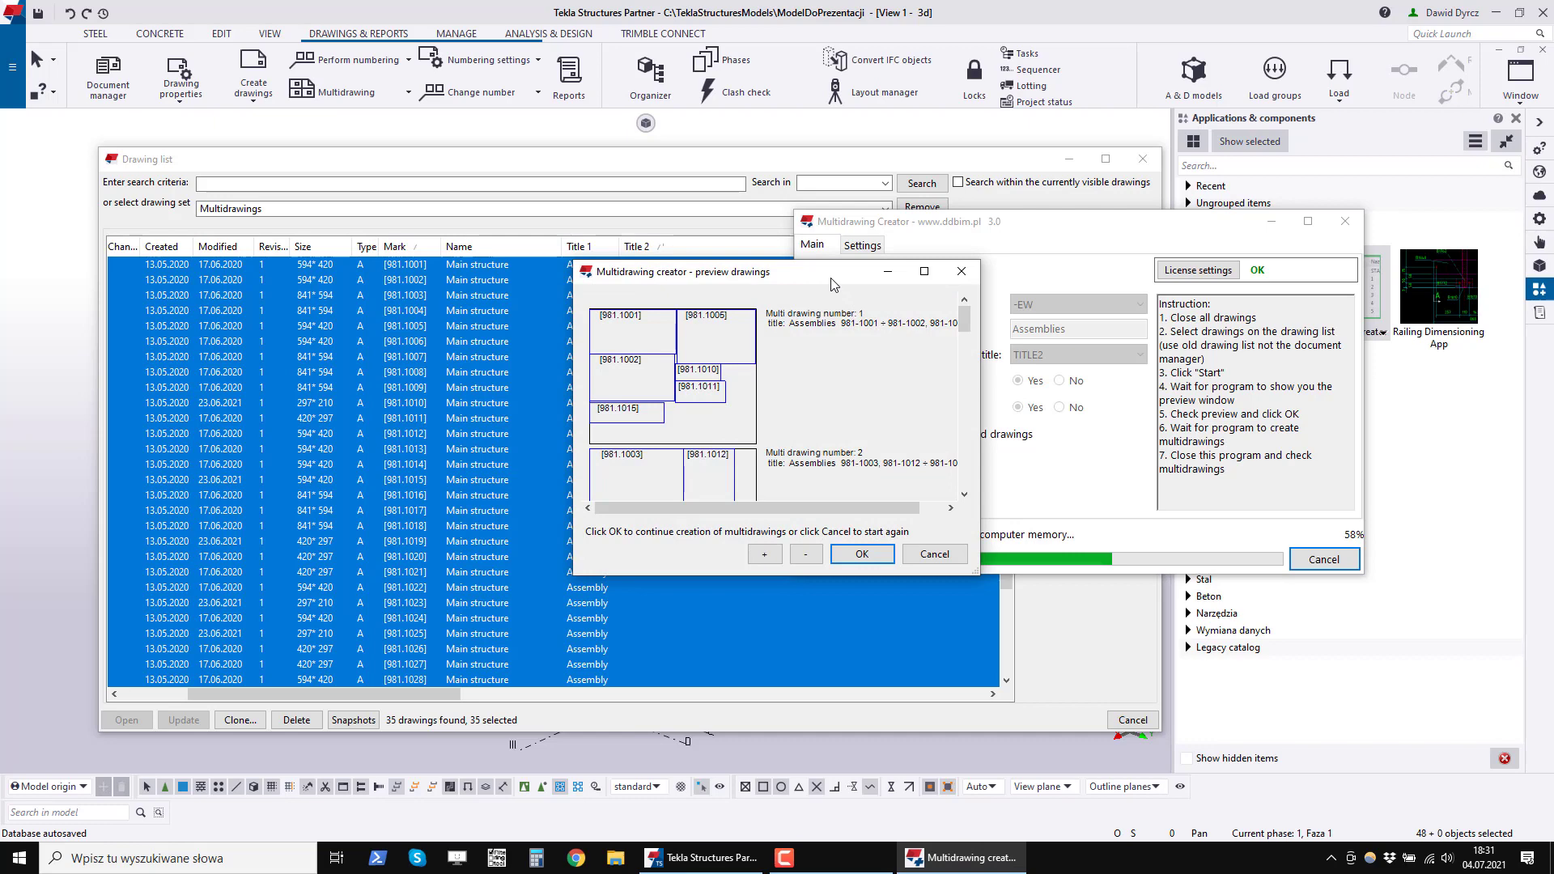
# Enlarge the preview window and scroll through all ten multidrawing layouts and back.
pyautogui.moveTo(833, 283); pyautogui.dragTo(773, 212)
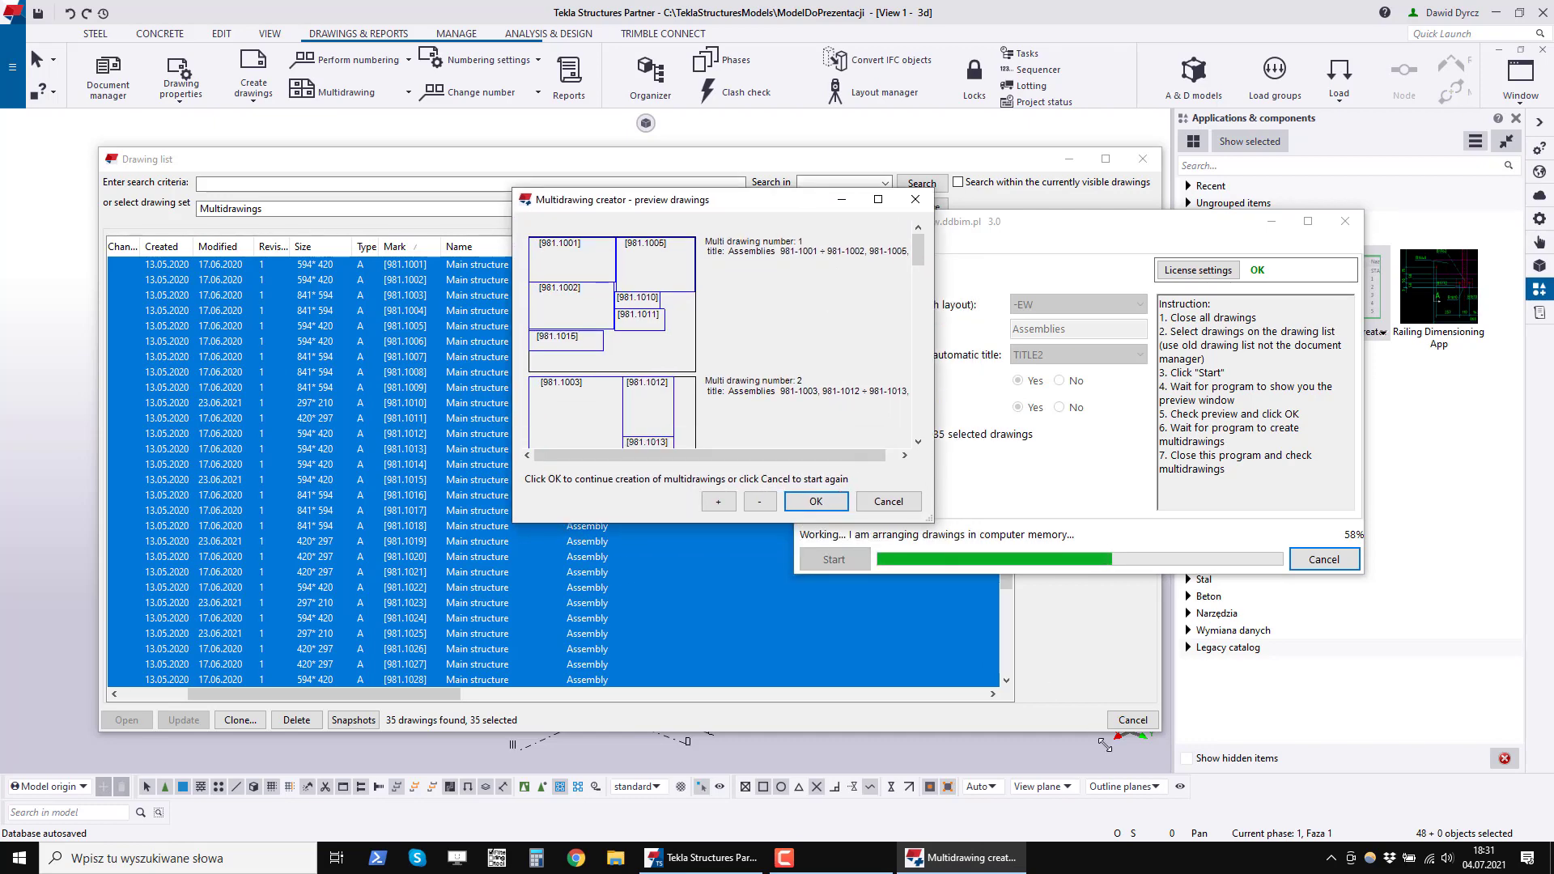
pyautogui.moveTo(1105, 745); pyautogui.dragTo(1116, 758)
pyautogui.moveTo(1101, 307); pyautogui.dragTo(1122, 689)
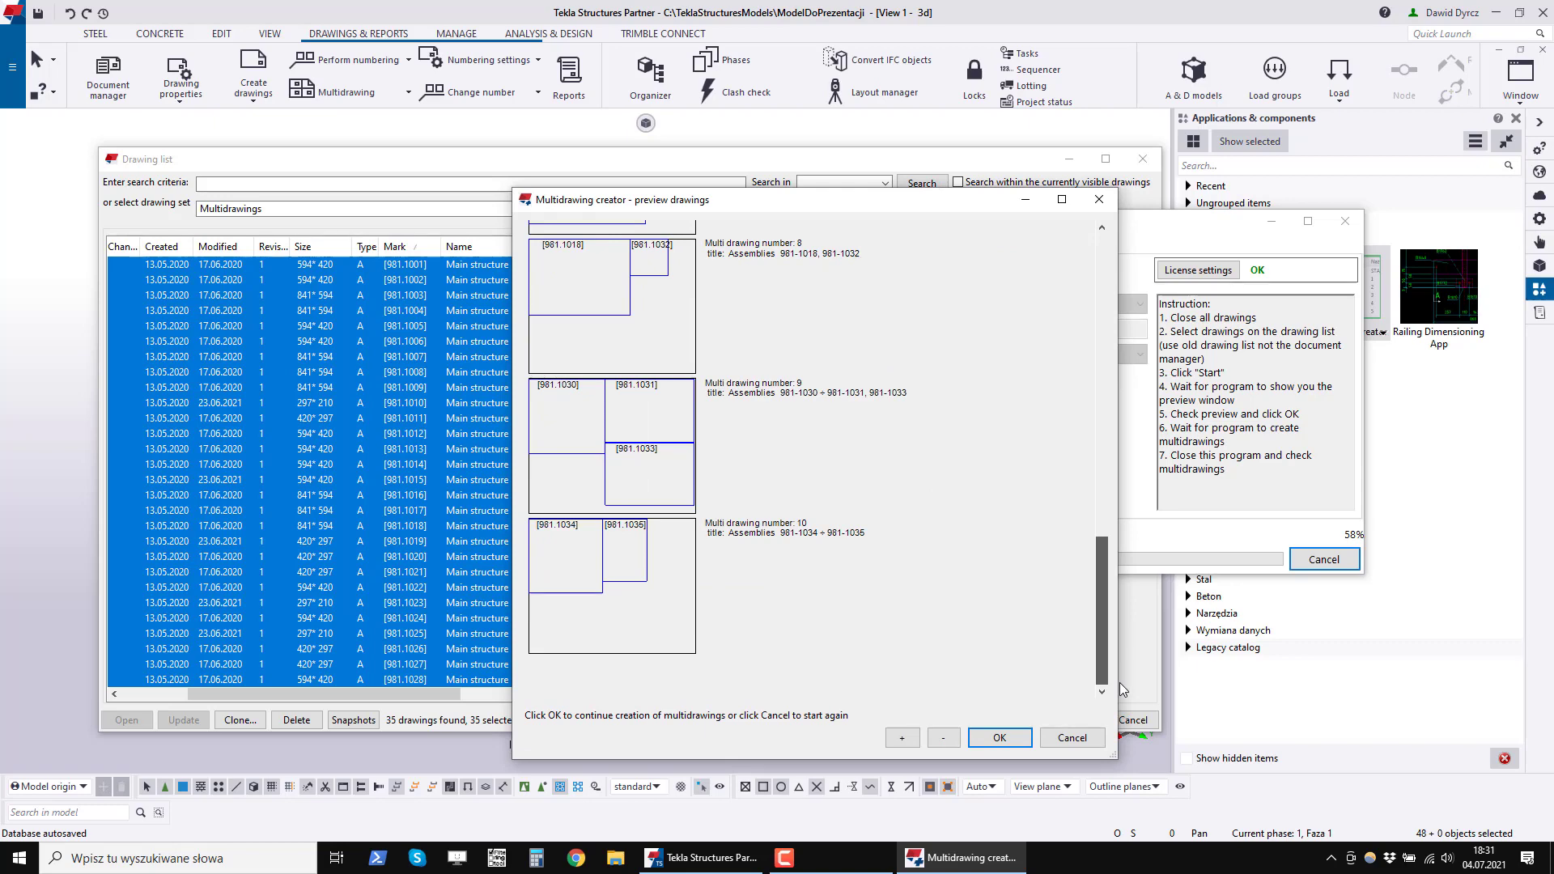
pyautogui.moveTo(1102, 615); pyautogui.dragTo(1107, 301)
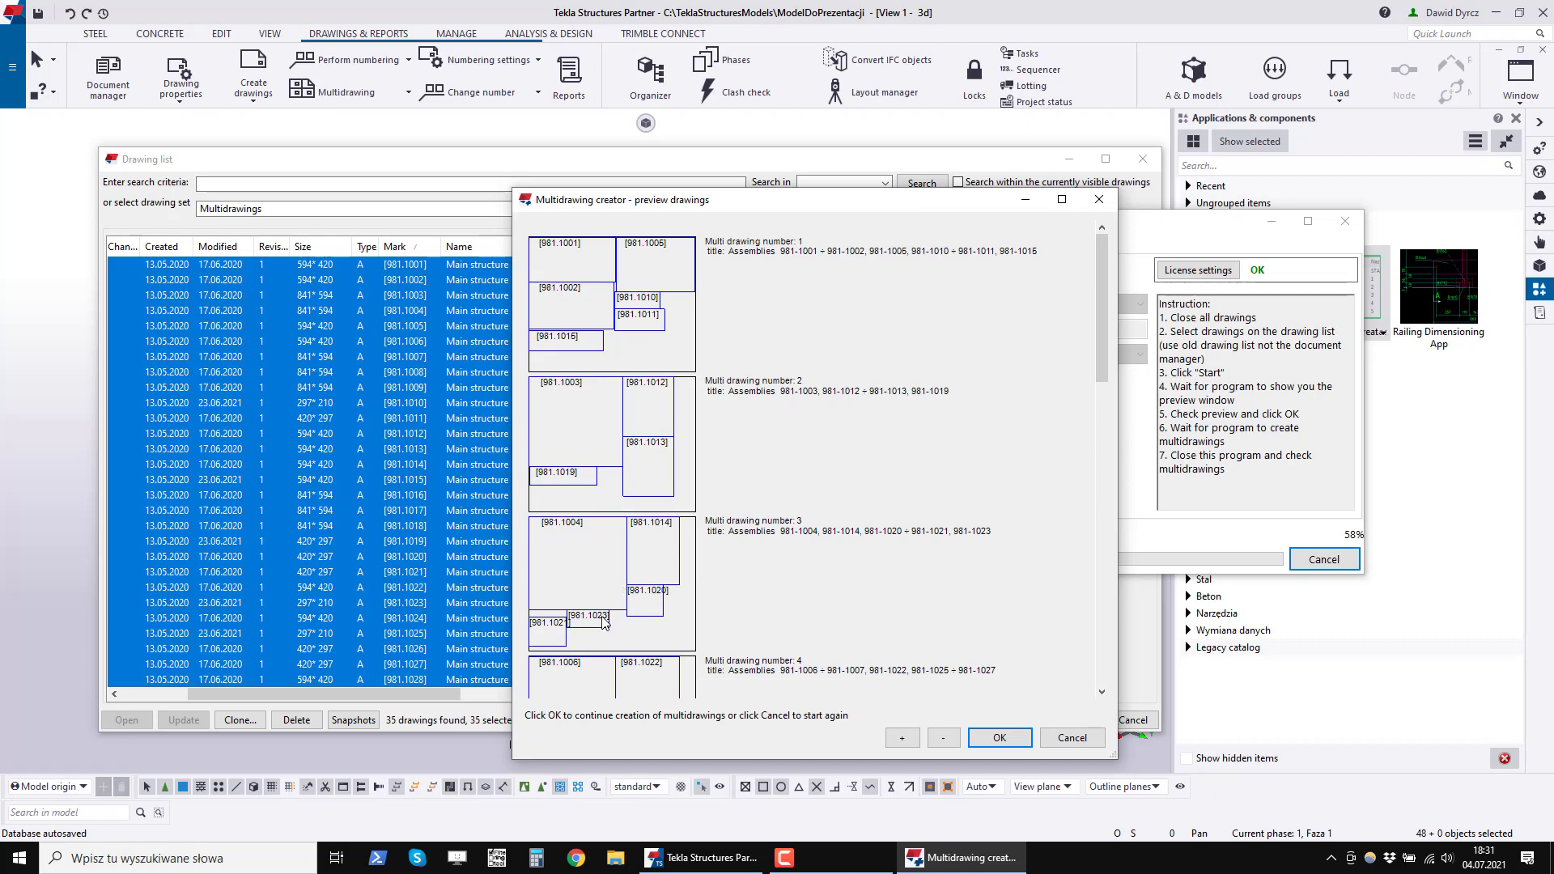
pyautogui.moveTo(1099, 303)
pyautogui.mouseDown()
pyautogui.moveTo(1080, 615)
pyautogui.moveTo(1105, 307)
pyautogui.mouseUp()
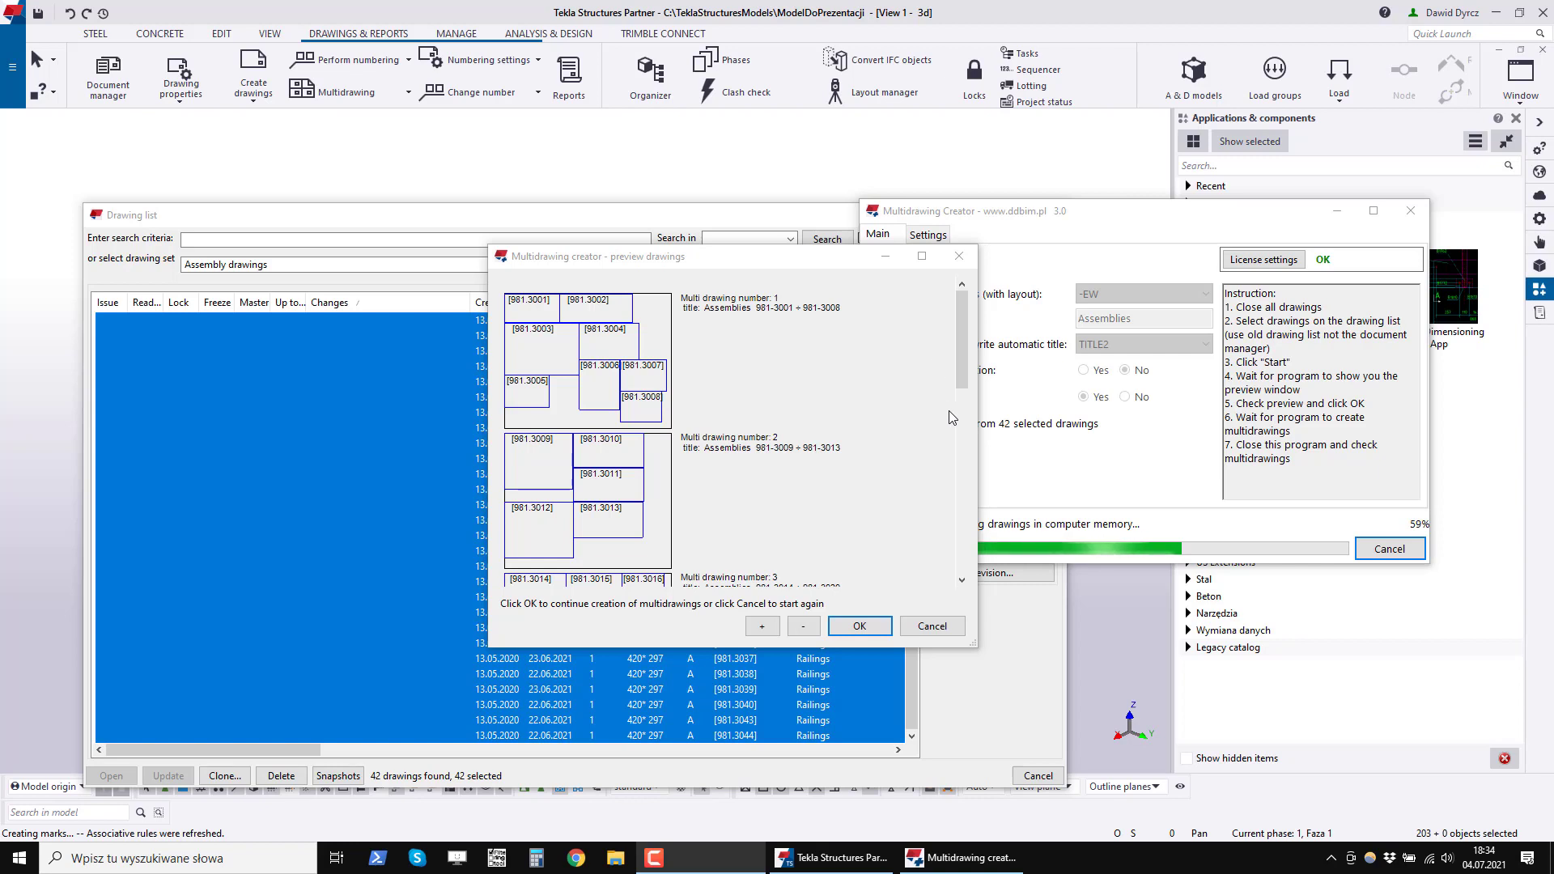
# Enlarge the assembly preview and scroll through all six proposed multidrawings, ending at Assemblies 981-3040.
pyautogui.moveTo(987, 647); pyautogui.dragTo(1054, 704)
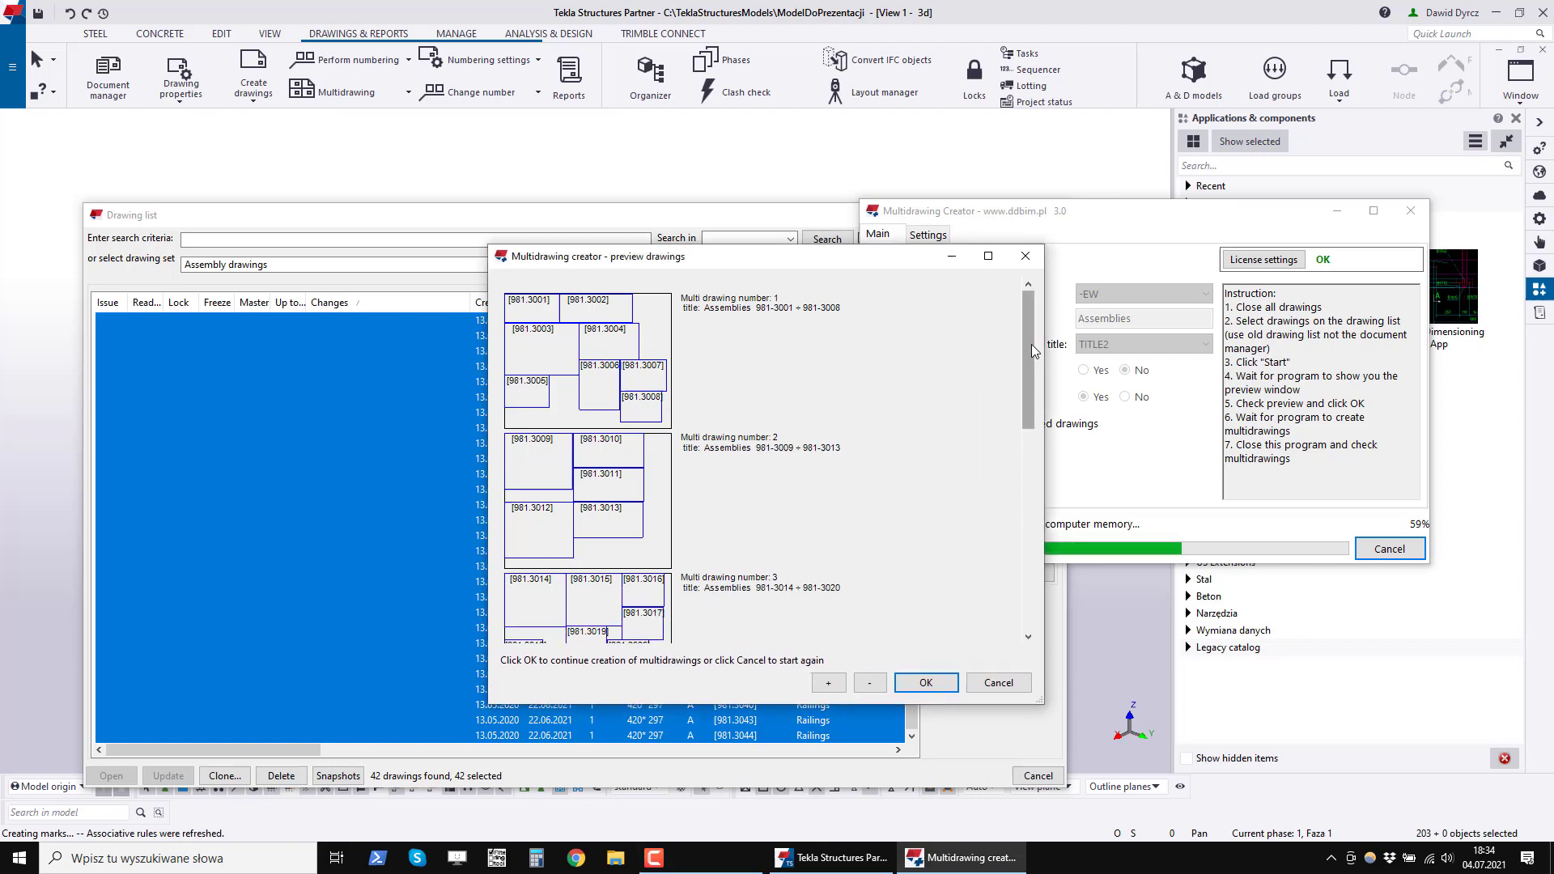
pyautogui.moveTo(1031, 343); pyautogui.dragTo(1037, 489)
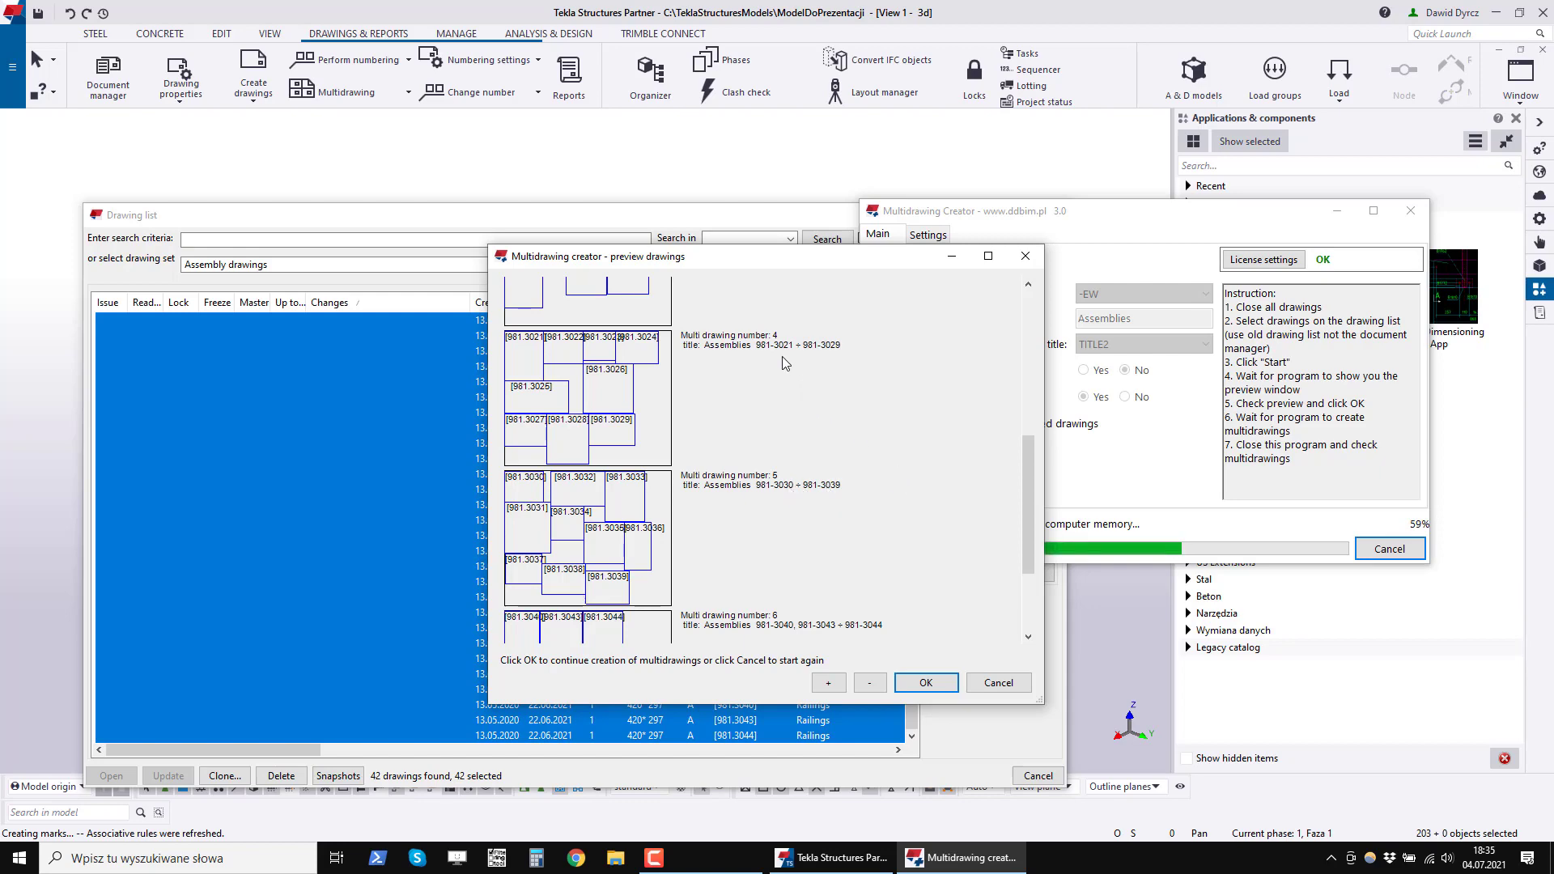
pyautogui.moveTo(1031, 465); pyautogui.dragTo(1021, 318)
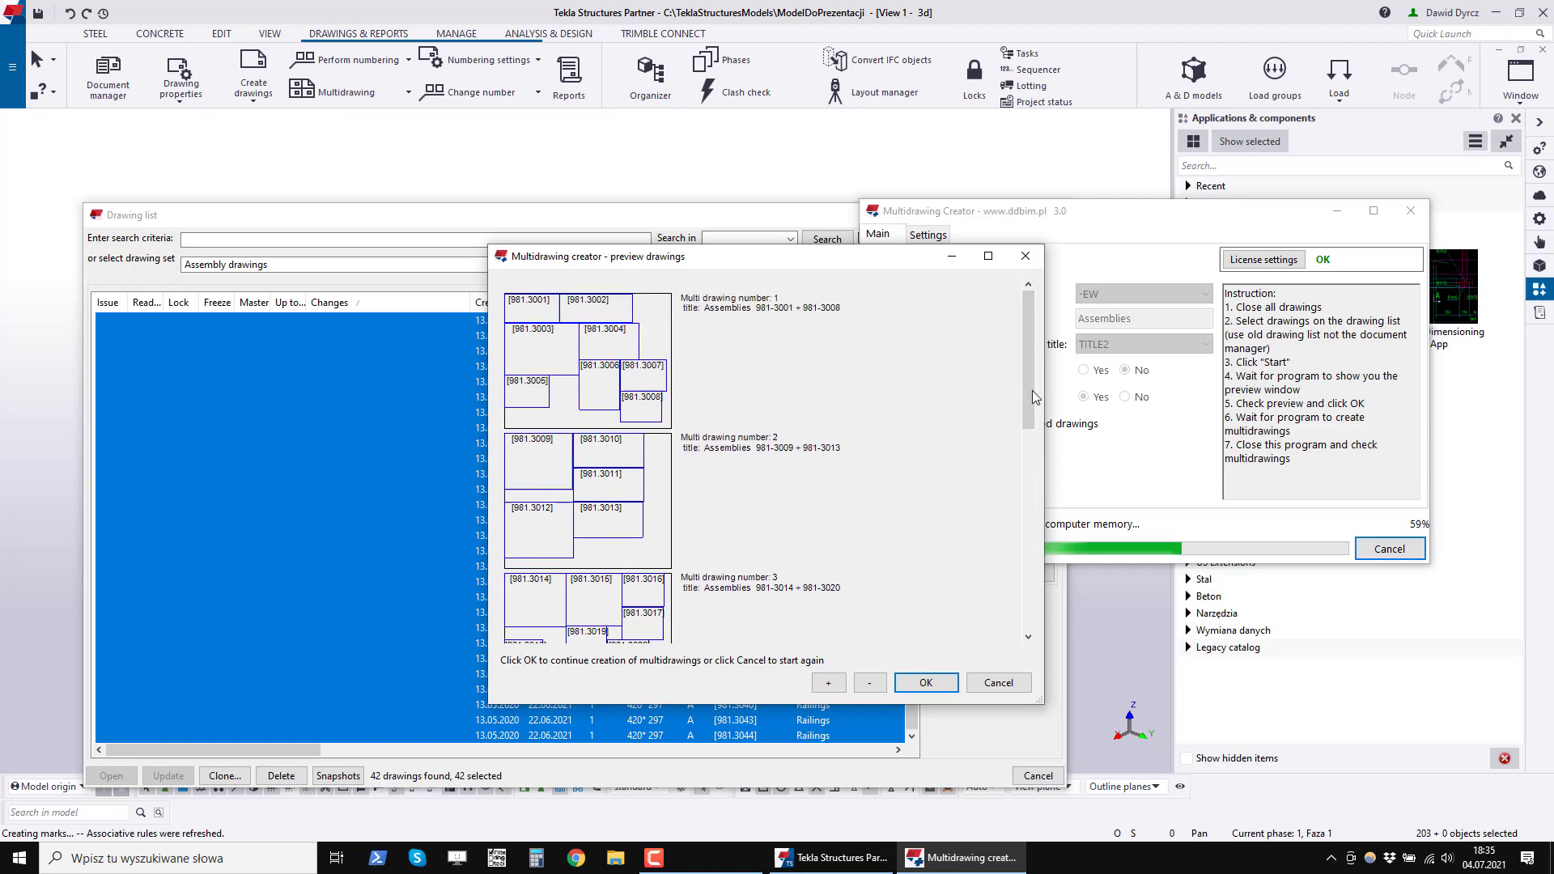
pyautogui.scroll(-6, 1024, 398)
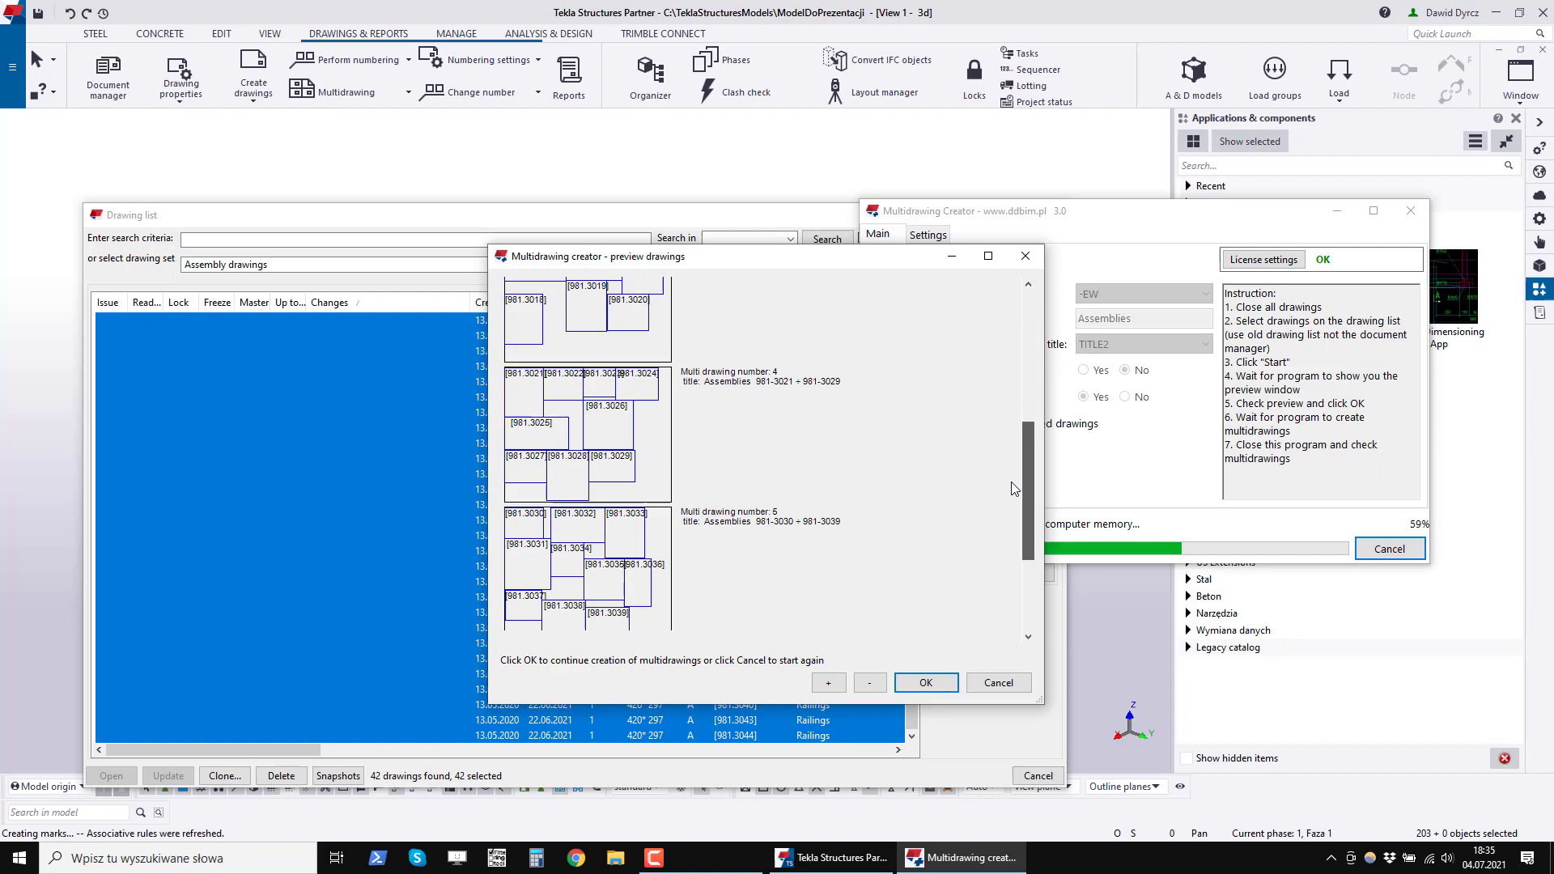
pyautogui.scroll(-3, 1012, 483)
pyautogui.scroll(4, 1018, 486)
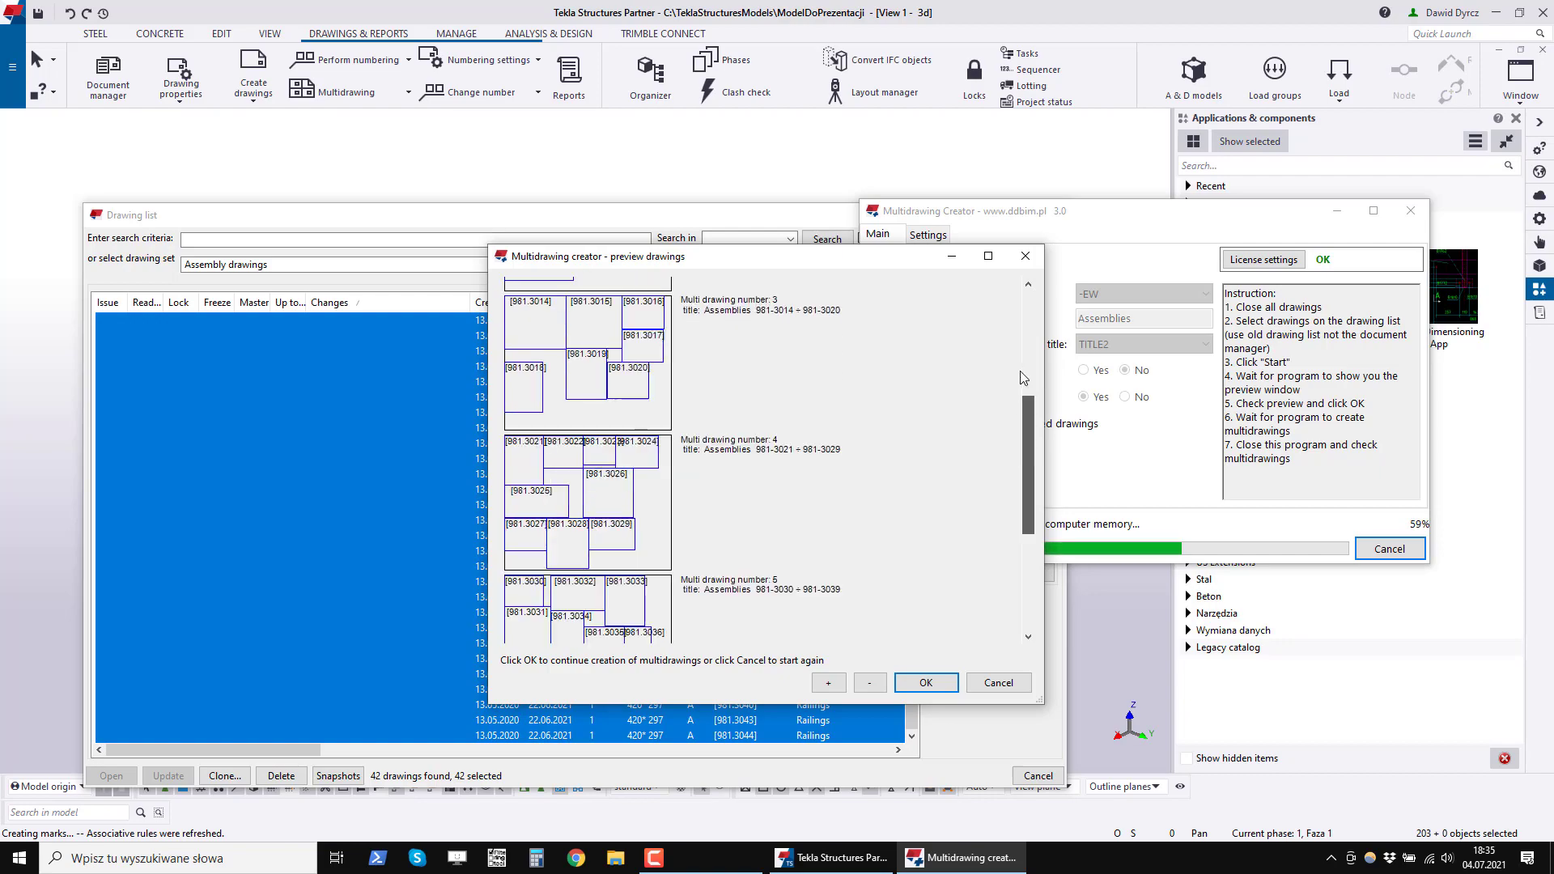
pyautogui.scroll(-5, 1026, 627)
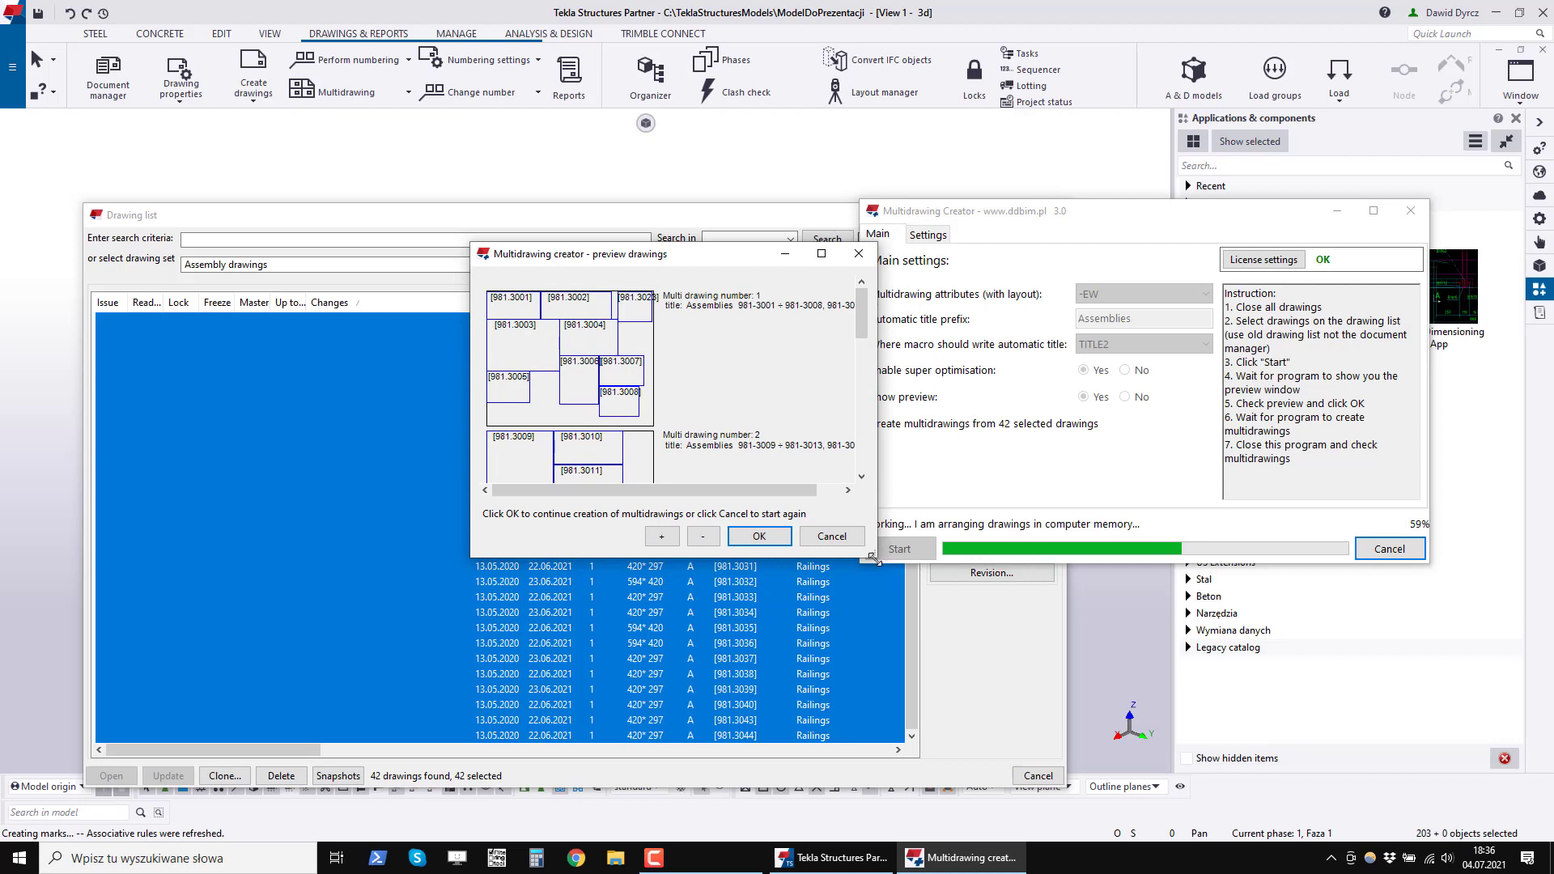
# Resize the preview by its corner and scroll through railing multidrawings 1 to 5.
pyautogui.moveTo(871, 557); pyautogui.dragTo(1032, 711)
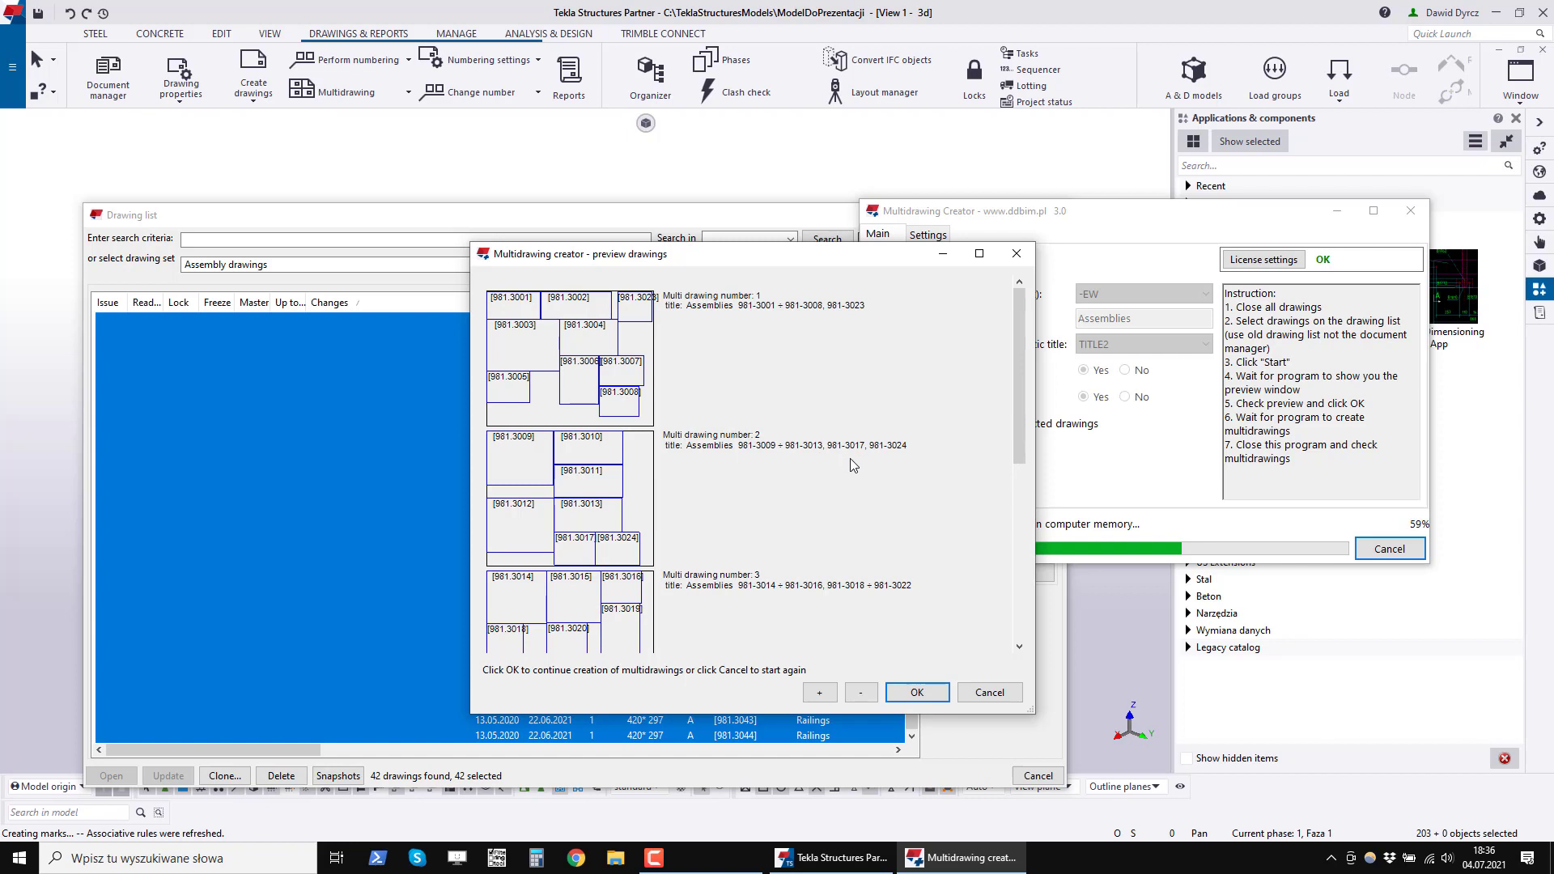
pyautogui.moveTo(1020, 358); pyautogui.dragTo(1009, 565)
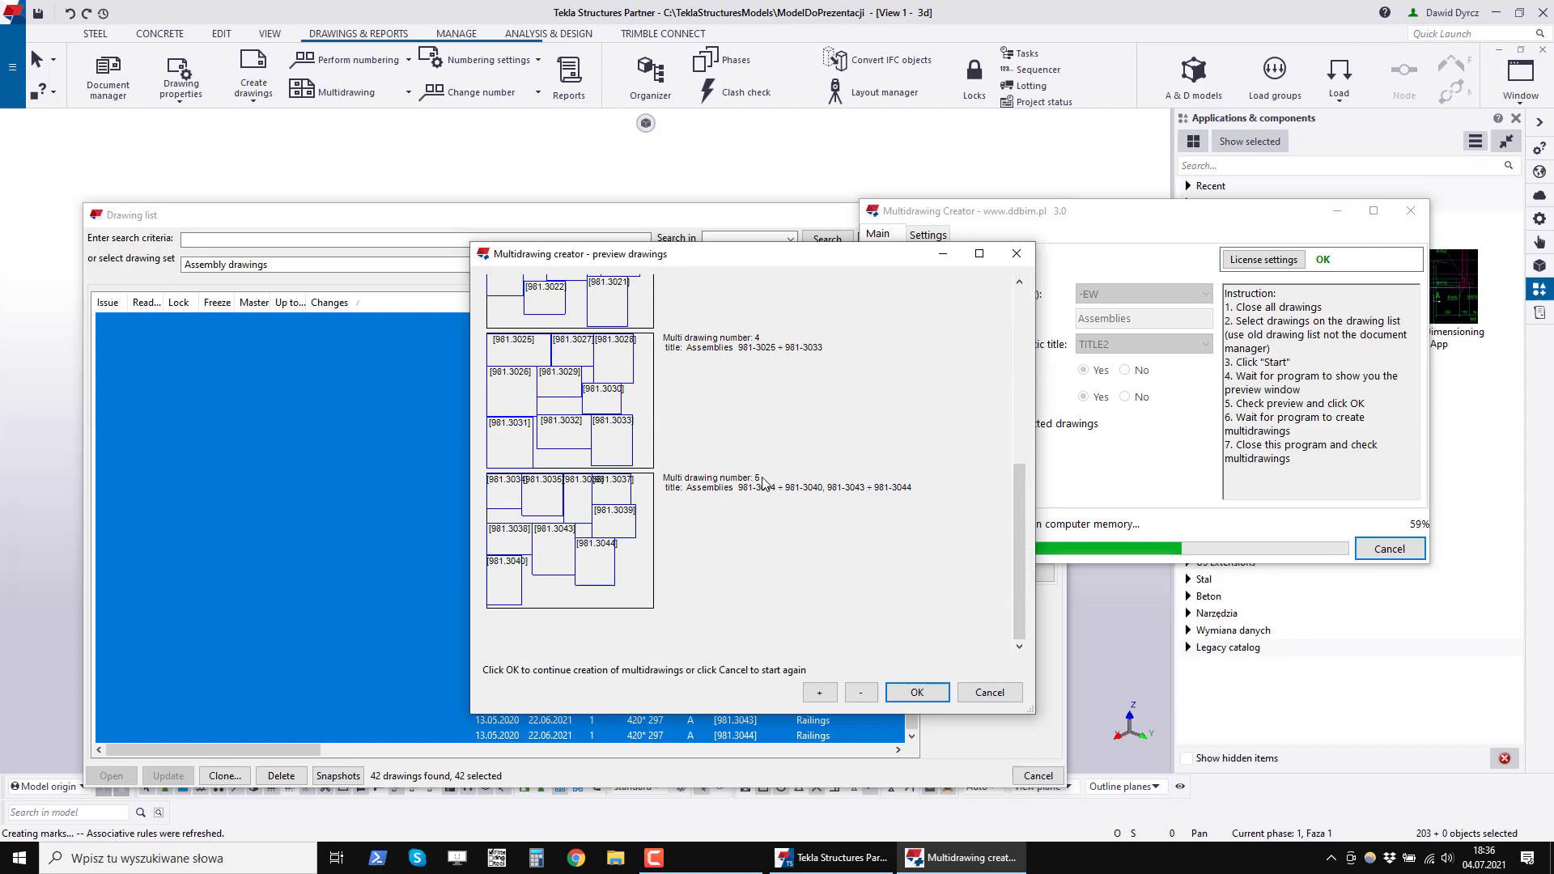
pyautogui.moveTo(1033, 713); pyautogui.dragTo(1063, 726)
pyautogui.moveTo(1047, 558); pyautogui.dragTo(1048, 372)
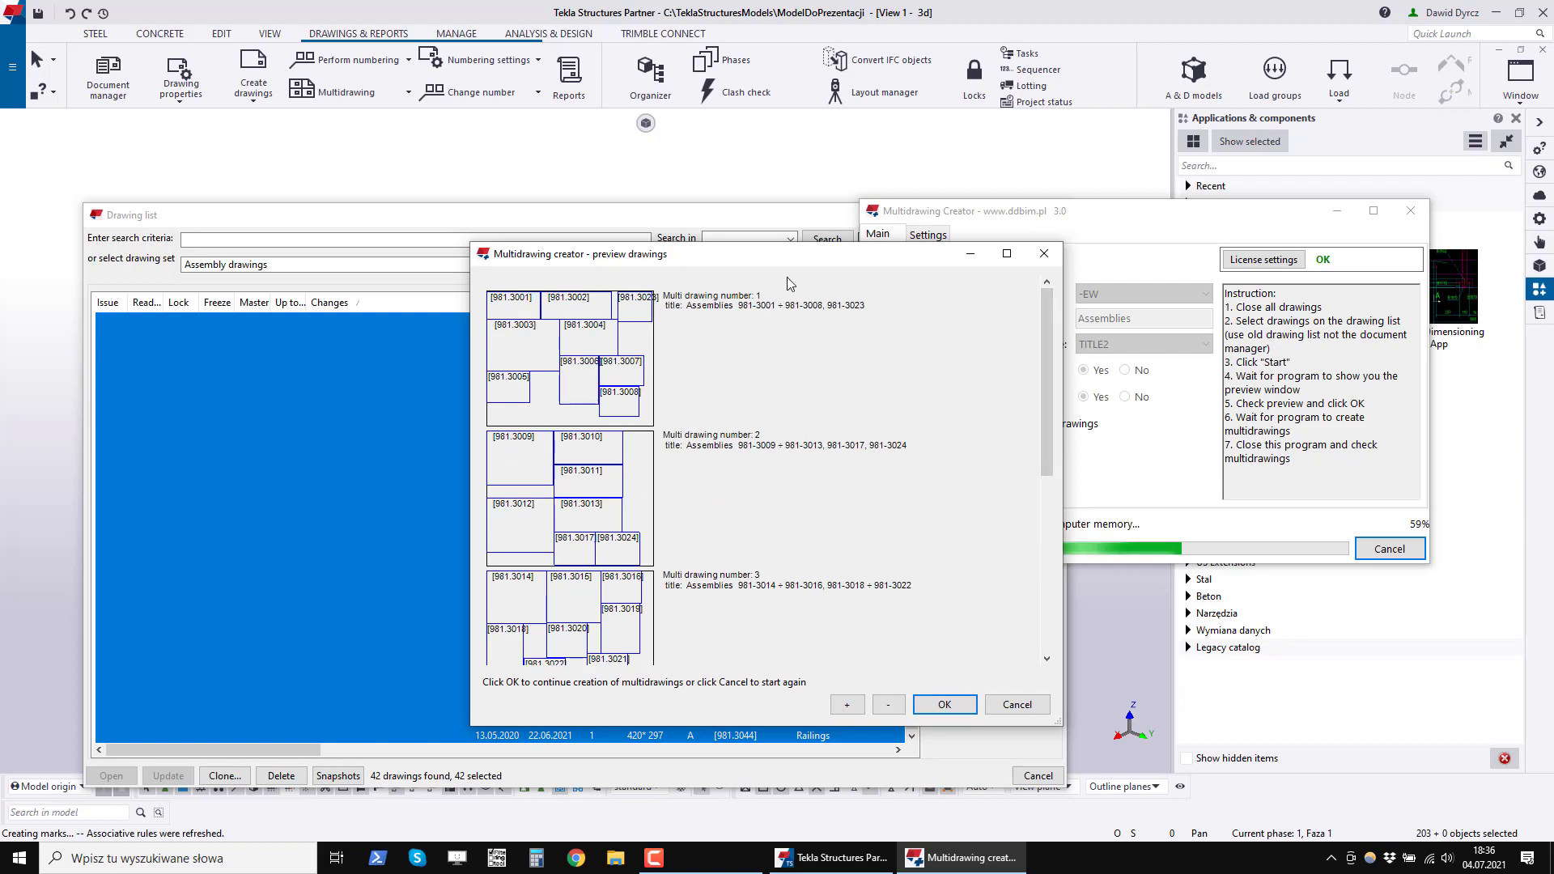
pyautogui.moveTo(1047, 405); pyautogui.dragTo(1046, 368)
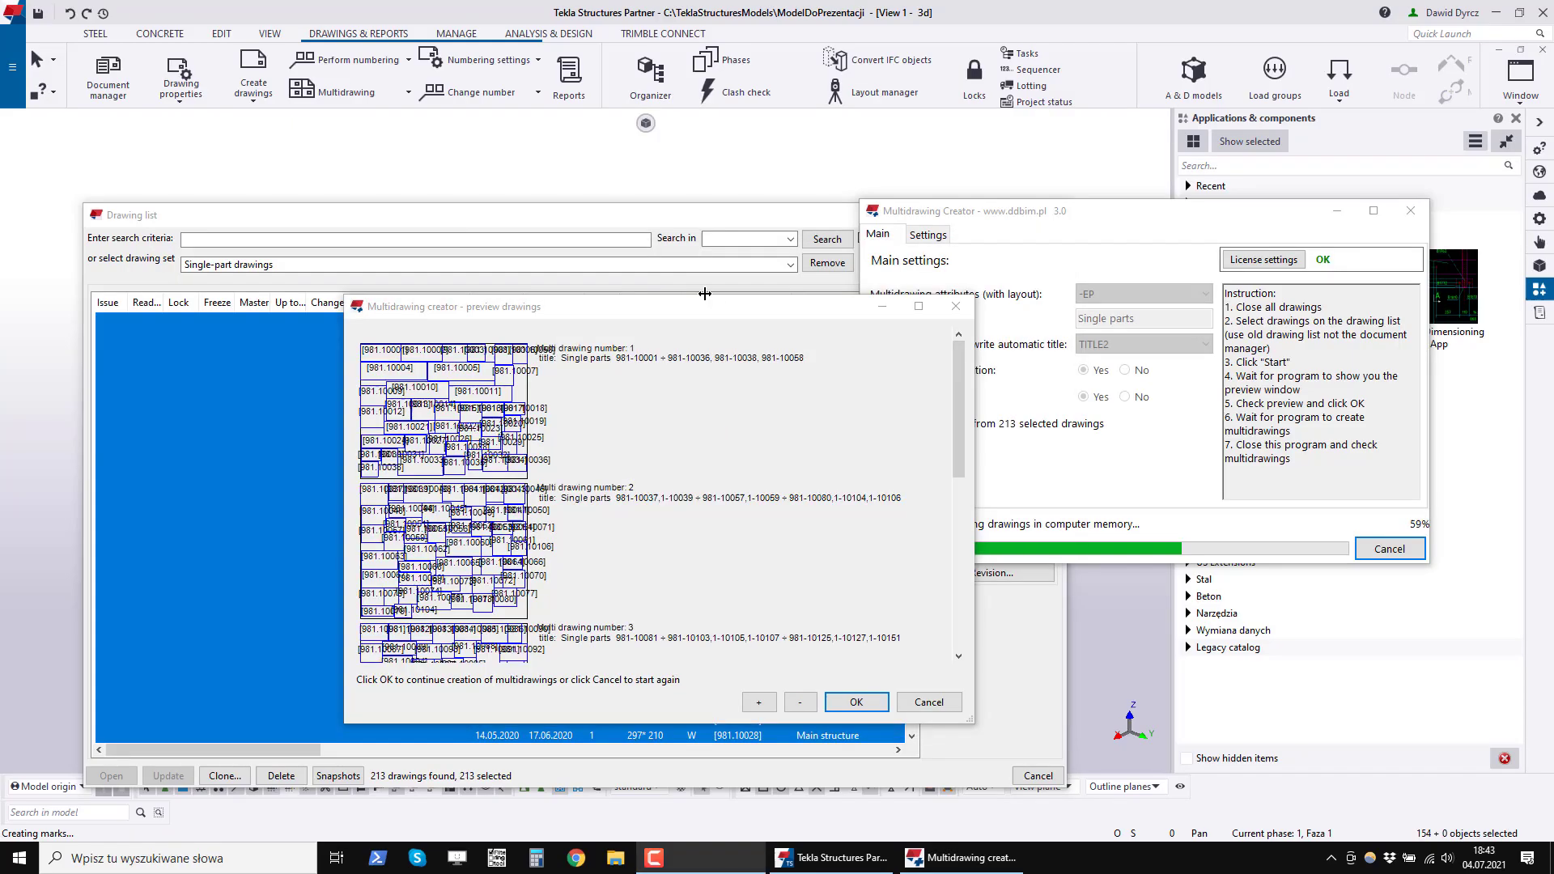
# Move and enlarge the single-part preview, then scroll down past sheets 981-10001÷981-10036 and 981-10037÷981-10076.
pyautogui.moveTo(711, 314); pyautogui.dragTo(788, 273)
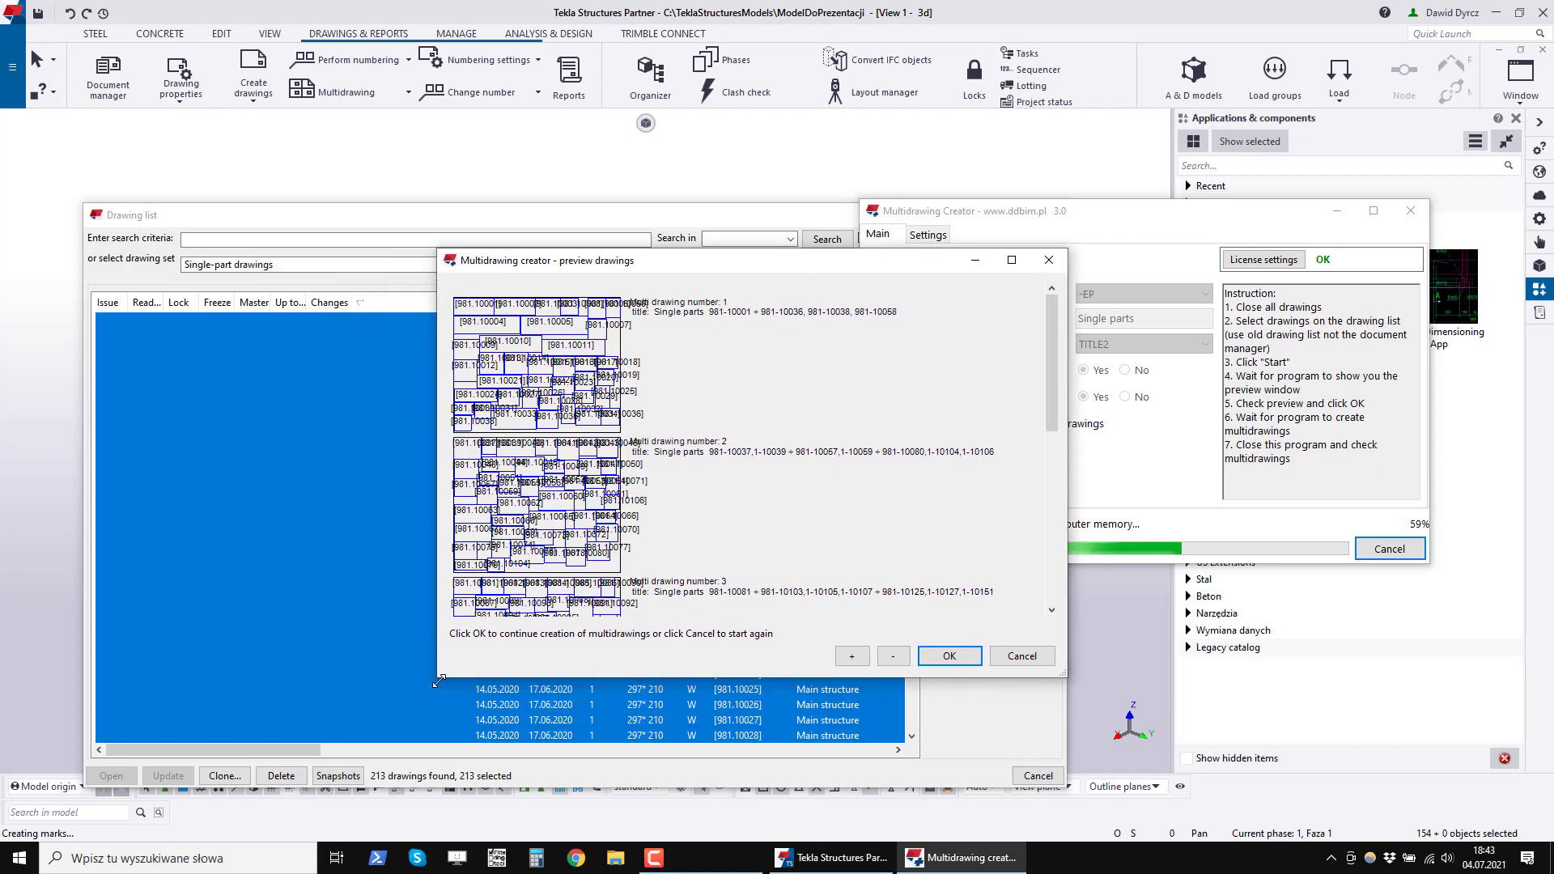
pyautogui.moveTo(437, 677); pyautogui.dragTo(367, 731)
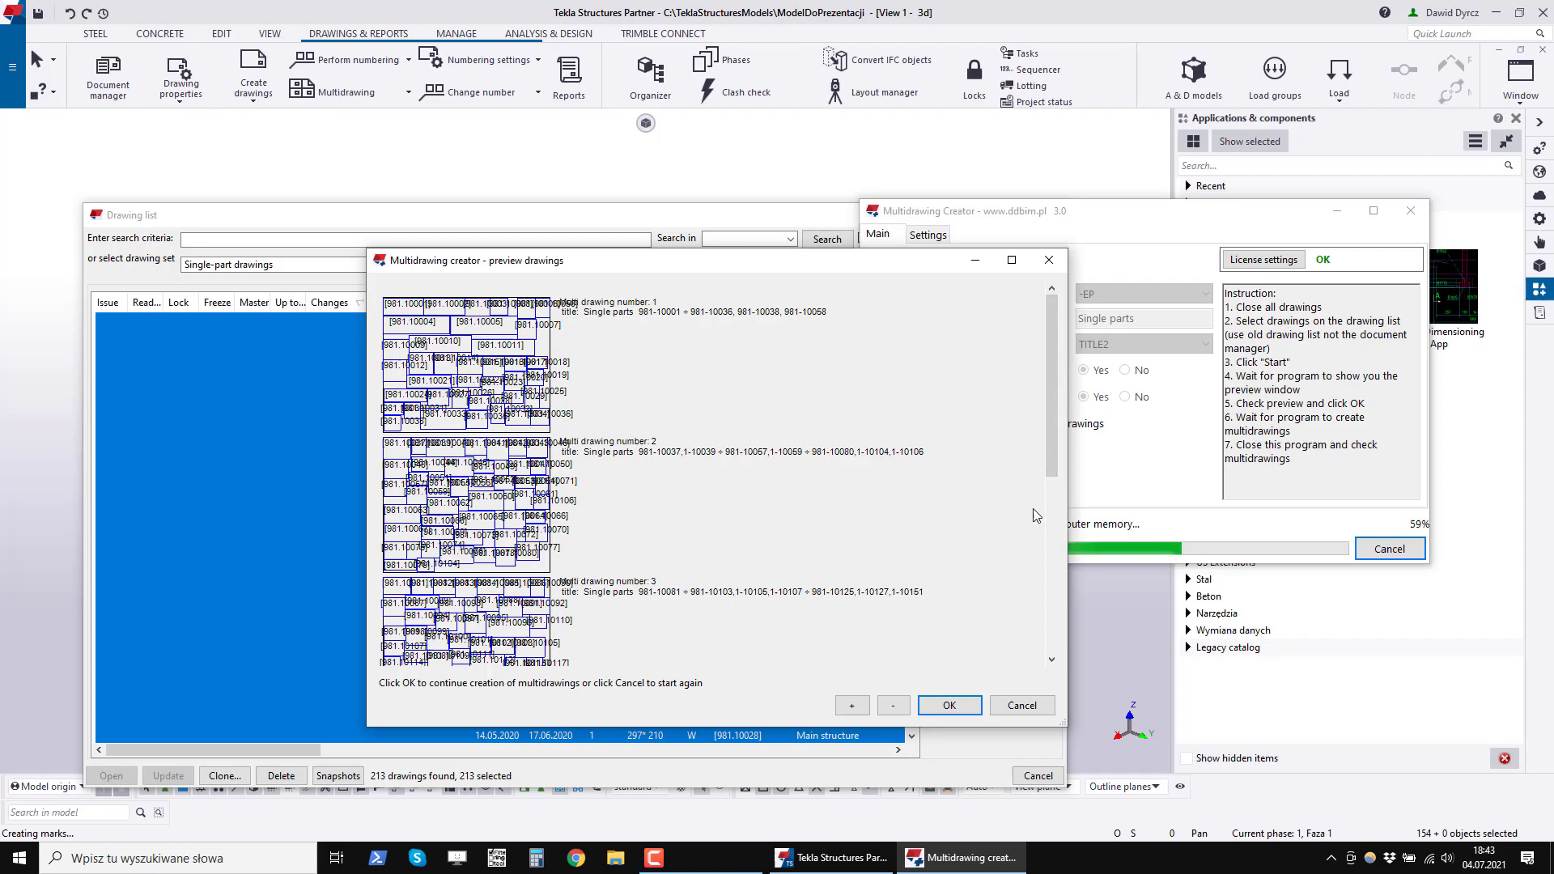
pyautogui.moveTo(1052, 442); pyautogui.dragTo(1050, 352)
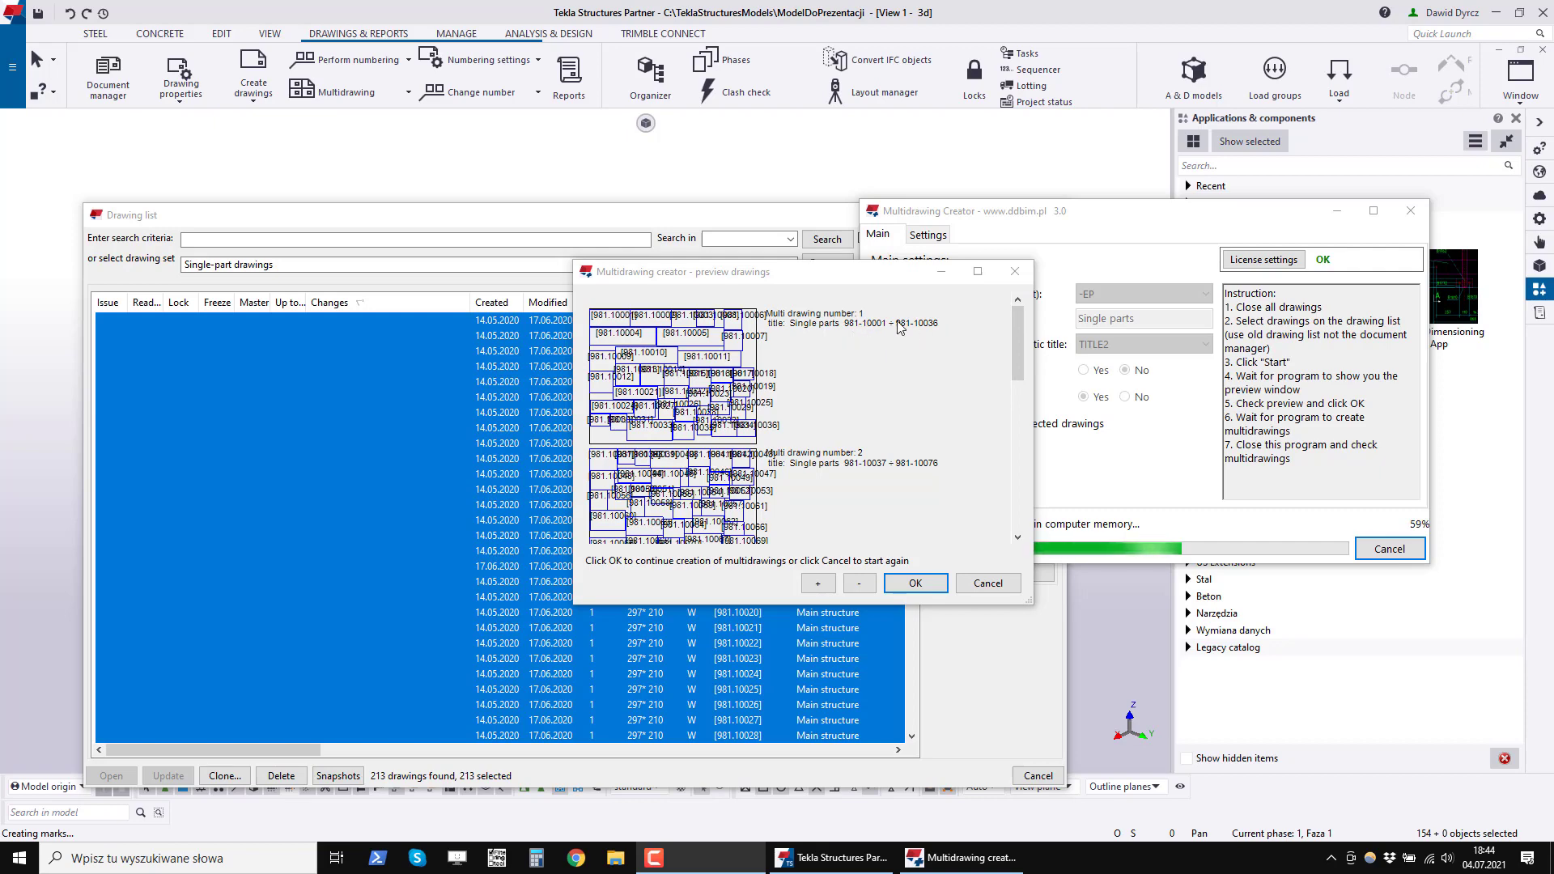
# Scroll the single-part preview to the end and back, then dismiss it.
pyautogui.moveTo(1017, 344); pyautogui.dragTo(1020, 503)
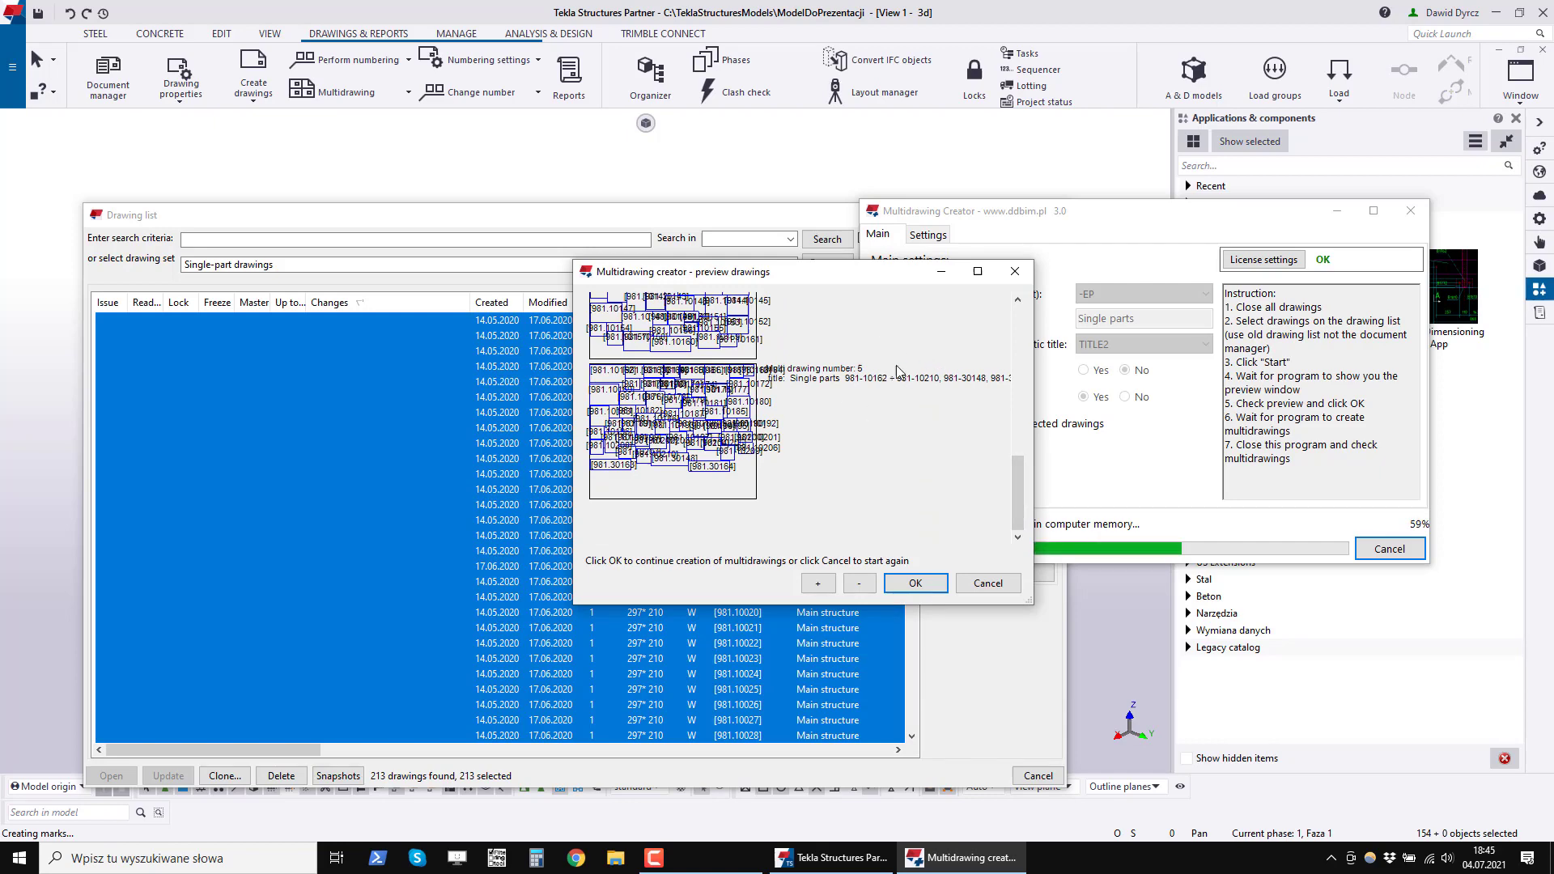
pyautogui.moveTo(1023, 499); pyautogui.dragTo(1029, 319)
pyautogui.click(987, 583)
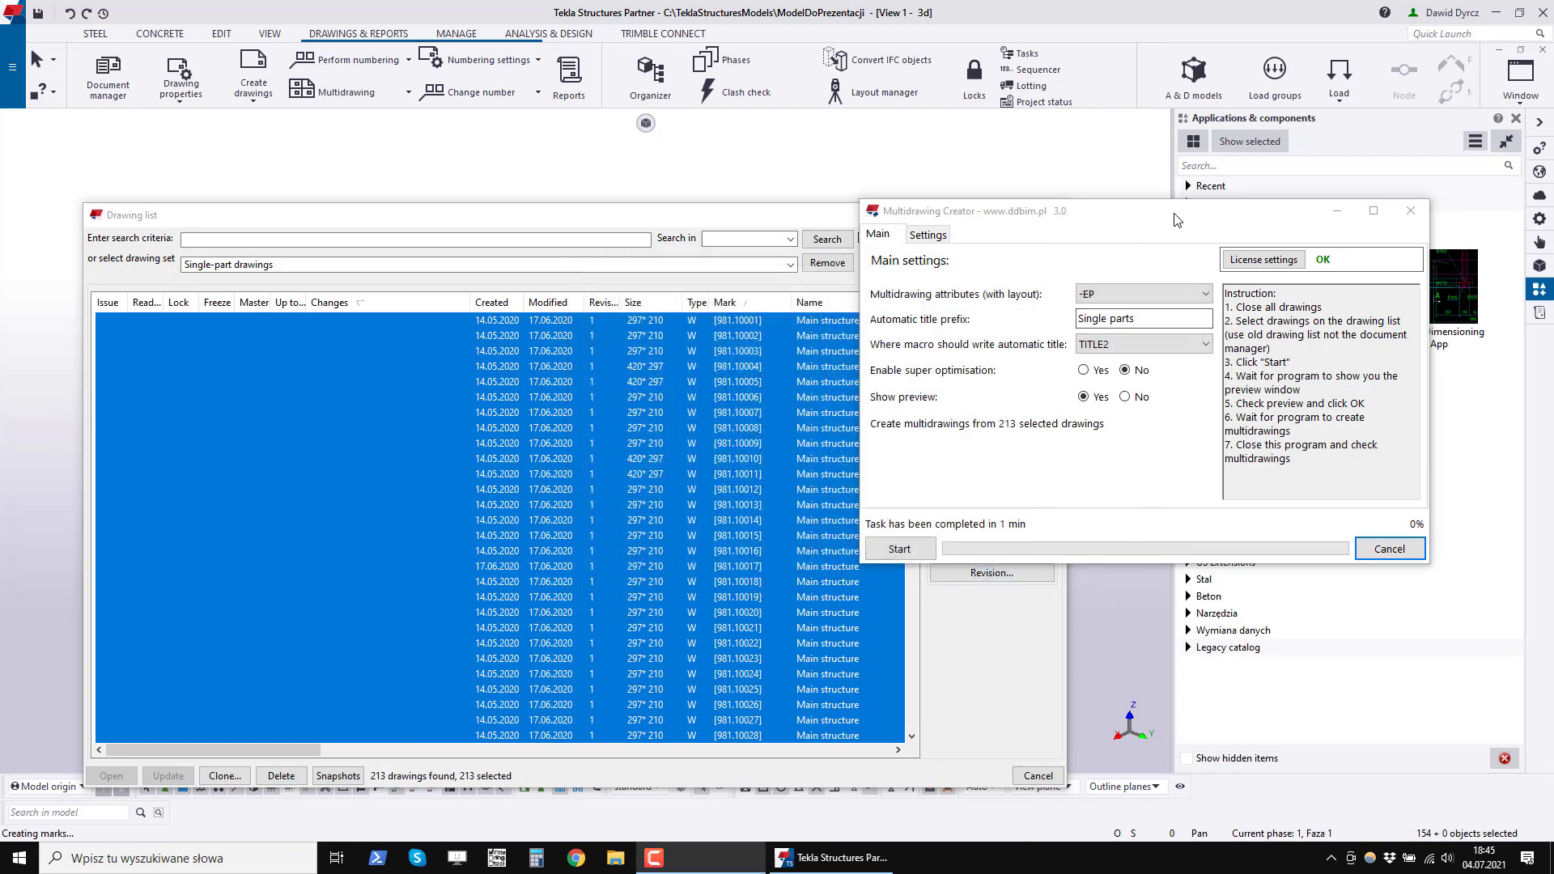
pyautogui.moveTo(1178, 212); pyautogui.dragTo(1148, 221)
# Set Enable super optimisation to No in the Multidrawing Creator, keeping preview on.
pyautogui.click(1053, 379)
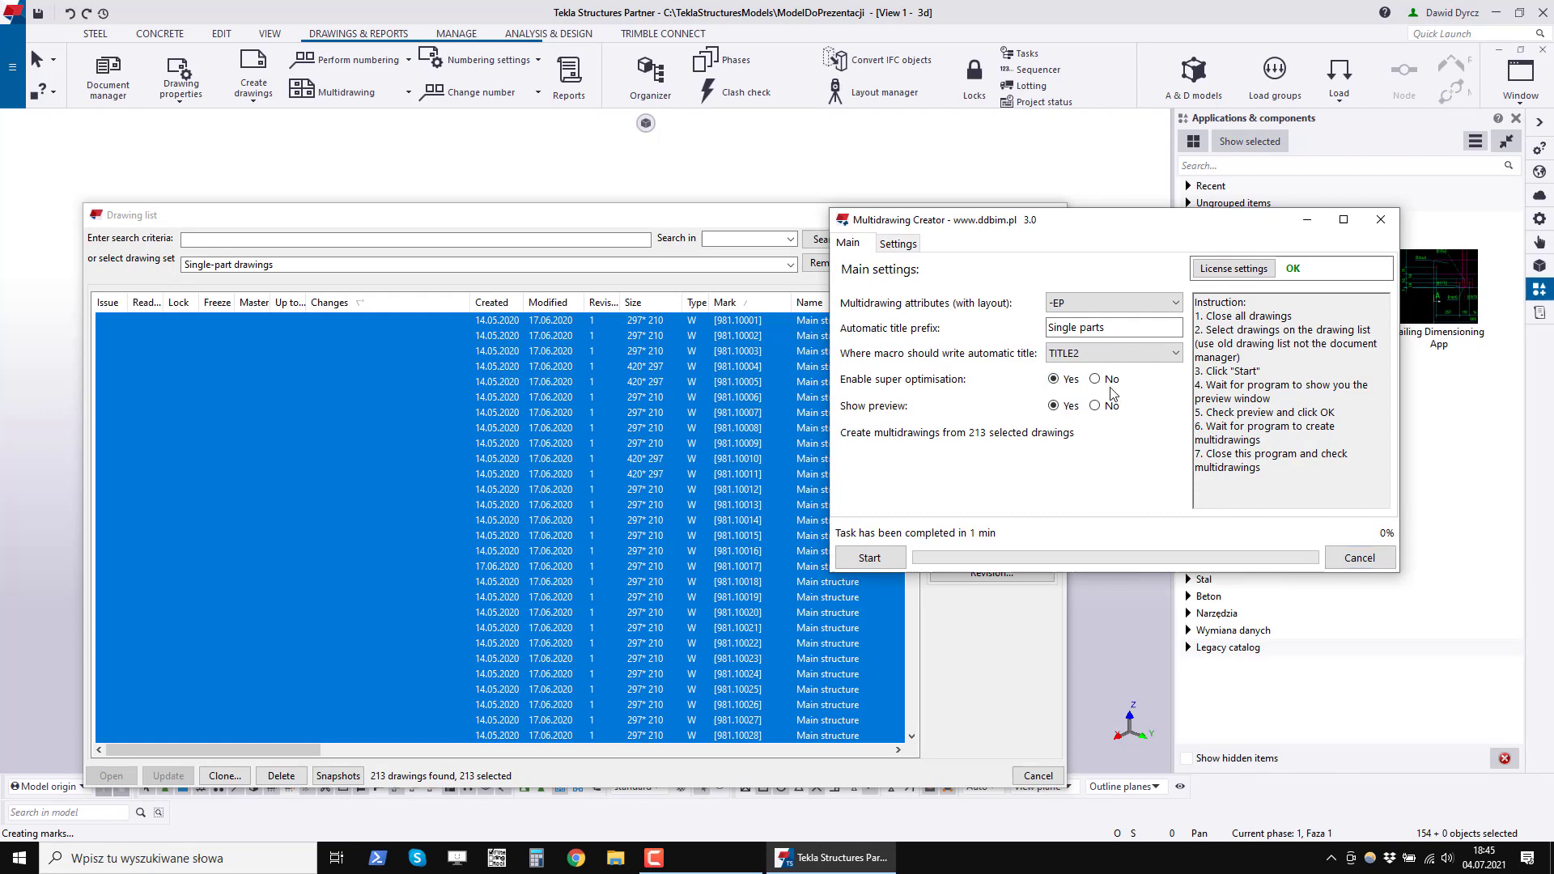
pyautogui.click(1093, 379)
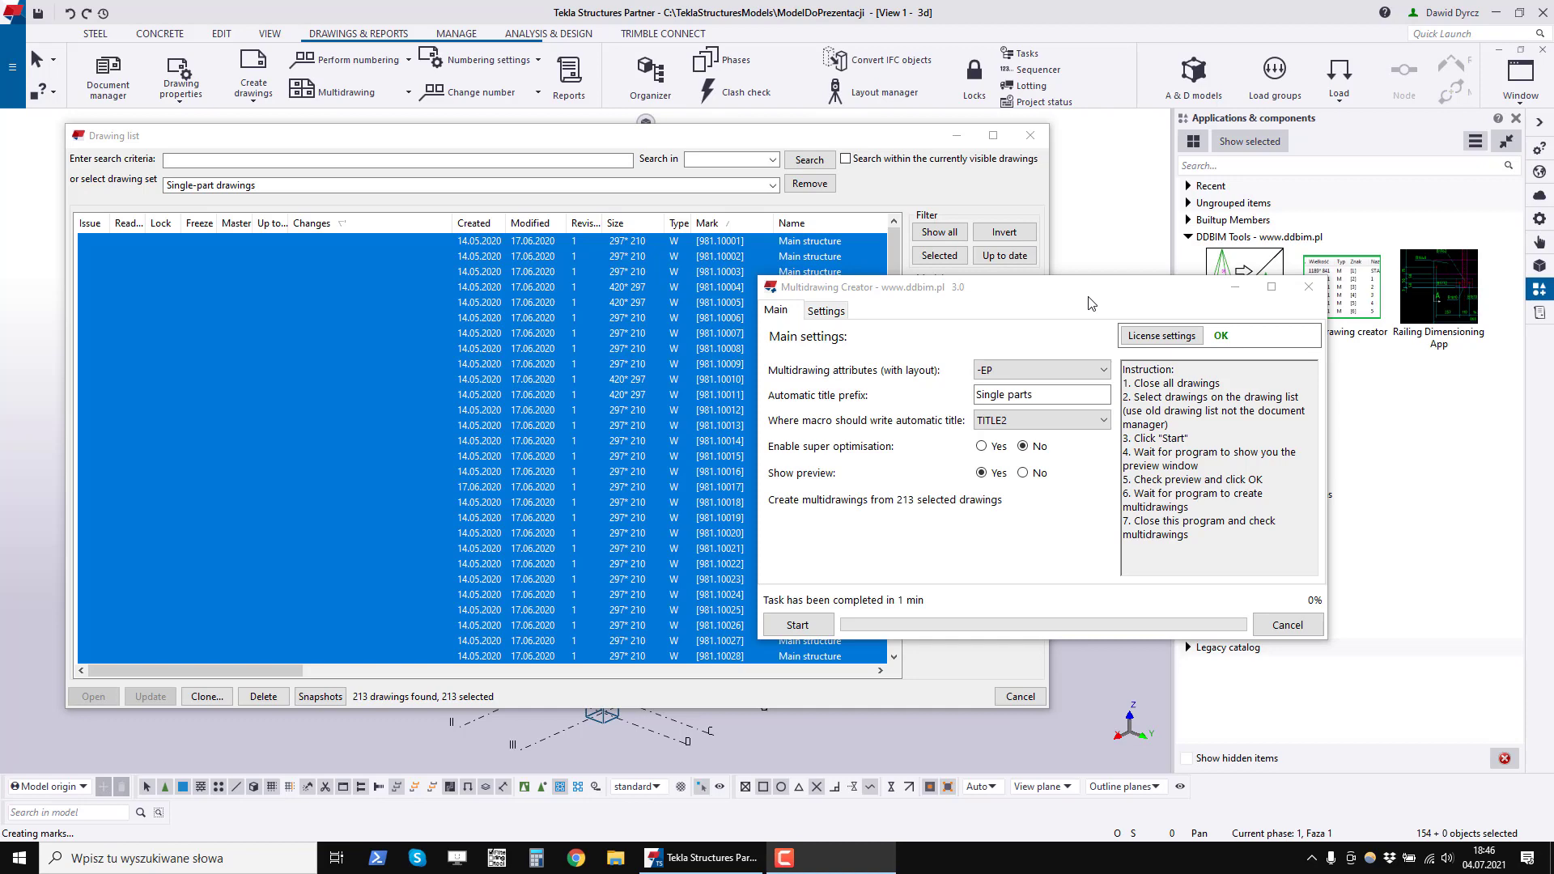
pyautogui.moveTo(1088, 303); pyautogui.dragTo(1209, 267)
# Browse the Drawing list, selecting drawings 981.10009, 981.10012, 981.10004, 981.10013, 981.10007 and 981.10017.
pyautogui.click(584, 363)
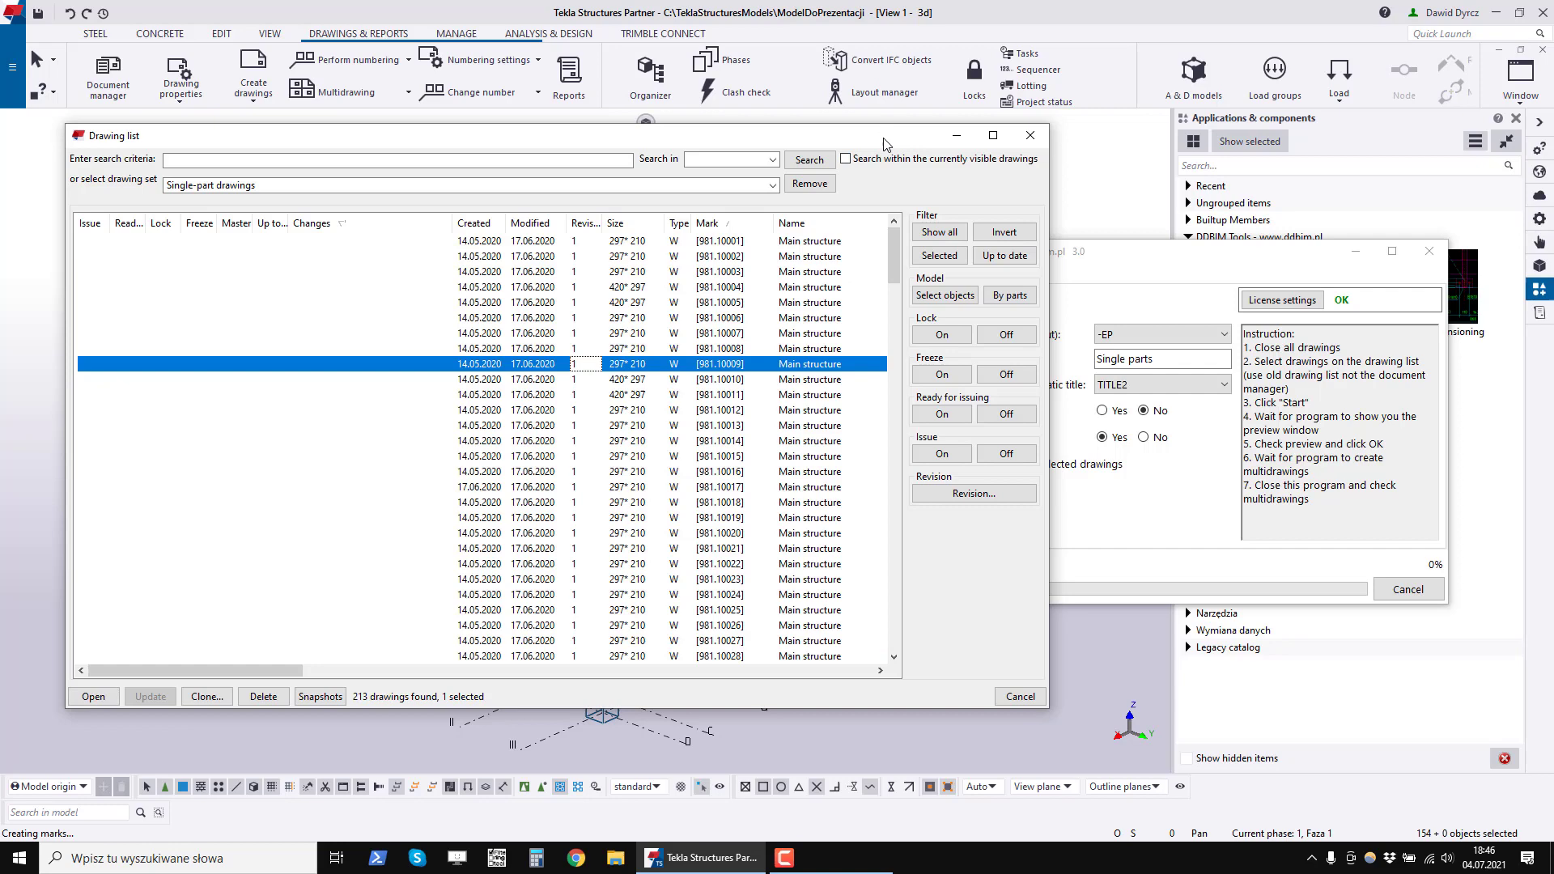
pyautogui.moveTo(886, 144)
pyautogui.mouseDown()
pyautogui.moveTo(888, 490)
pyautogui.moveTo(1012, 608)
pyautogui.moveTo(1010, 772)
pyautogui.moveTo(1009, 622)
pyautogui.mouseUp()
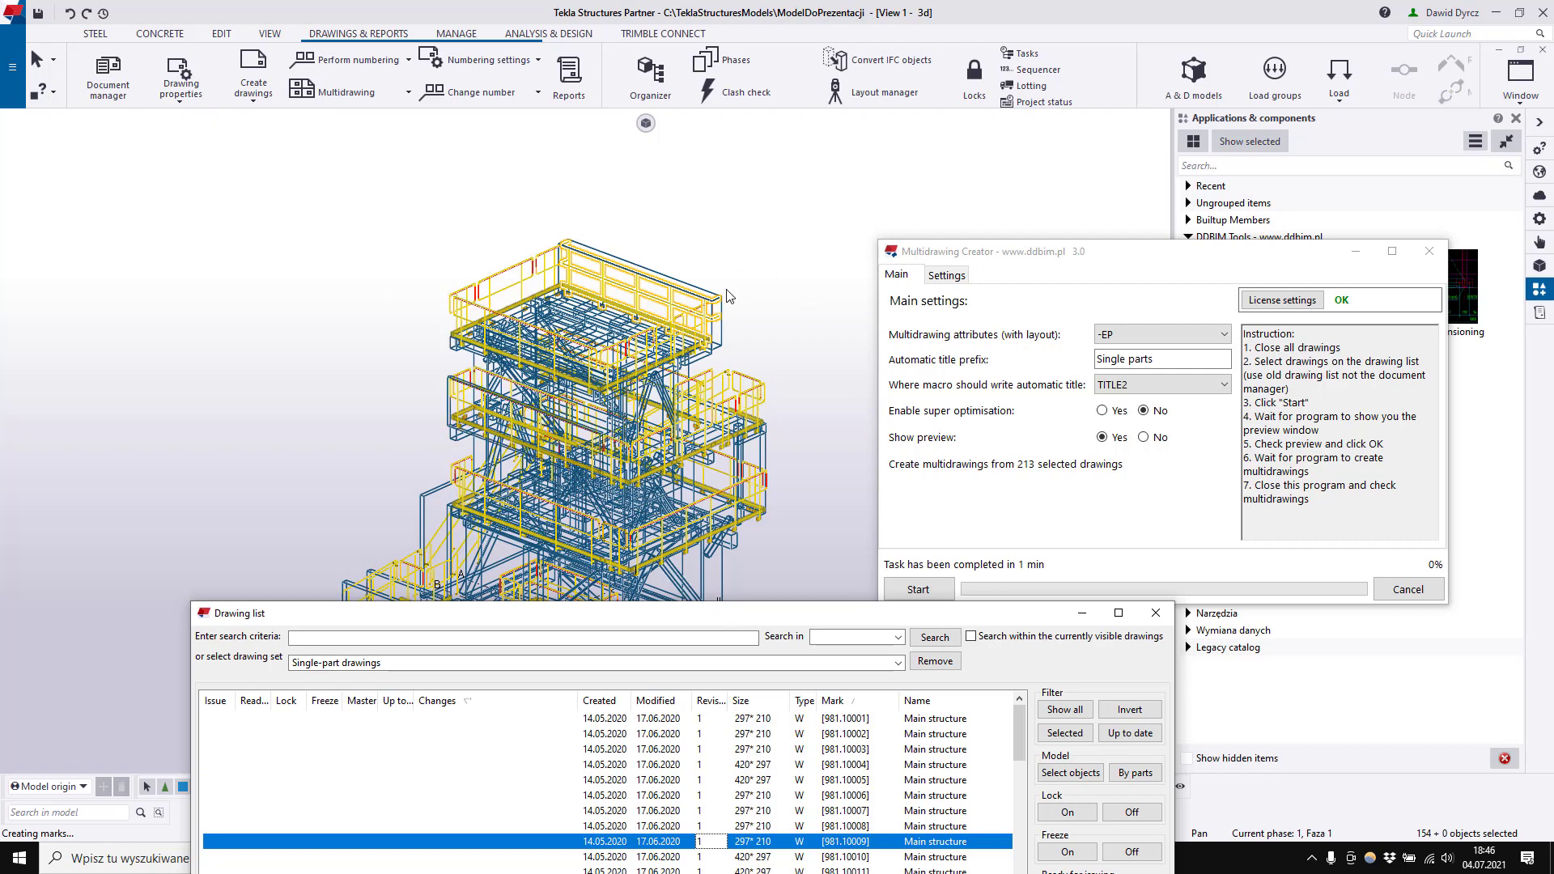
pyautogui.moveTo(710, 616); pyautogui.dragTo(624, 224)
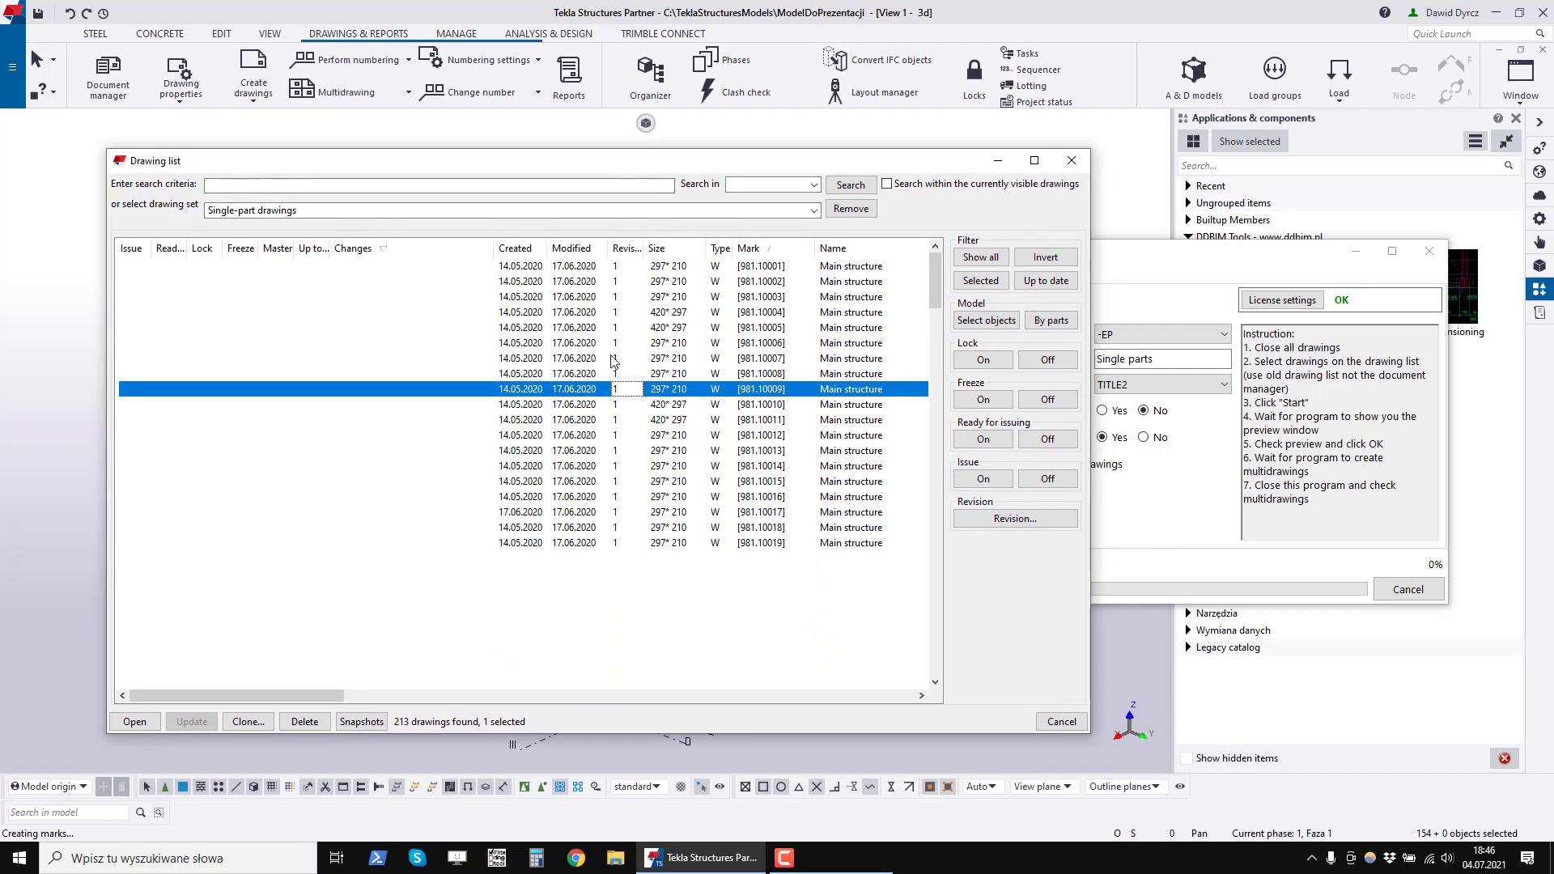
pyautogui.click(526, 437)
pyautogui.click(403, 315)
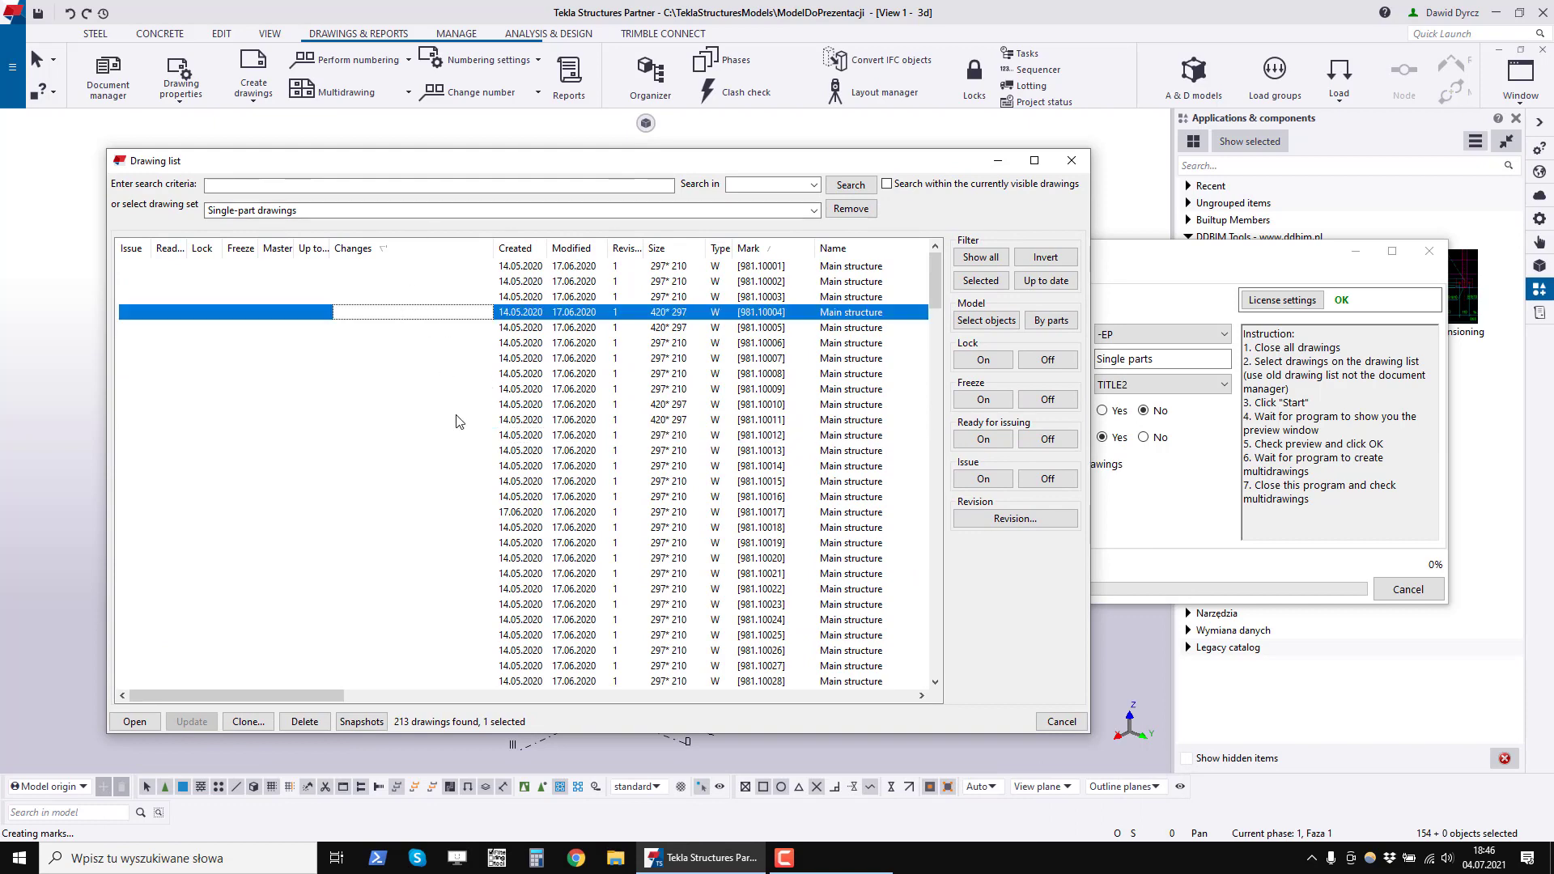
pyautogui.click(694, 450)
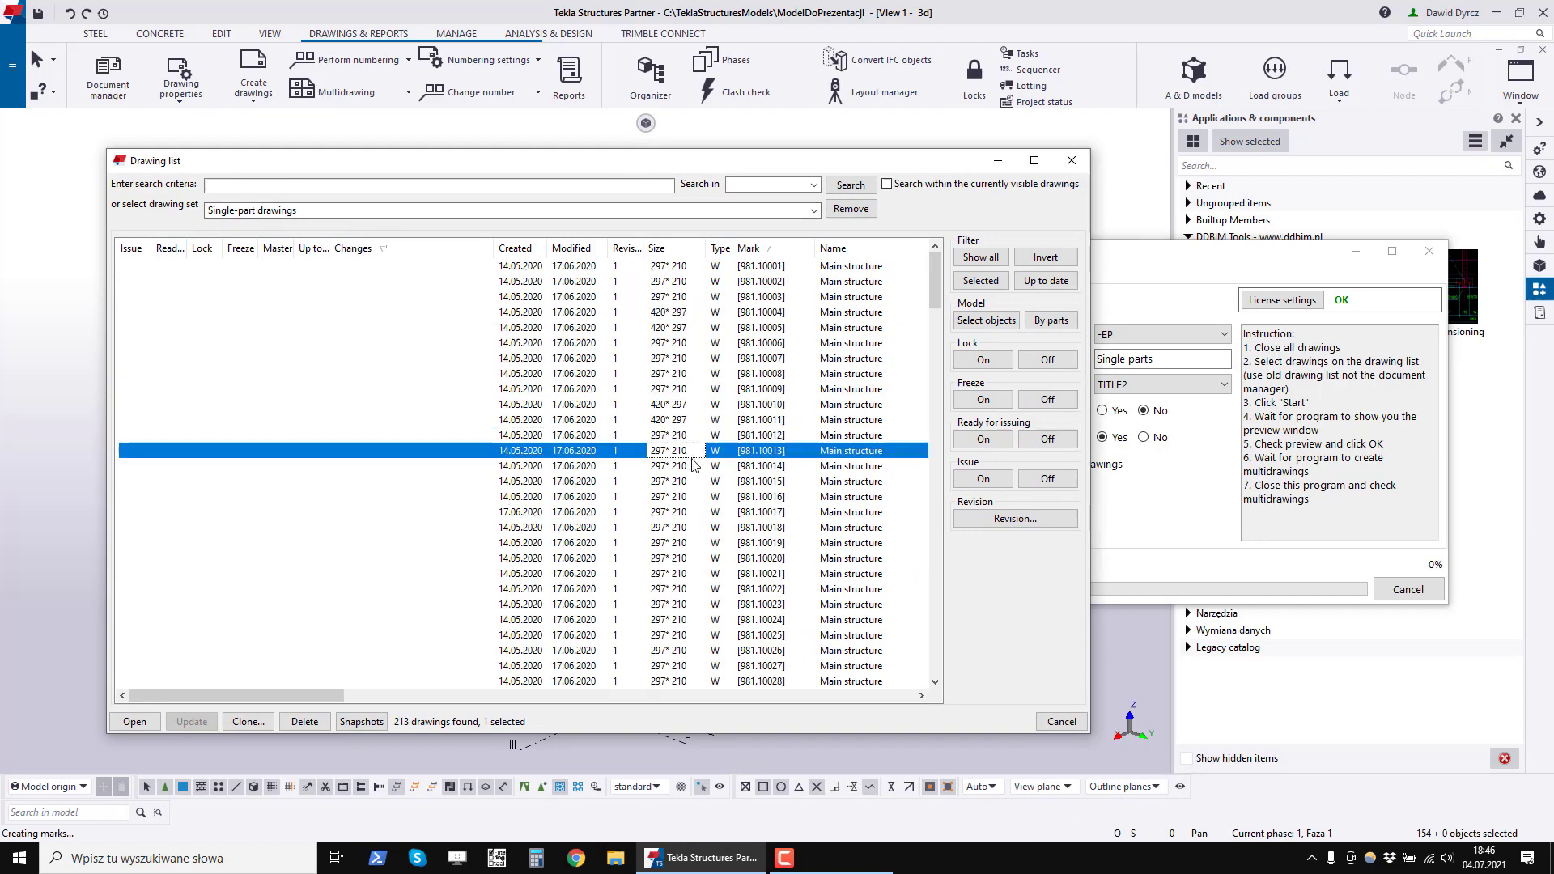
pyautogui.scroll(-12, 712, 466)
pyautogui.scroll(12, 751, 469)
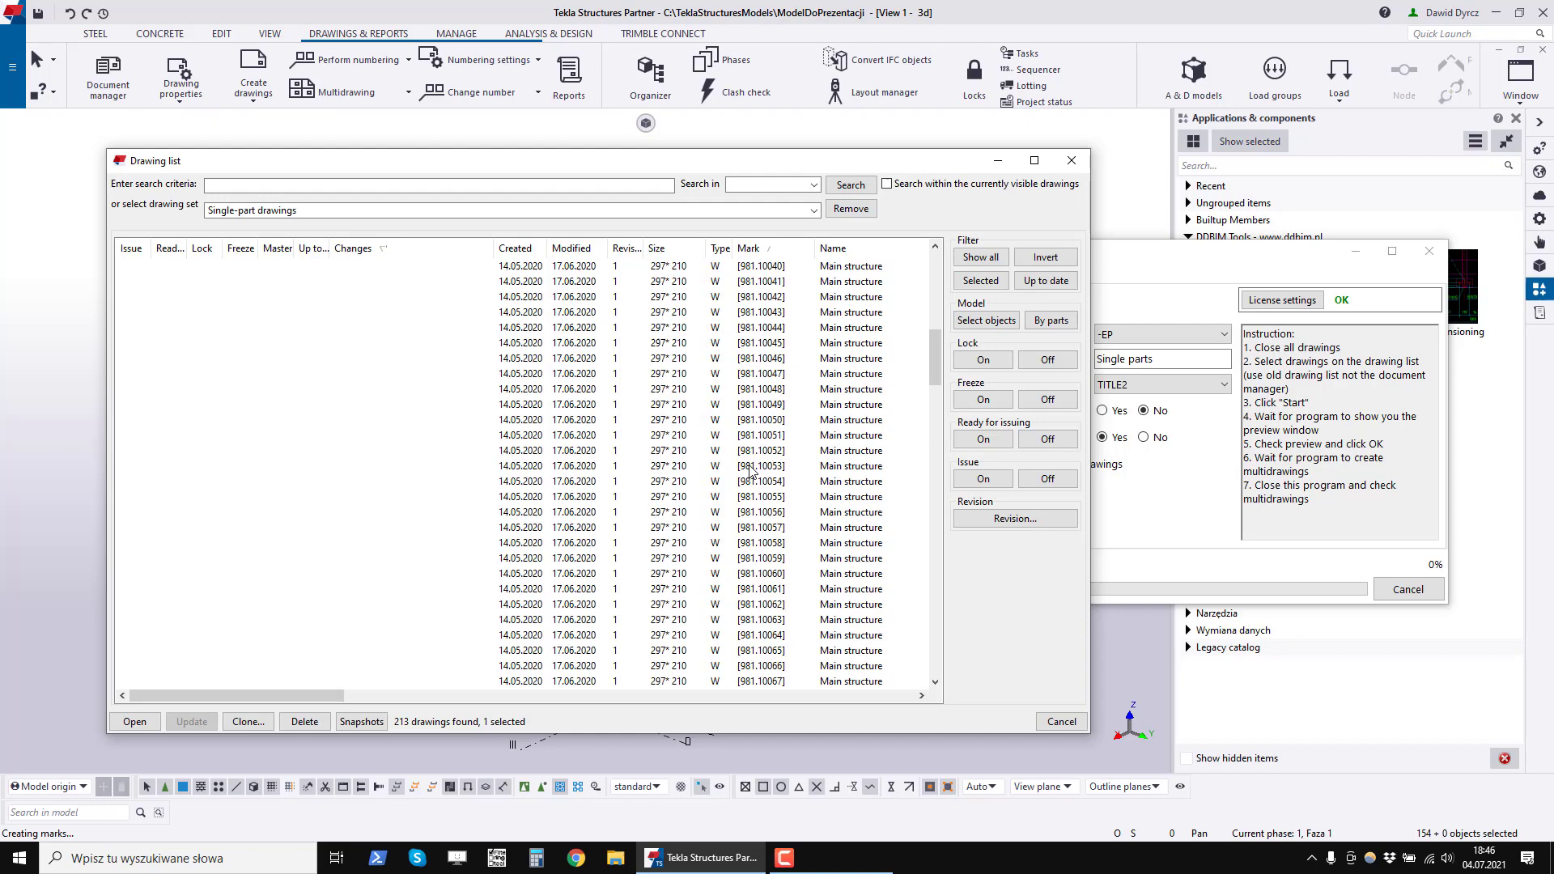
pyautogui.click(770, 358)
pyautogui.click(773, 315)
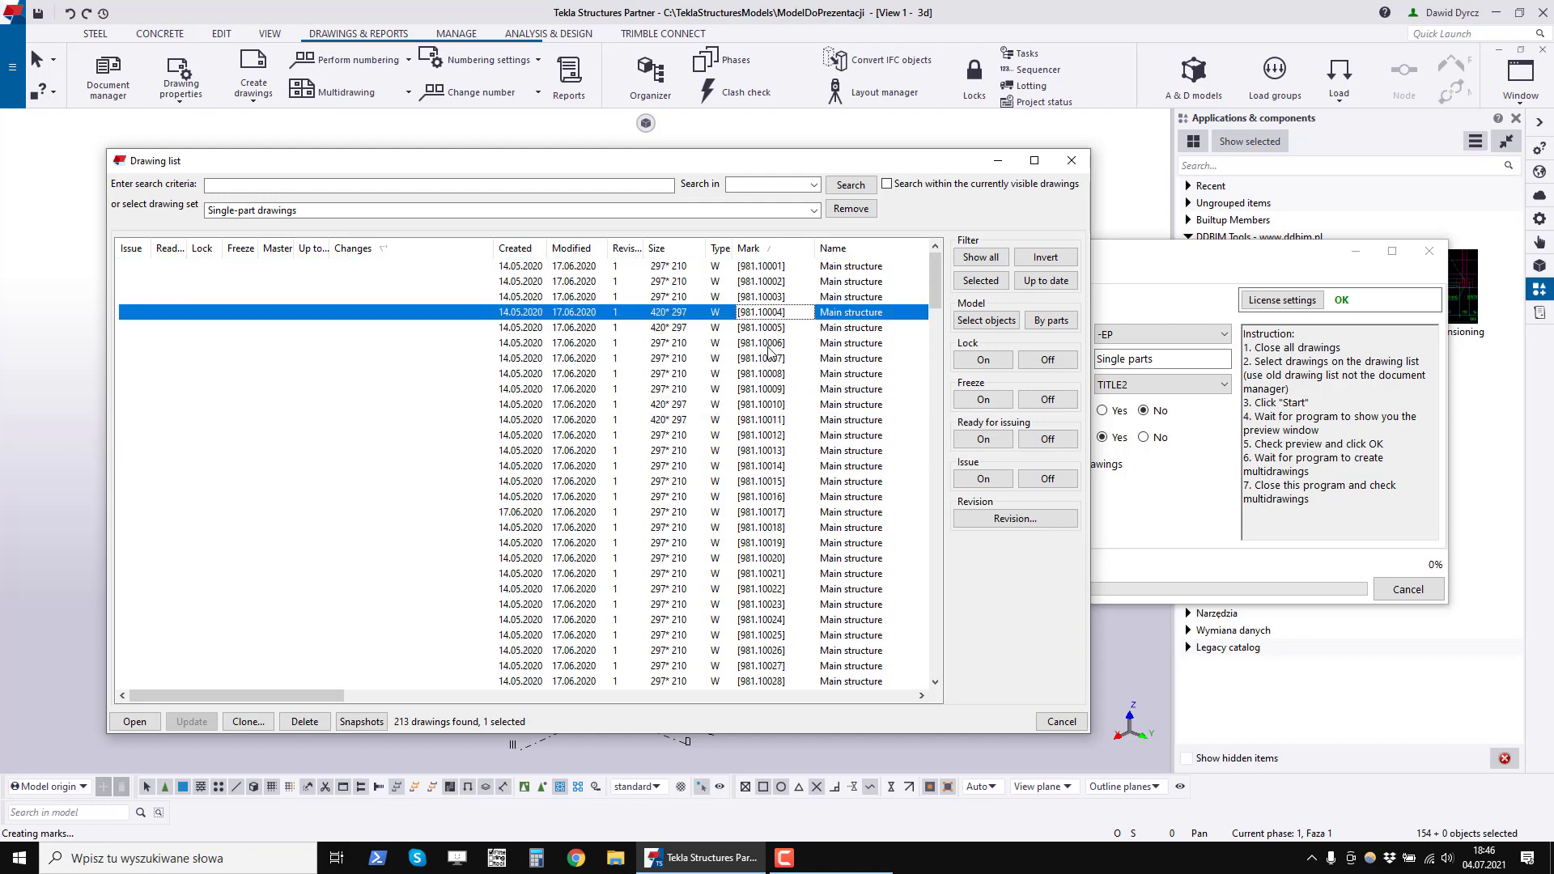
pyautogui.click(478, 513)
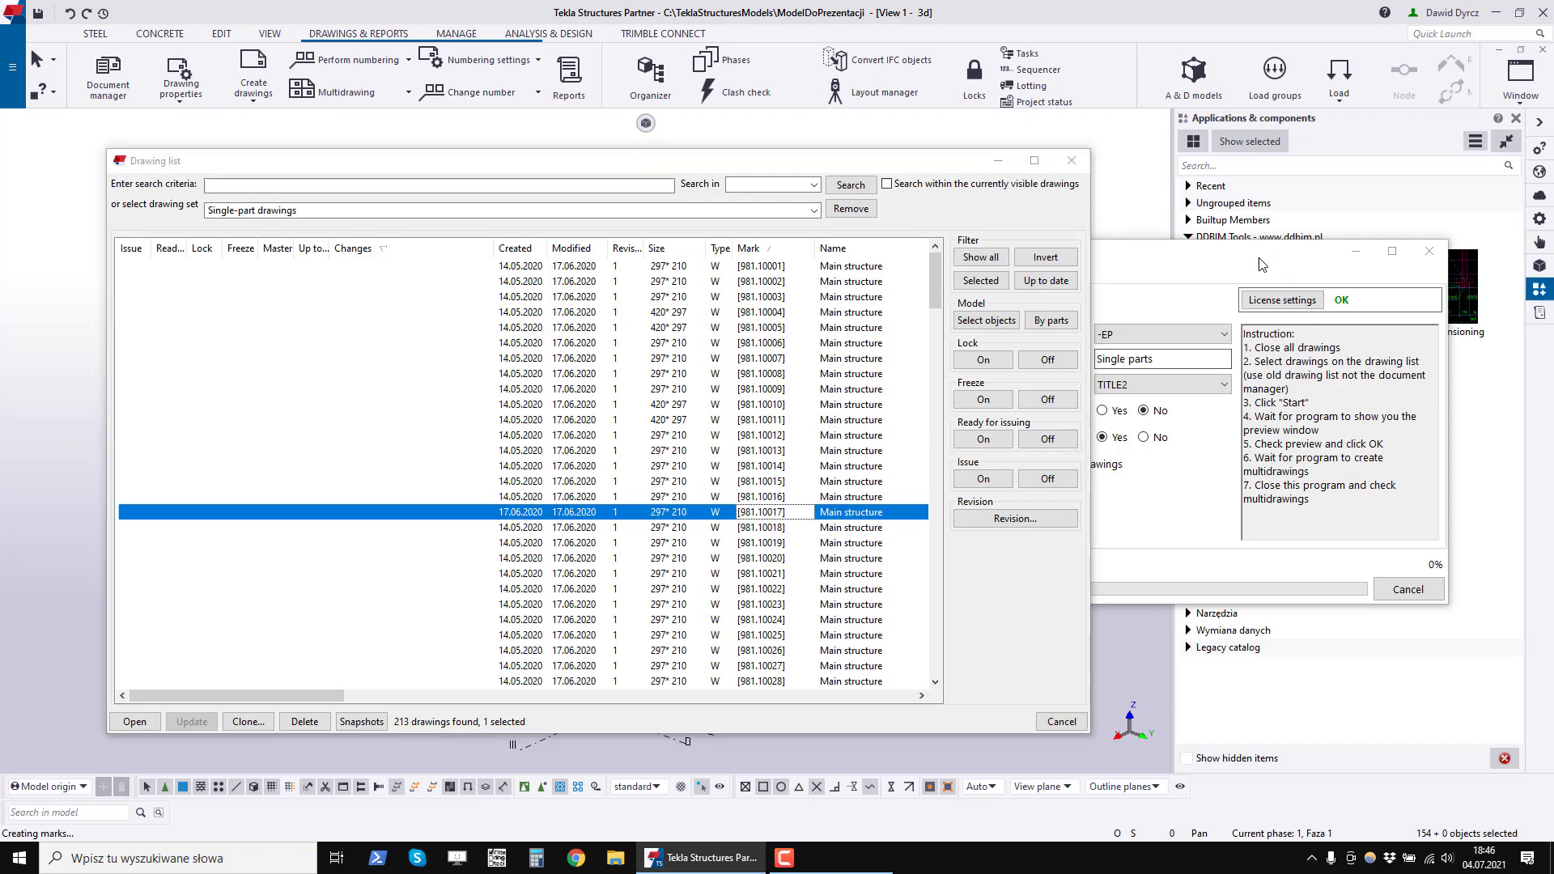
# Close the Multidrawing creator, widen the Drawing list to show Title columns, and select 981.10004.
pyautogui.moveTo(1295, 250); pyautogui.dragTo(1104, 255)
pyautogui.click(1224, 252)
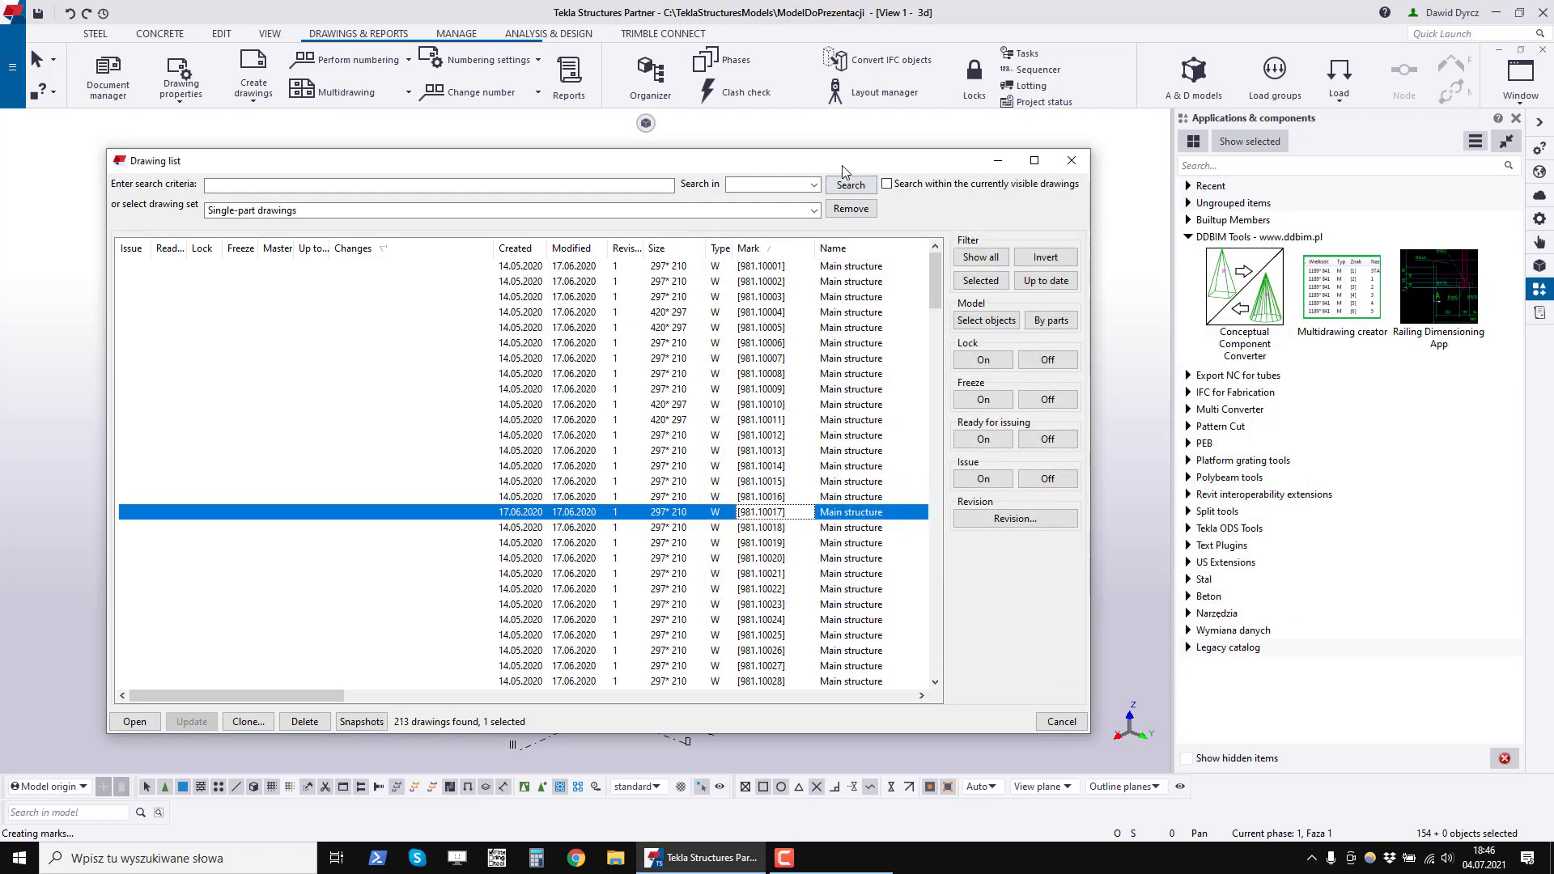
pyautogui.moveTo(865, 160)
pyautogui.mouseDown()
pyautogui.moveTo(1014, 160)
pyautogui.moveTo(857, 111)
pyautogui.moveTo(879, 108)
pyautogui.mouseUp()
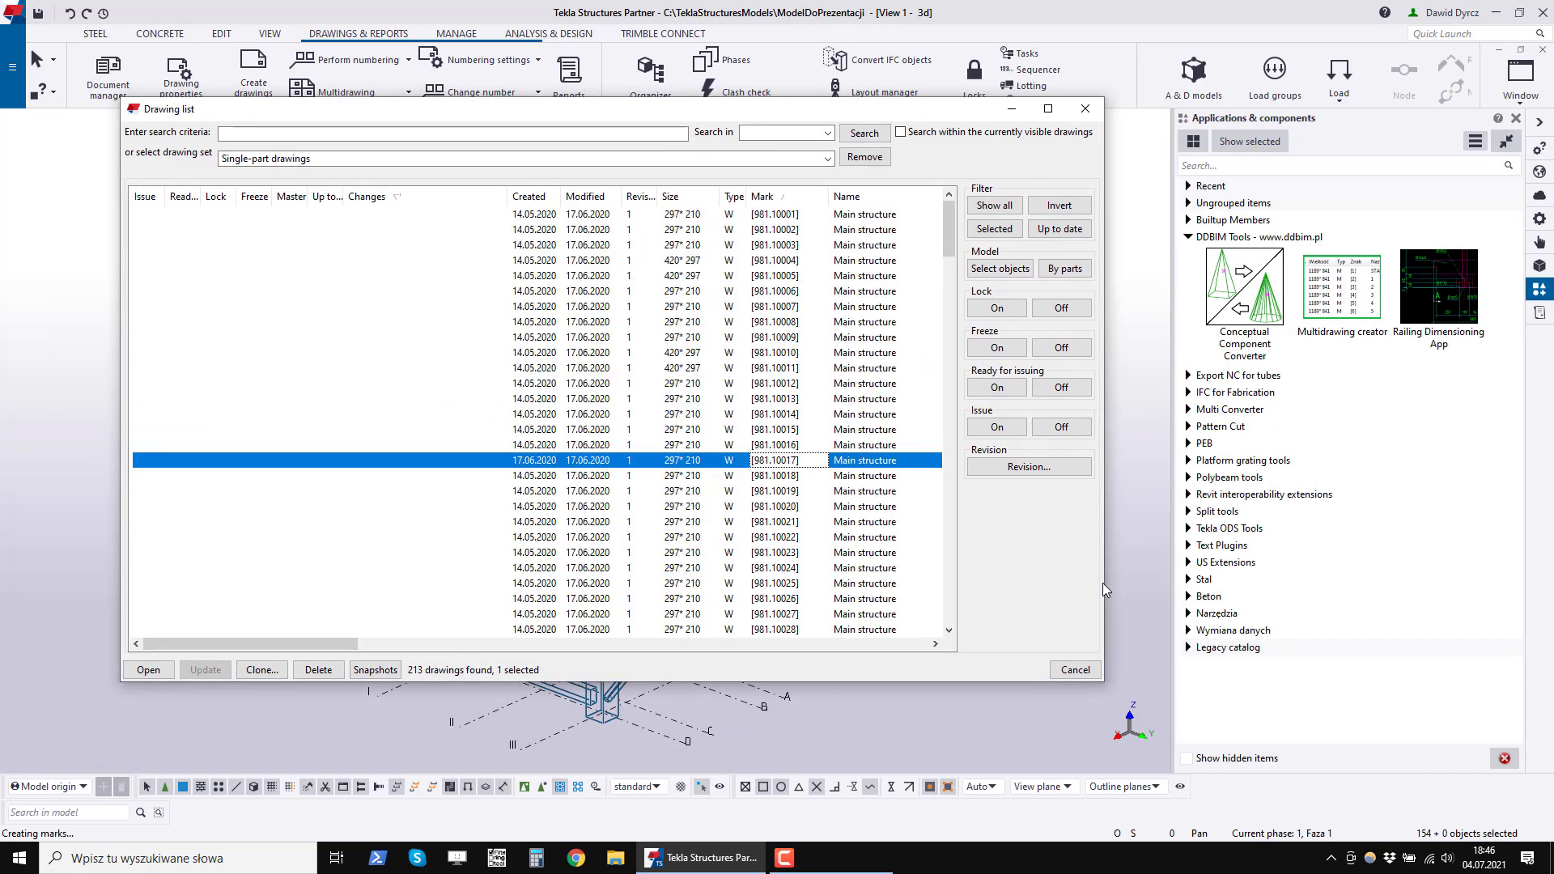
pyautogui.moveTo(1106, 578); pyautogui.dragTo(1209, 579)
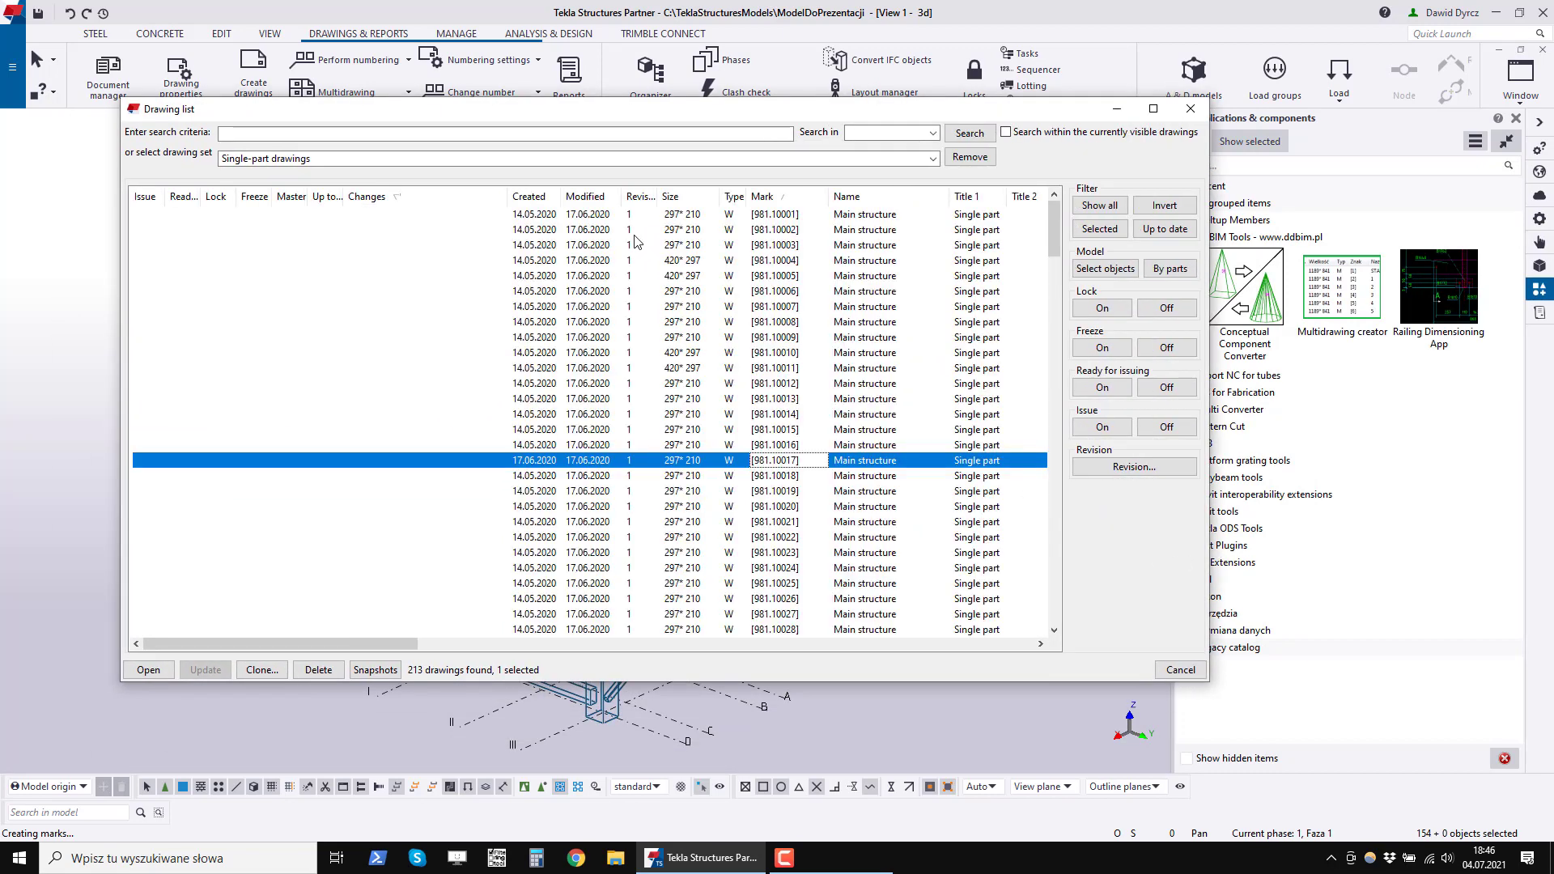
pyautogui.click(727, 260)
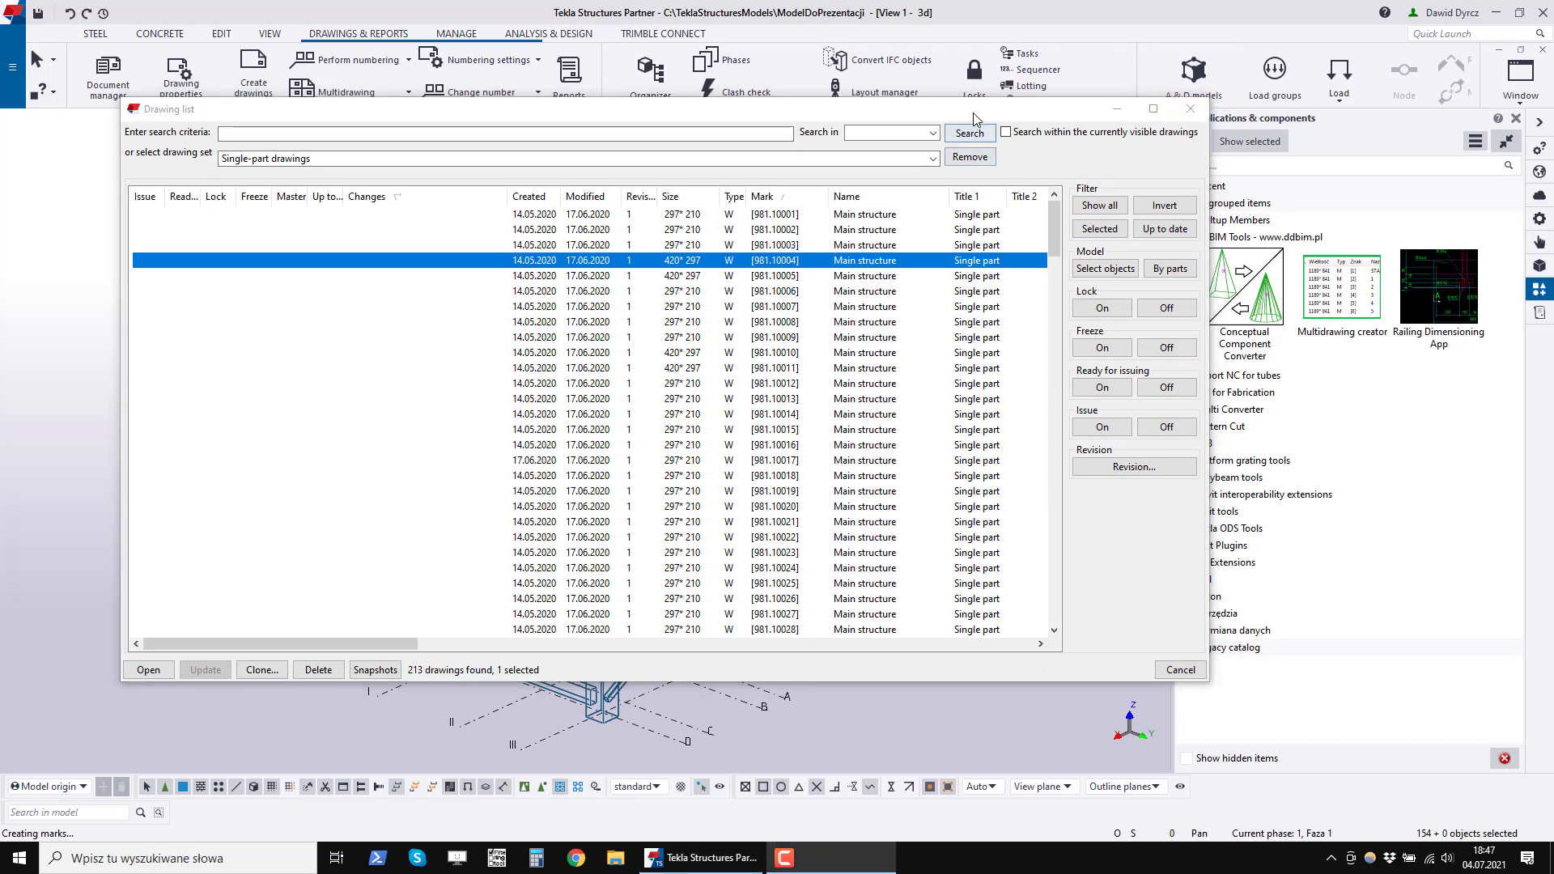
pyautogui.moveTo(973, 111); pyautogui.dragTo(986, 173)
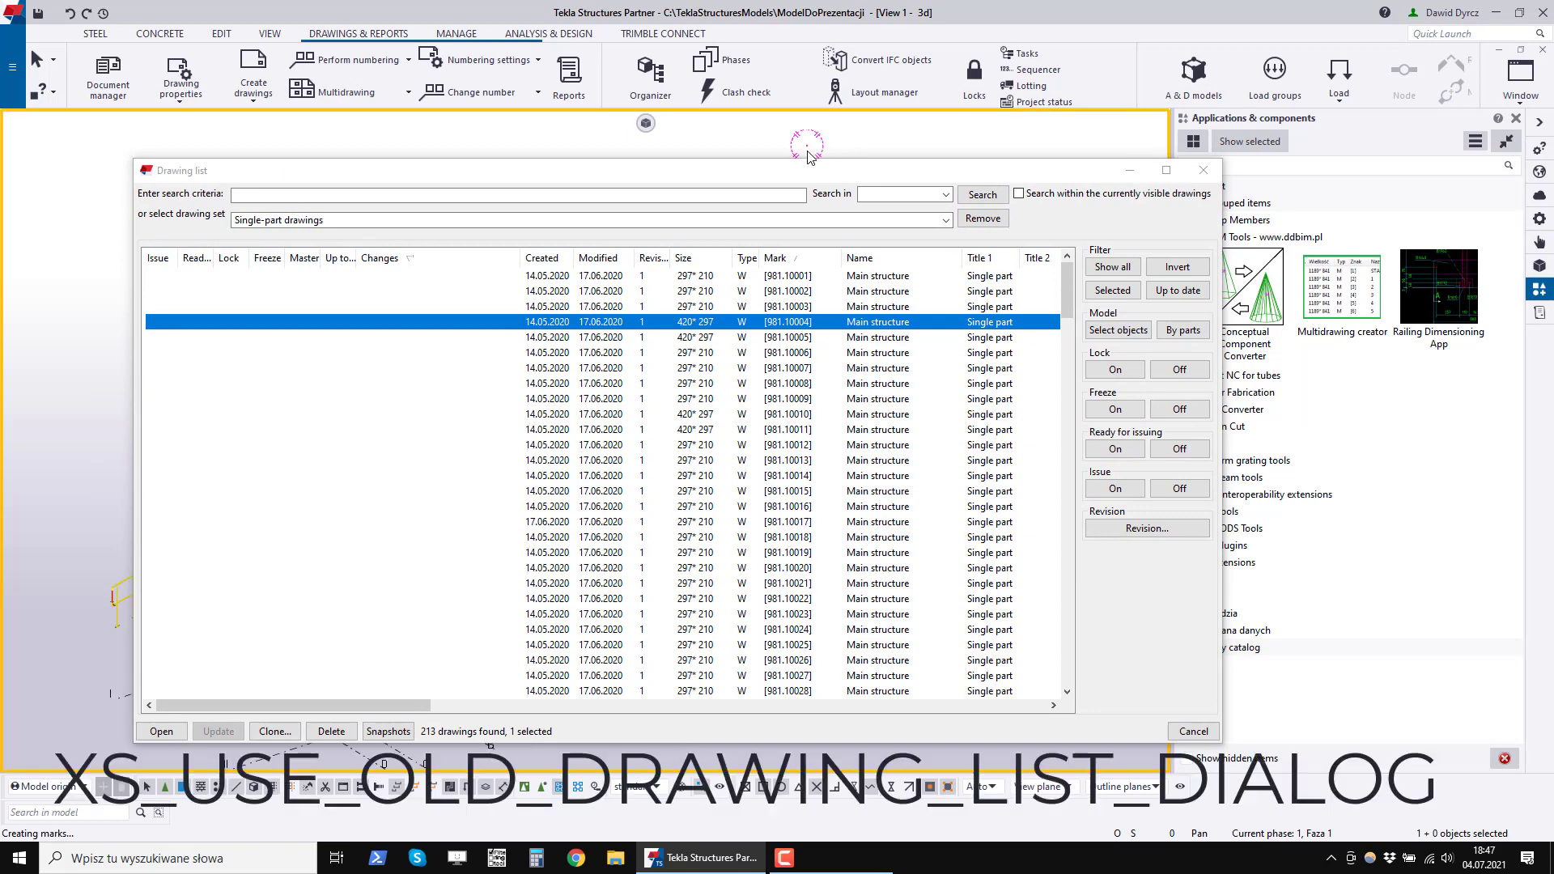
# Open Advanced Options with Ctrl+E and switch on searching in all categories.
pyautogui.hotkey('ctrl', 'e')
pyautogui.moveTo(1030, 144); pyautogui.dragTo(1046, 148)
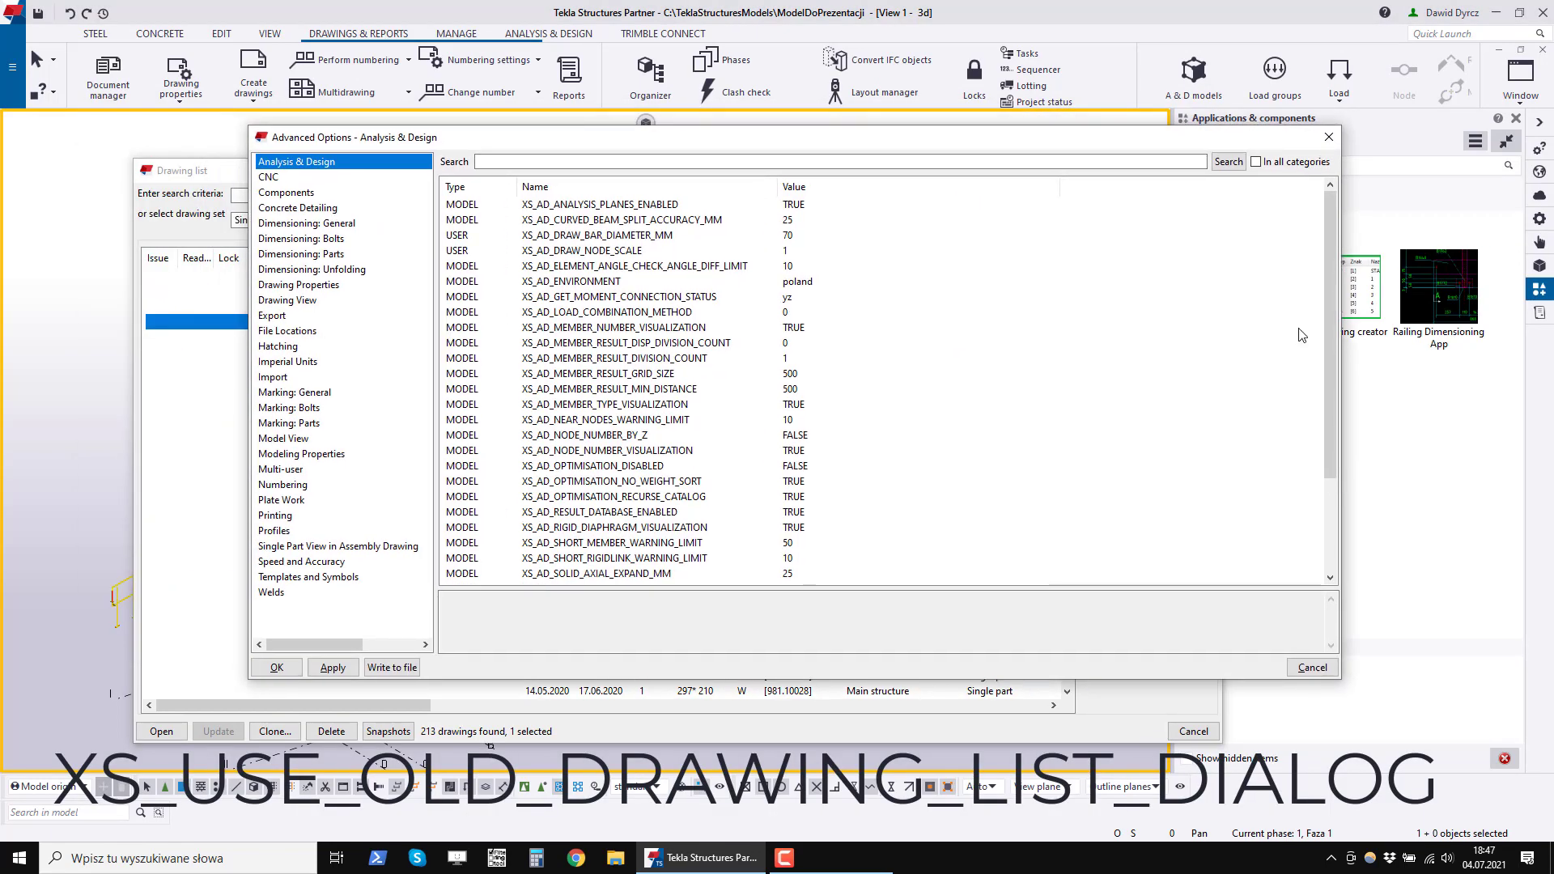
pyautogui.moveTo(1330, 339); pyautogui.dragTo(1330, 432)
pyautogui.click(354, 393)
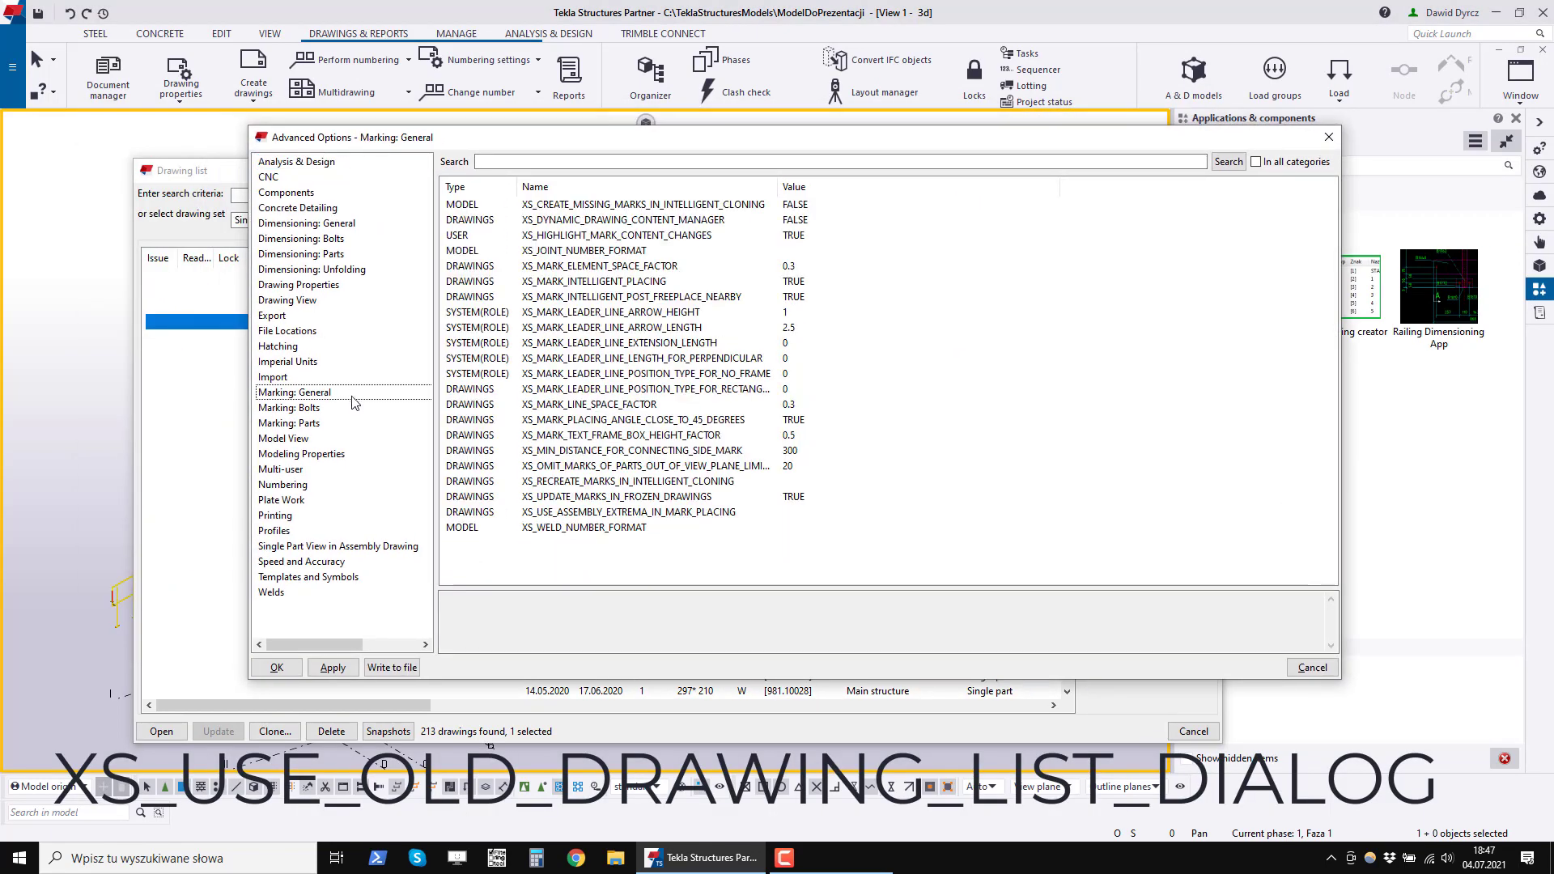
pyautogui.click(337, 363)
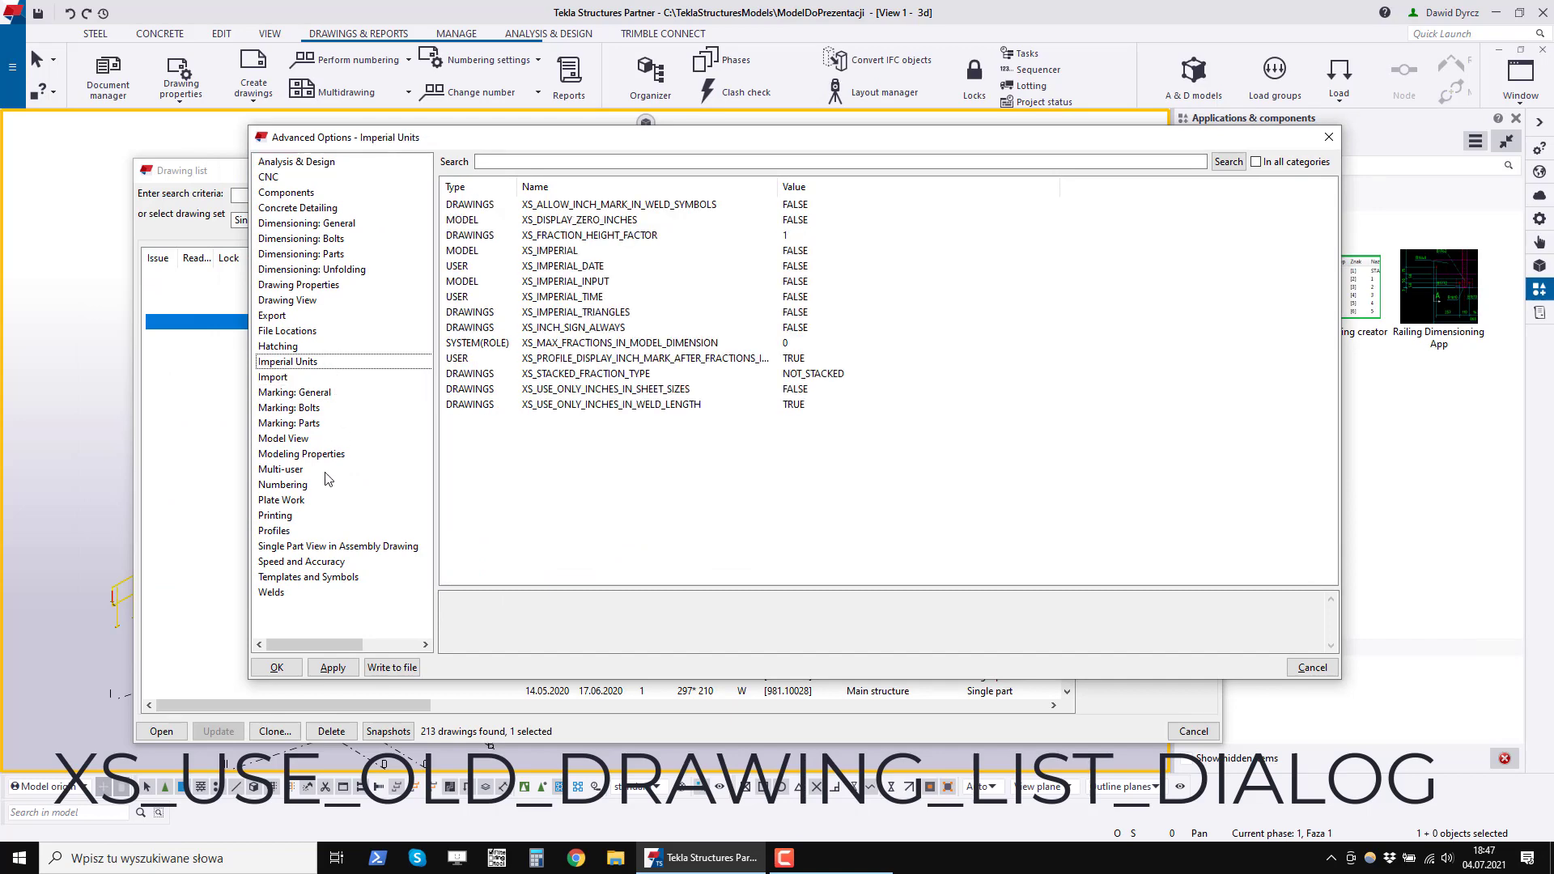
pyautogui.click(1295, 162)
pyautogui.moveTo(1120, 141); pyautogui.dragTo(1247, 283)
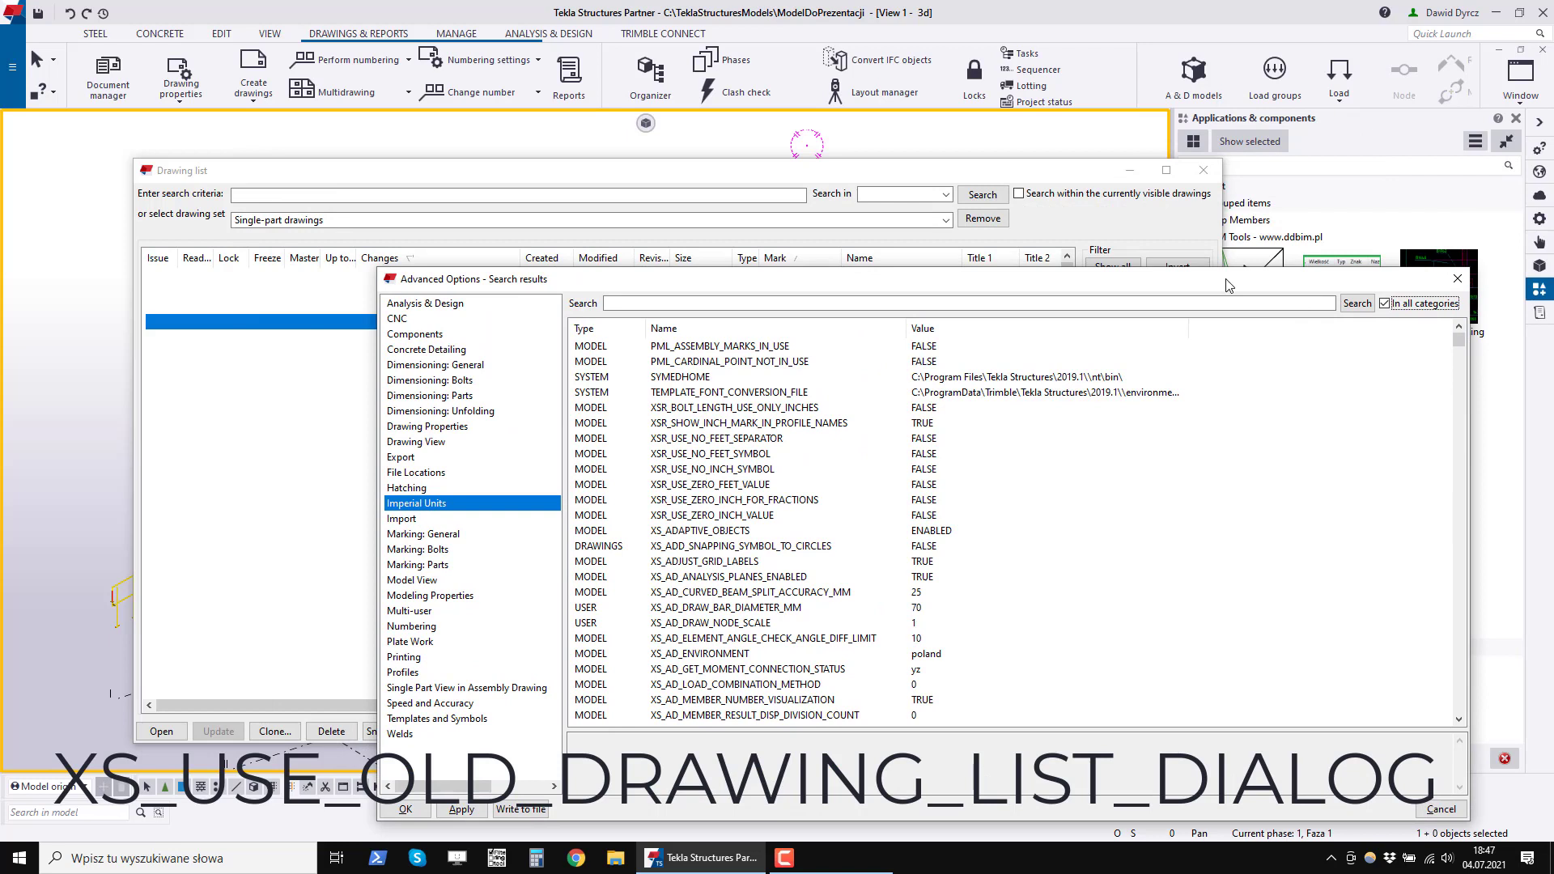
# Search 'old', set XS_USE_OLD_DRAWING_LIST_DIALOG to FALSE, and confirm with OK.
pyautogui.click(855, 301)
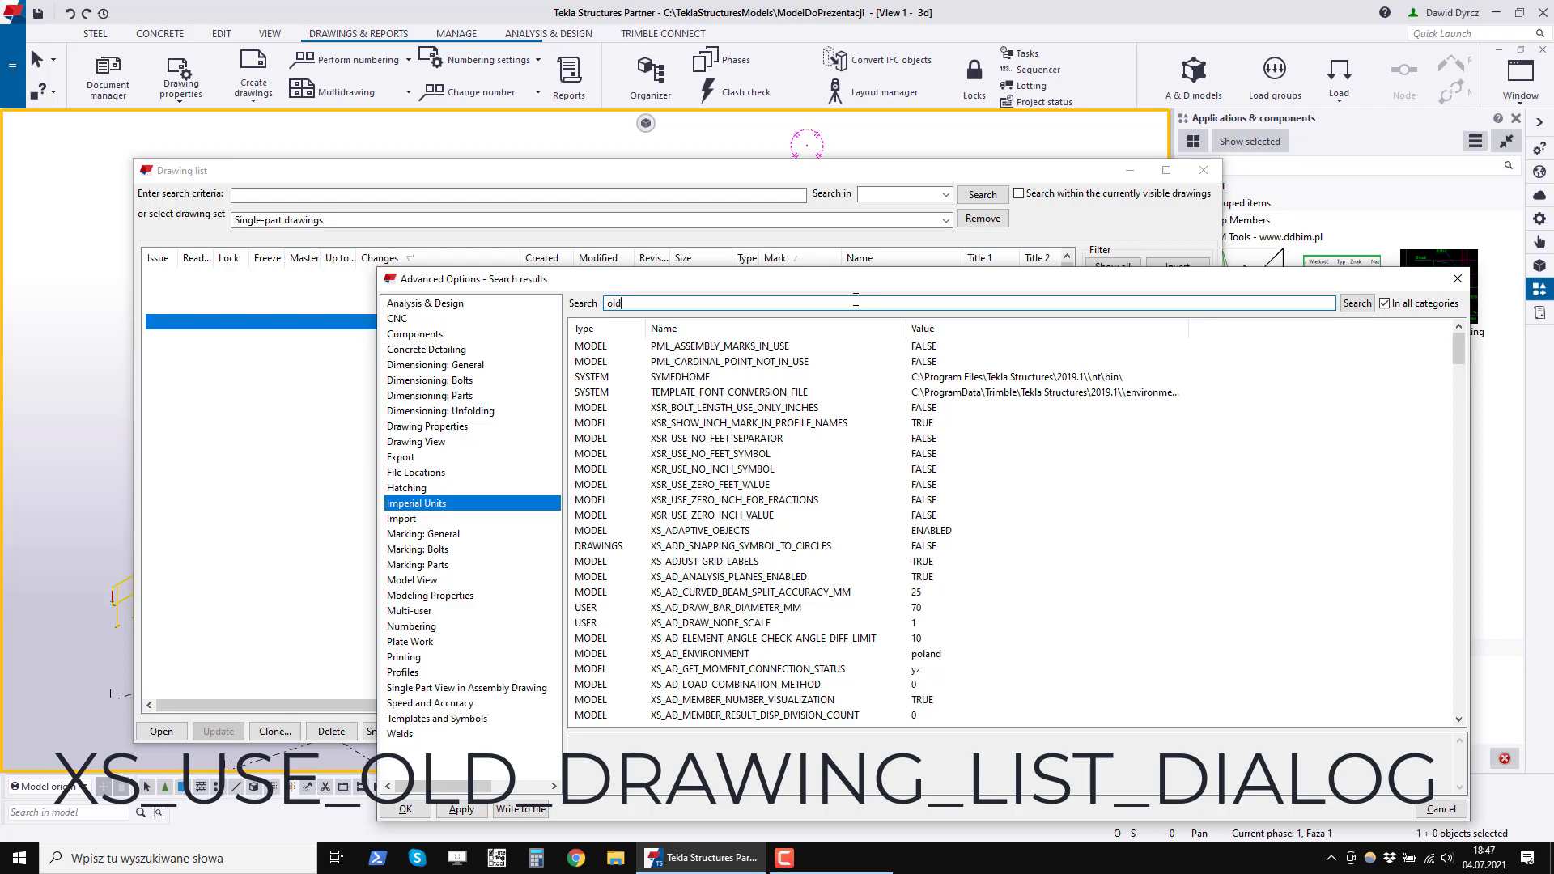
pyautogui.write('old')
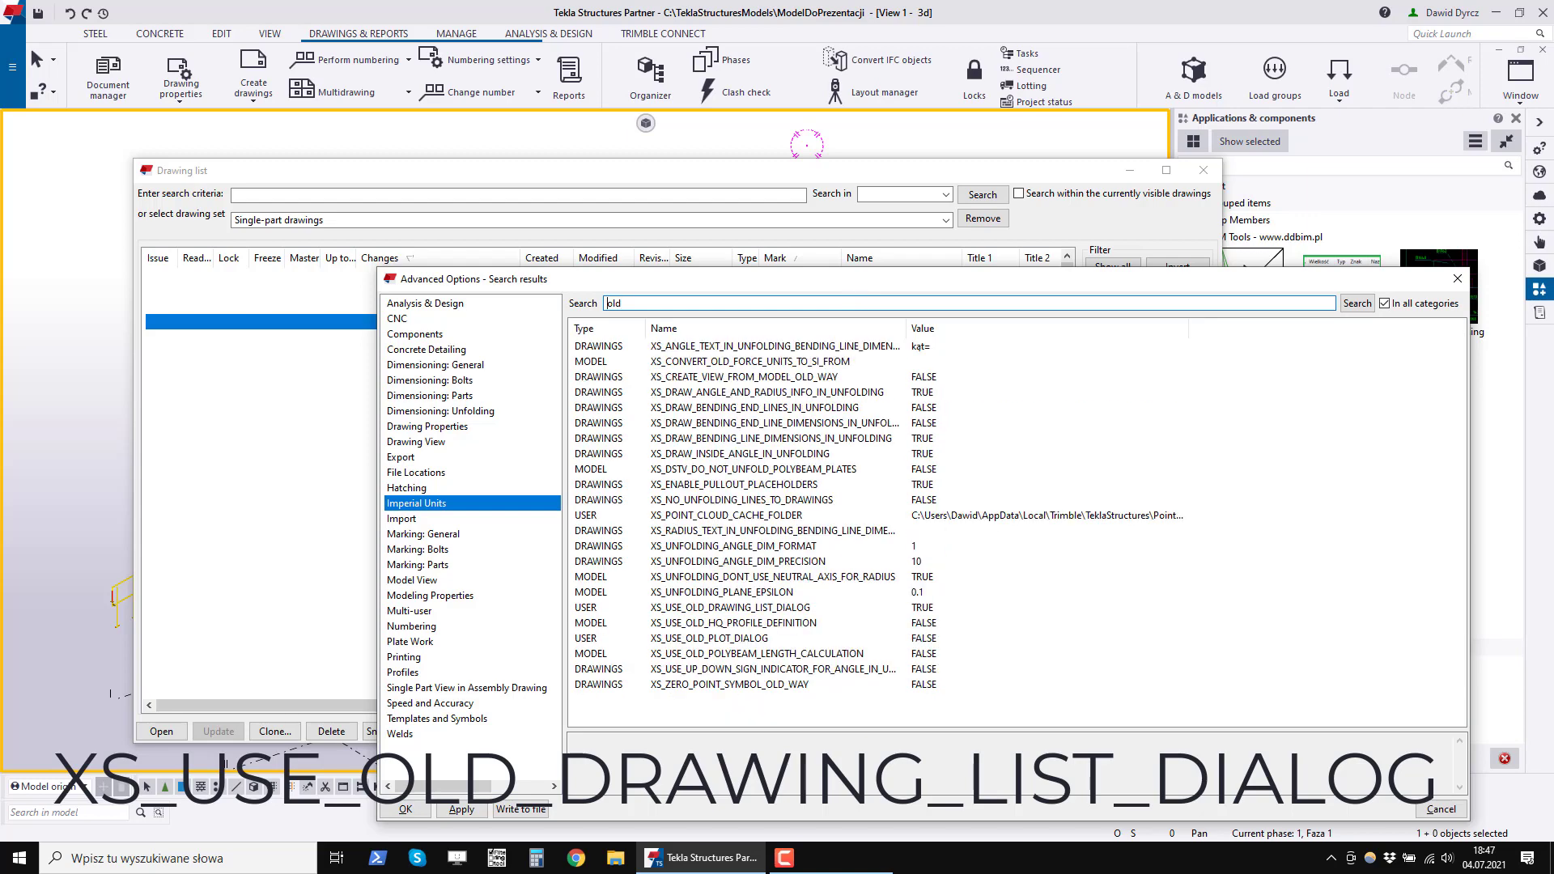
pyautogui.click(703, 639)
pyautogui.click(738, 607)
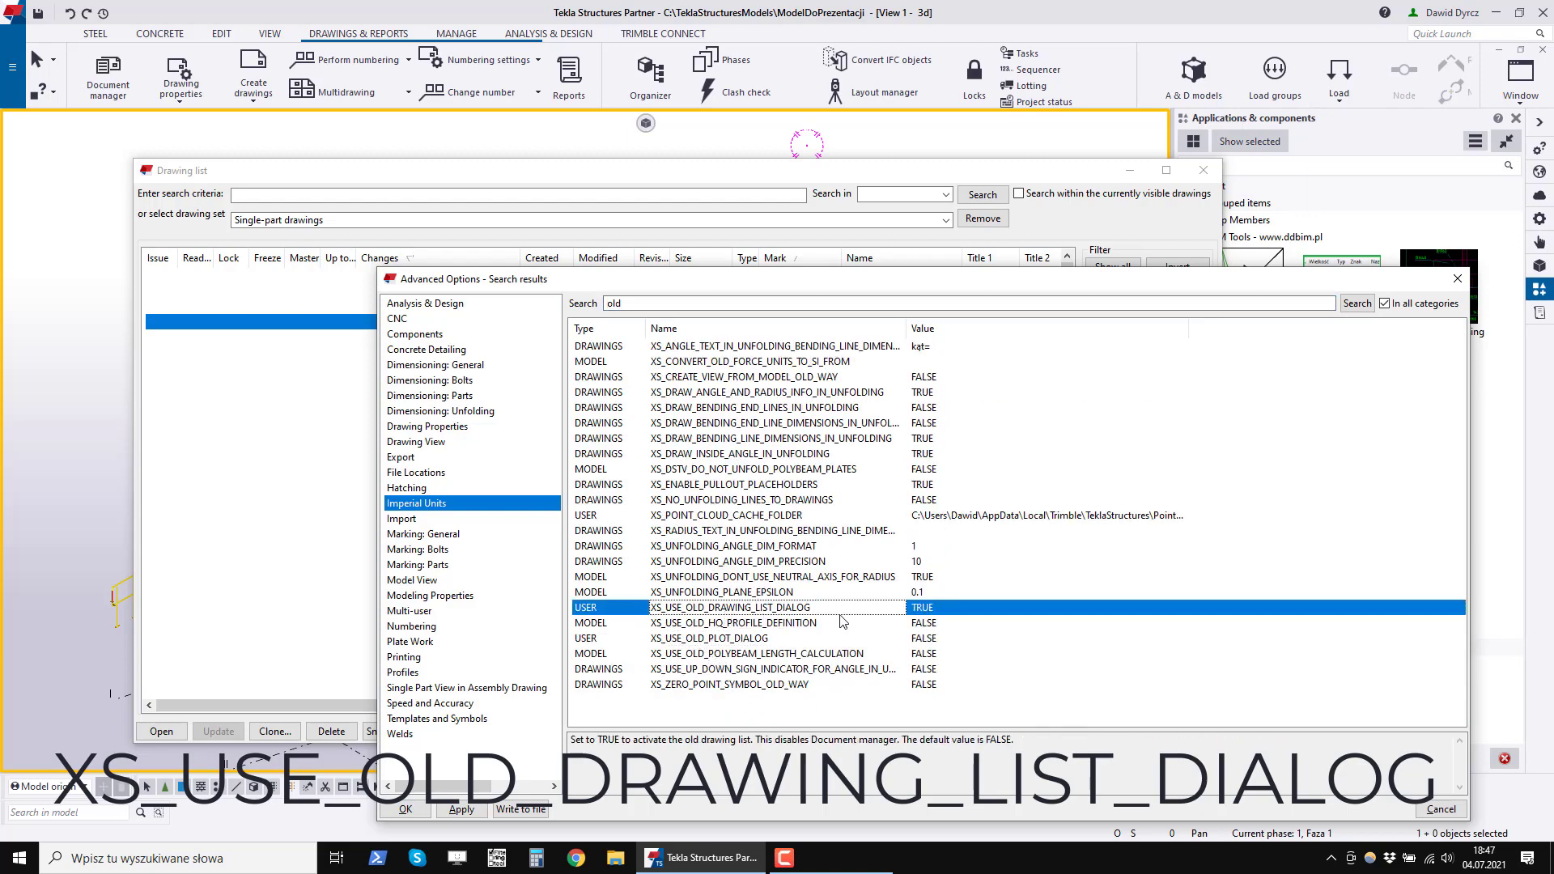
pyautogui.click(945, 614)
pyautogui.click(945, 616)
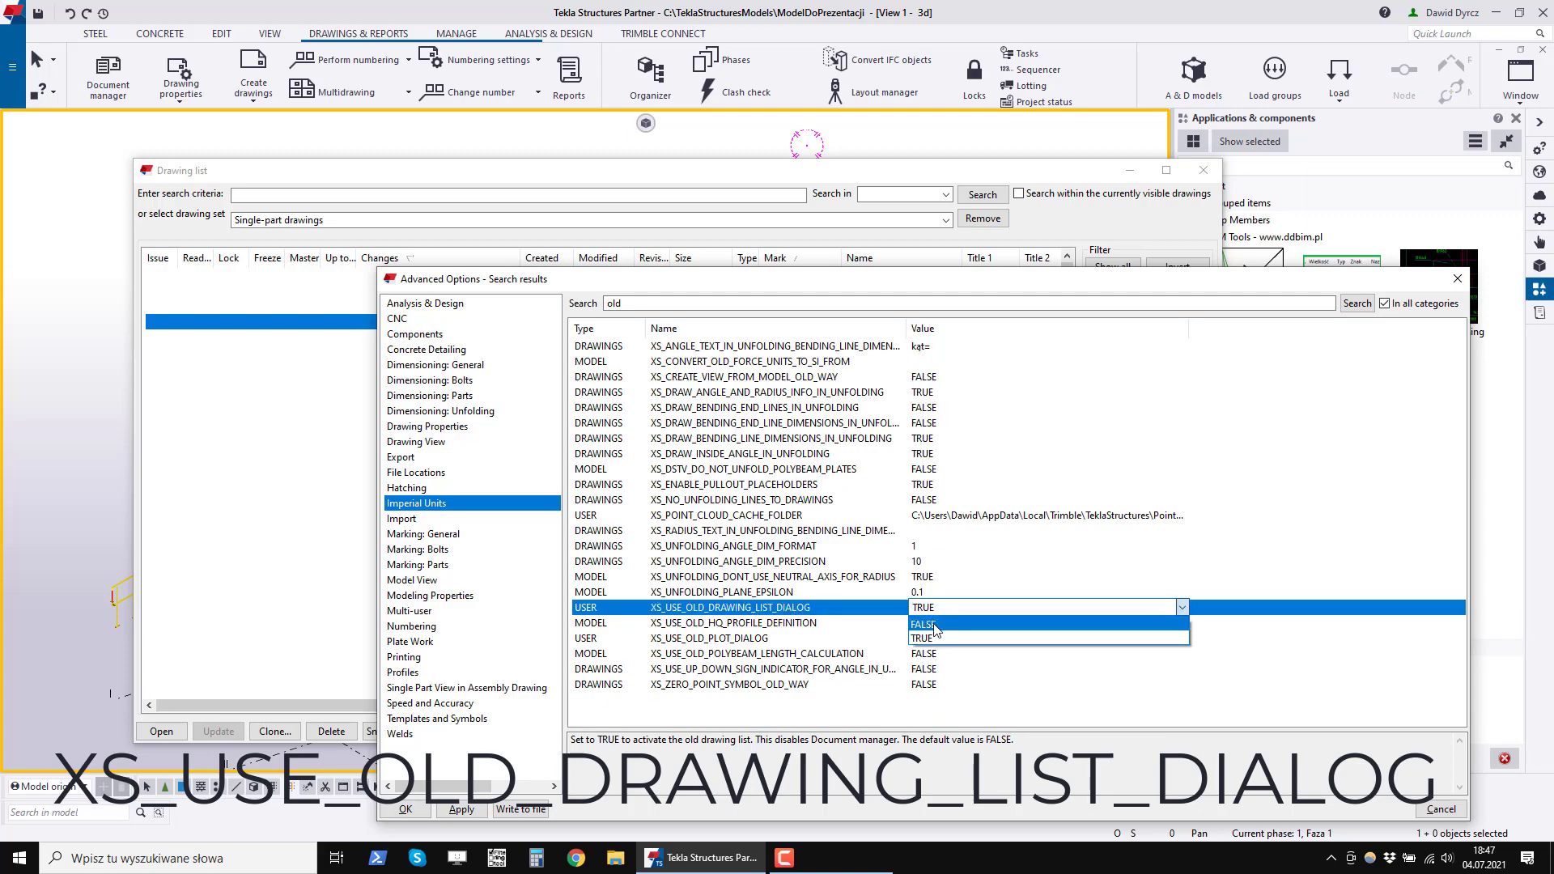
pyautogui.click(935, 628)
pyautogui.click(939, 608)
pyautogui.click(941, 635)
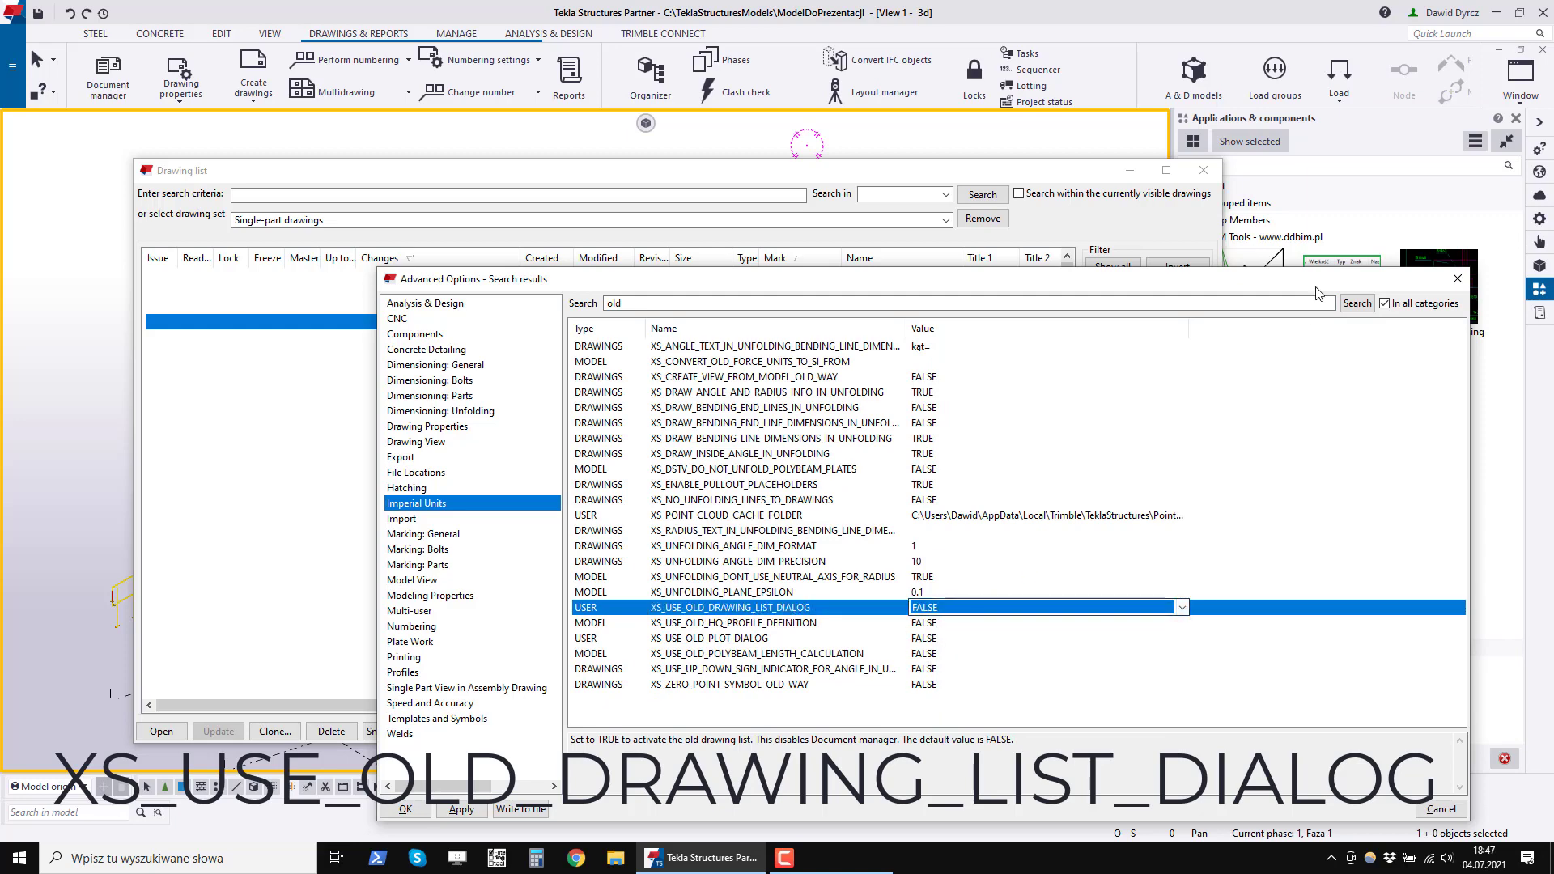
pyautogui.moveTo(809, 278); pyautogui.dragTo(853, 229)
pyautogui.click(449, 759)
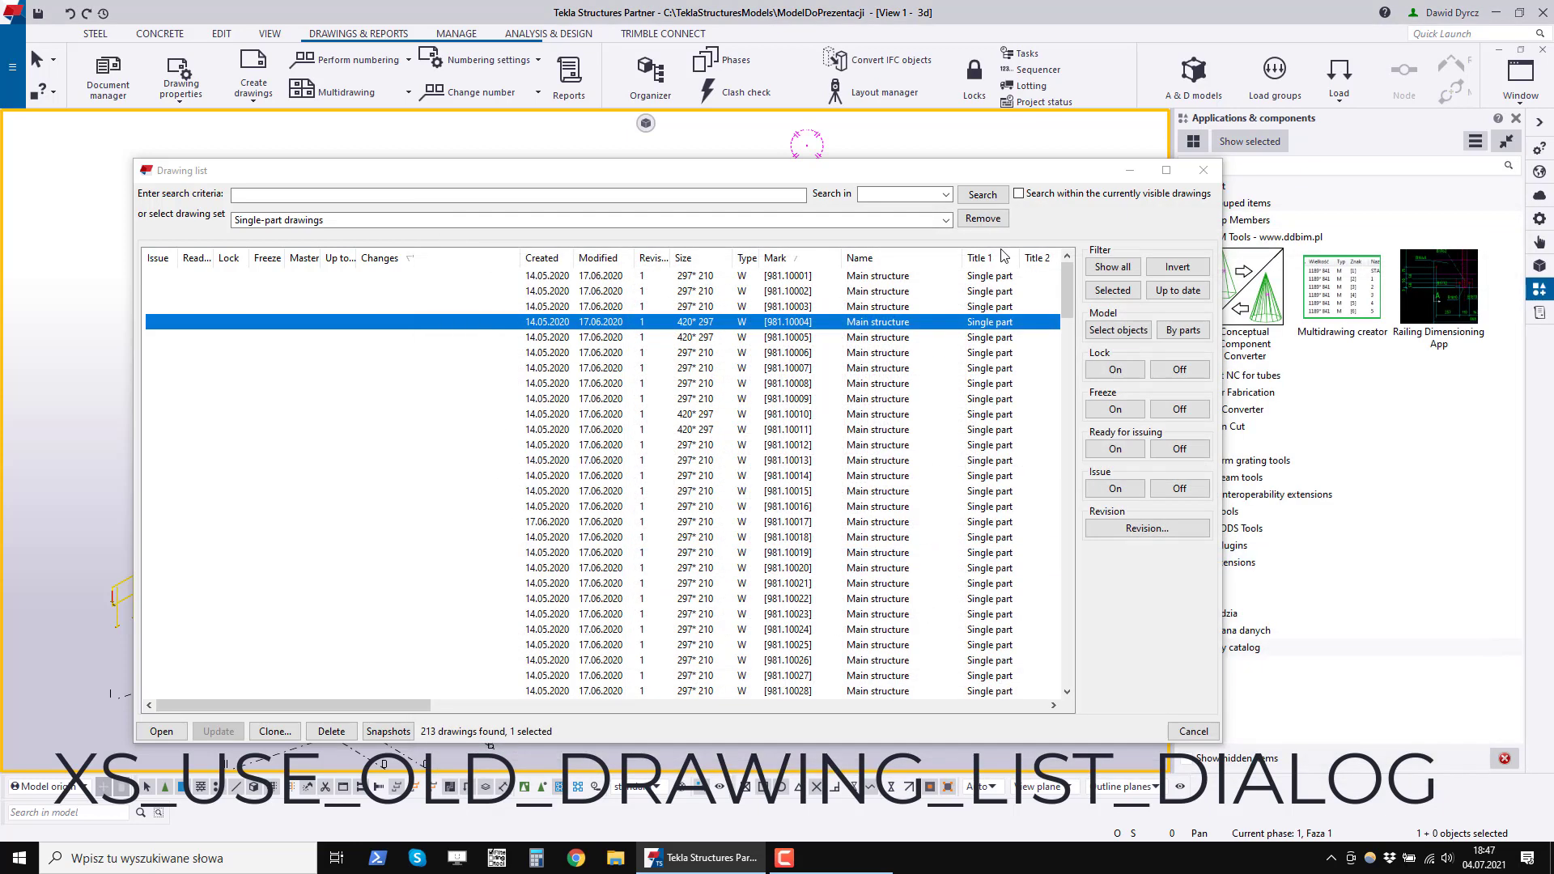
# Close the Drawing list, browse Document manager's 664 documents with wider Name and Type columns, then close it.
pyautogui.click(1198, 178)
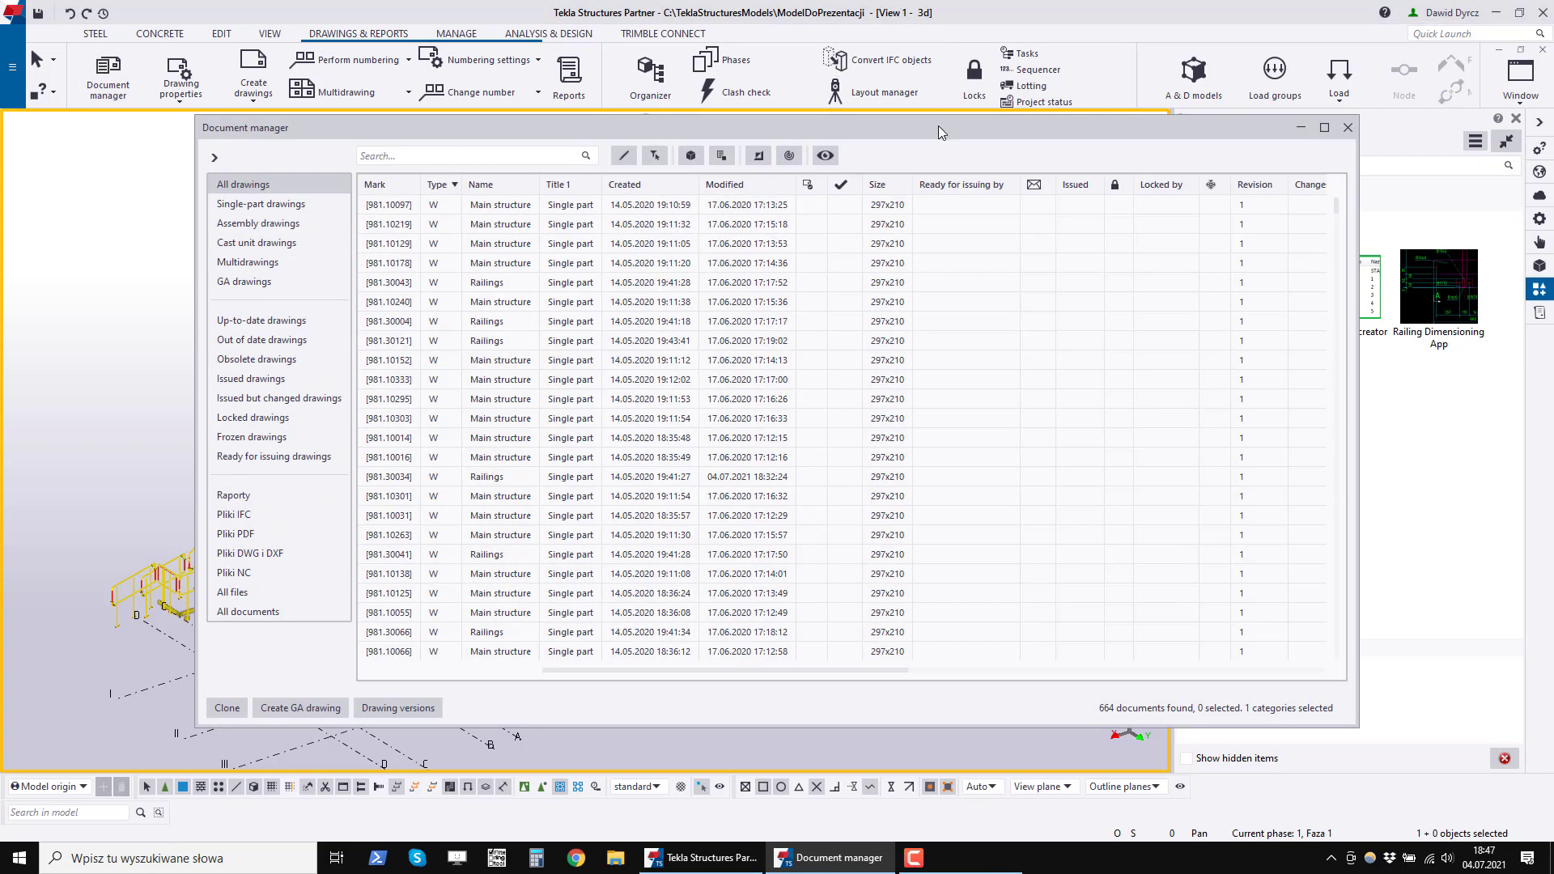
pyautogui.moveTo(939, 124); pyautogui.dragTo(988, 145)
pyautogui.moveTo(596, 201); pyautogui.dragTo(651, 202)
pyautogui.moveTo(518, 203); pyautogui.dragTo(551, 203)
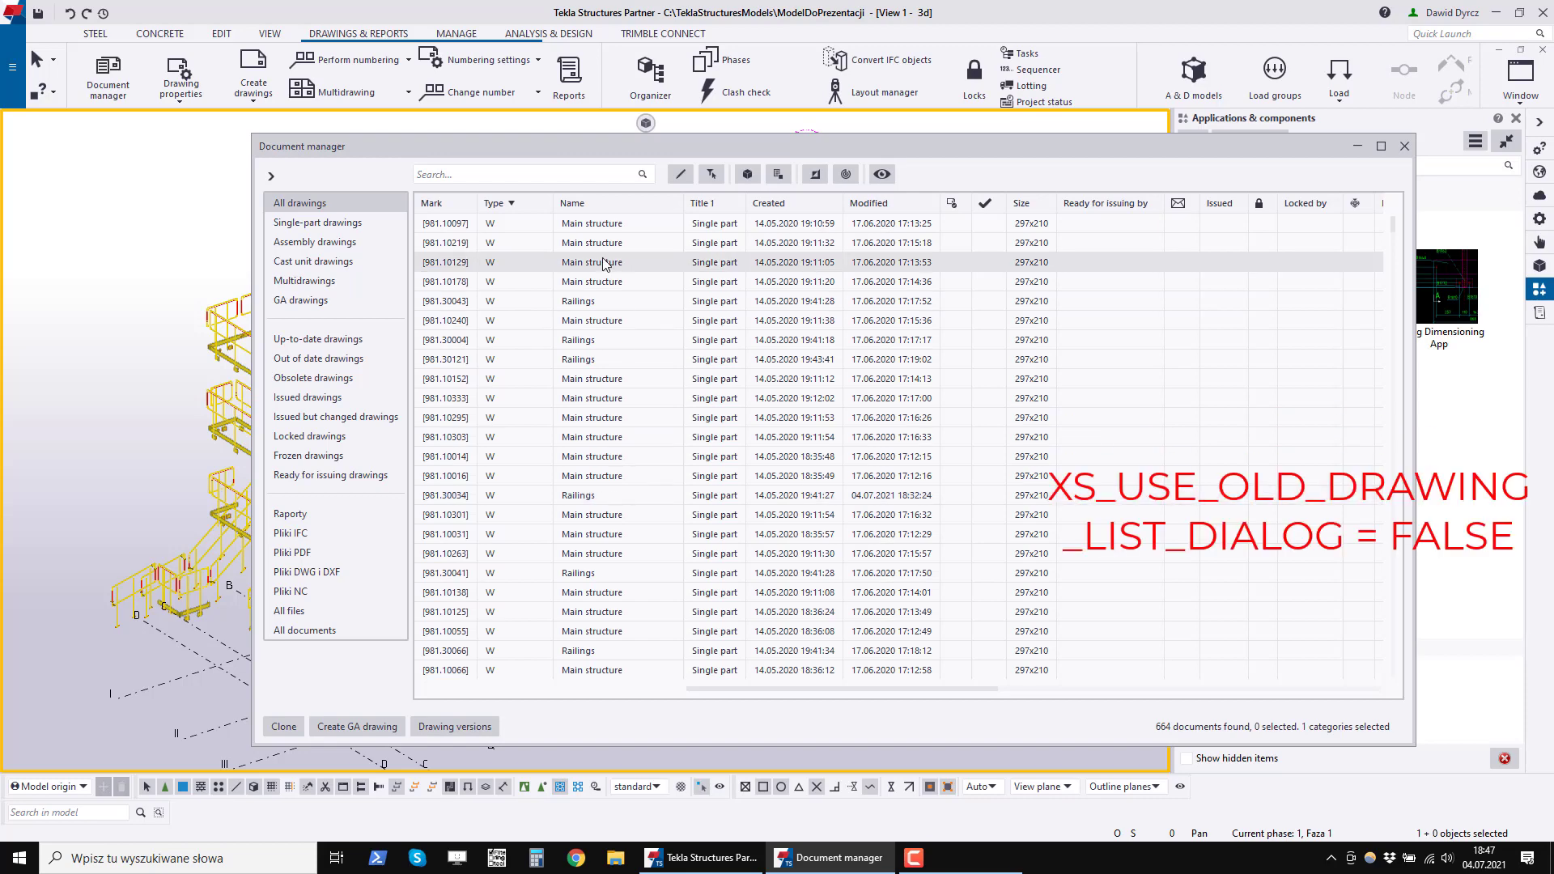
pyautogui.scroll(-6, 615, 429)
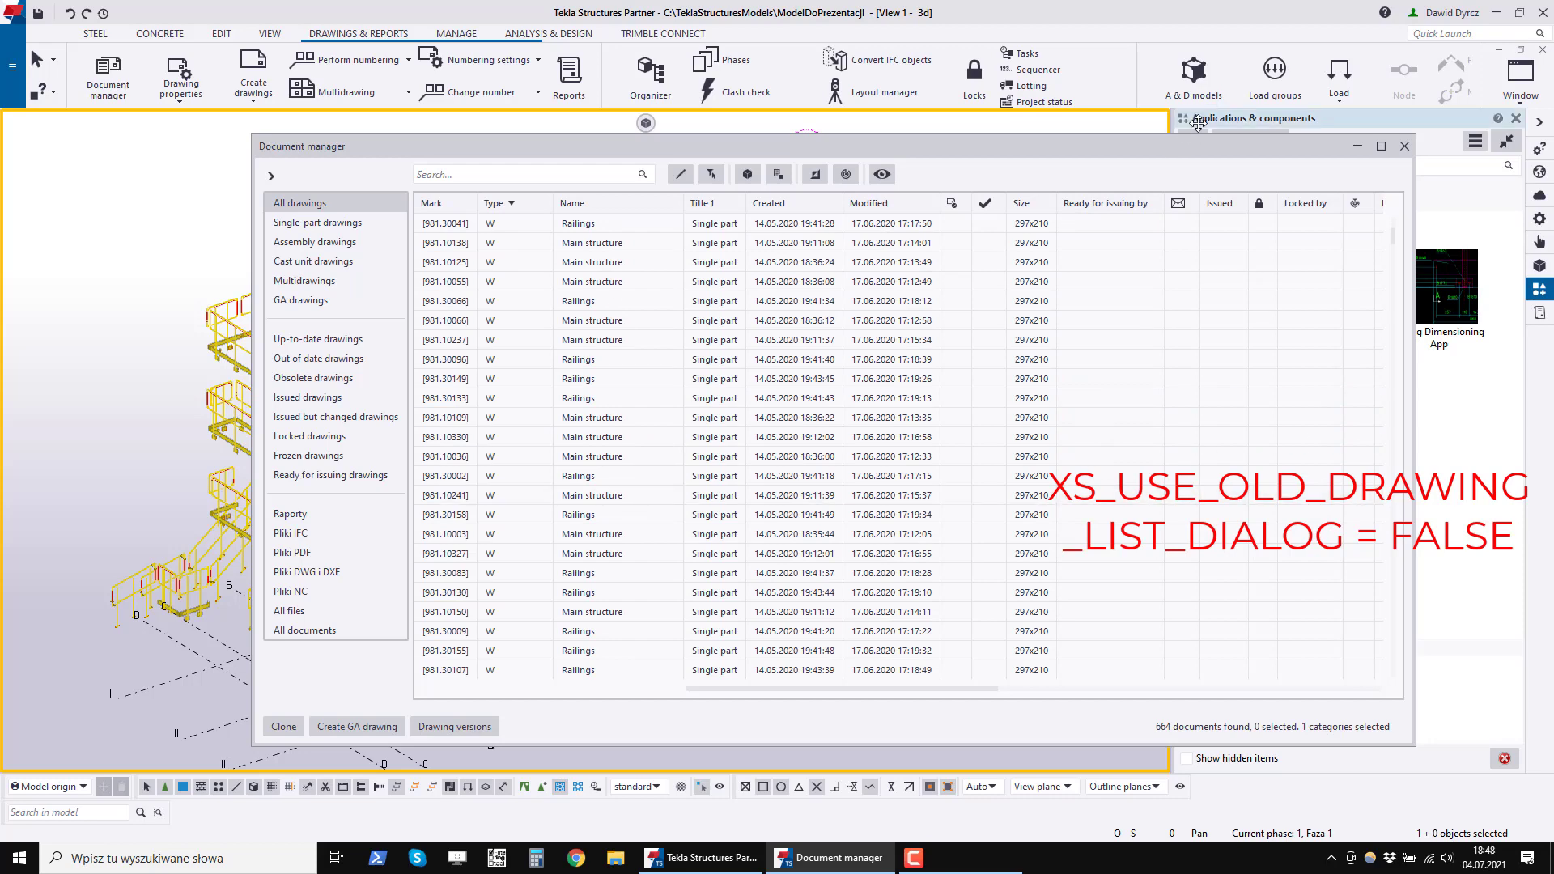
pyautogui.moveTo(1150, 152); pyautogui.dragTo(1029, 161)
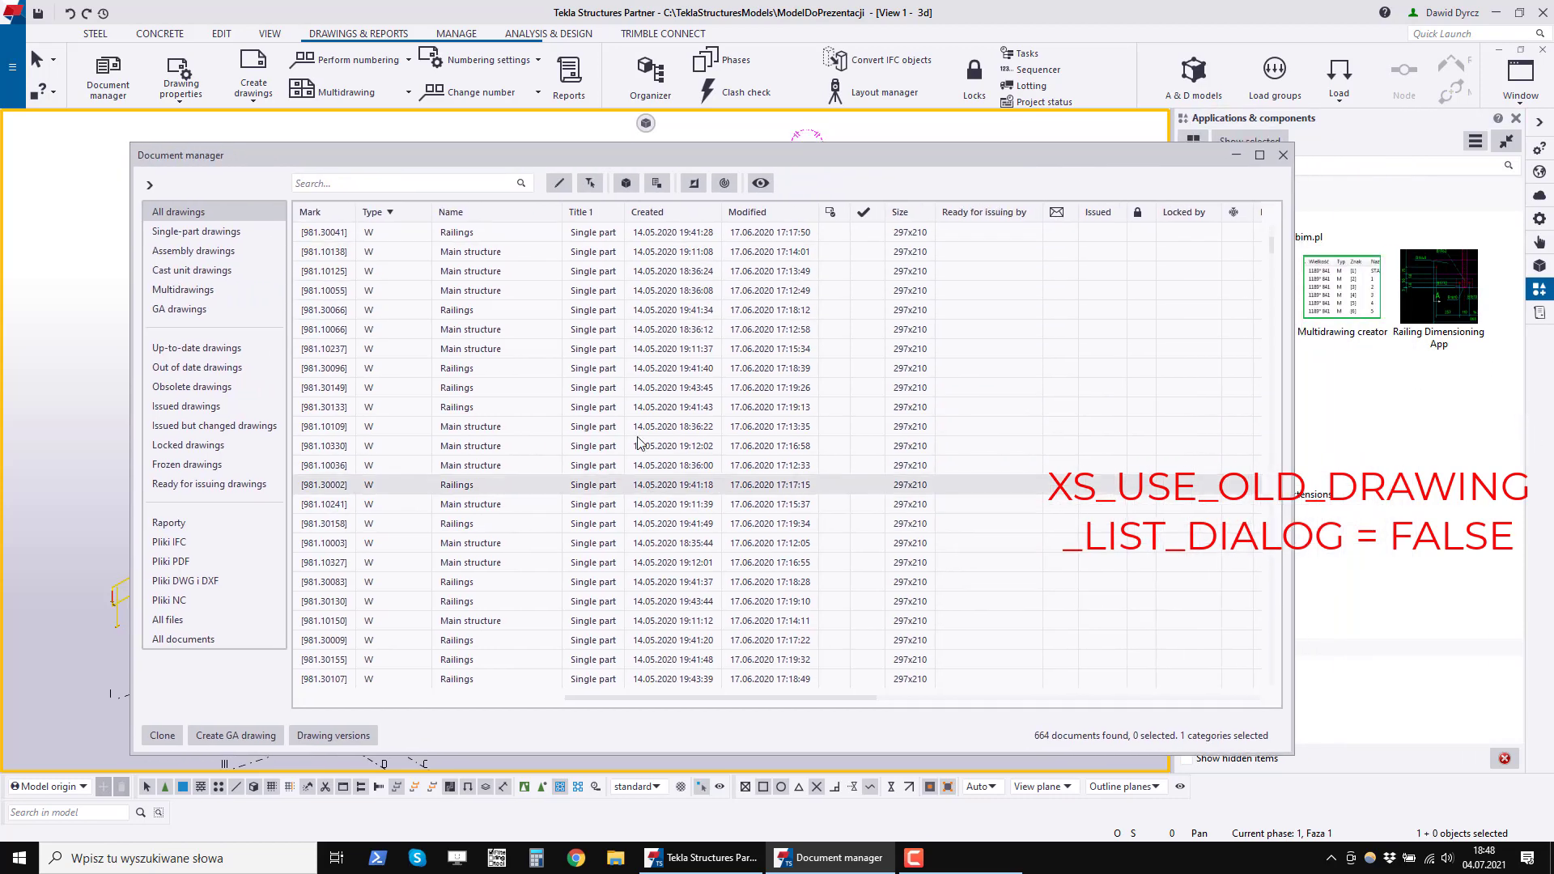
pyautogui.click(1283, 155)
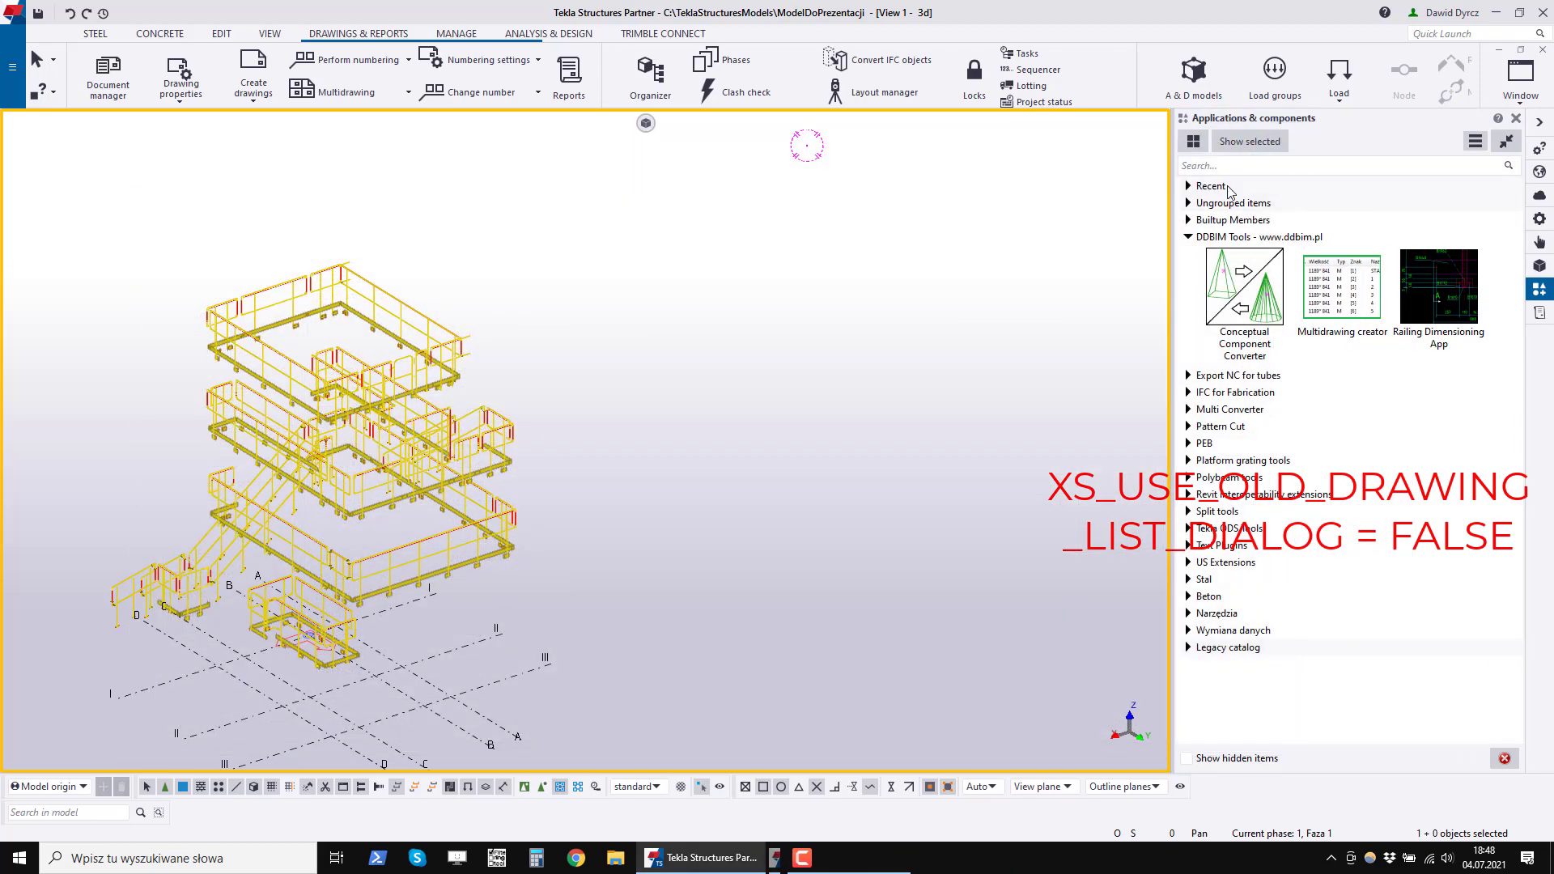
# Set XS_USE_OLD_DRAWING_LIST_DIALOG to TRUE in Advanced Options, apply, then reopen the old Drawing list.
pyautogui.hotkey('ctrl', 'e')
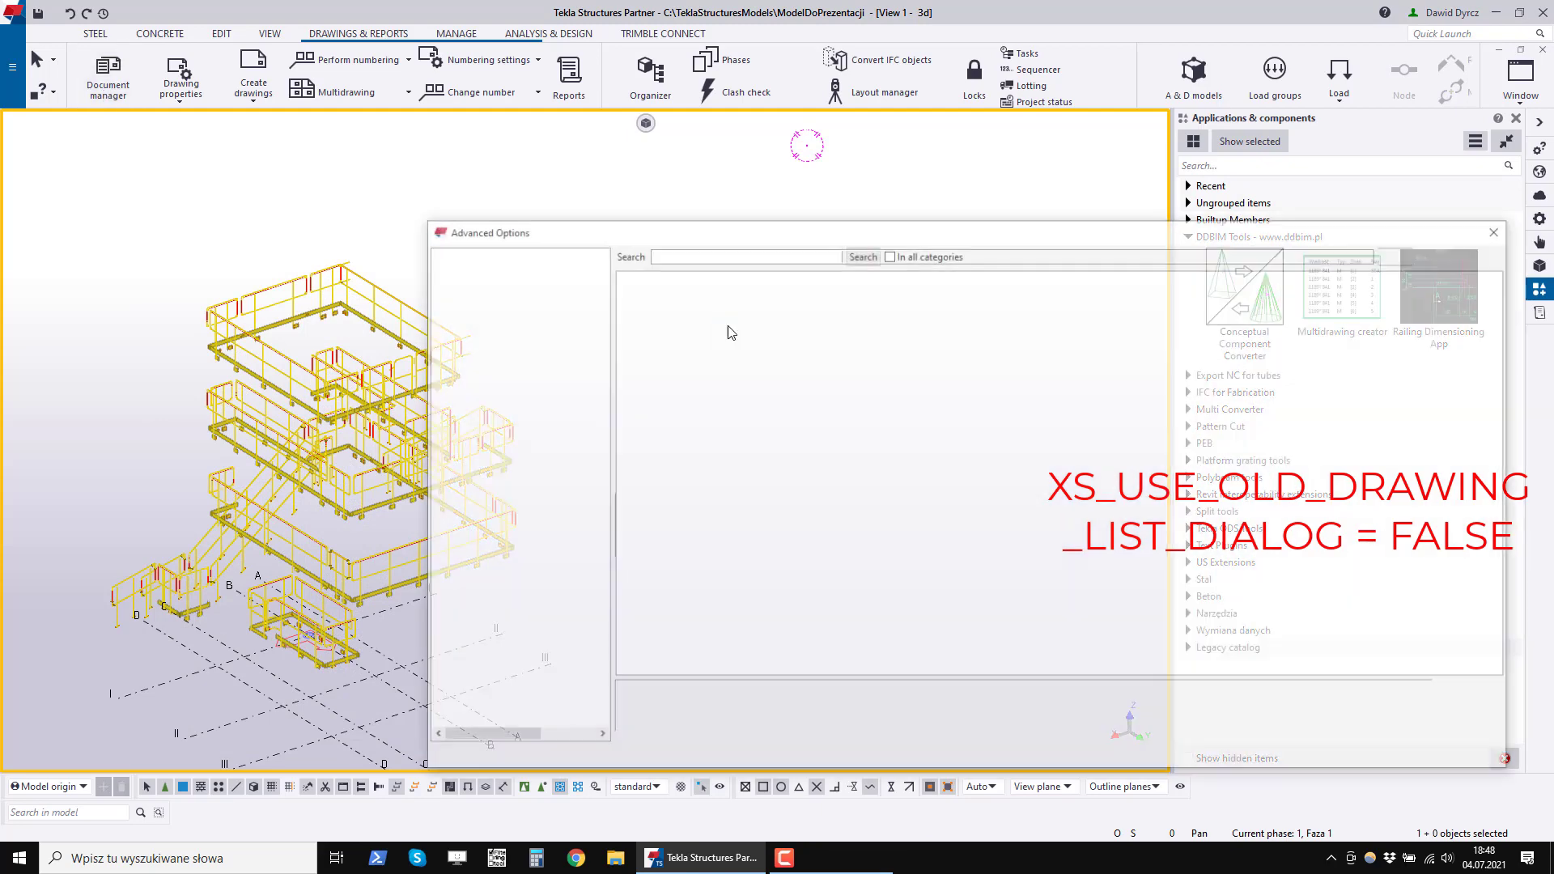
pyautogui.click(1260, 168)
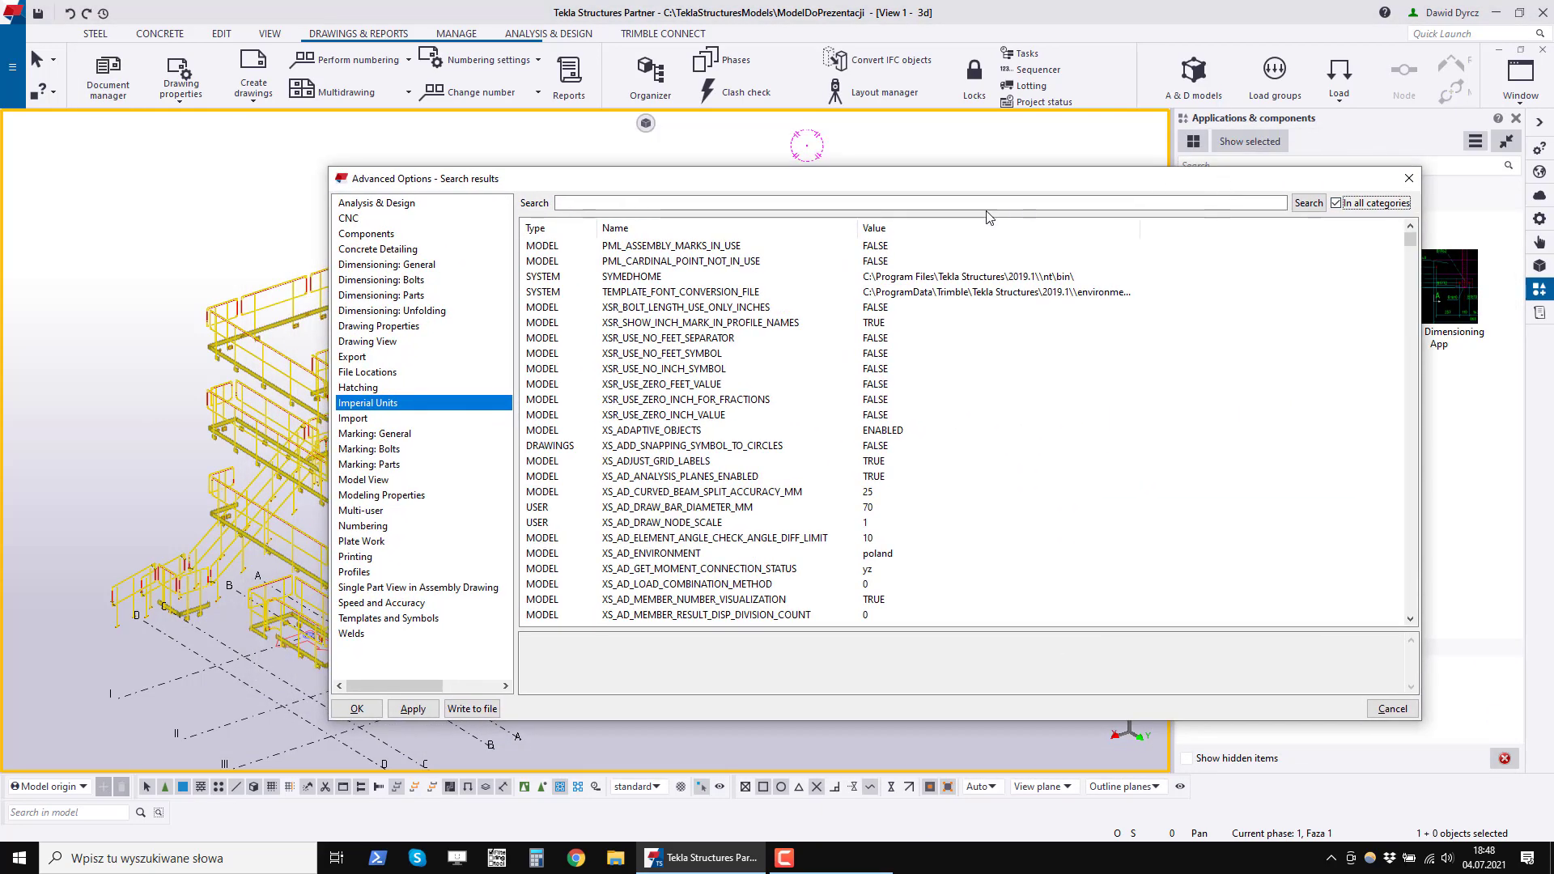
pyautogui.click(976, 207)
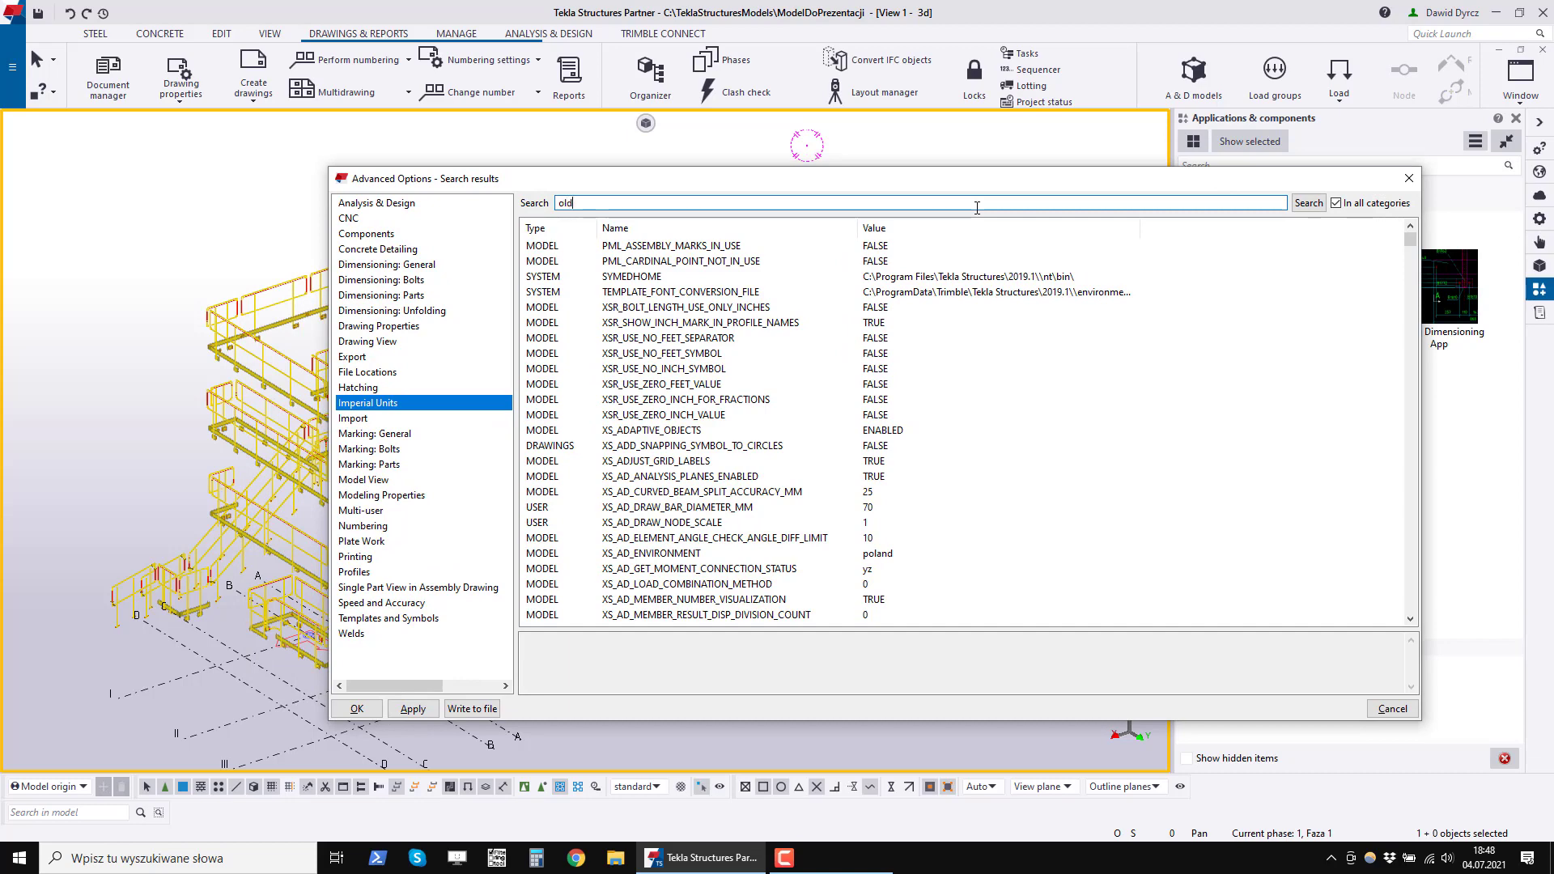
pyautogui.press('Return')
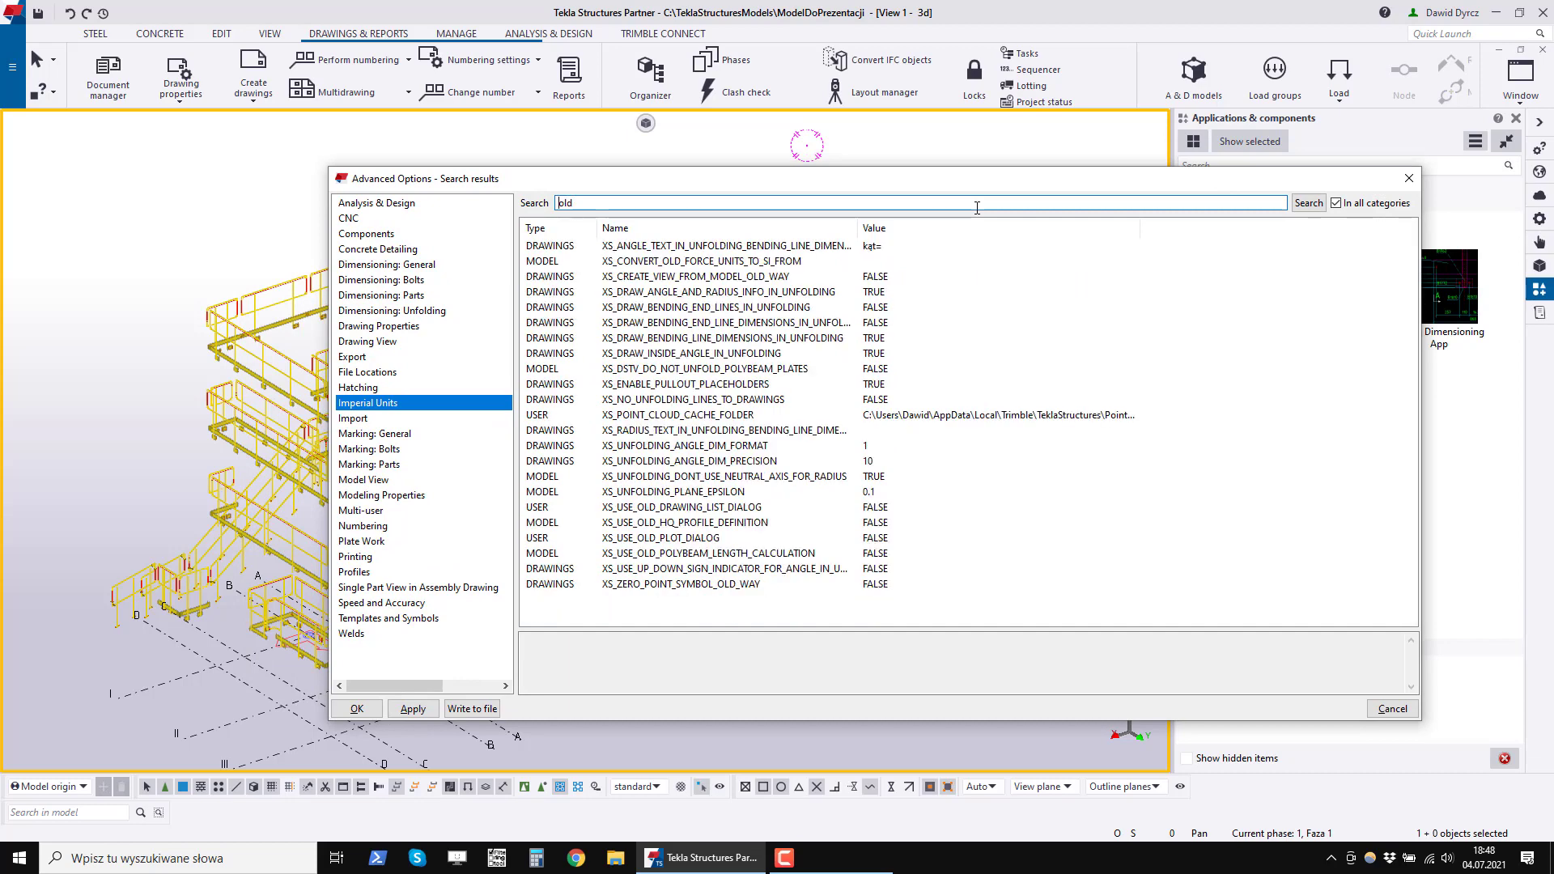
pyautogui.click(649, 512)
pyautogui.click(894, 508)
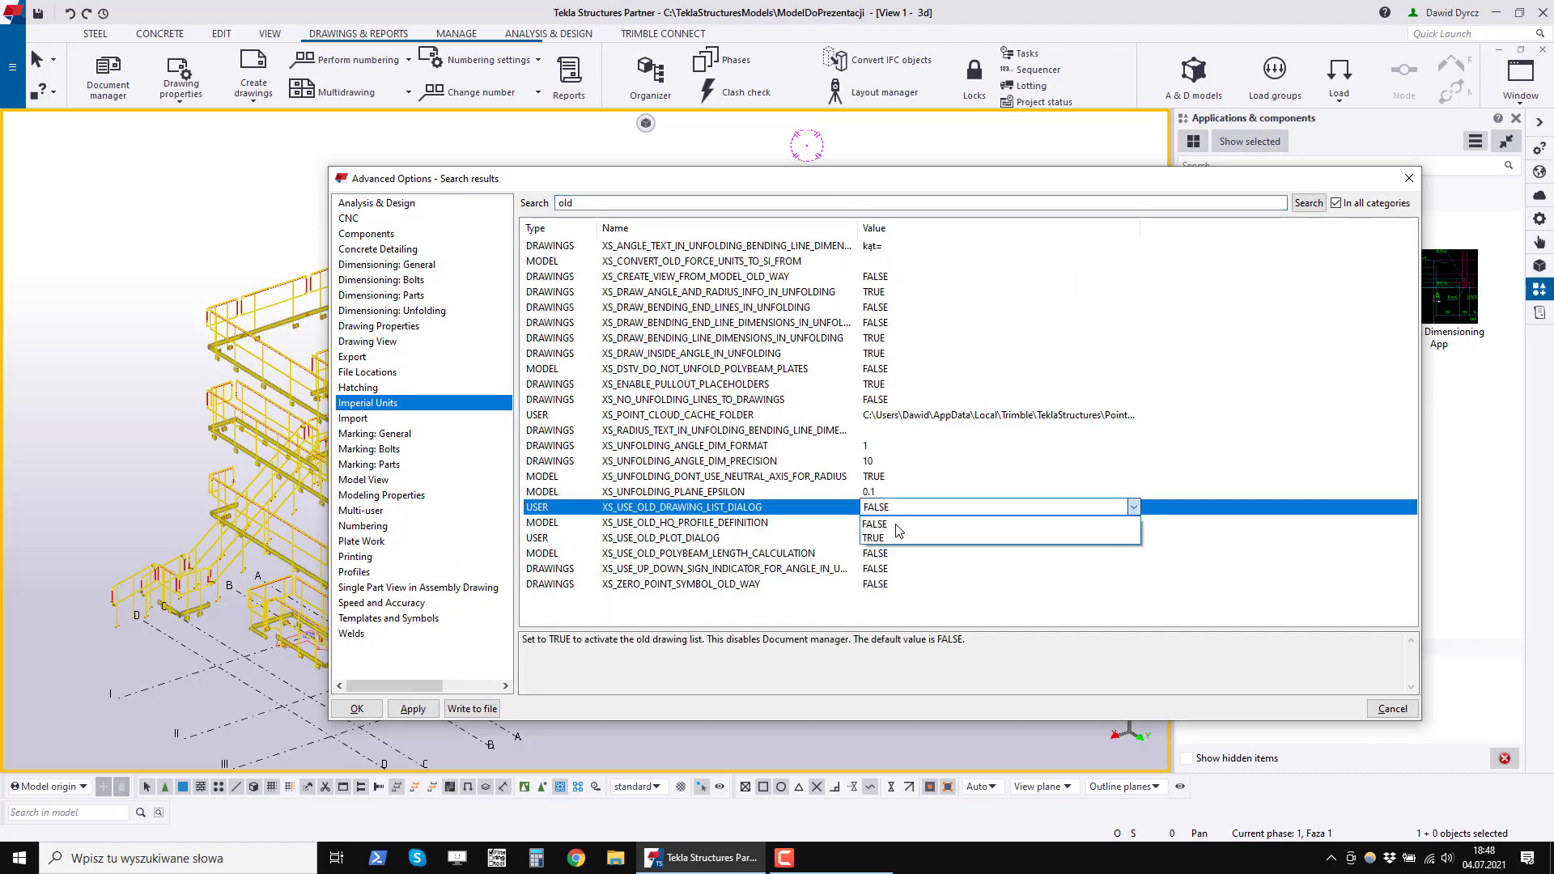
pyautogui.click(890, 526)
pyautogui.click(416, 710)
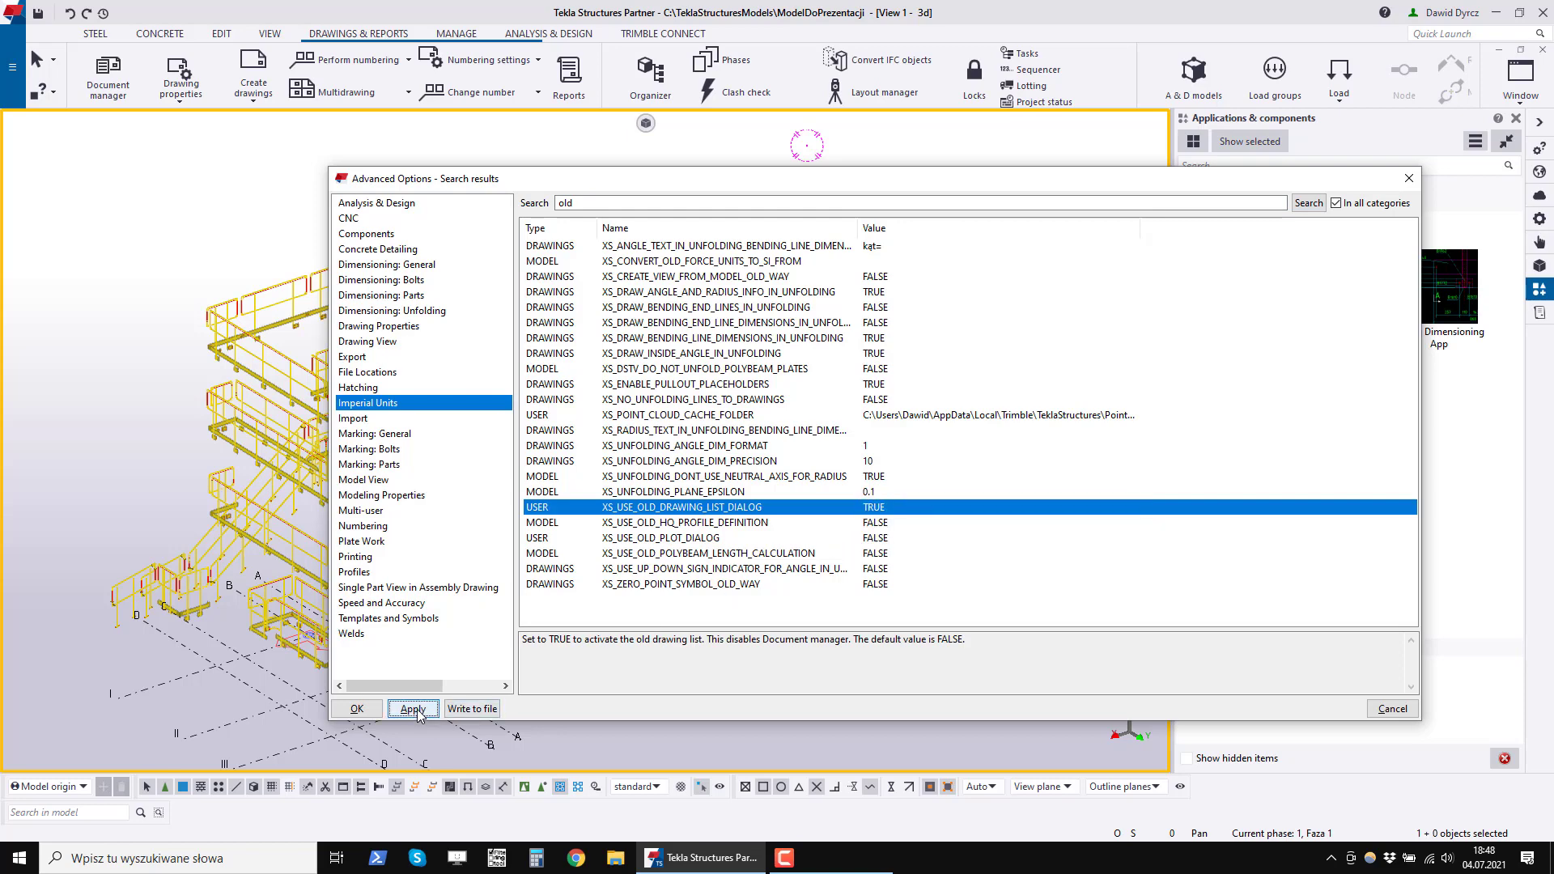
pyautogui.click(357, 708)
pyautogui.click(113, 78)
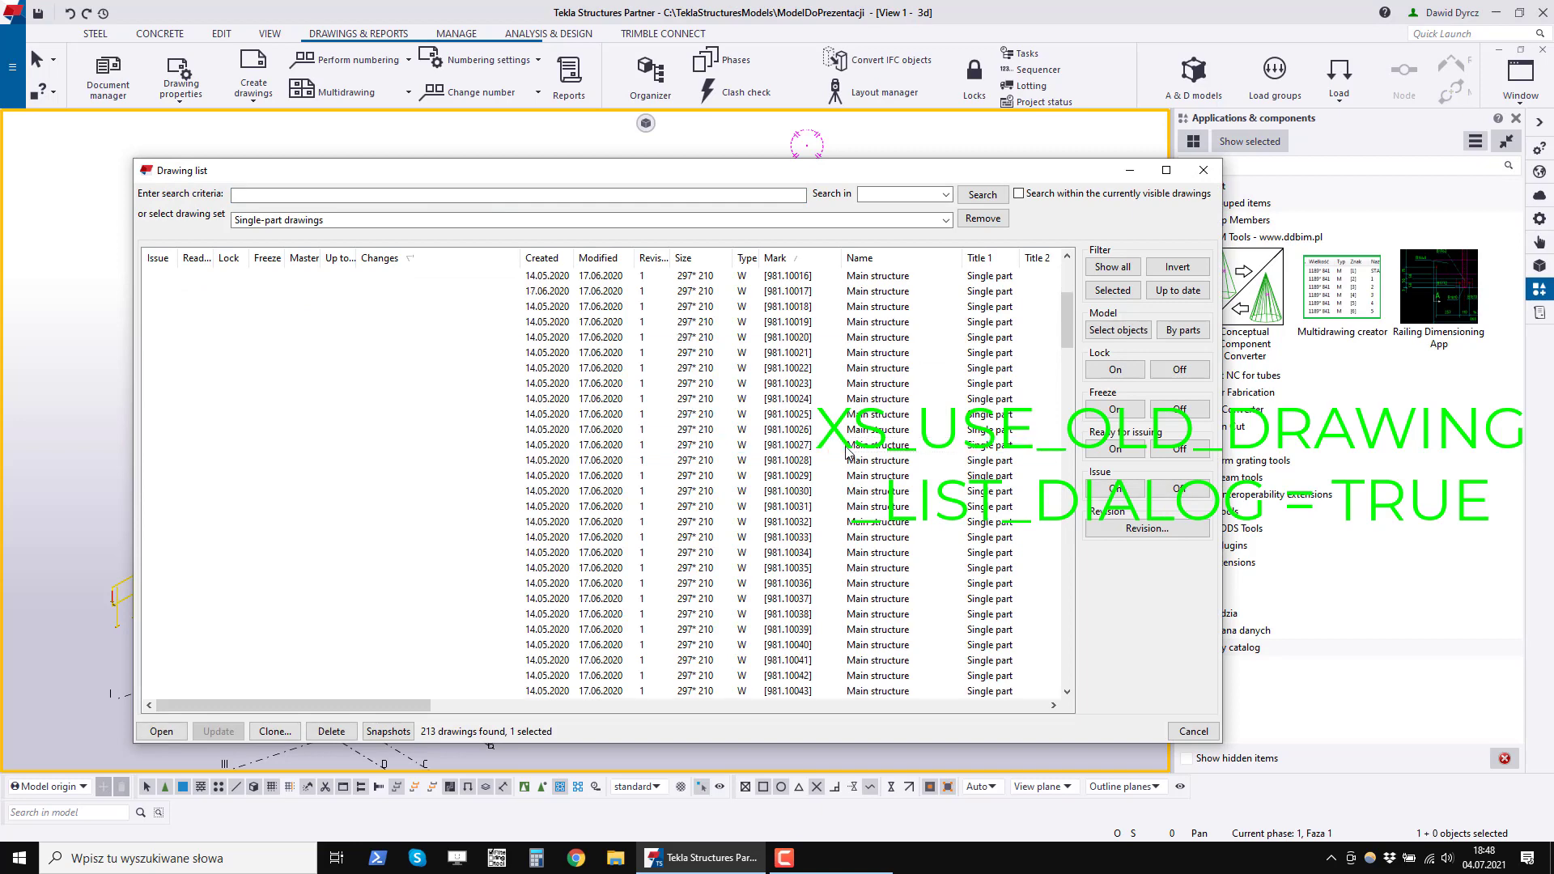
pyautogui.click(797, 429)
pyautogui.click(642, 277)
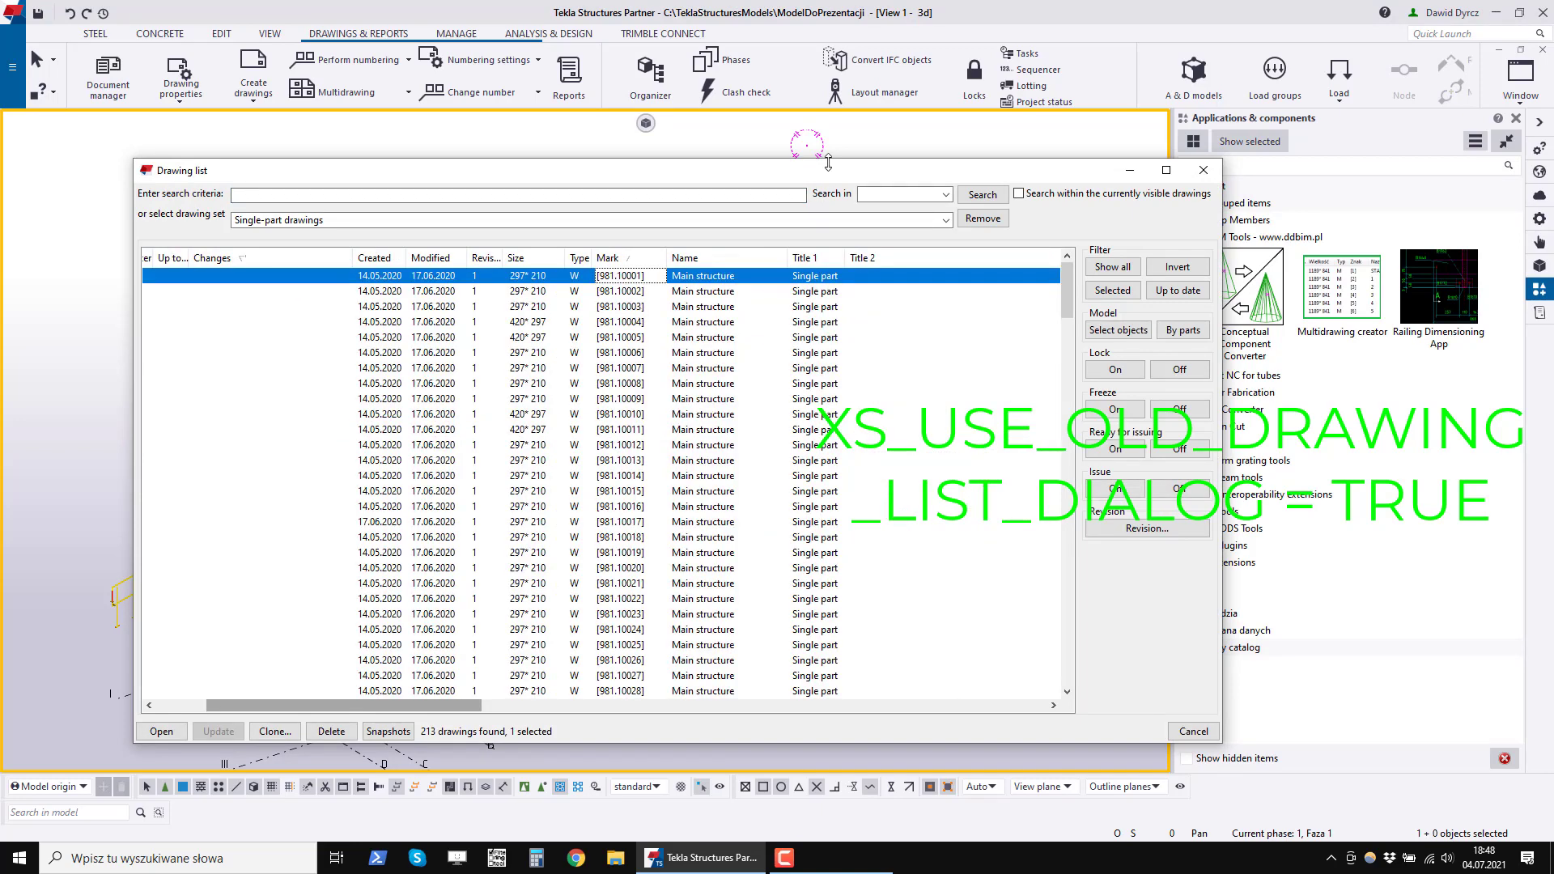
pyautogui.moveTo(826, 161); pyautogui.dragTo(847, 128)
pyautogui.click(613, 442)
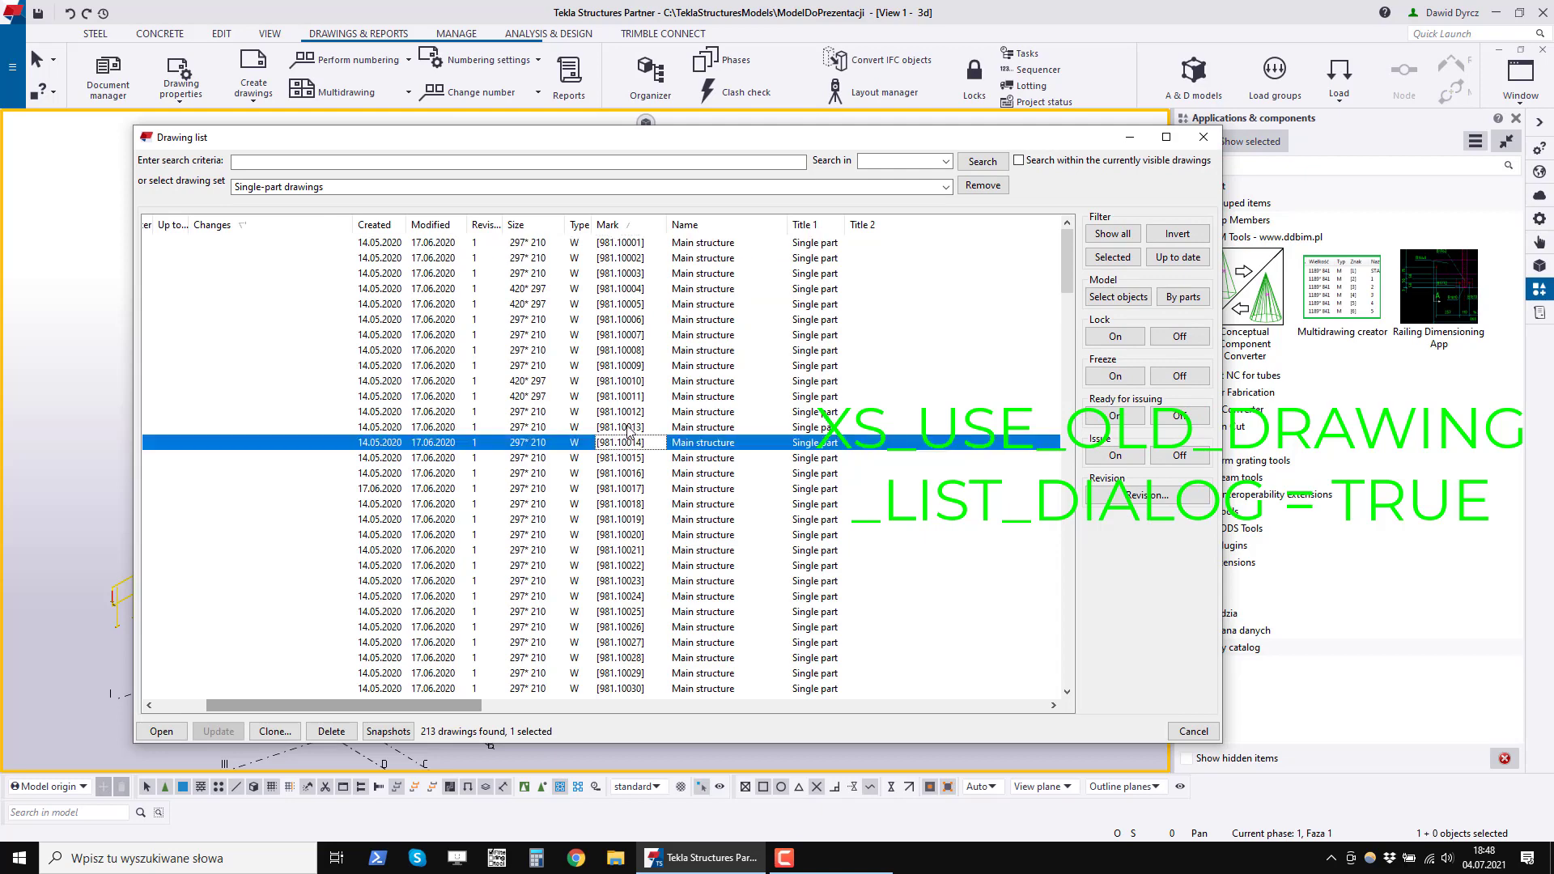
pyautogui.click(639, 322)
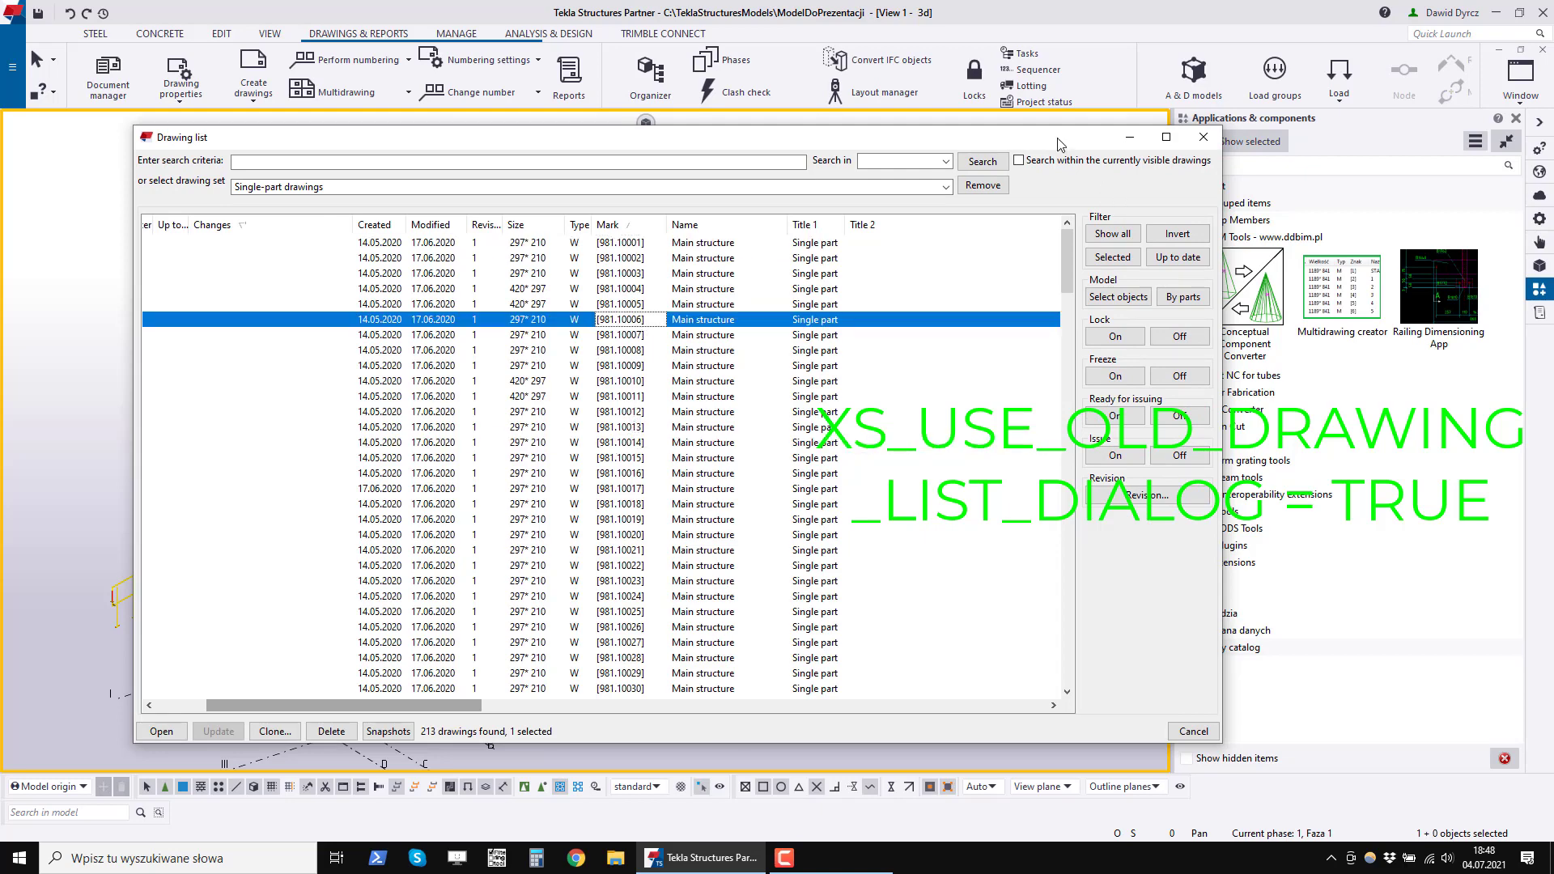
pyautogui.moveTo(1053, 148)
pyautogui.mouseDown()
pyautogui.moveTo(1228, 584)
pyautogui.moveTo(1160, 153)
pyautogui.mouseUp()
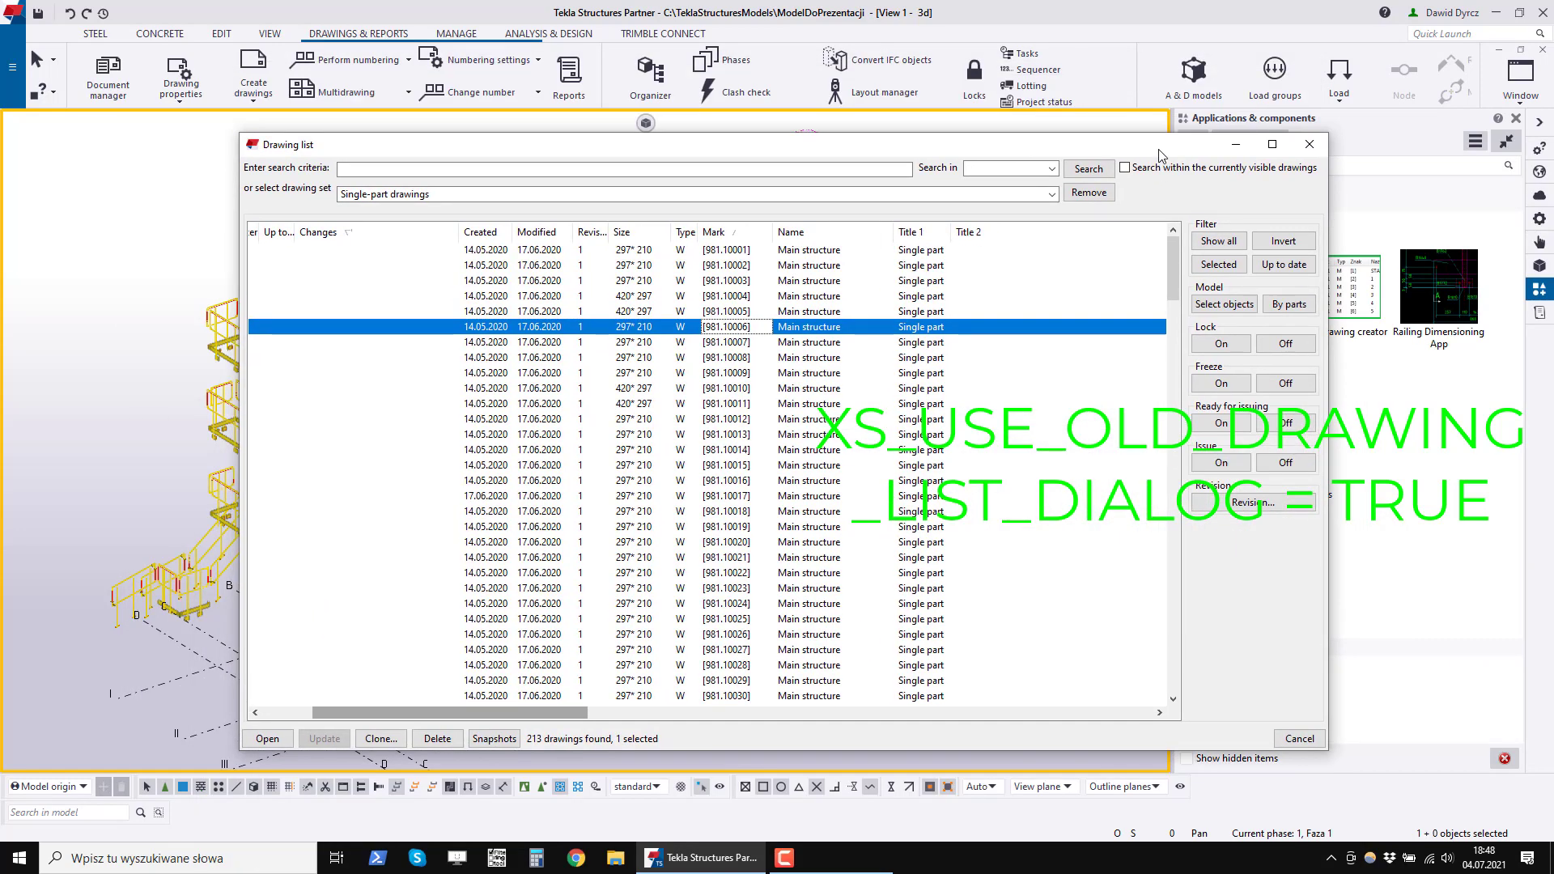